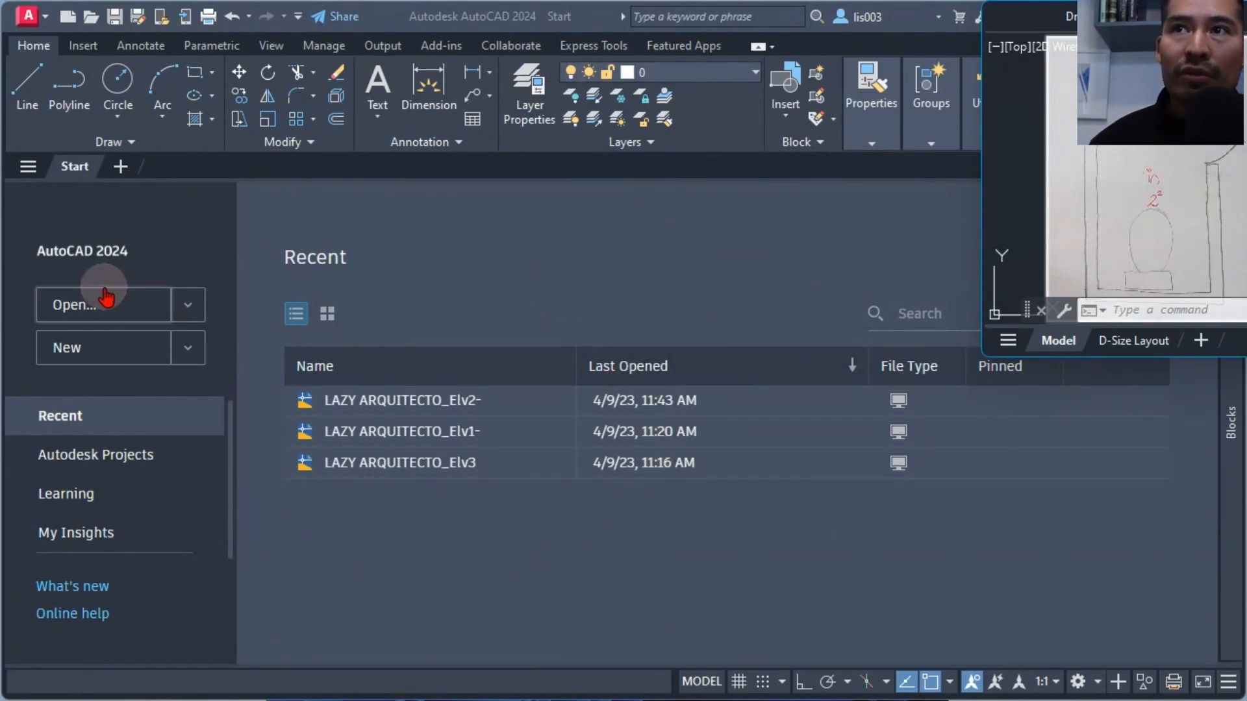
Create a new drawing from the Tutorial-iArch.dwt template.
left_click(134, 313)
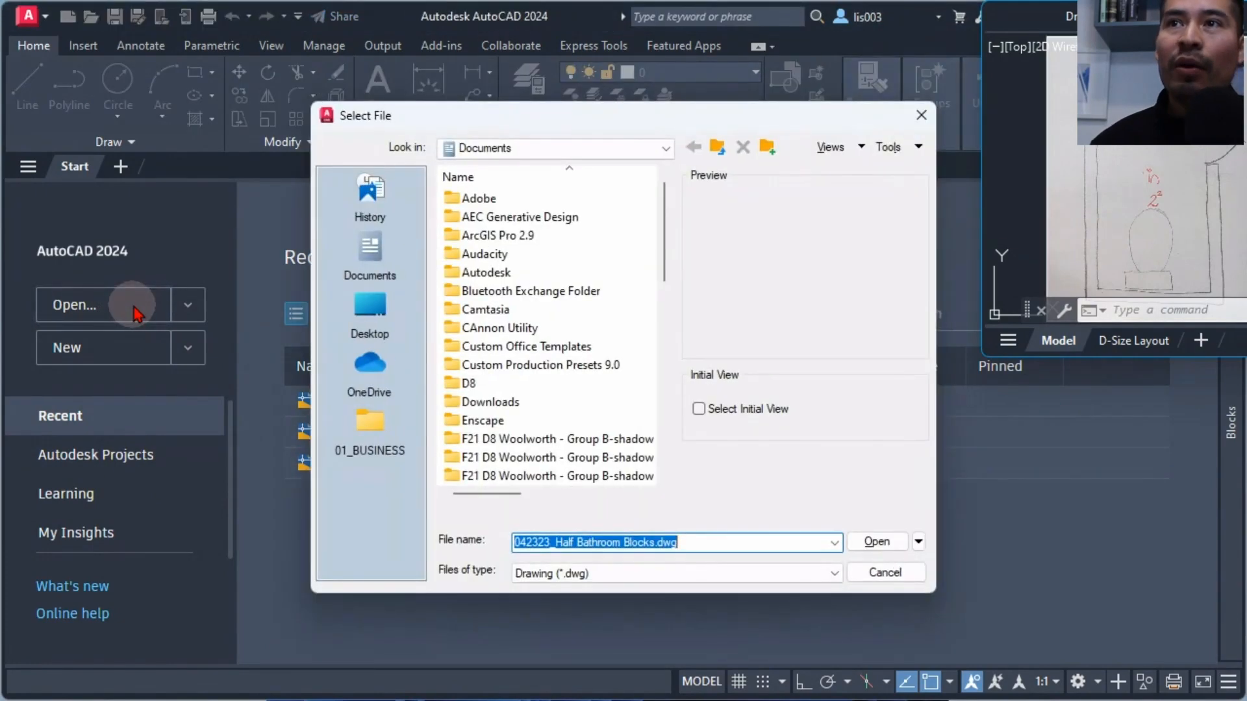
left_click(918, 575)
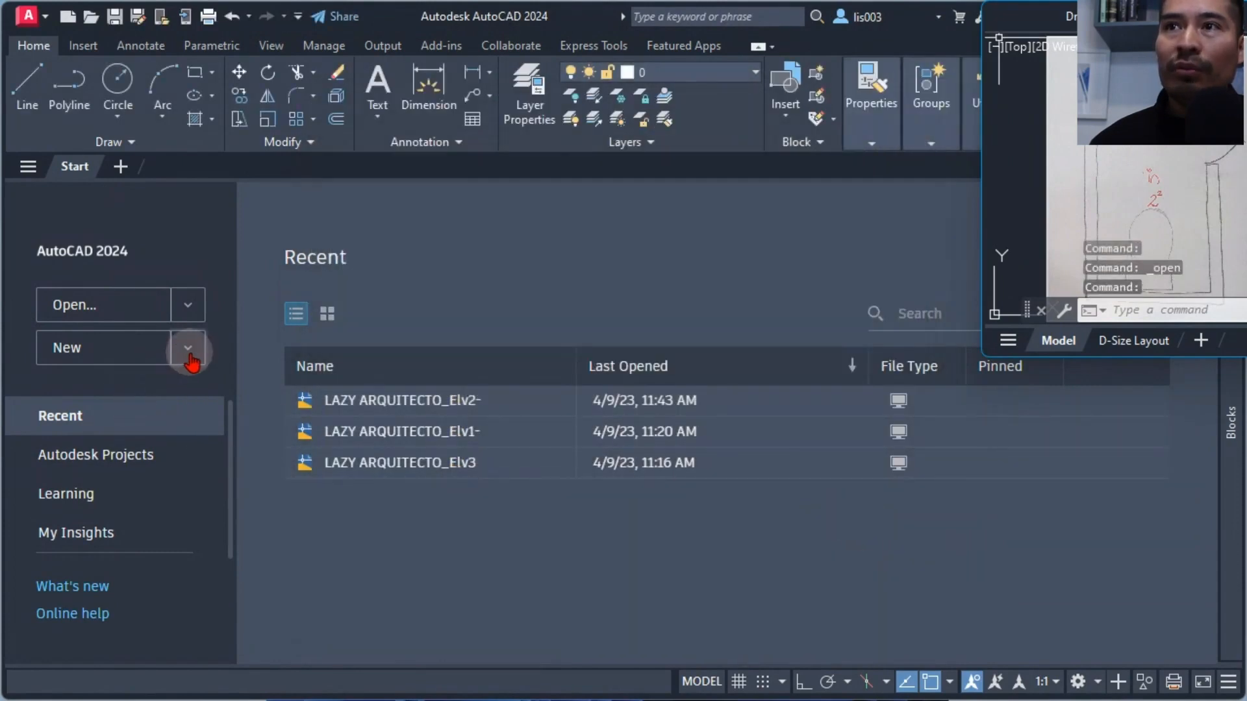
left_click(188, 348)
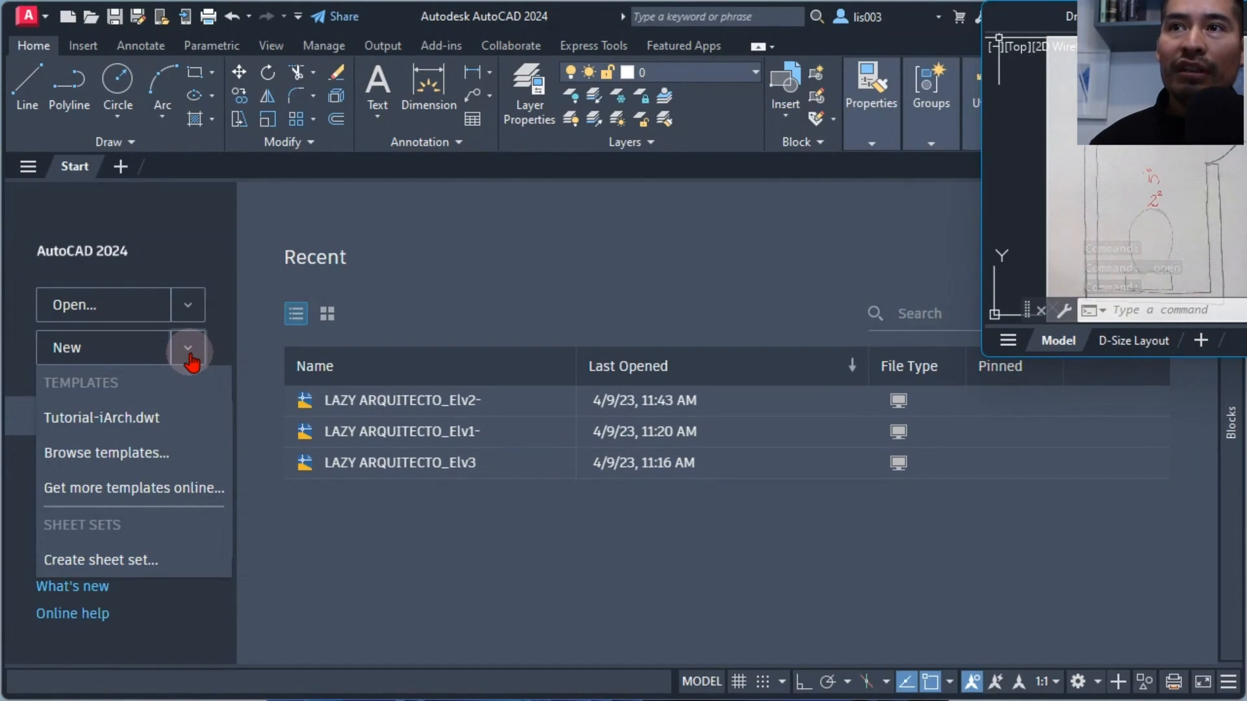
left_click(161, 455)
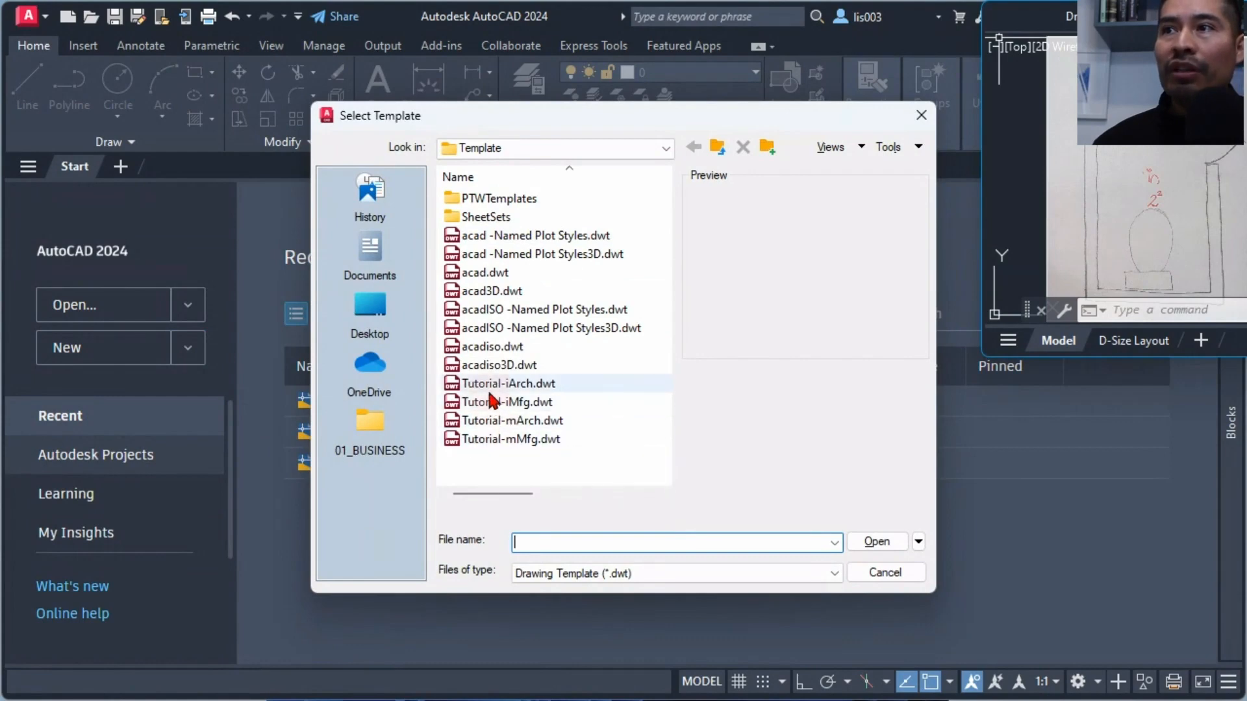
left_click(510, 385)
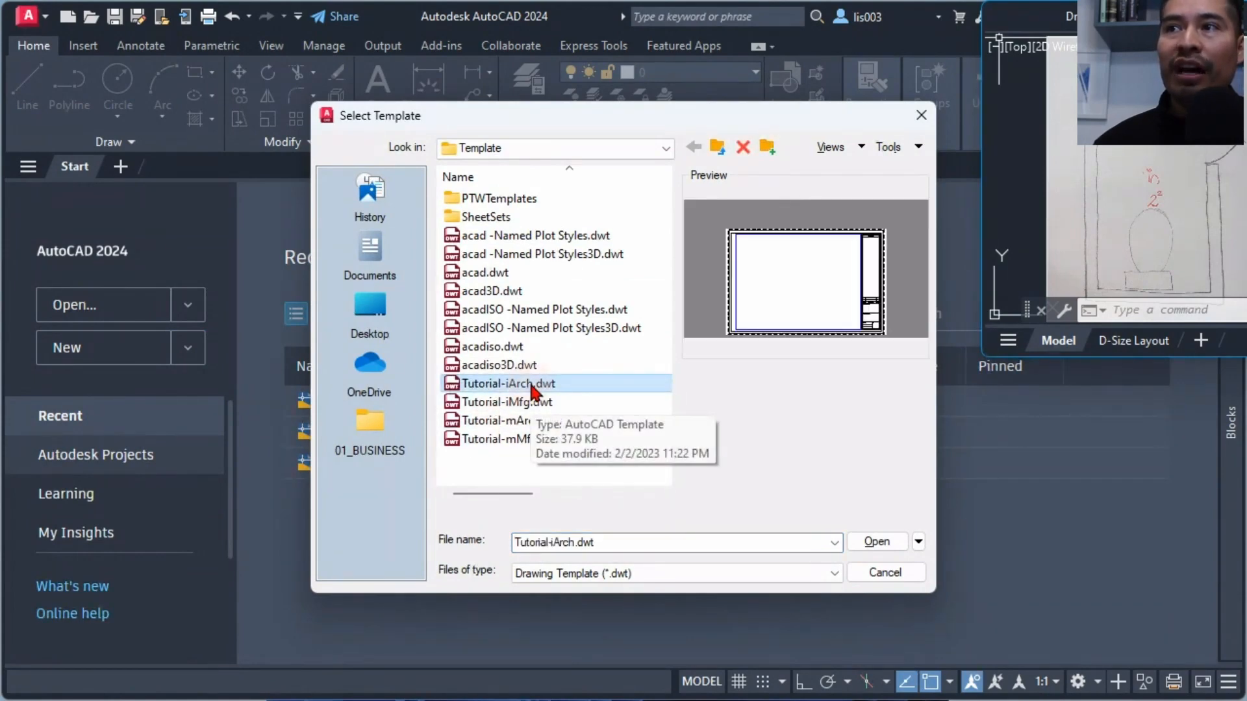
left_click(876, 544)
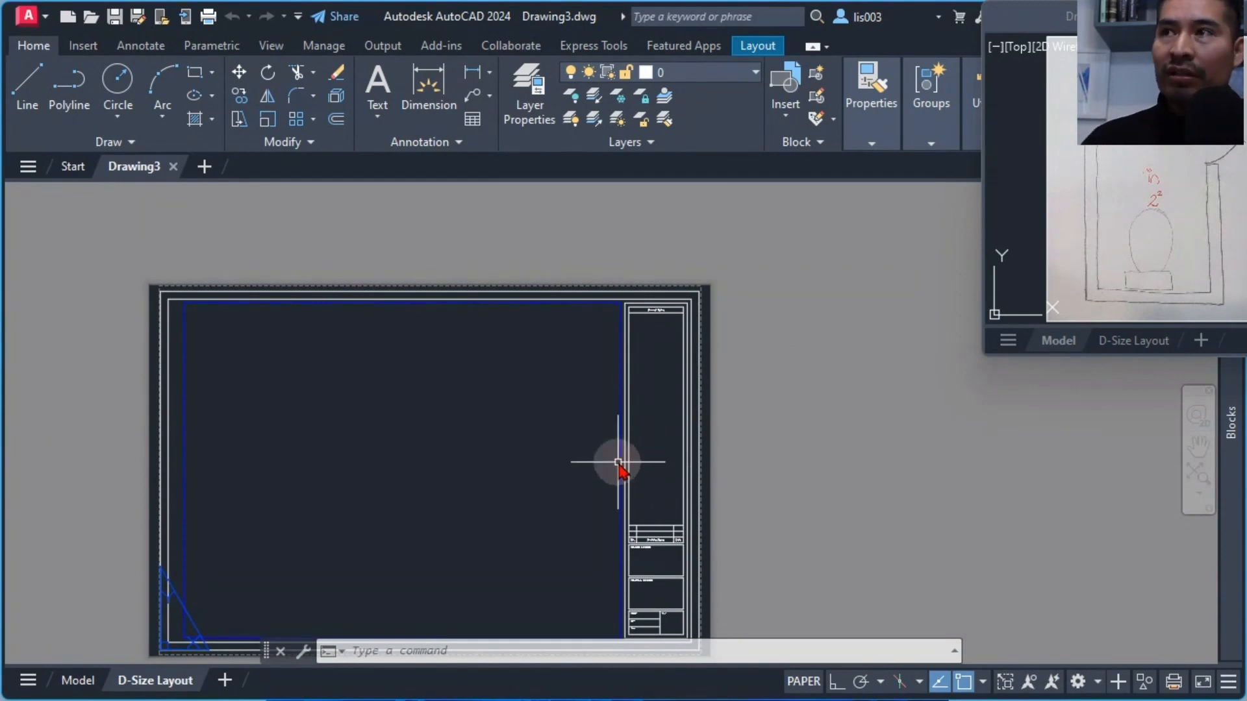
Look at the drawing's model space and D-Size Layout, ending in model space.
left_click(931, 143)
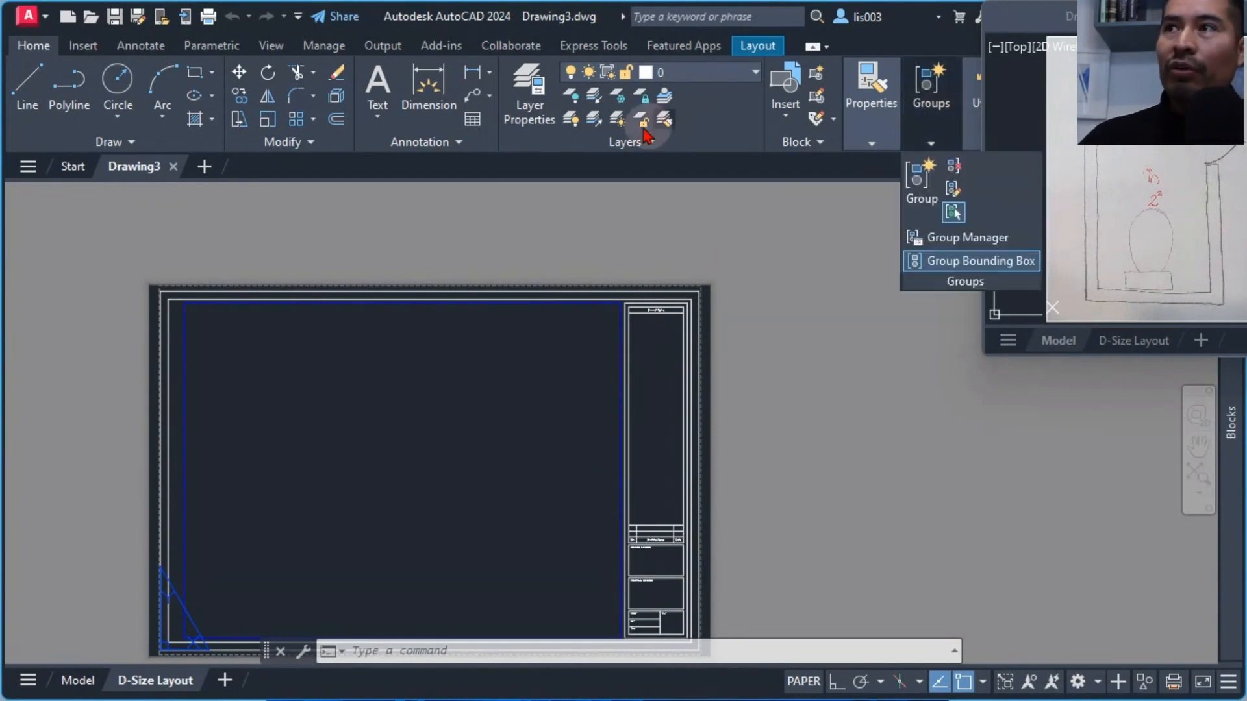
left_click(77, 681)
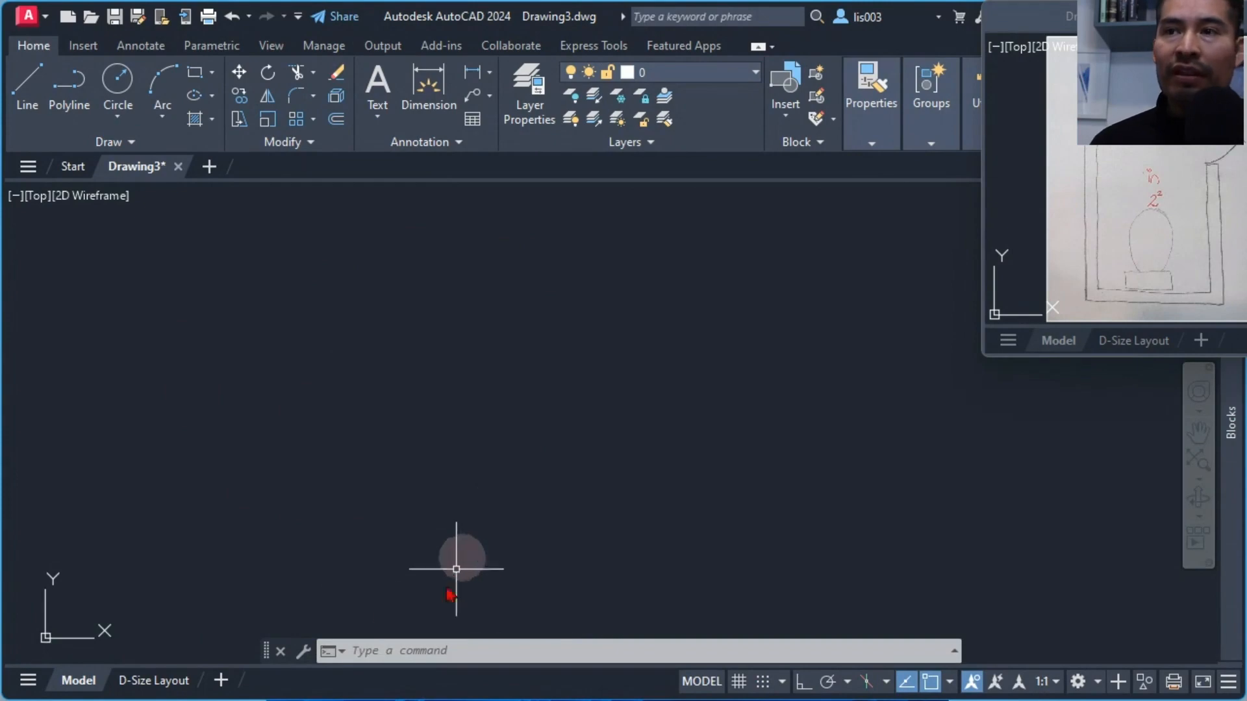
left_click(160, 683)
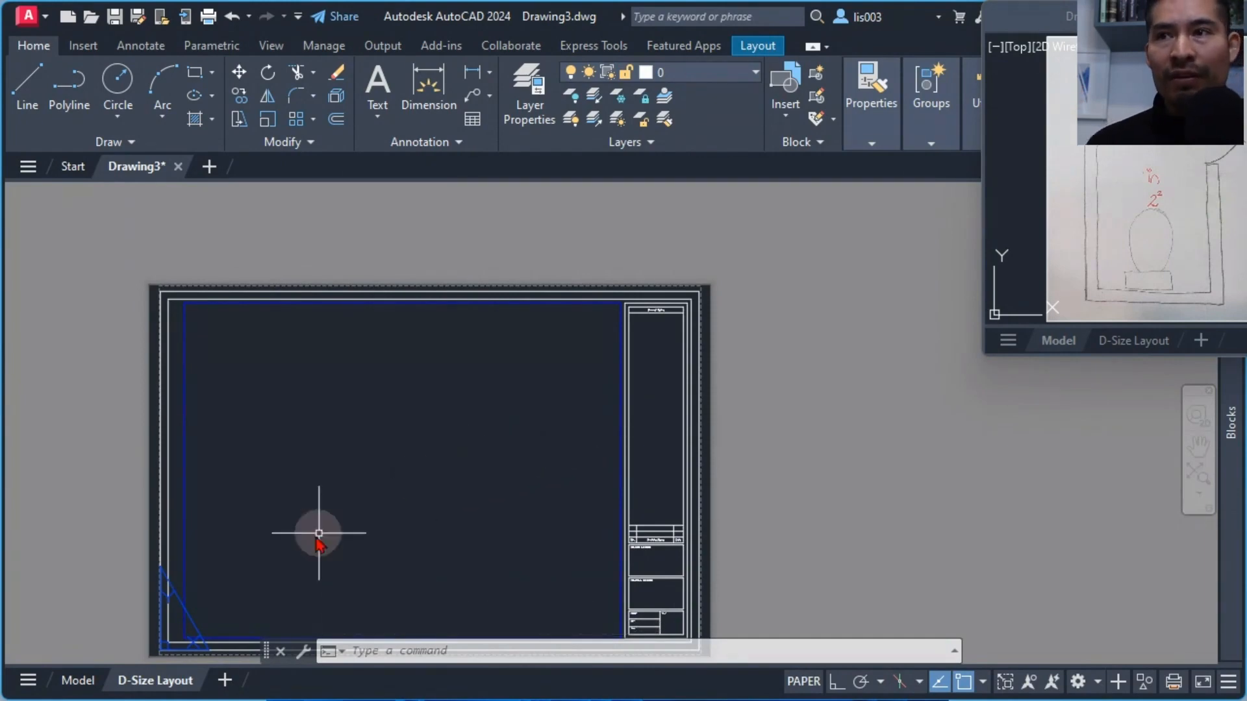
left_click(78, 681)
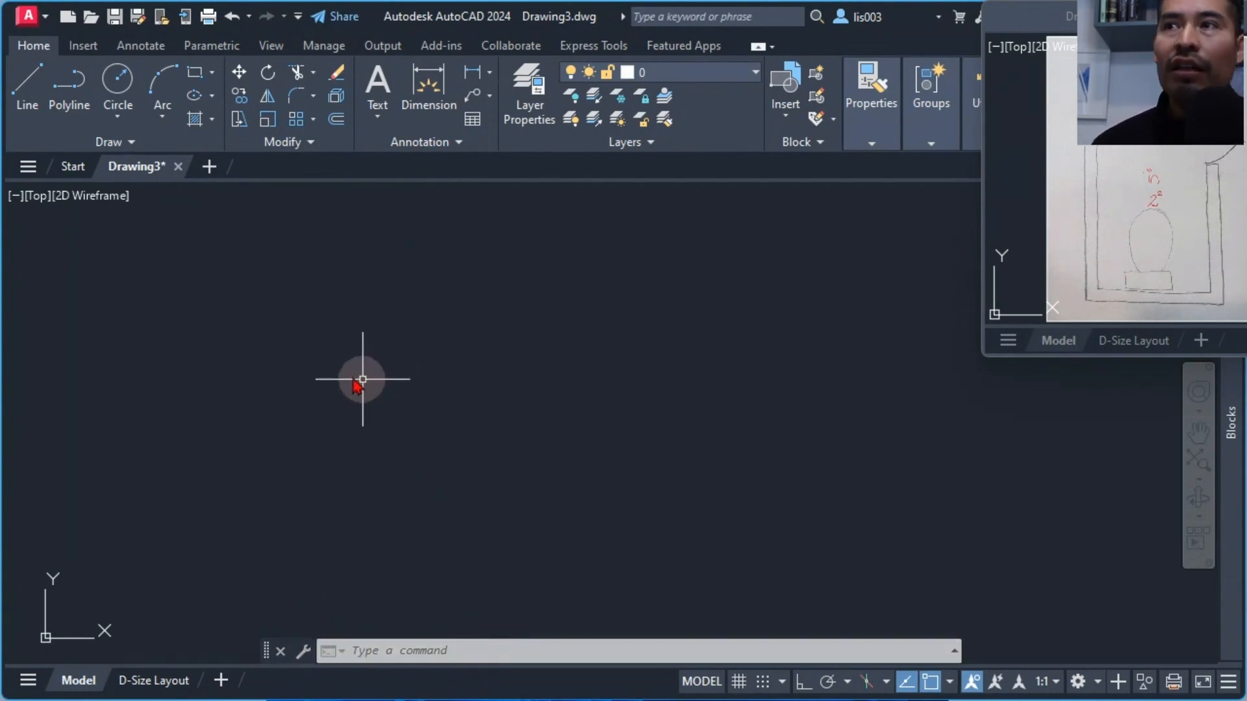
Draw an open, irregular outline of seven connected angled line segments in model space.
left_click(28, 106)
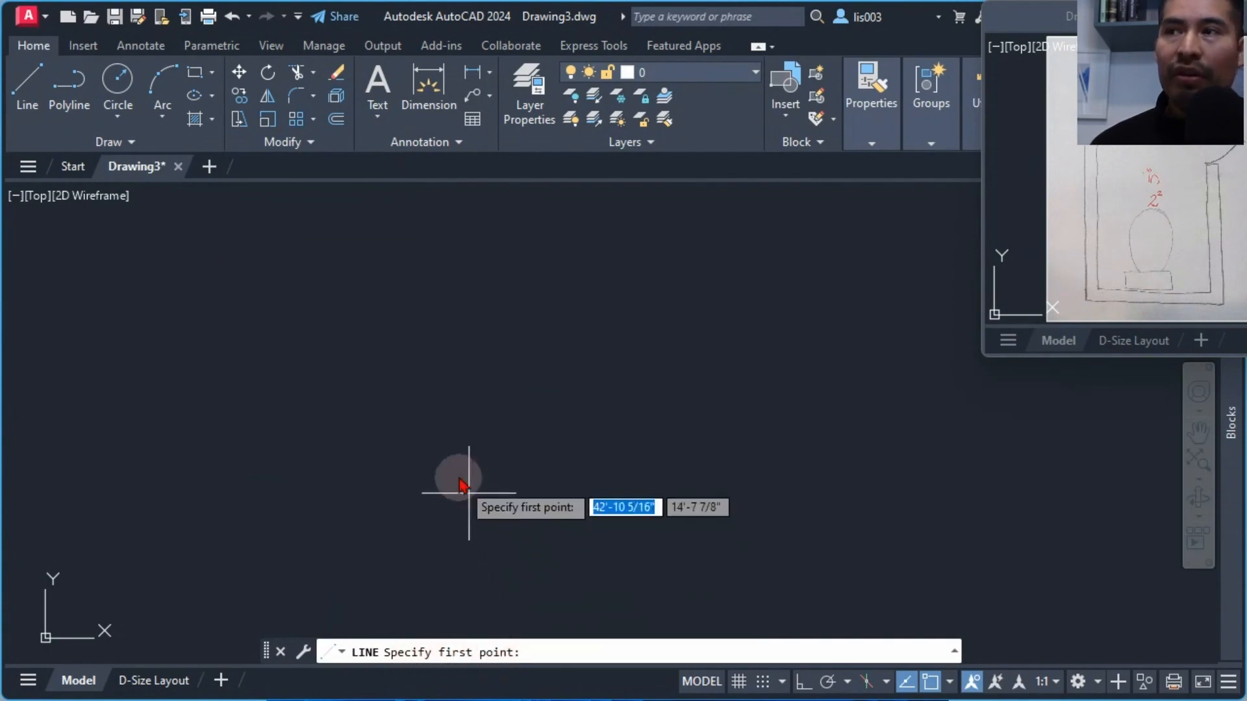
left_click(235, 375)
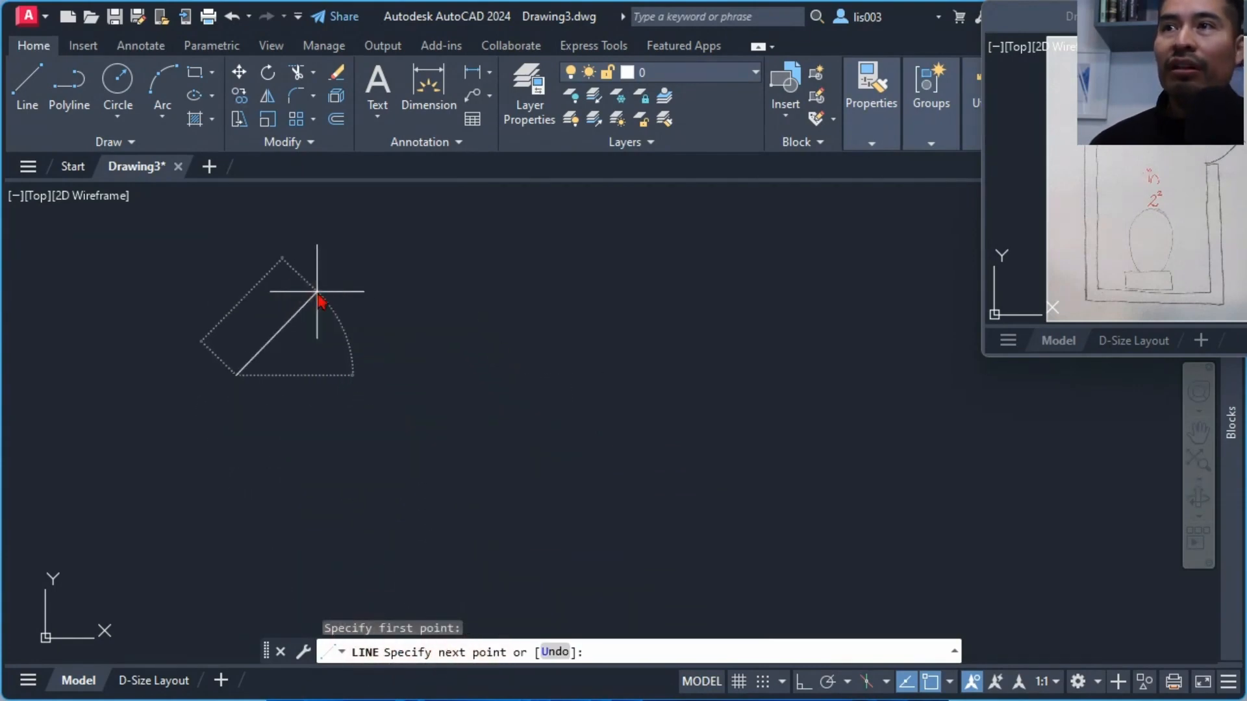
left_click(316, 292)
left_click(469, 365)
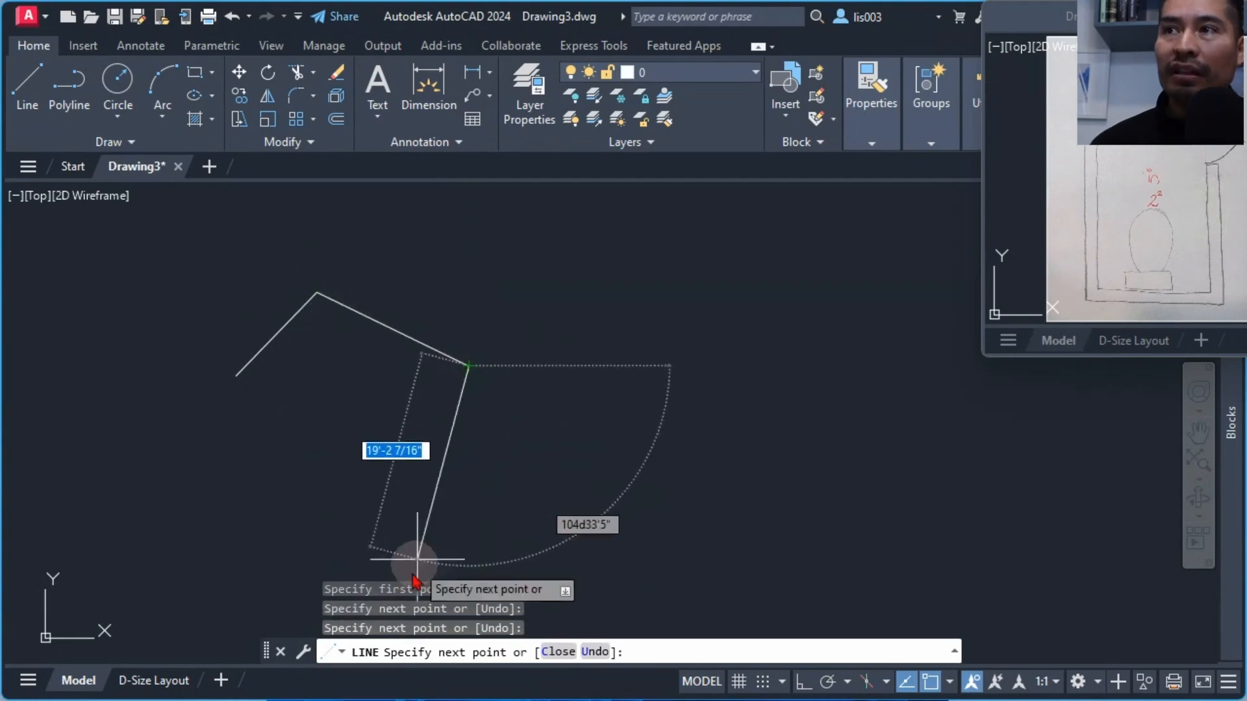
left_click(515, 498)
left_click(365, 448)
left_click(294, 540)
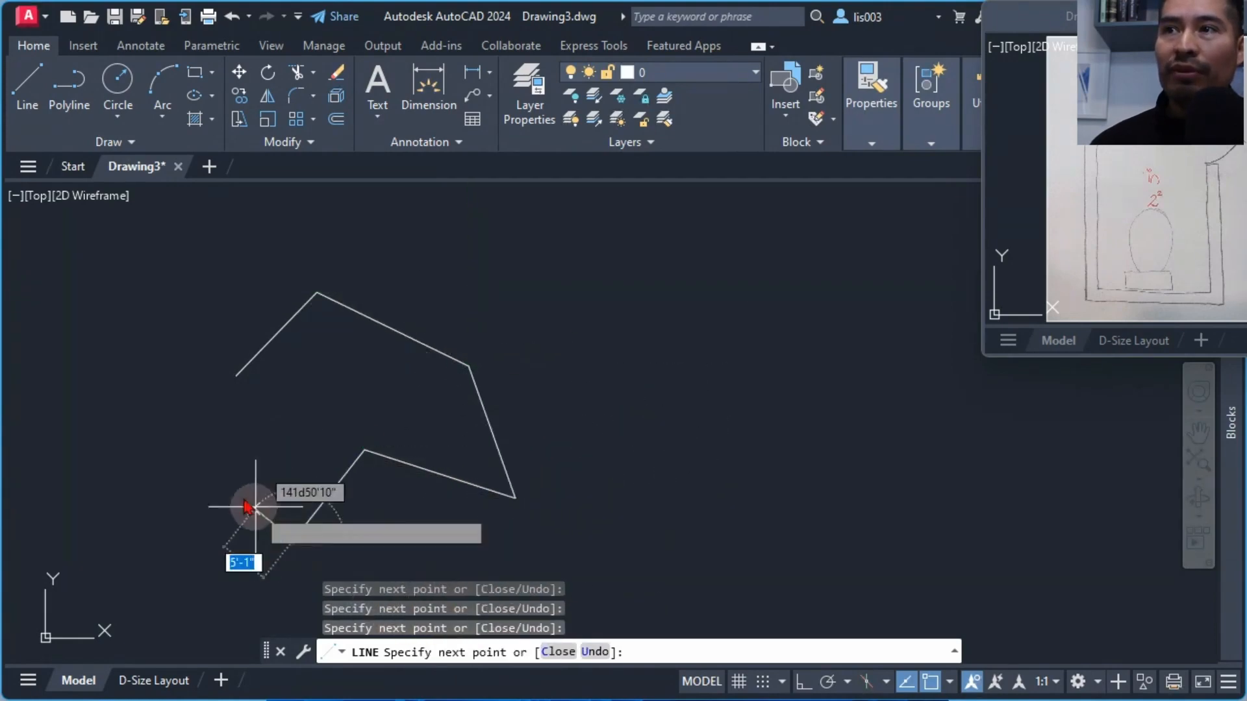
left_click(215, 479)
left_click(257, 427)
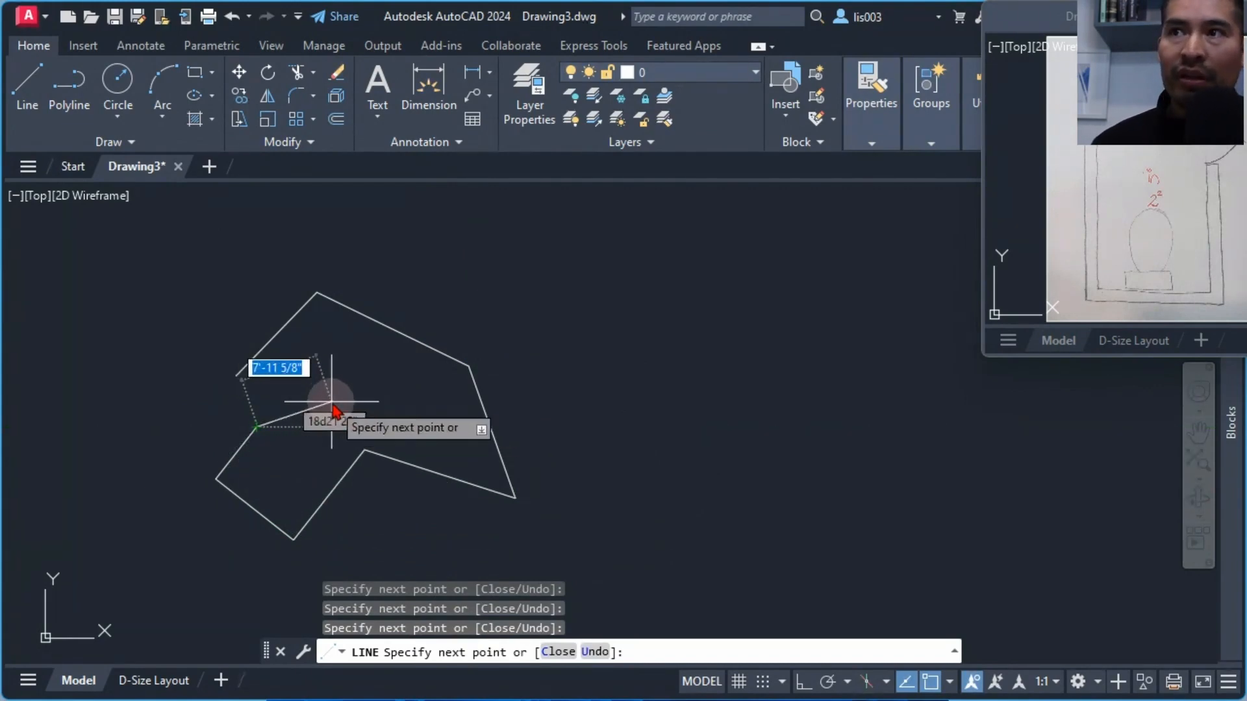
key("Return")
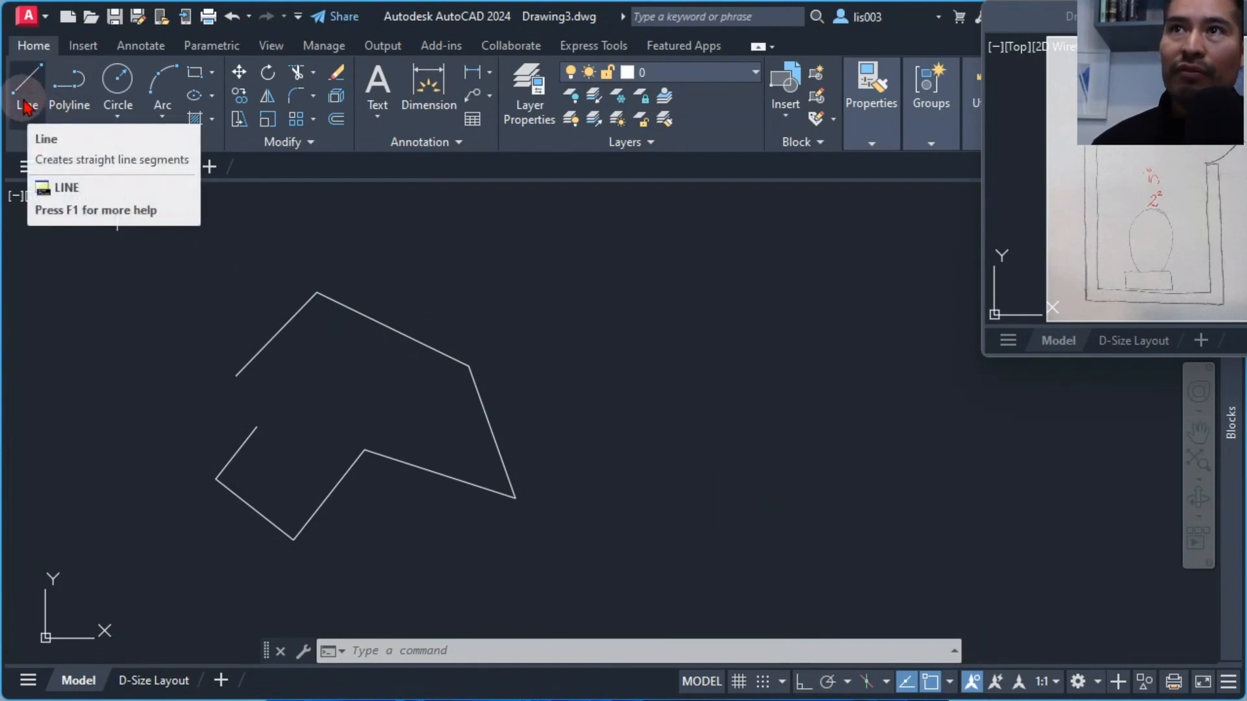
Draw a second open outline of connected horizontal and vertical lines beside the irregular one, with Ortho mode on.
middle_click_drag(586, 406, 549, 424)
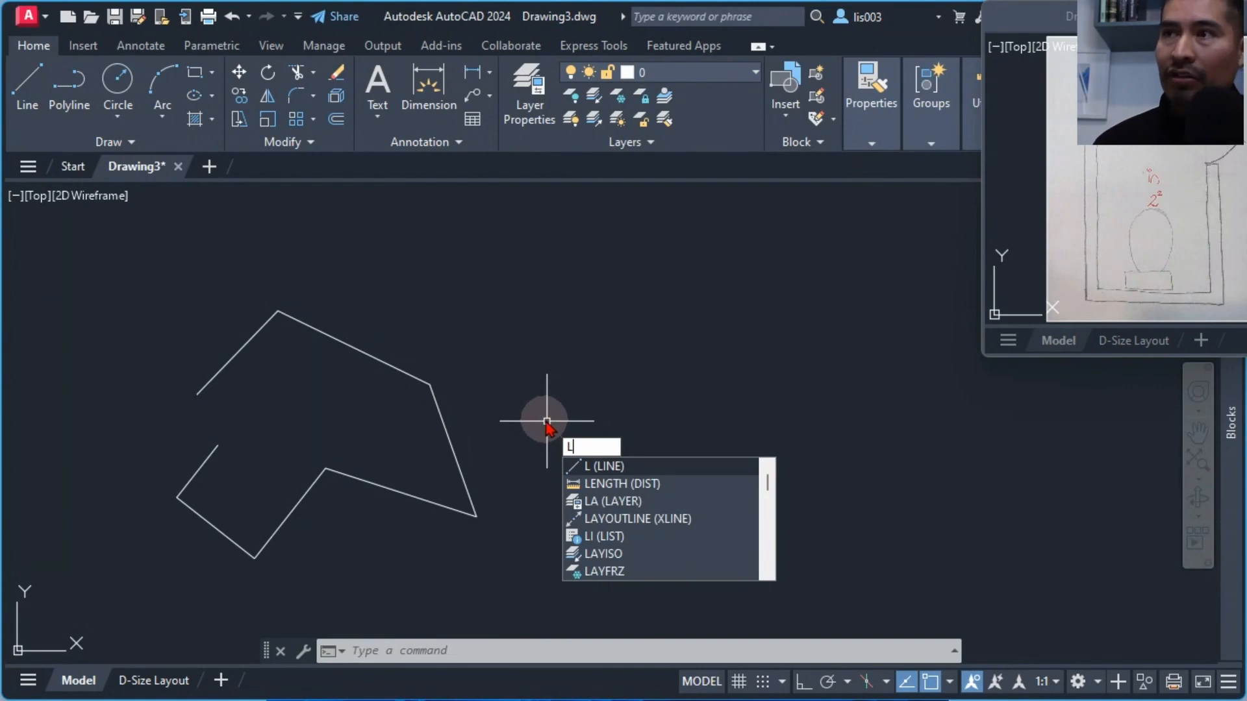
key("Return")
middle_click_drag(591, 439, 479, 423)
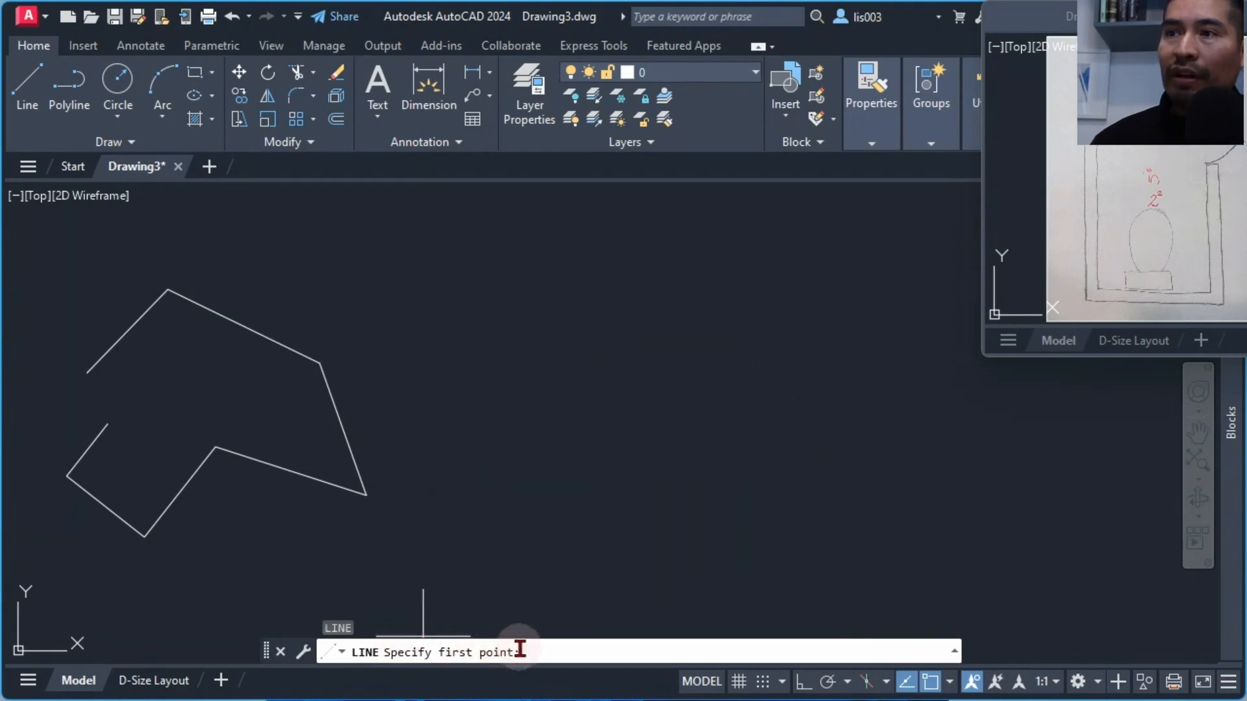
left_click(495, 424)
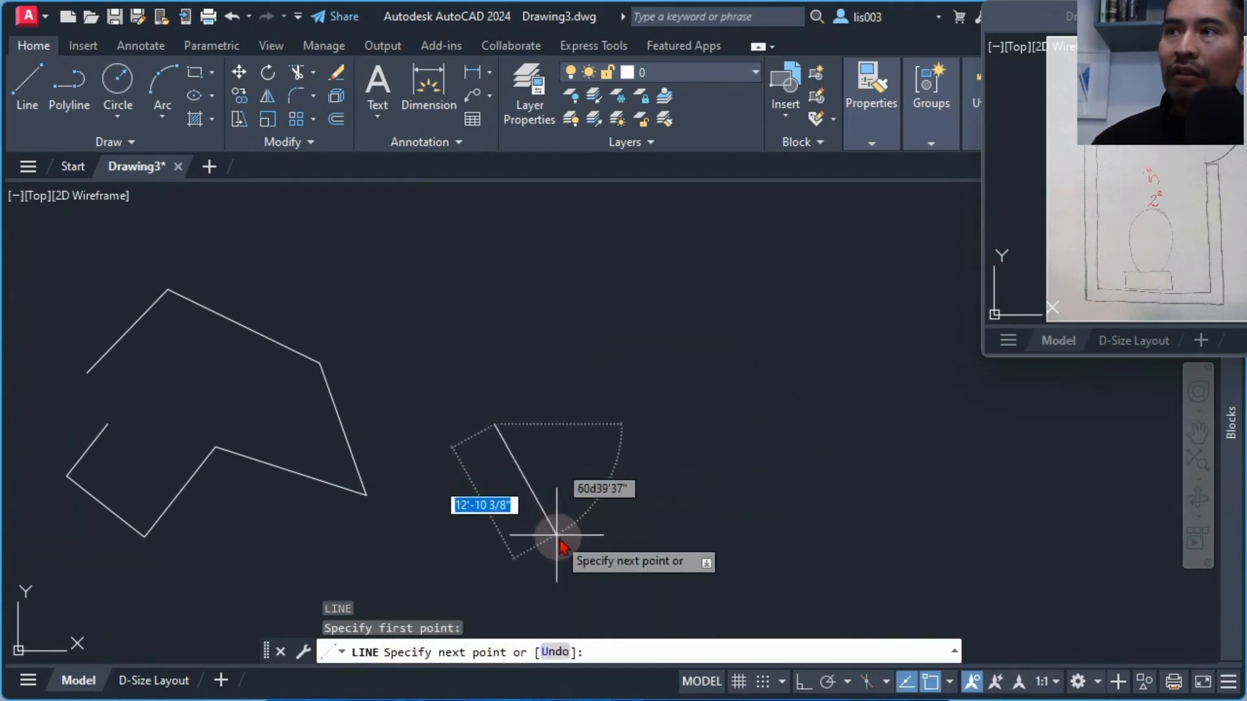
left_click(802, 681)
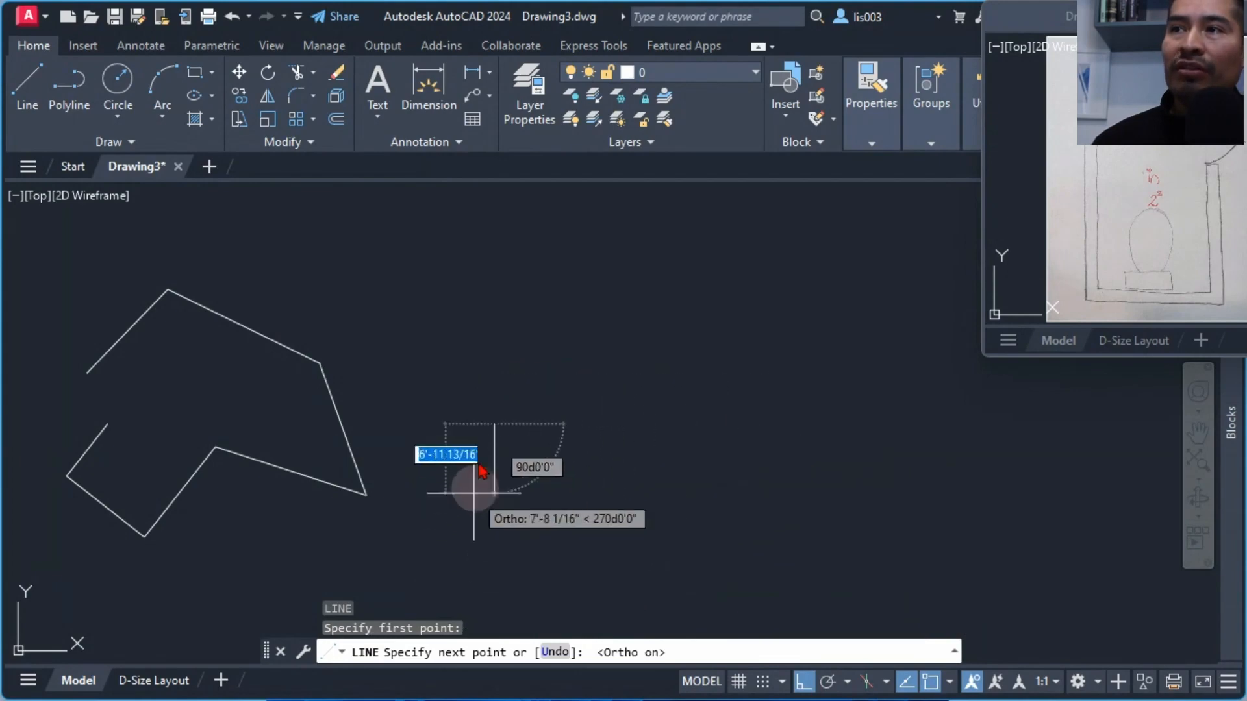
left_click(667, 424)
left_click(667, 518)
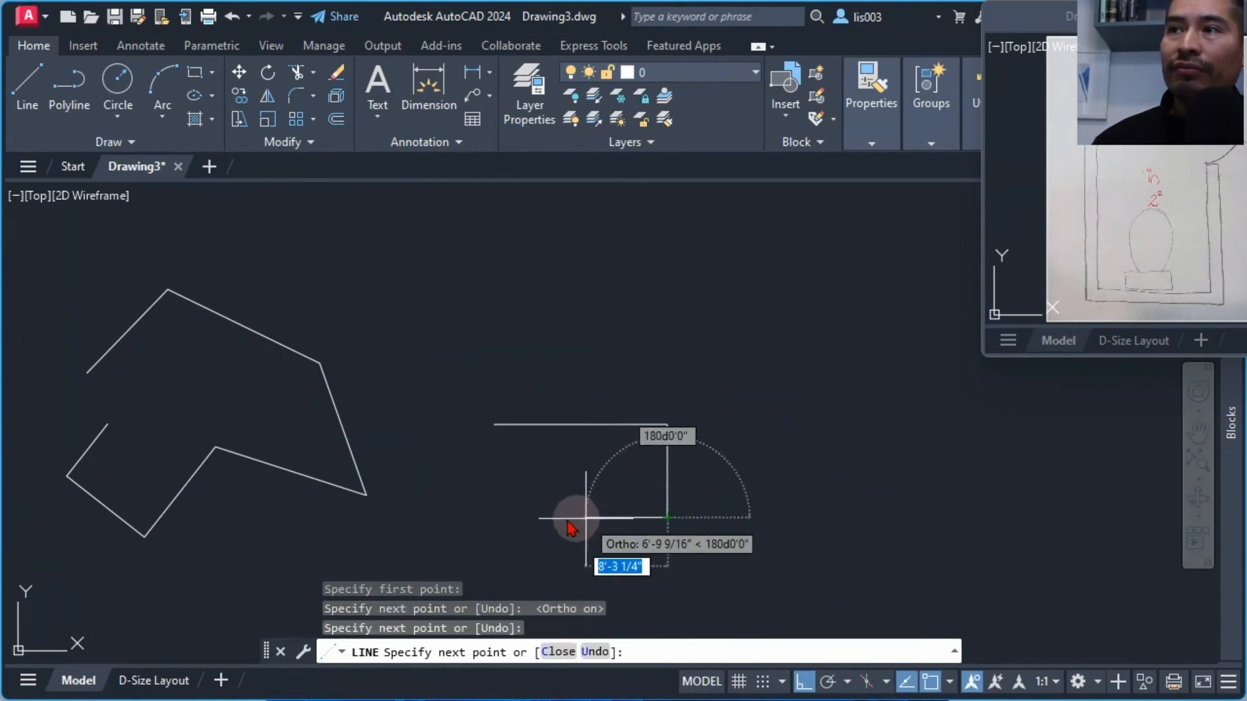
left_click(541, 518)
left_click(541, 470)
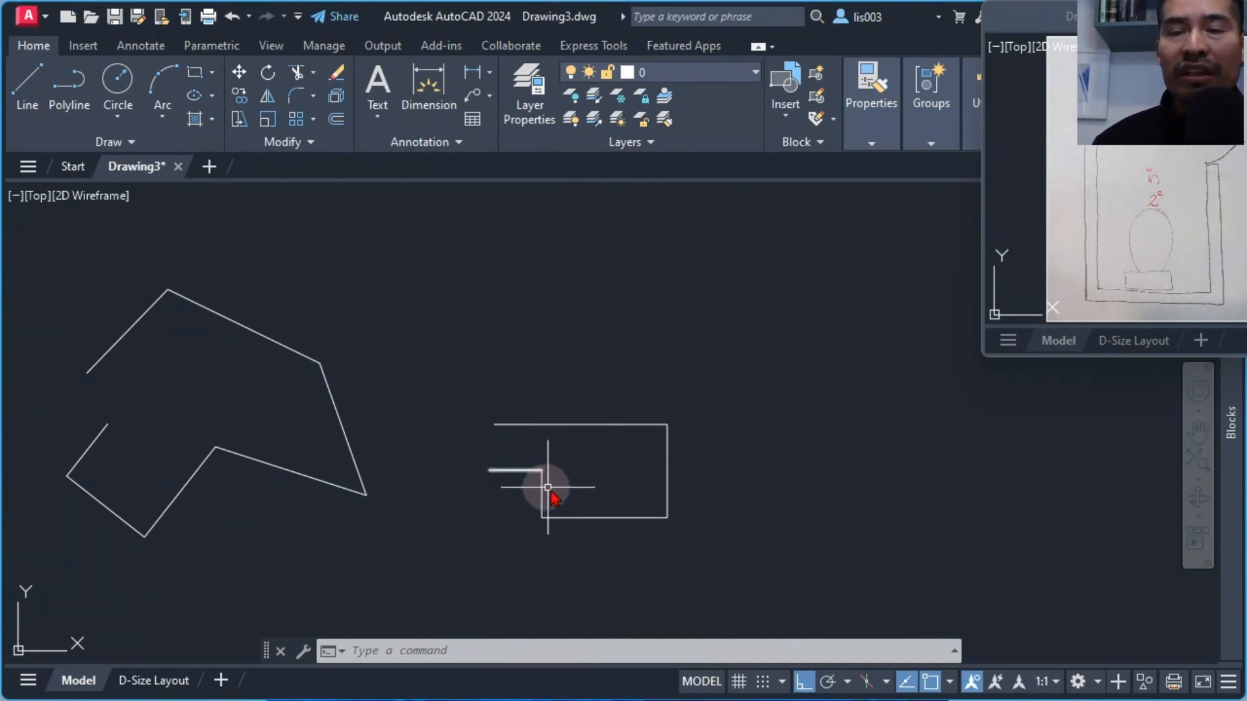
Examine the two open line outlines in close-up and from a distance.
scroll(549, 493, "up", 3)
scroll(571, 520, "down", 8)
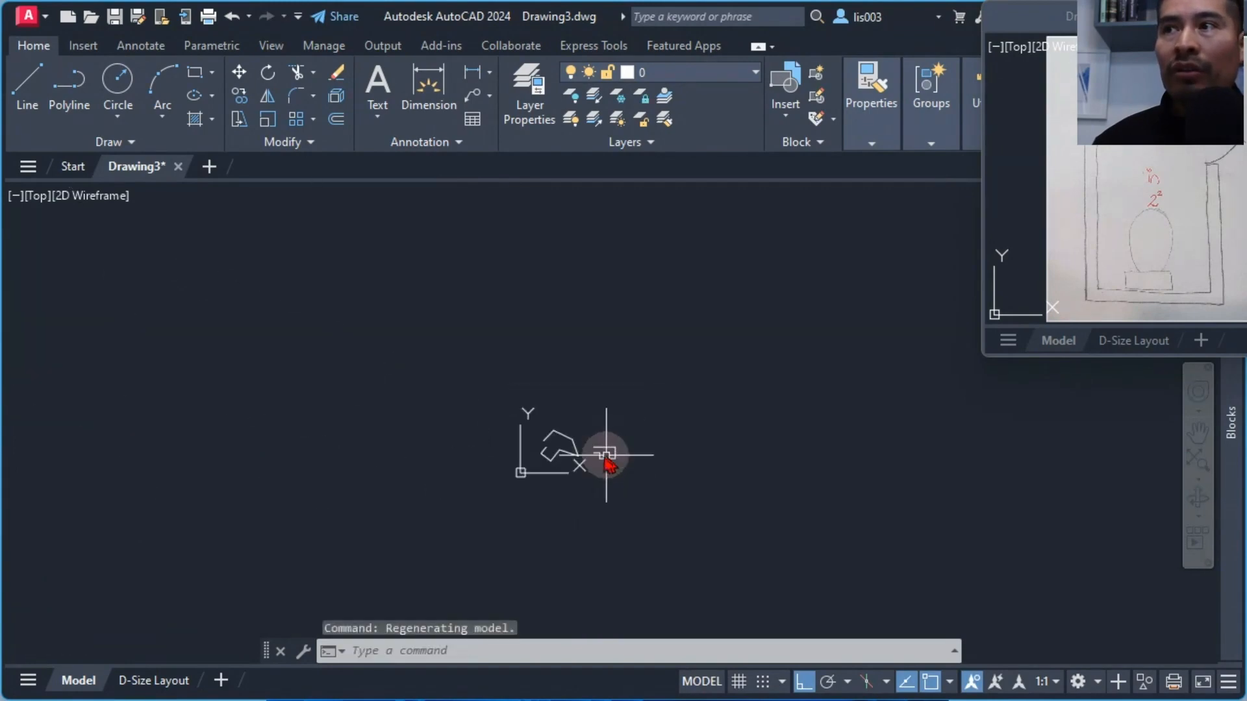
scroll(559, 454, "up", 5)
scroll(546, 437, "down", 5)
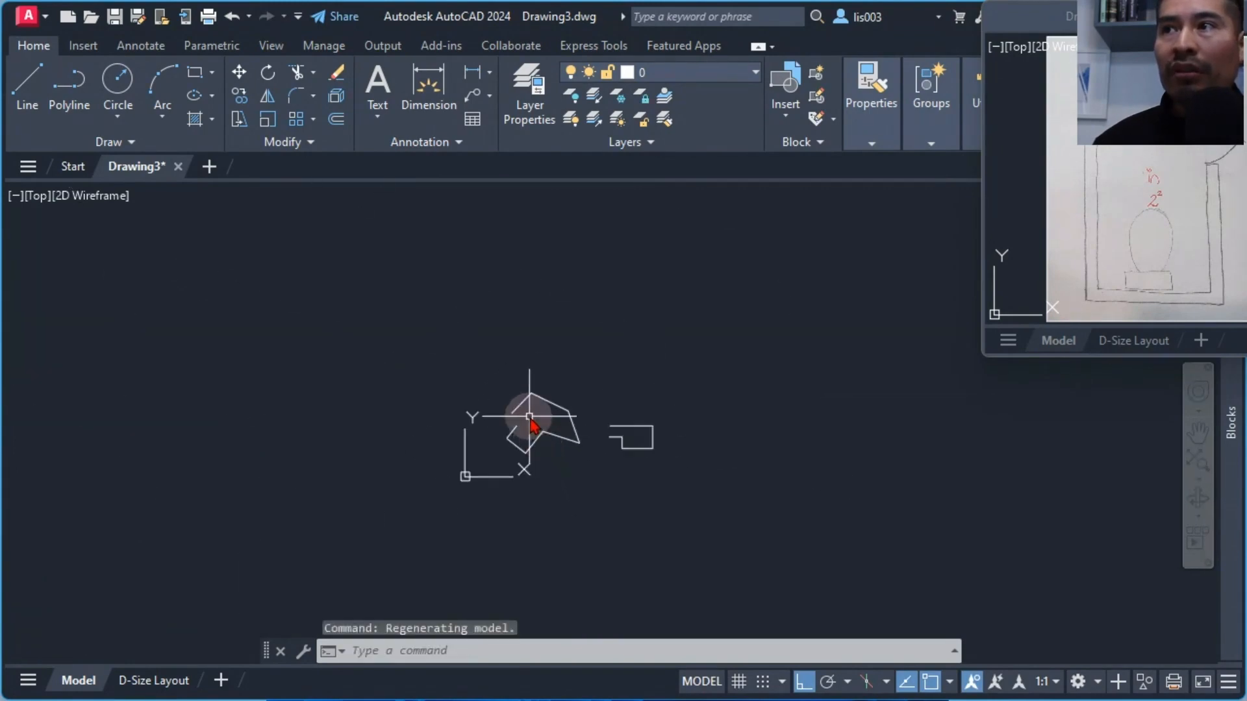
scroll(530, 418, "up", 5)
scroll(439, 294, "up", 3)
scroll(484, 326, "down", 6)
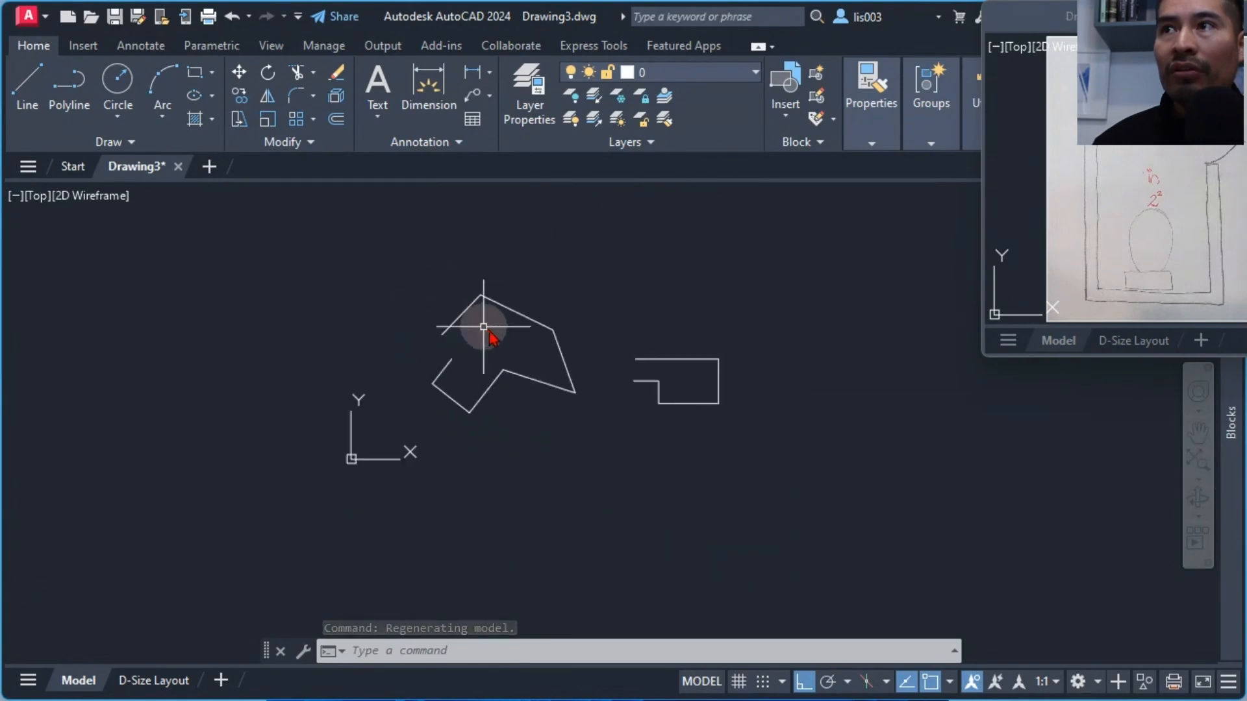
scroll(663, 370, "up", 8)
scroll(665, 396, "down", 9)
scroll(500, 397, "up", 3)
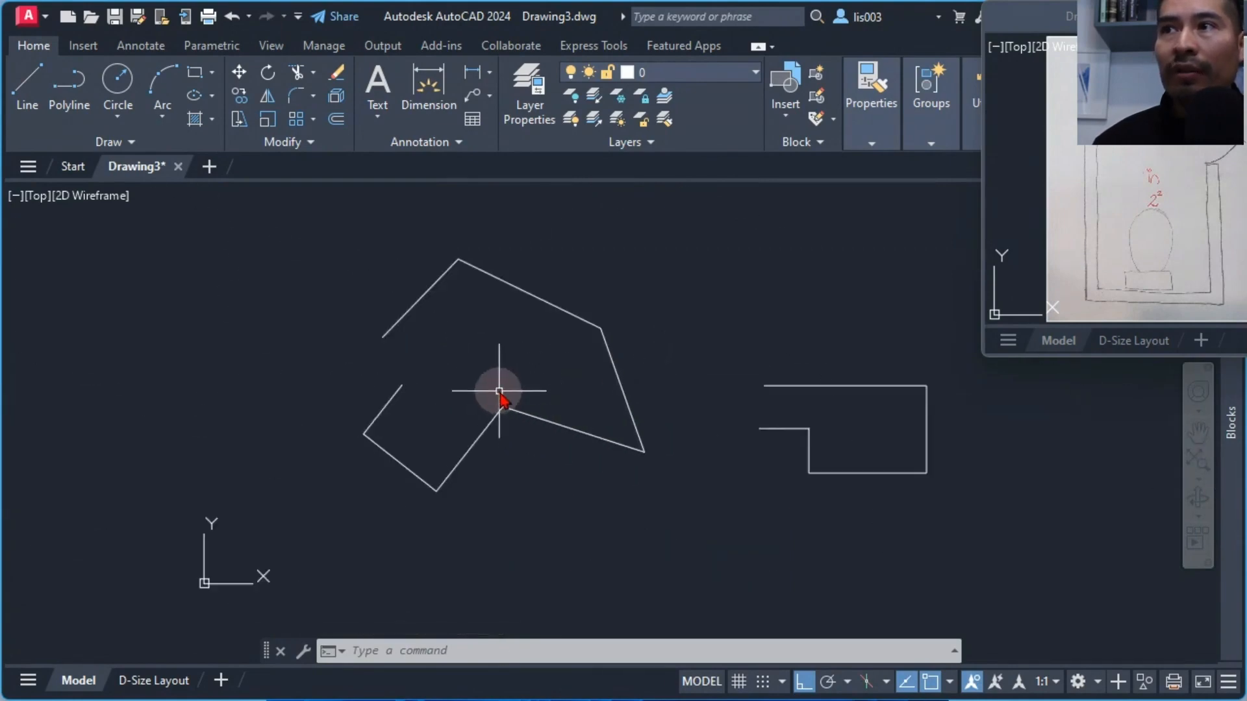
scroll(500, 390, "up", 4)
scroll(500, 393, "down", 4)
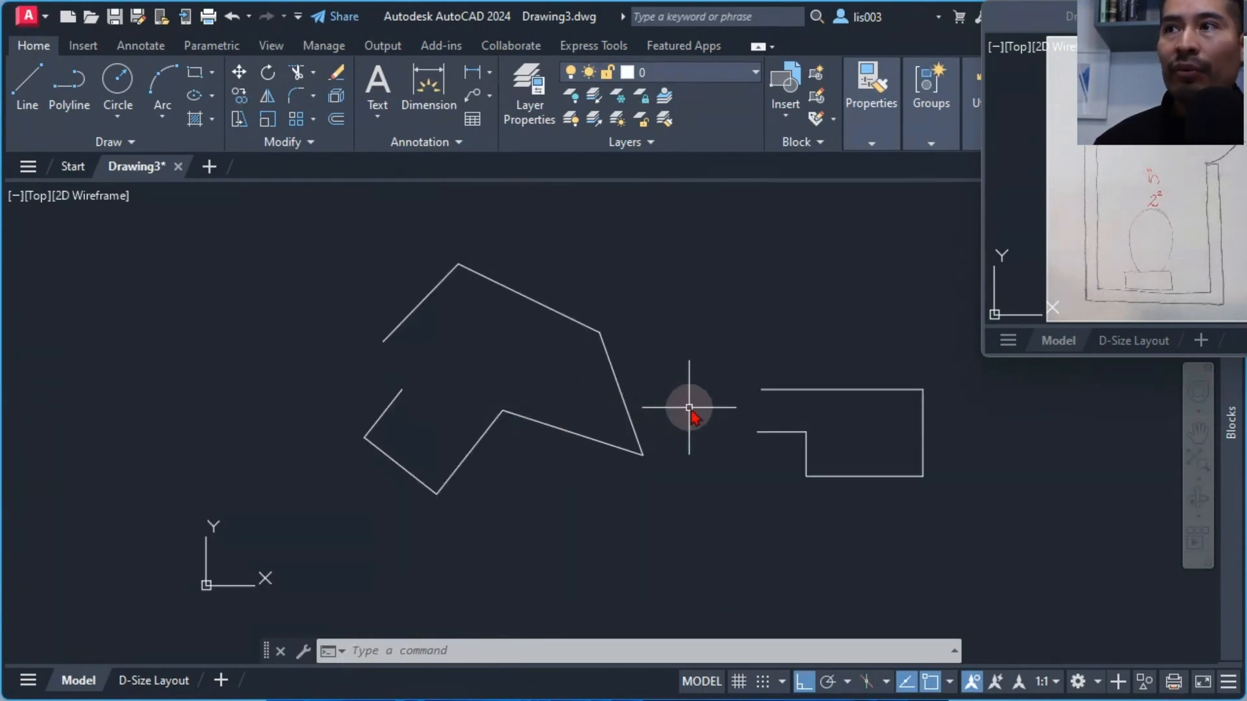
mouse_move(710, 446)
middle_mouse_down()
mouse_move(328, 471)
mouse_move(840, 479)
mouse_move(476, 469)
middle_mouse_up()
mouse_move(662, 435)
middle_mouse_down()
mouse_move(438, 448)
mouse_move(933, 446)
middle_mouse_up()
mouse_move(576, 495)
middle_mouse_down()
mouse_move(294, 417)
mouse_move(609, 515)
middle_mouse_up()
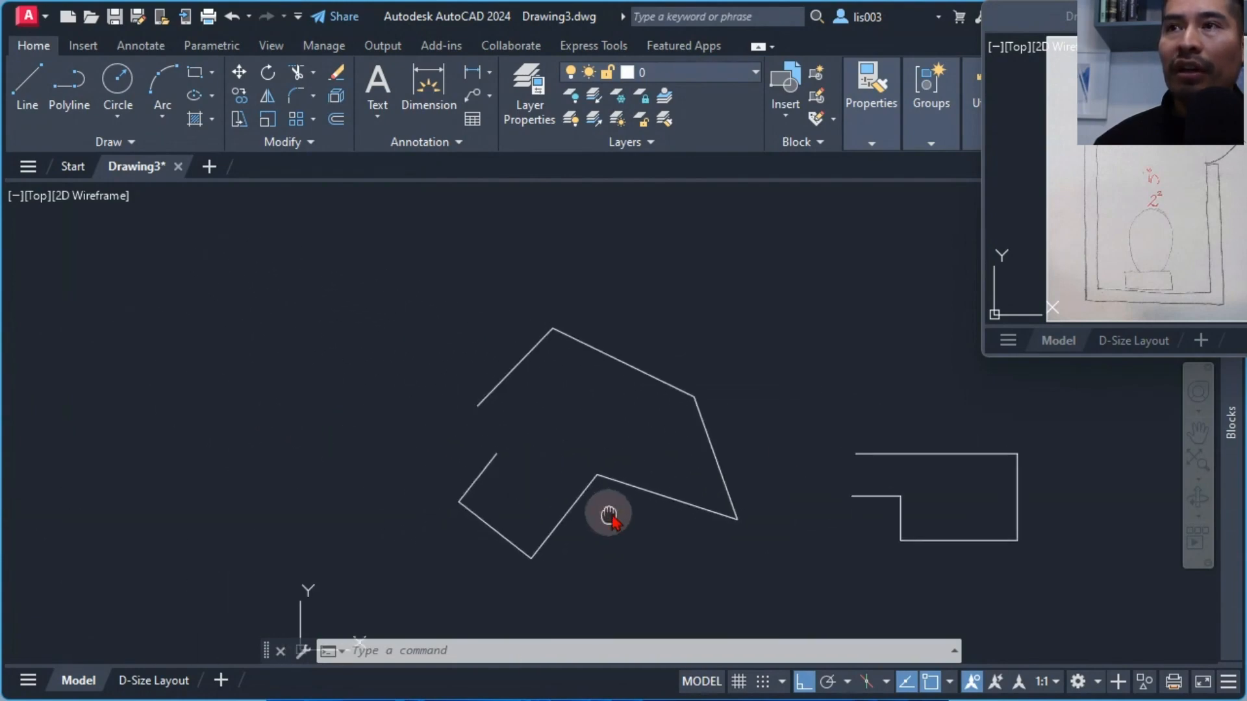
scroll(563, 438, "up", 5)
scroll(545, 436, "down", 2)
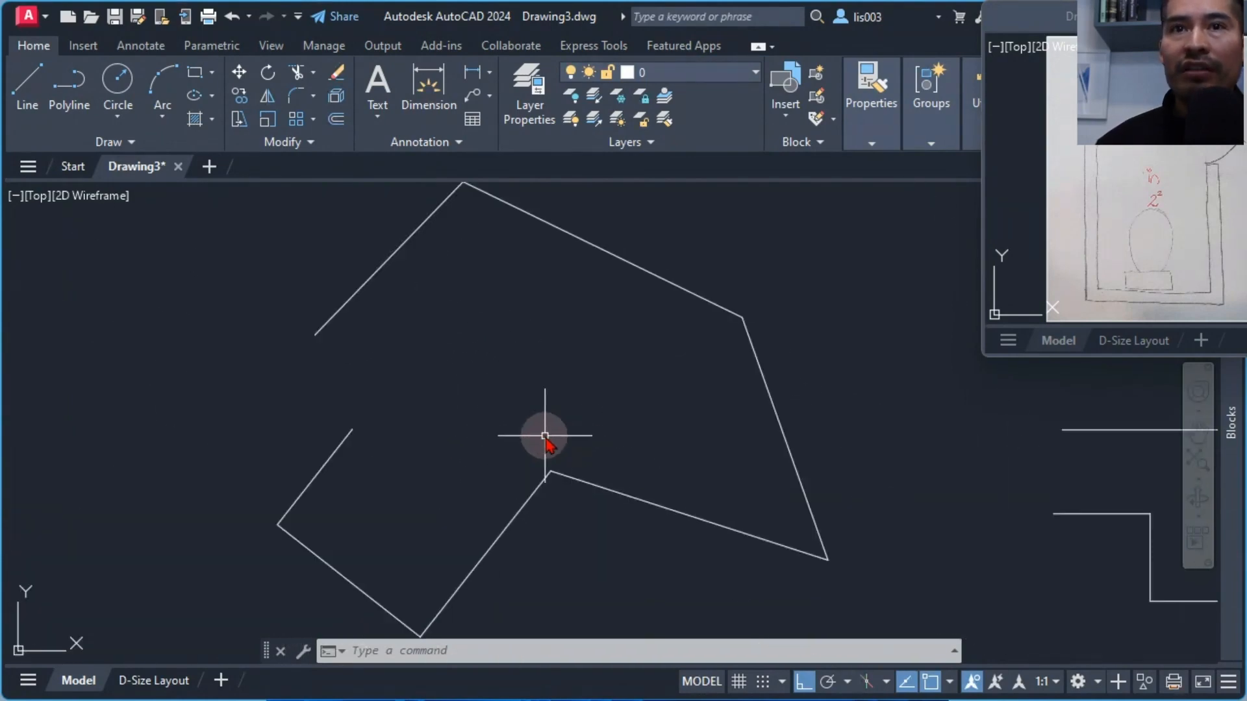
scroll(545, 436, "up", 3)
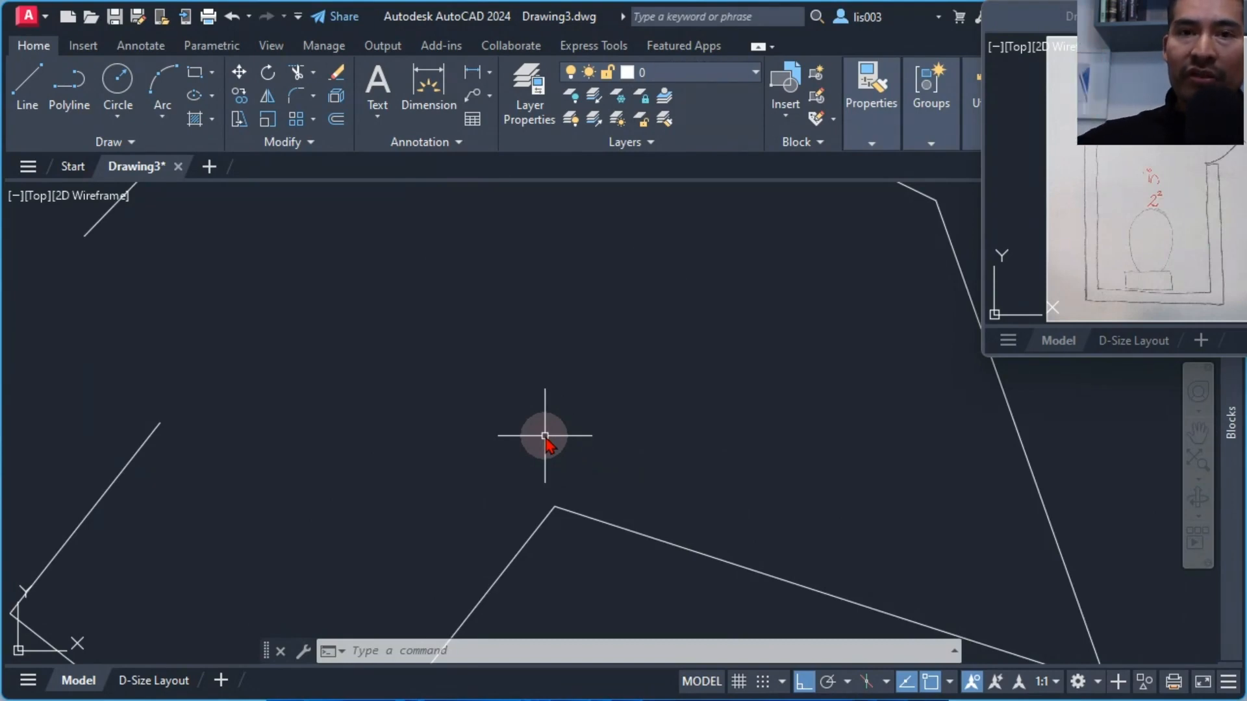
middle_click(505, 377)
middle_click(505, 377)
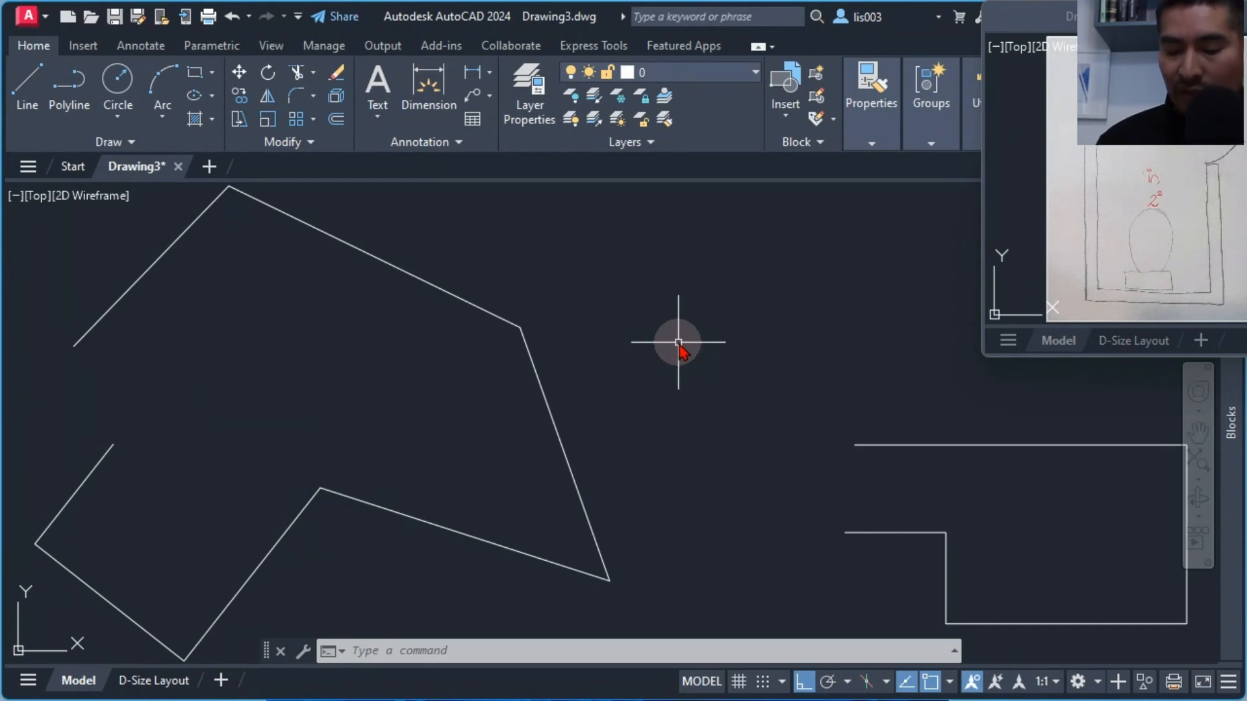
Save the drawing in the AutoCAD 2024 beginner project folder as RESIDENTIAL HALF BATH.dwg.
key("ctrl+s")
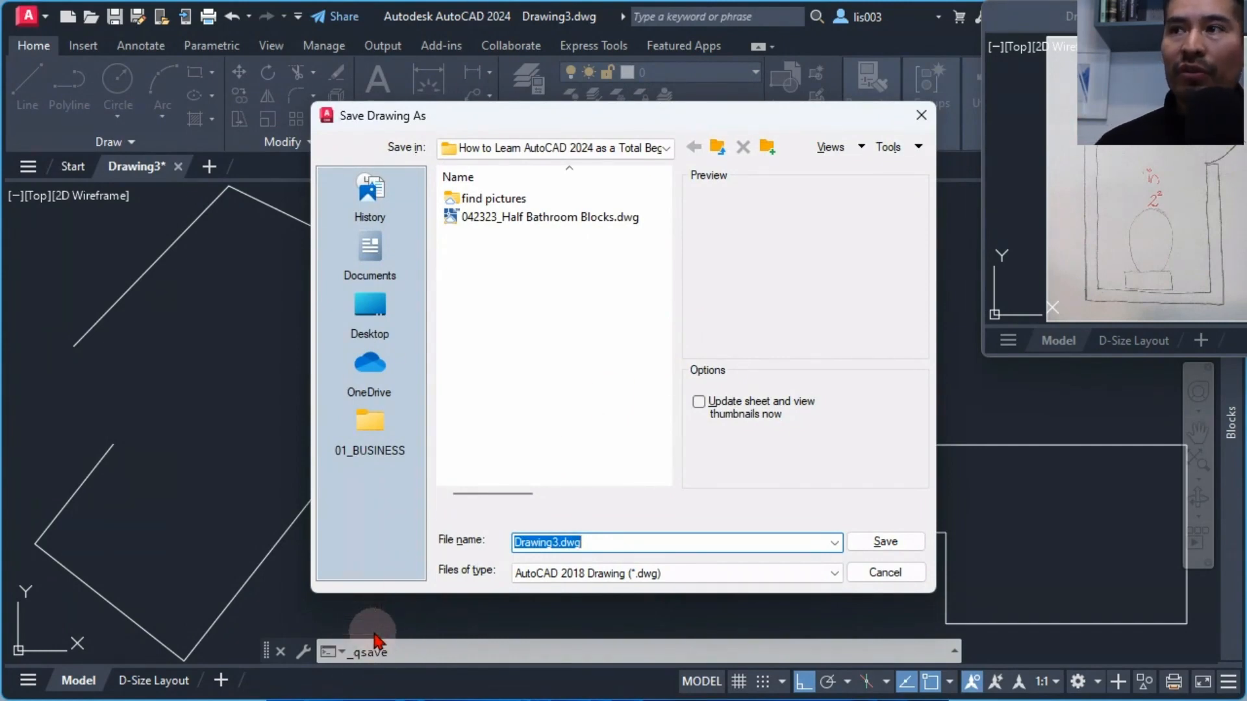
left_click_drag(554, 543, 515, 543)
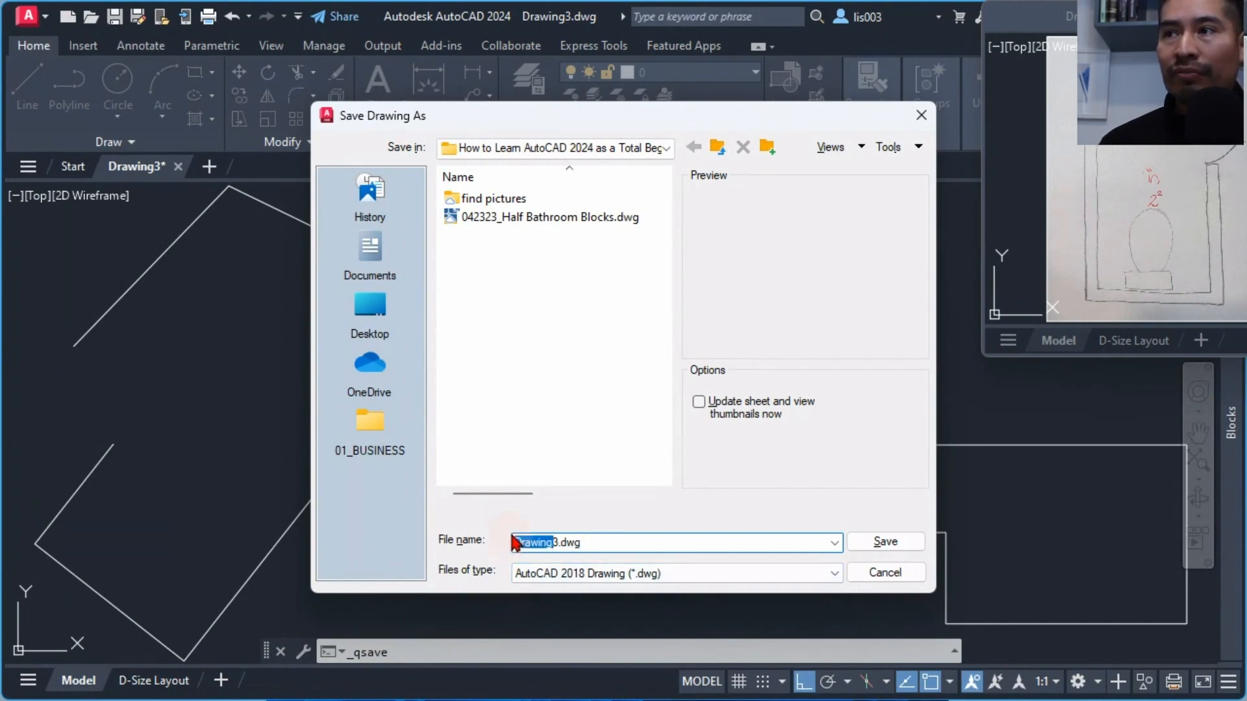
type("RESIDENTIAL")
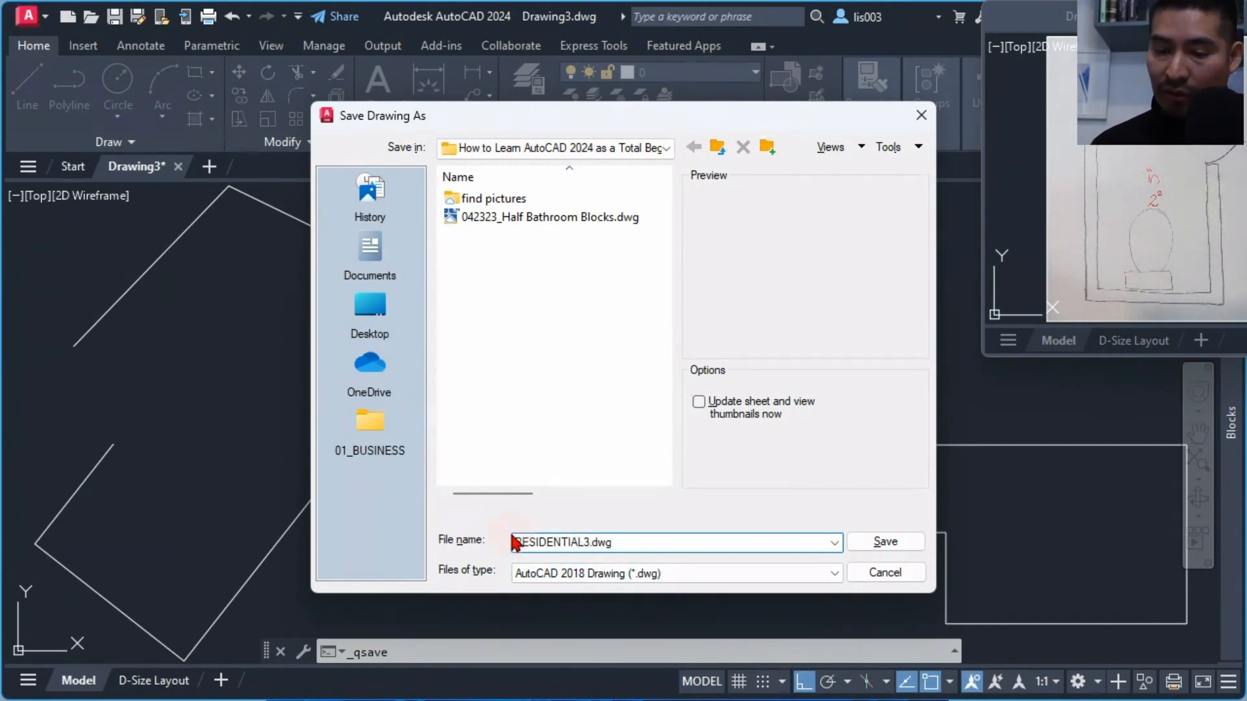
type(" HALF")
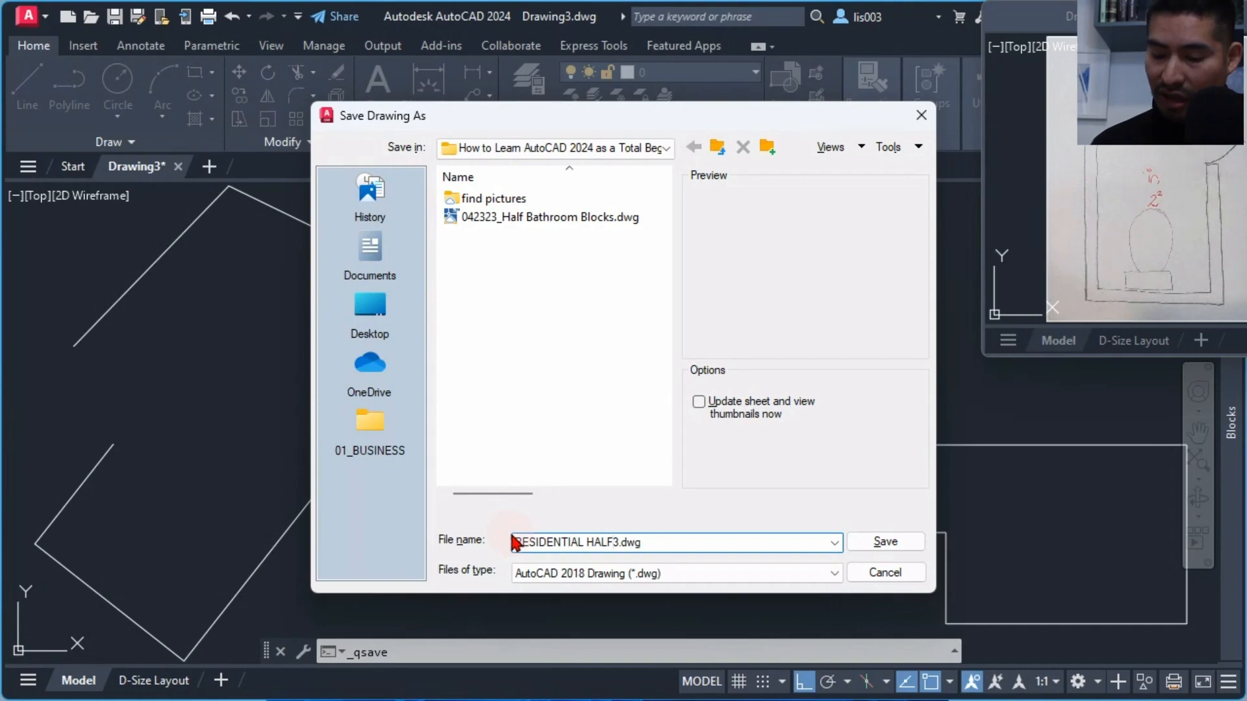
type(" BATH")
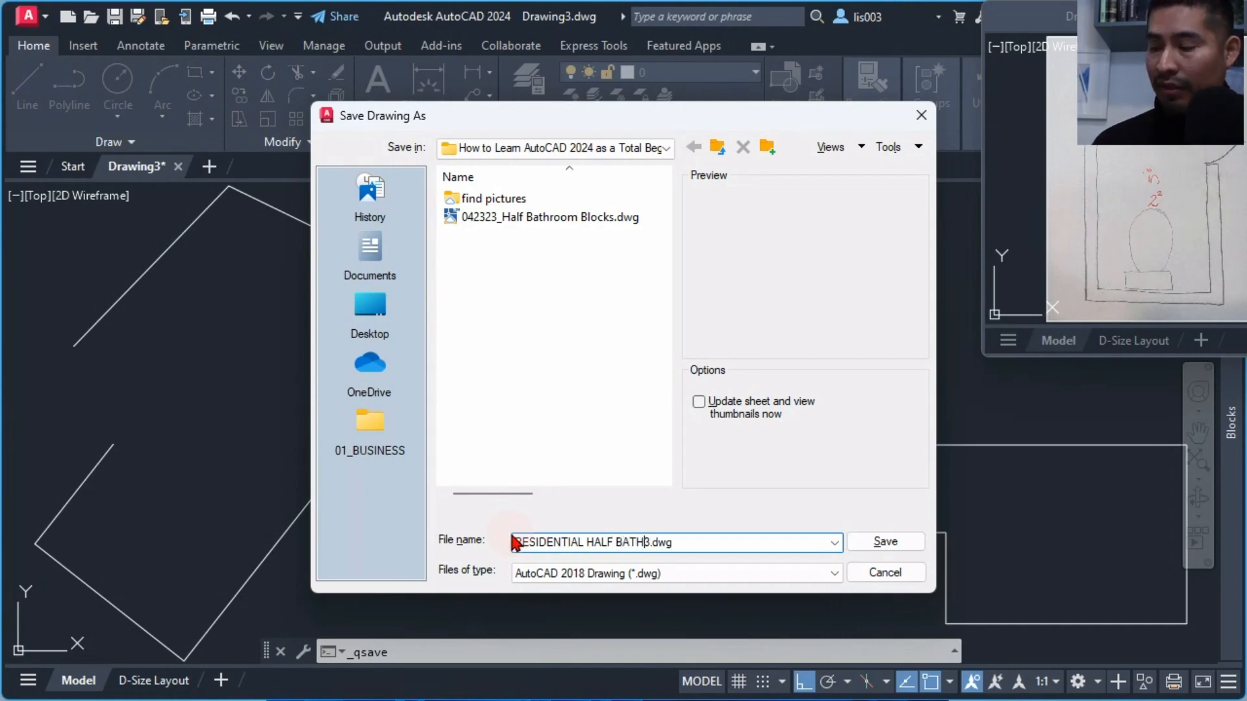
key("BackSpace")
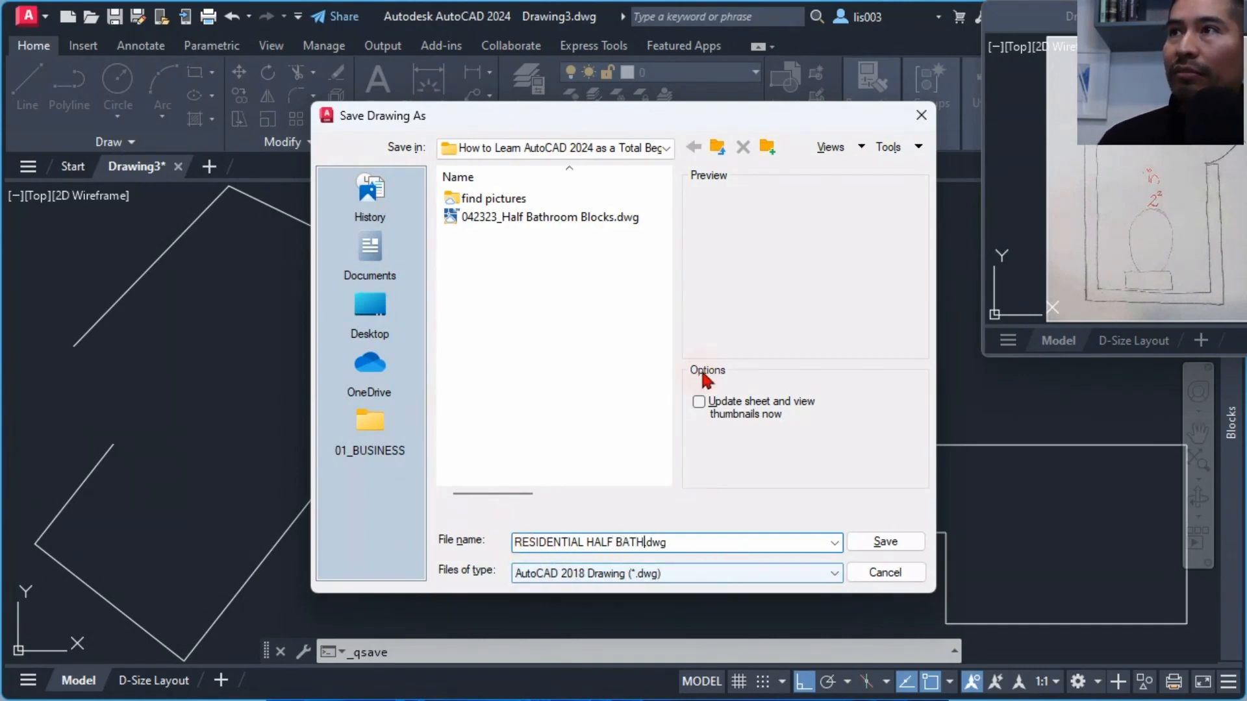
left_click(867, 547)
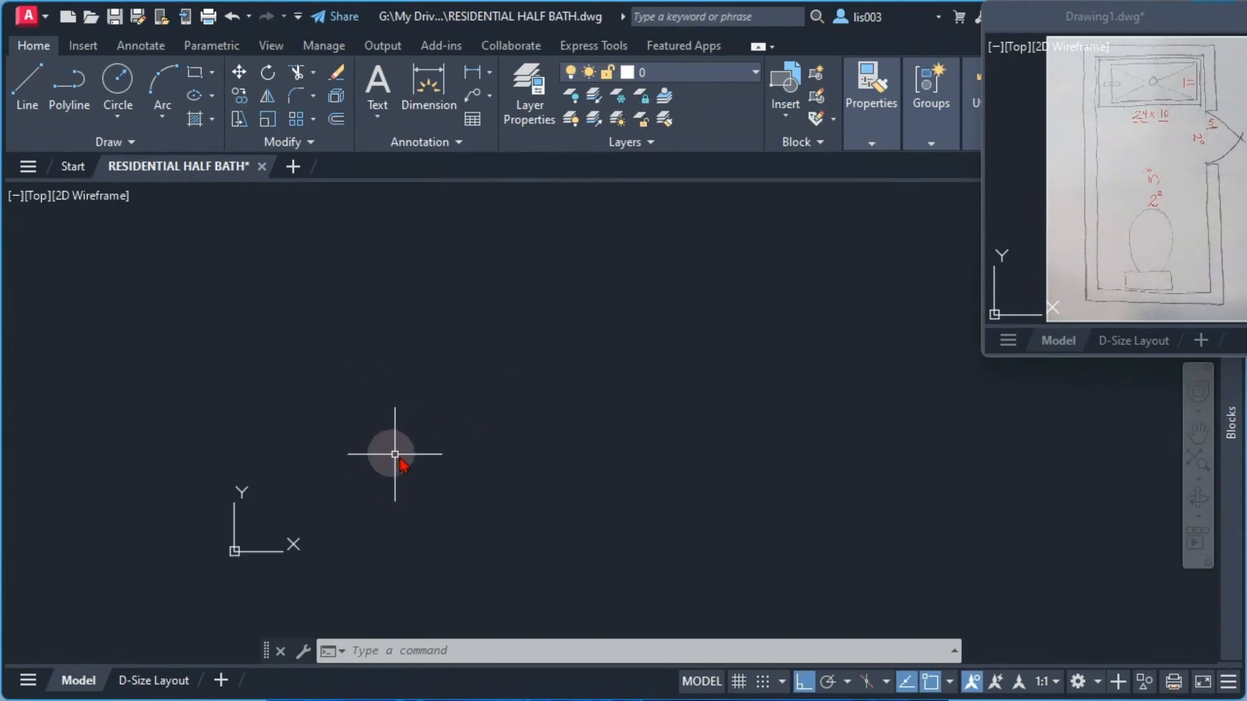
Draw the bathroom's interior outline in model space as a rectangle with length 2'2 and width 5'6, and turn Ortho mode on.
middle_click_drag(380, 489, 361, 504)
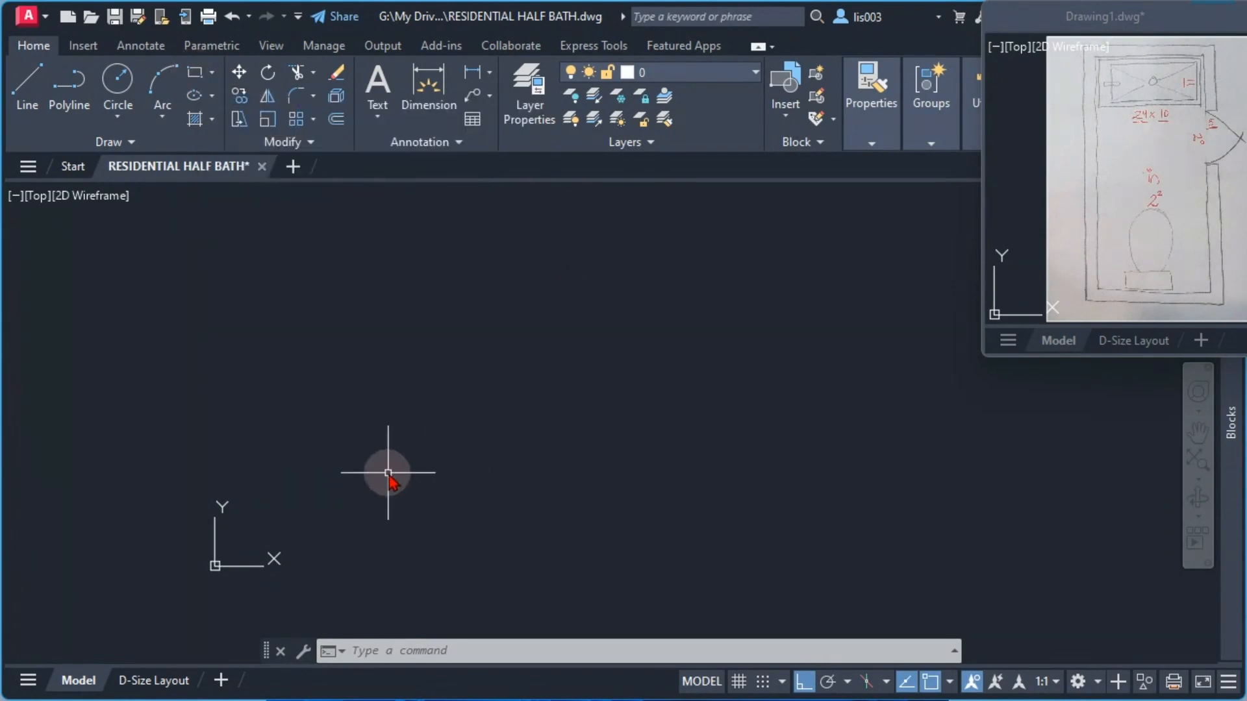
type("REC")
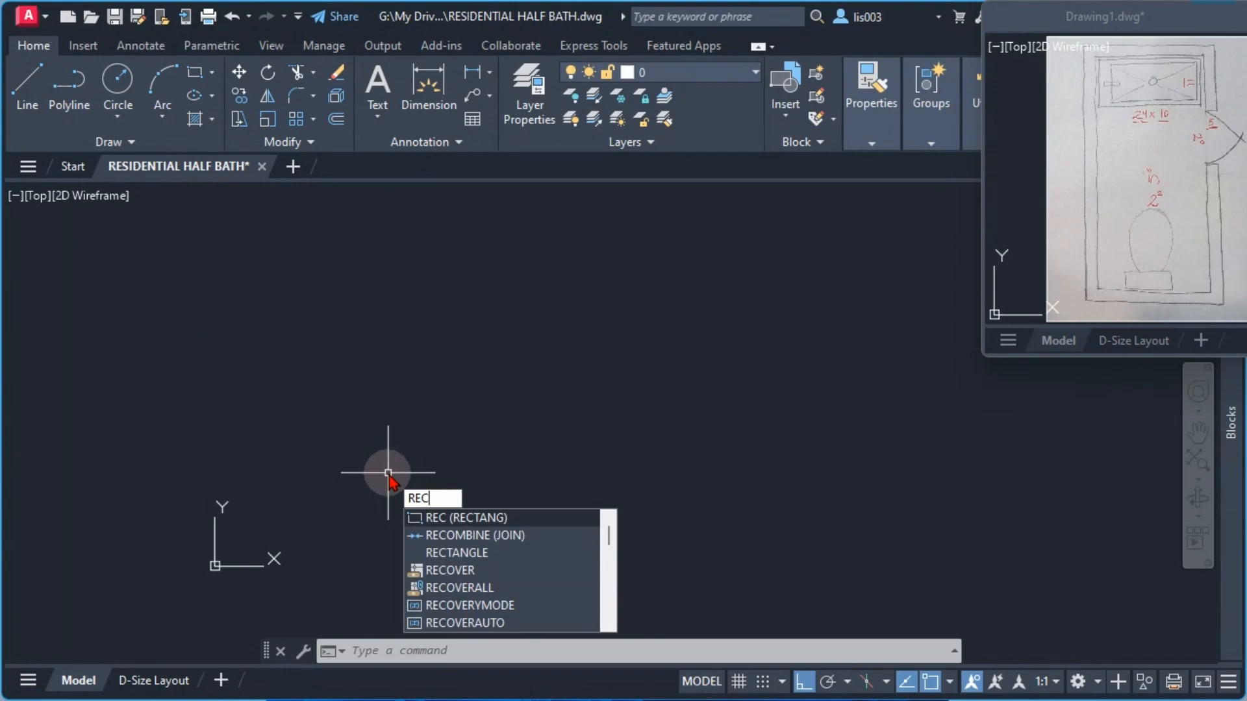
key("Return")
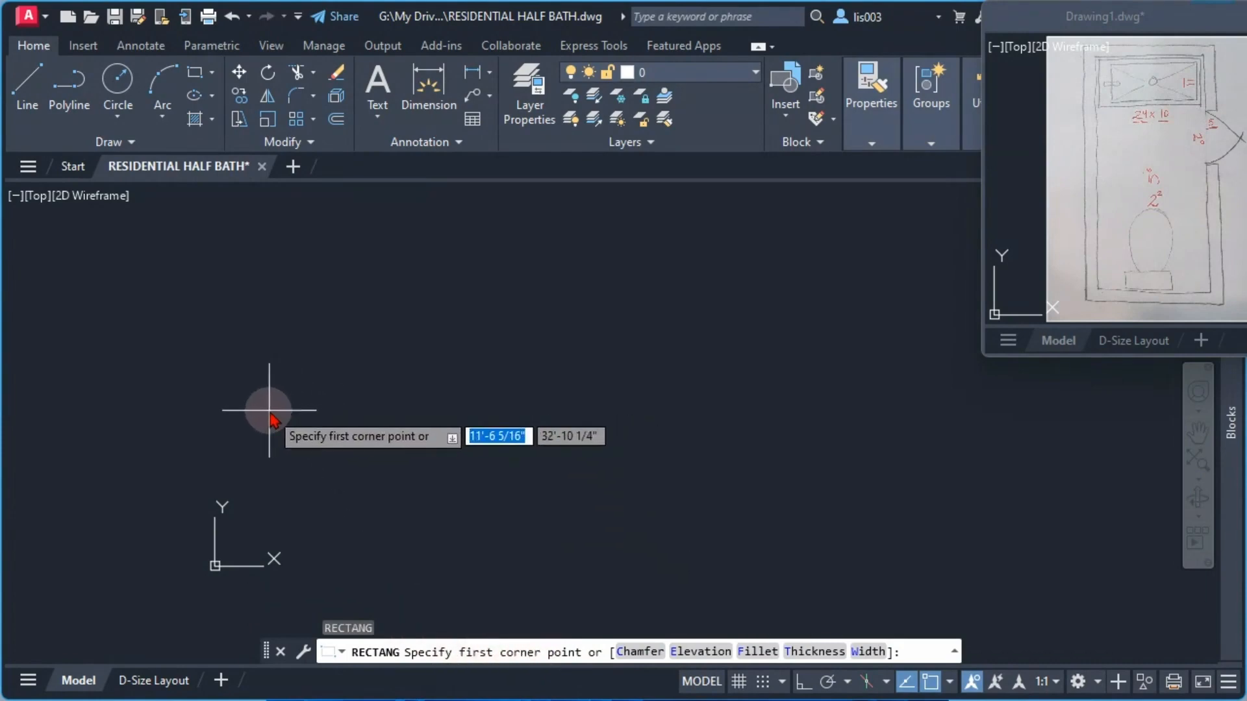
left_click(308, 371)
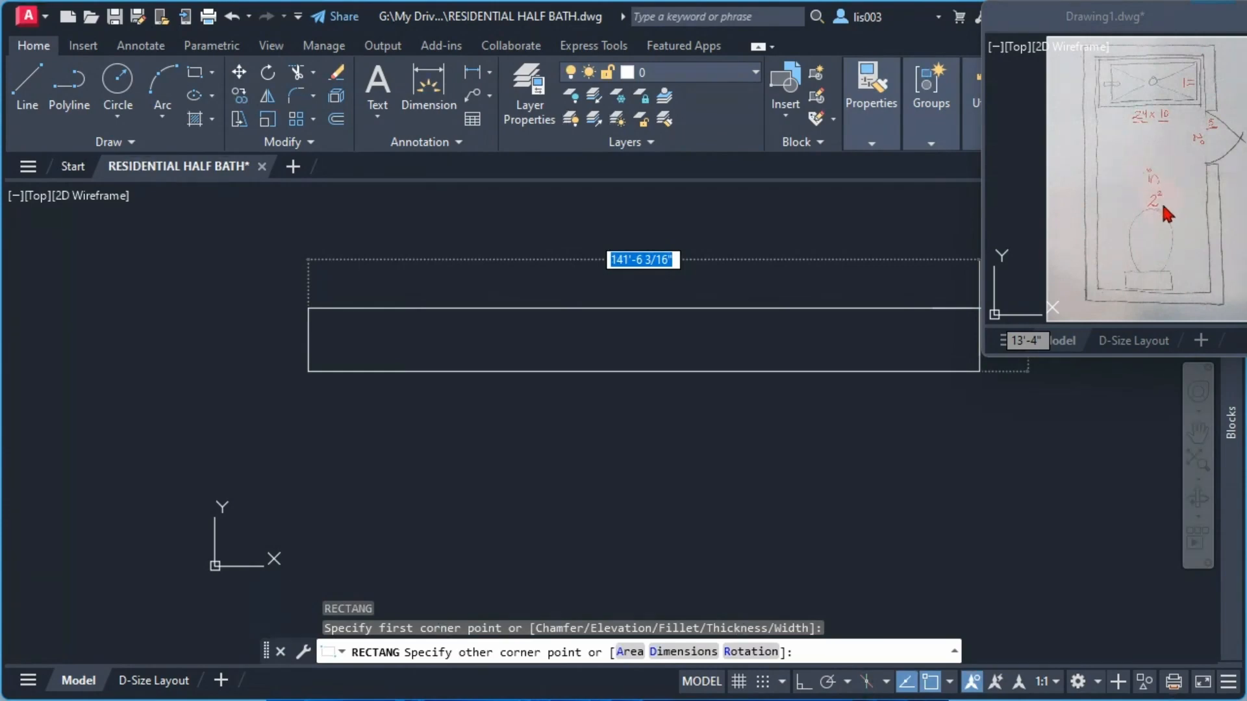
left_click(678, 653)
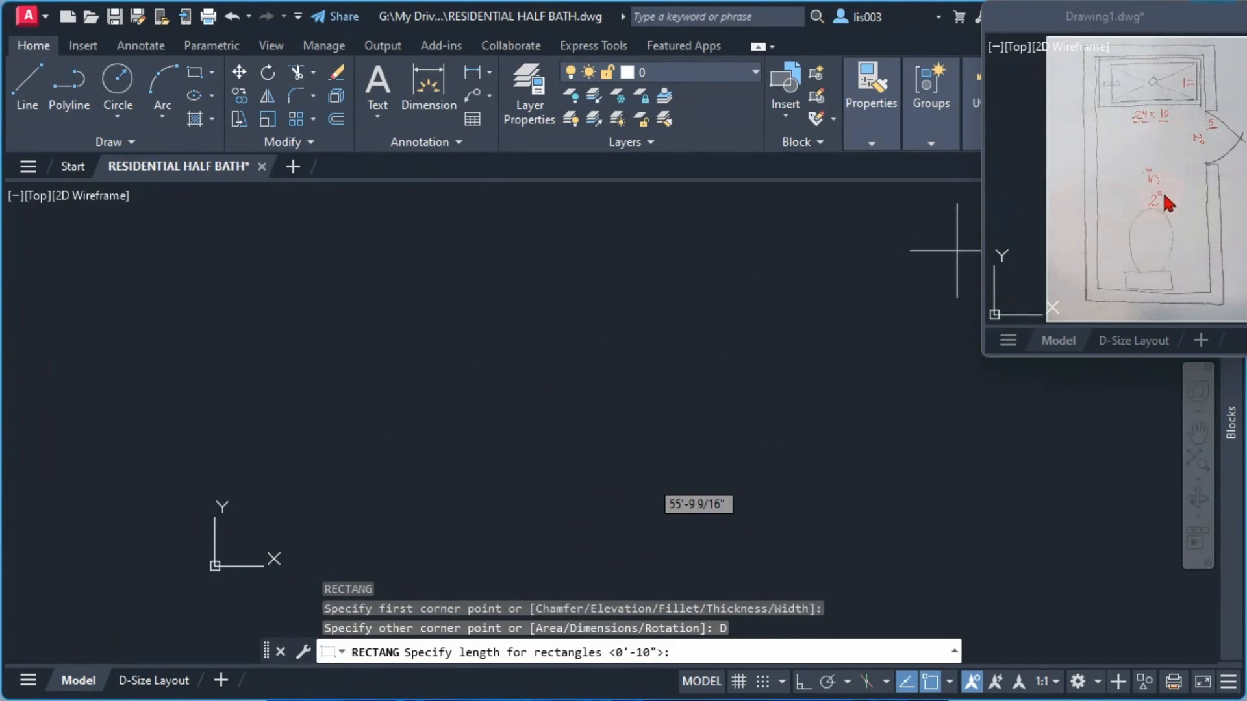
type("2'2")
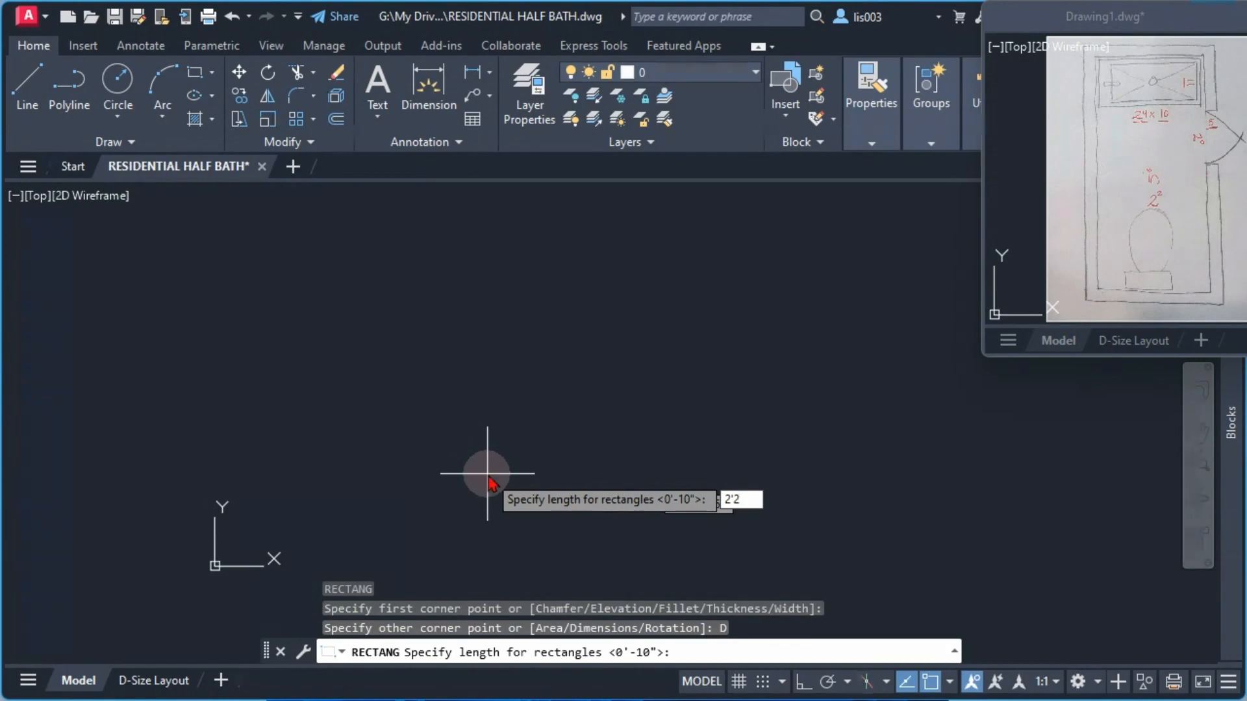
key("Return")
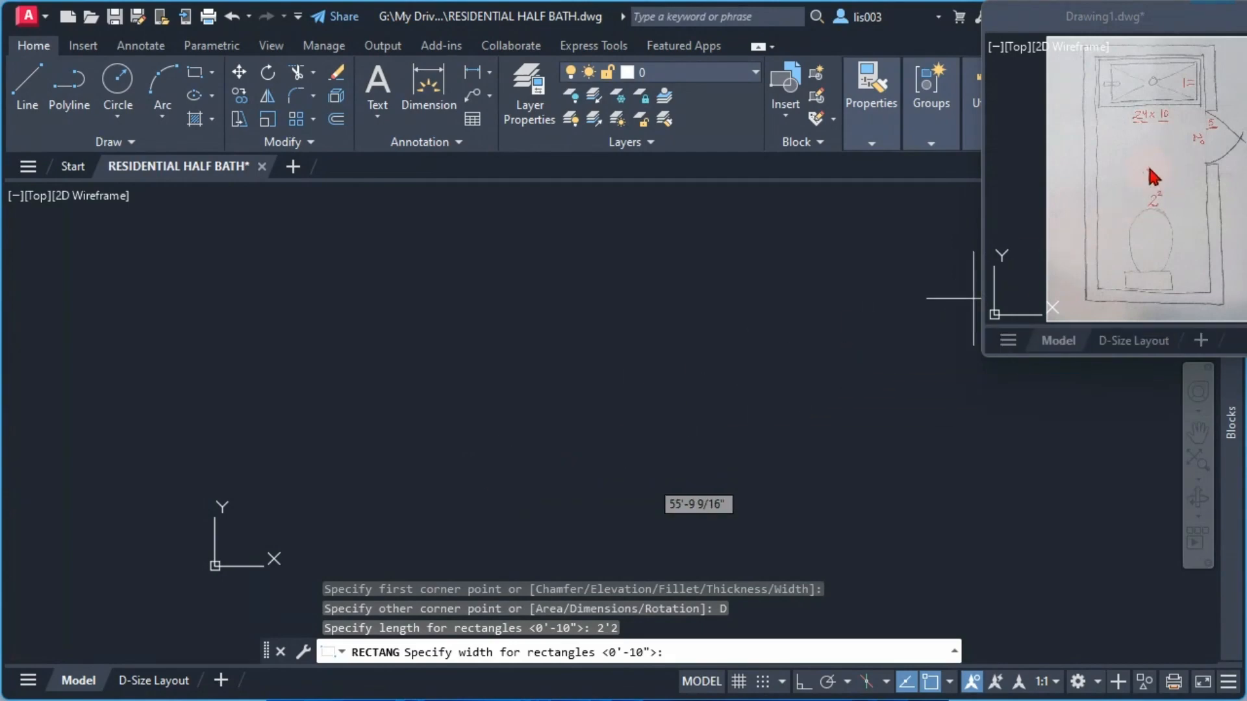
type("5")
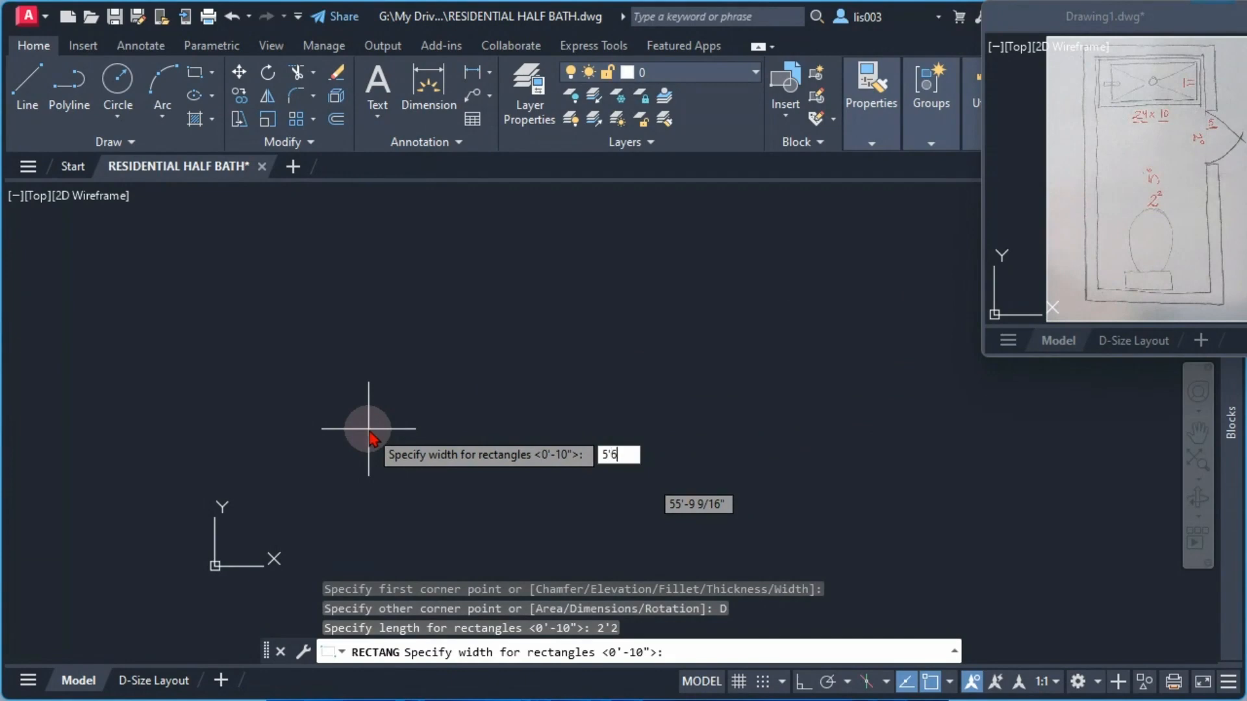
type("'6")
key("Return")
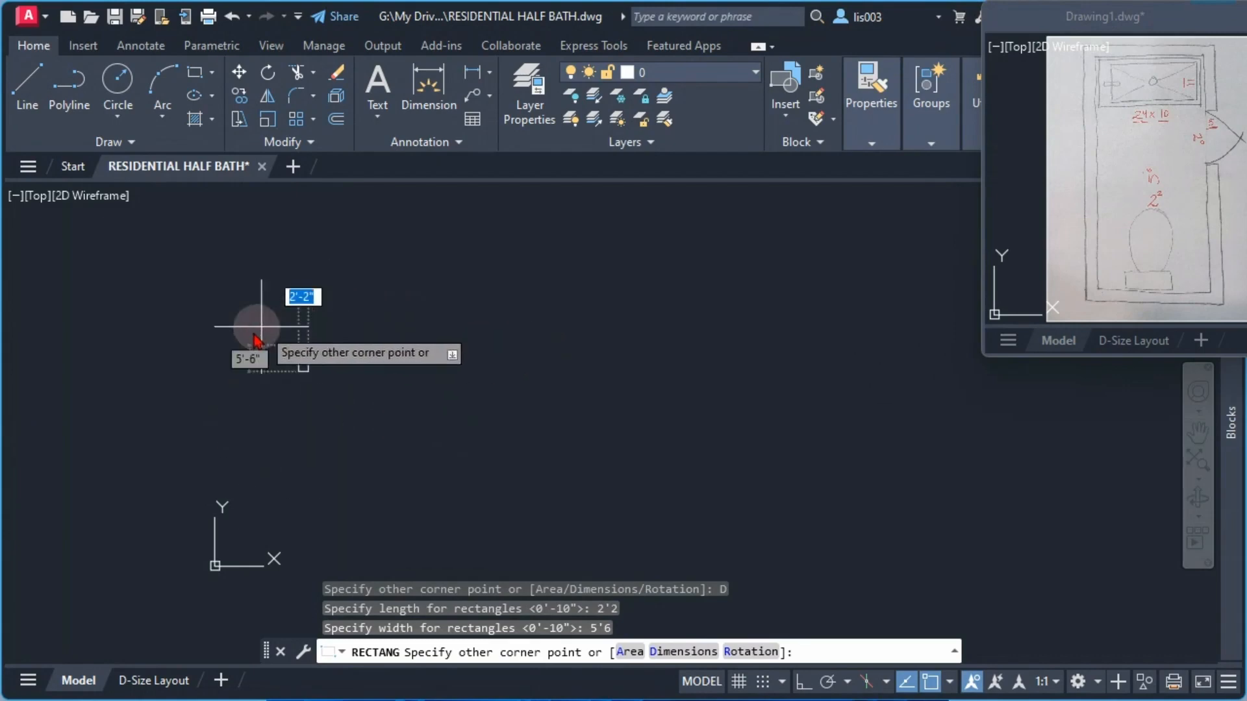
left_click(348, 455)
key("F8")
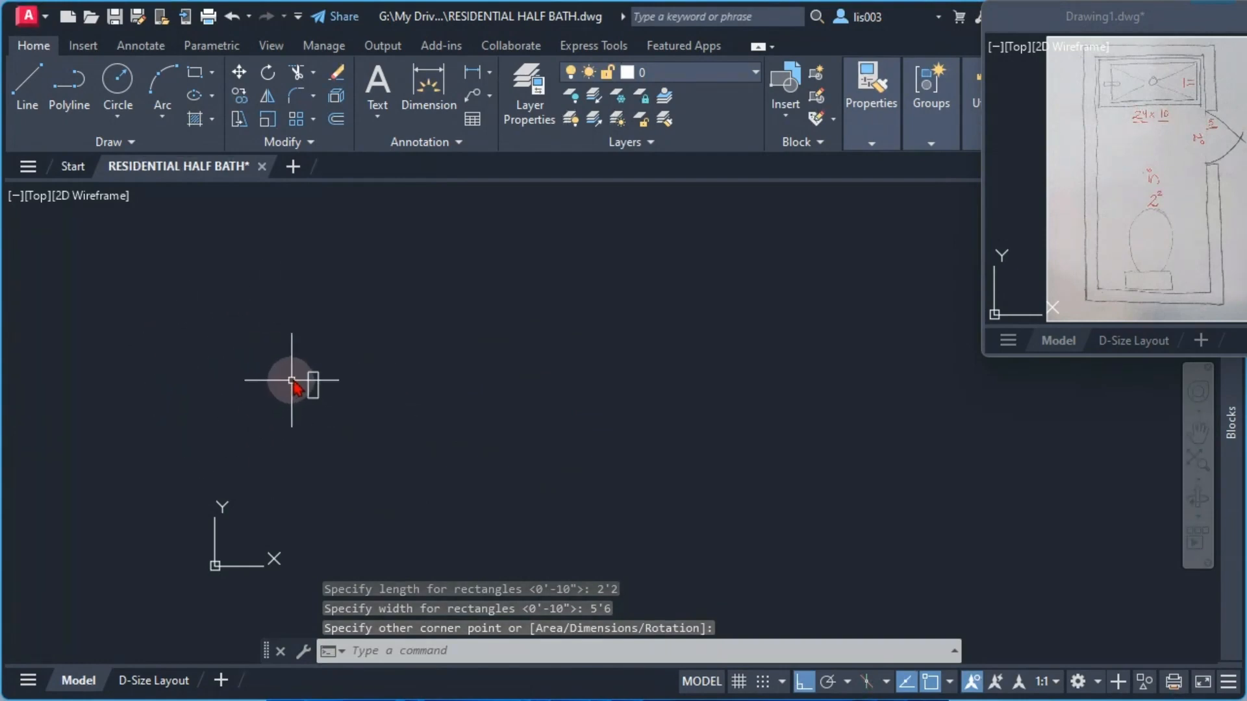
scroll(292, 379, "up", 6)
scroll(349, 362, "down", 5)
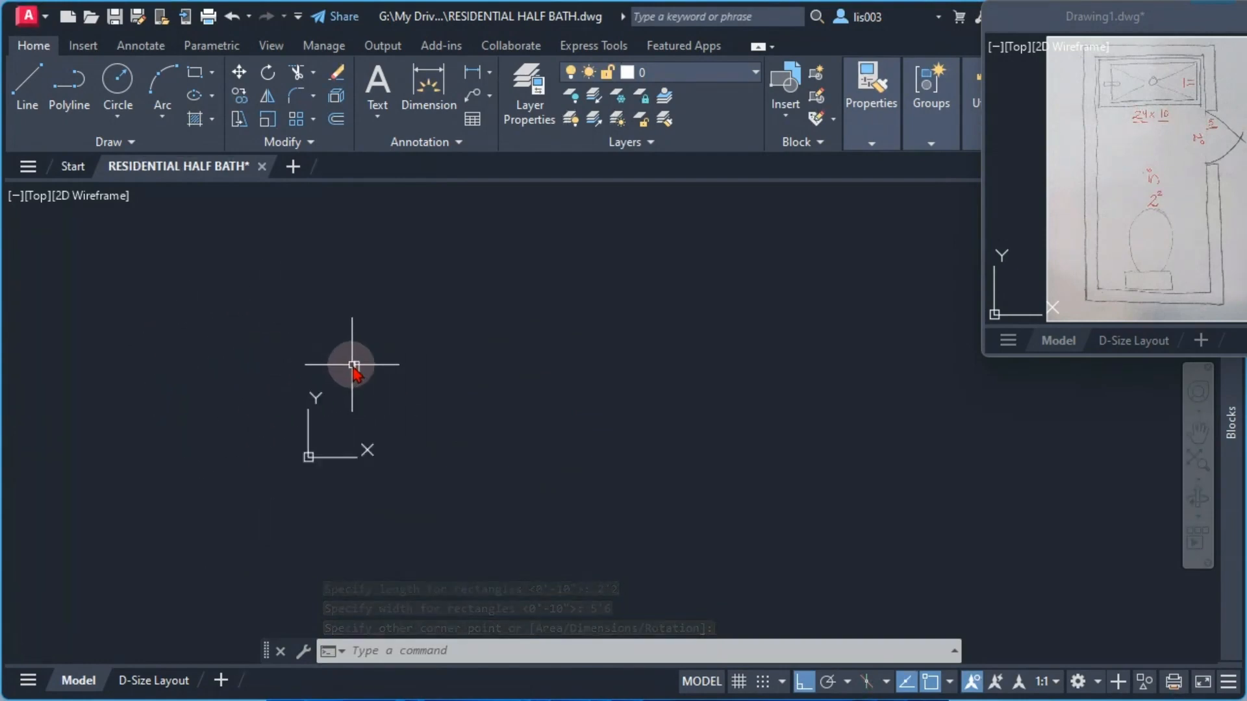
scroll(348, 361, "up", 6)
scroll(446, 339, "down", 4)
scroll(421, 351, "up", 6)
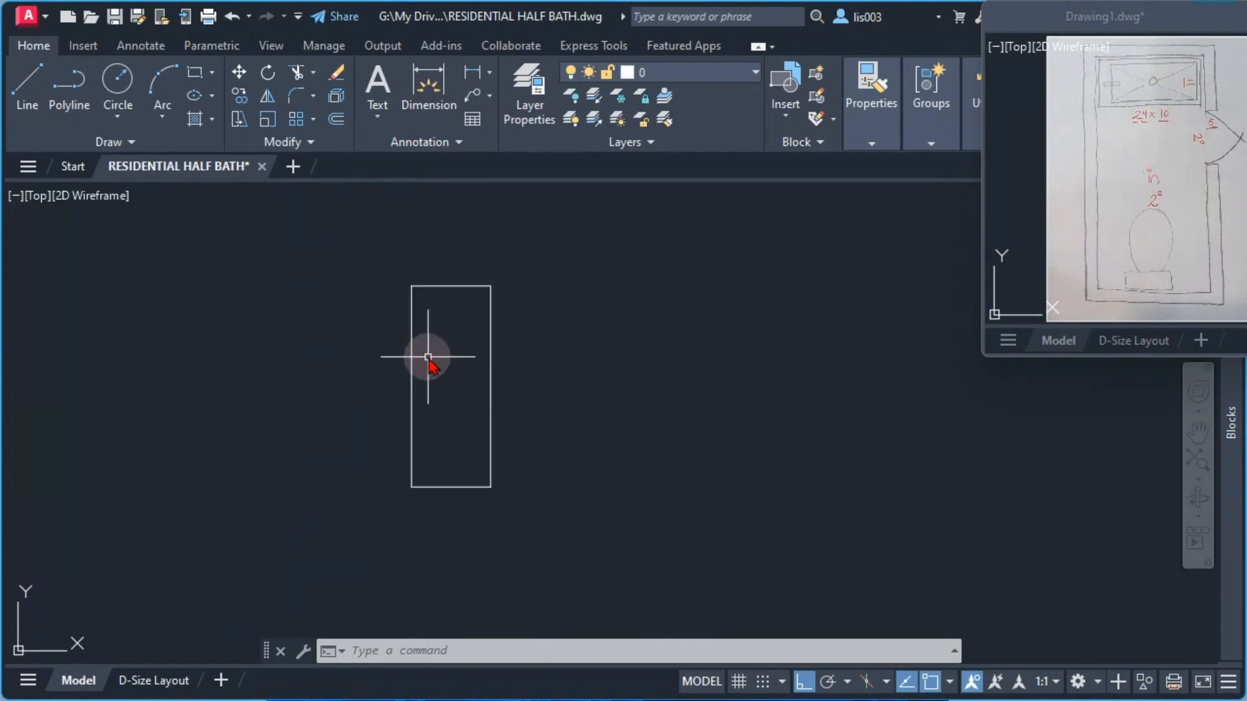
middle_click_drag(459, 361, 558, 364)
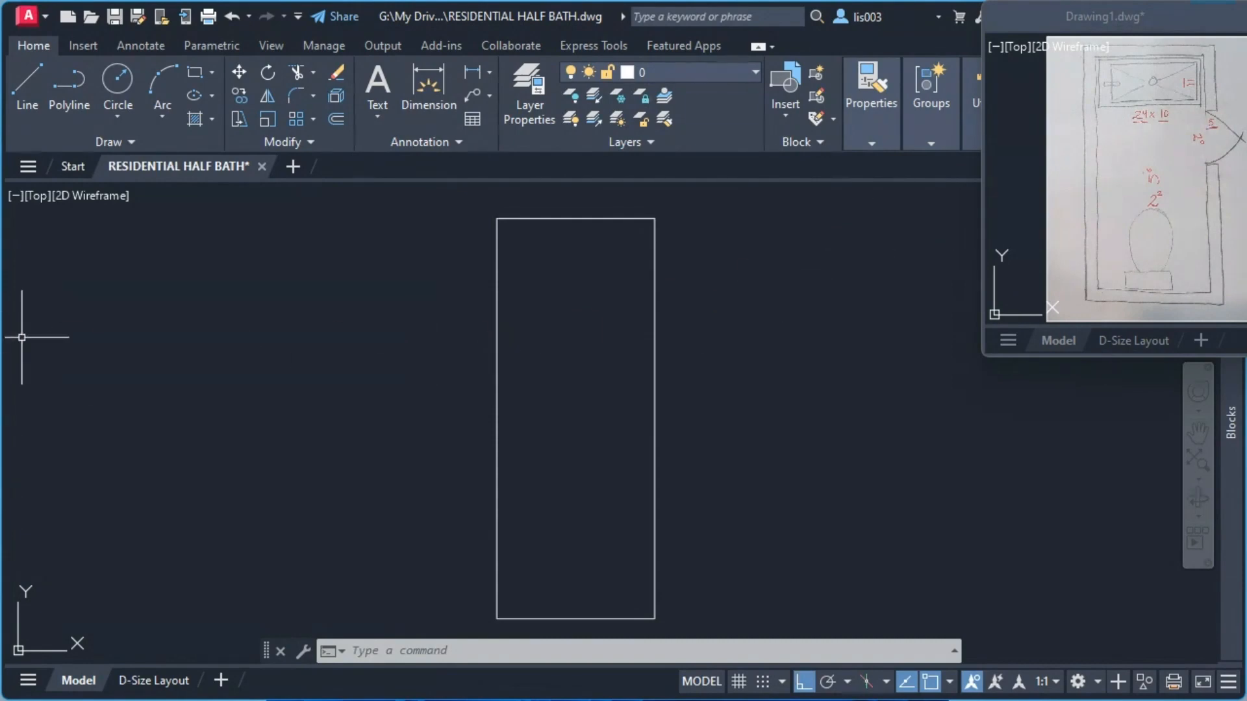
Open SITE SURVEY GUIDE.pdf from the project folder in Acrobat, review its feet-and-inches notation, and return to the AutoCAD drawing.
left_click_drag(0, 110, 727, 109)
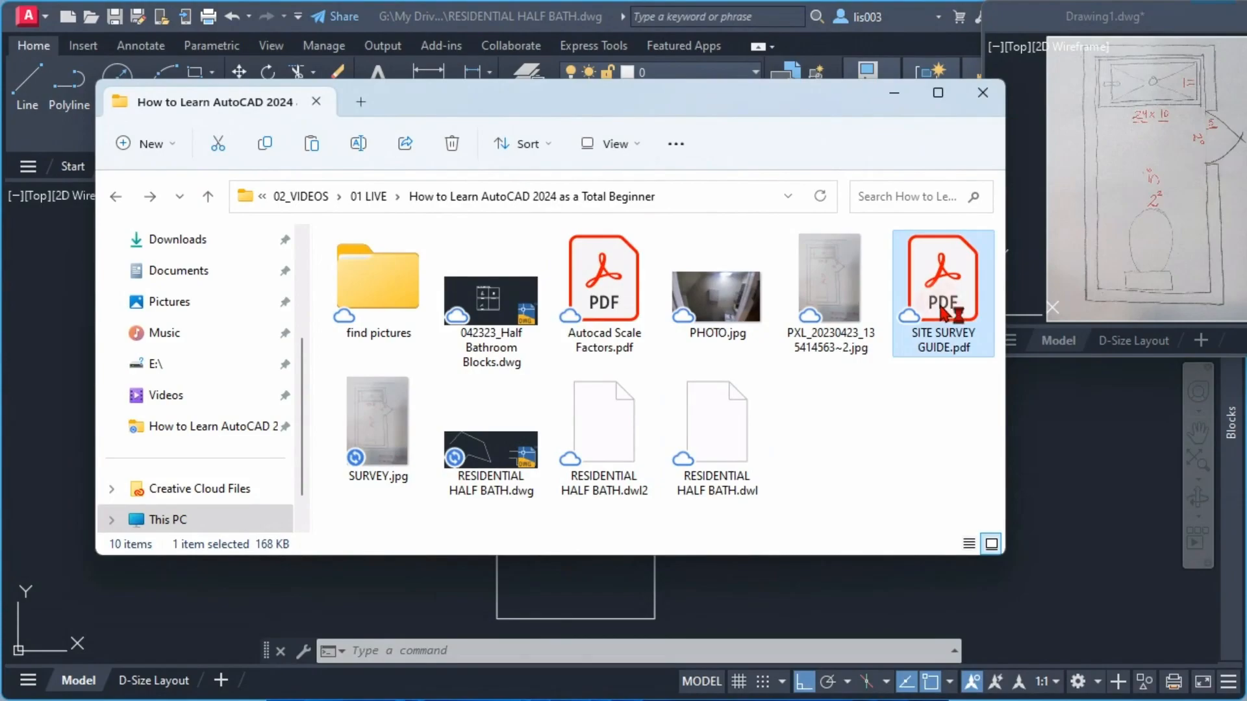
scroll(668, 361, "down", 6)
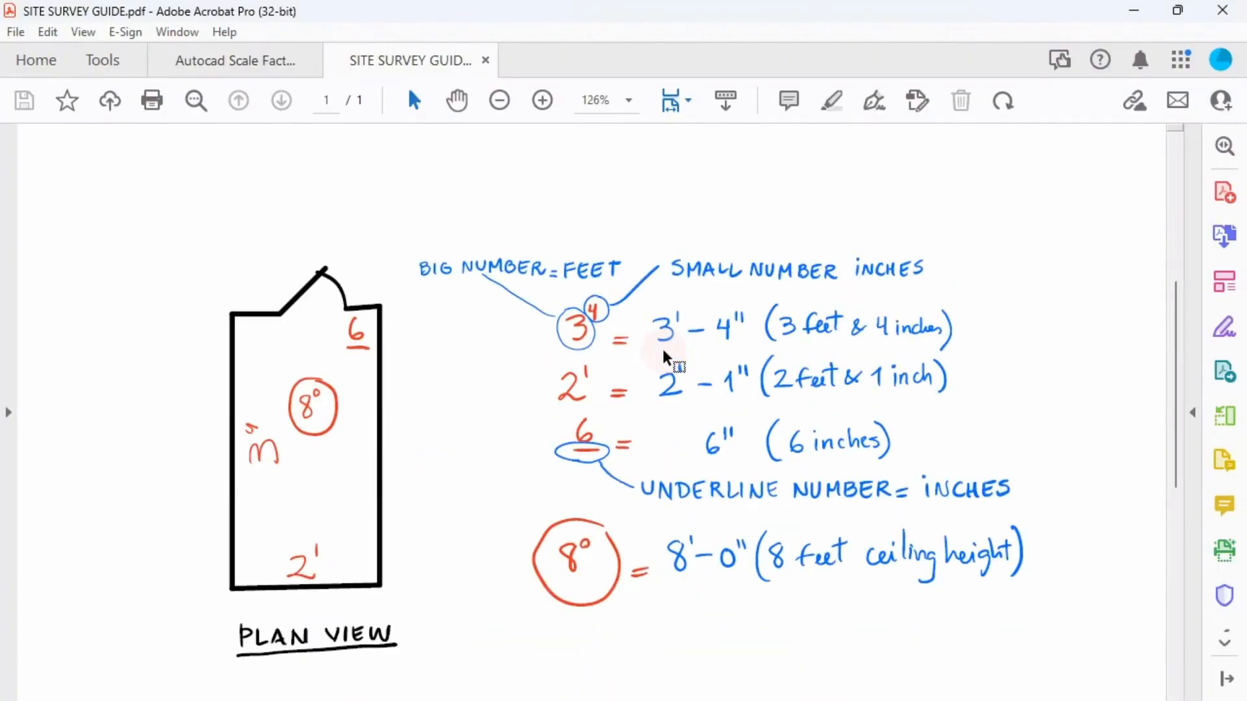
scroll(664, 354, "down", 3)
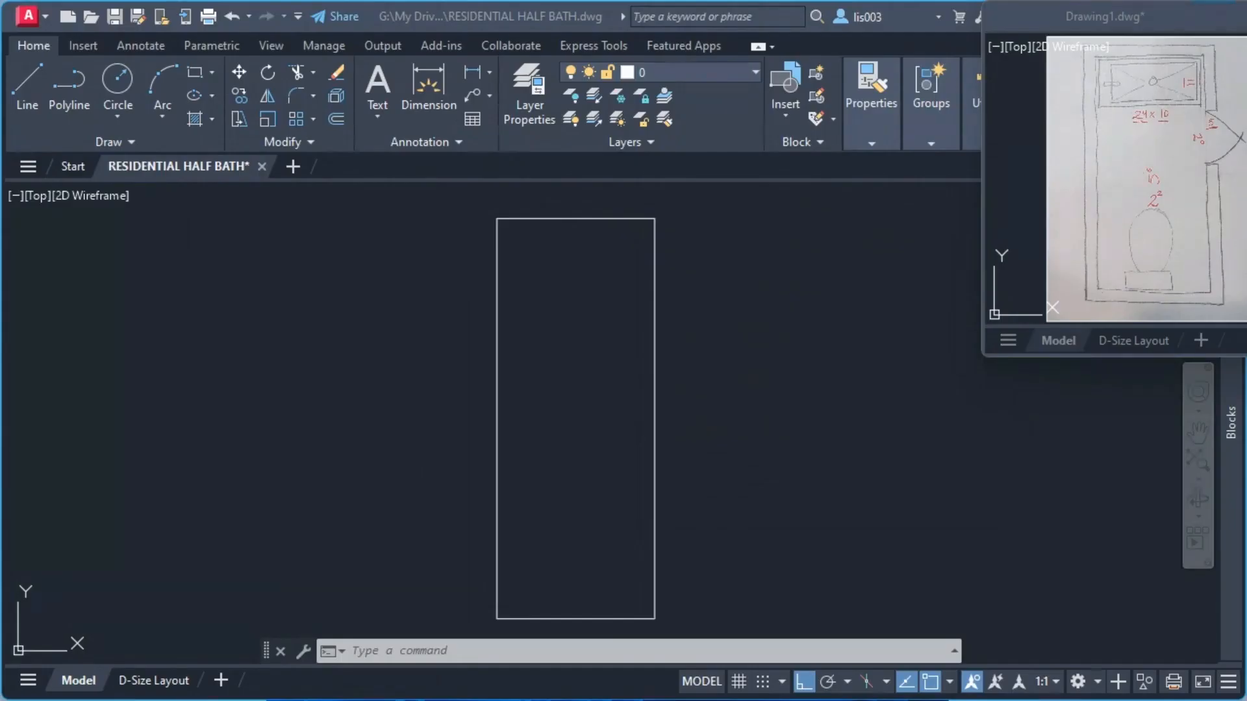
left_click(593, 469)
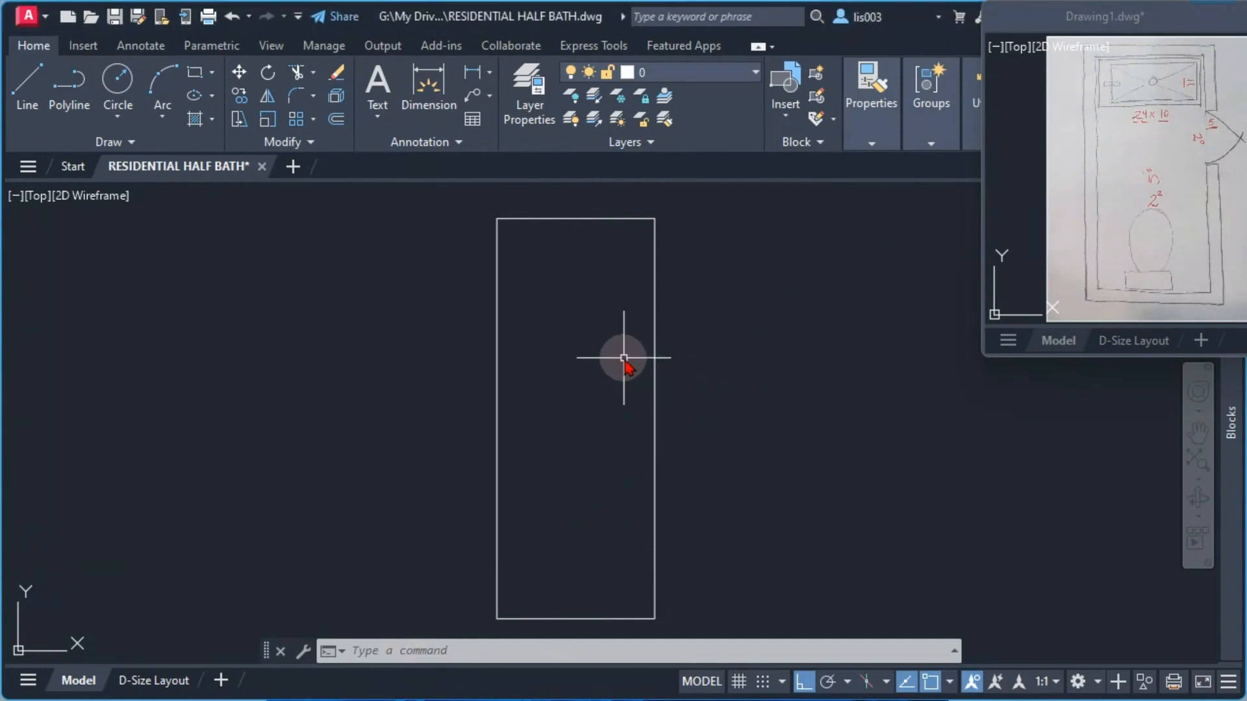
type("o")
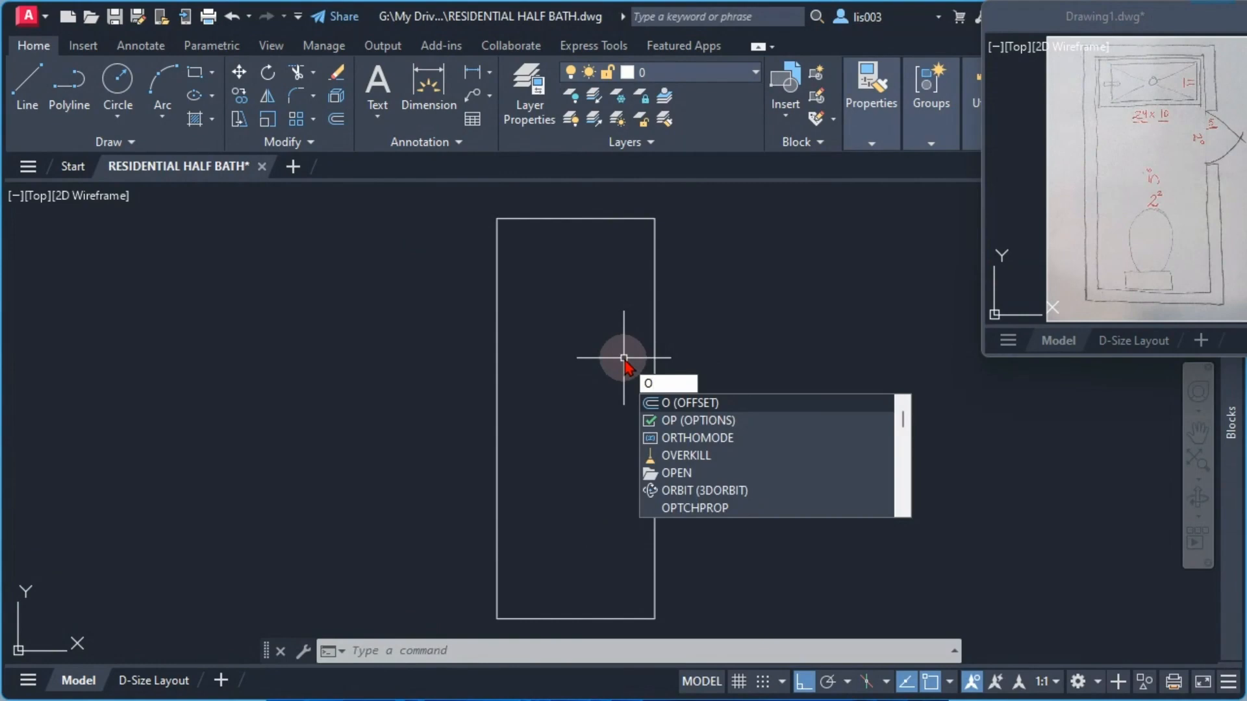
key("Return")
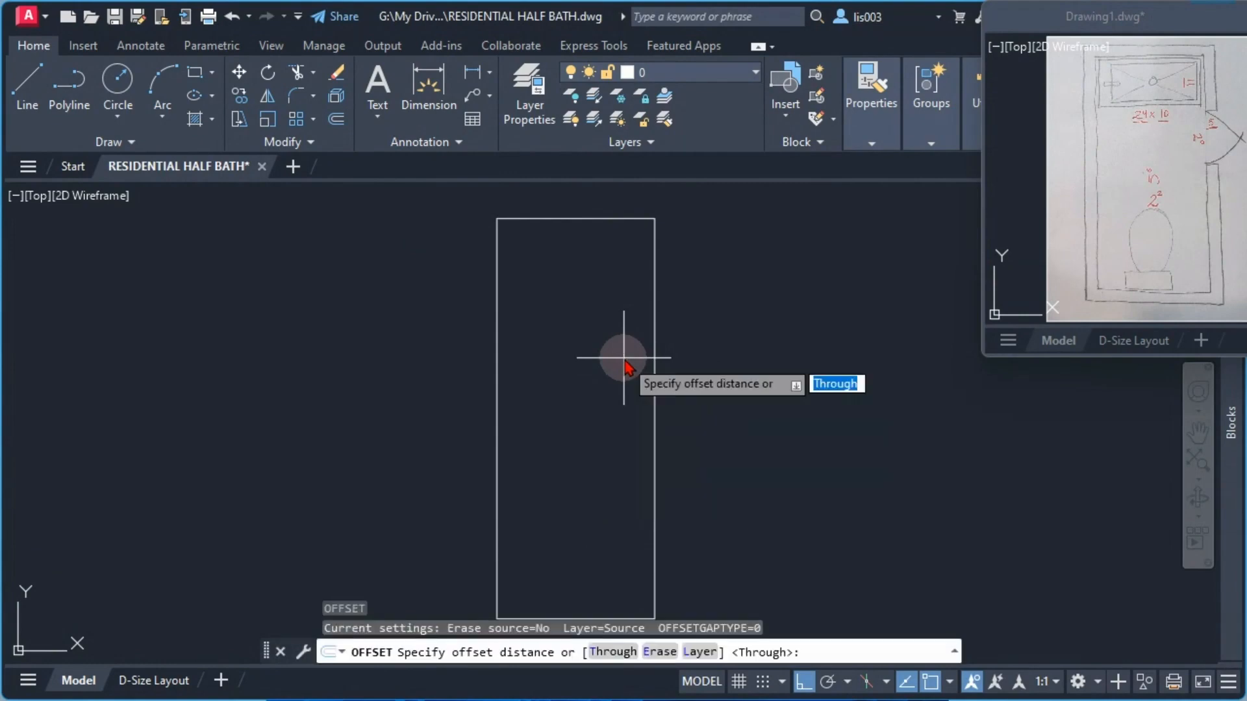
left_click(593, 373)
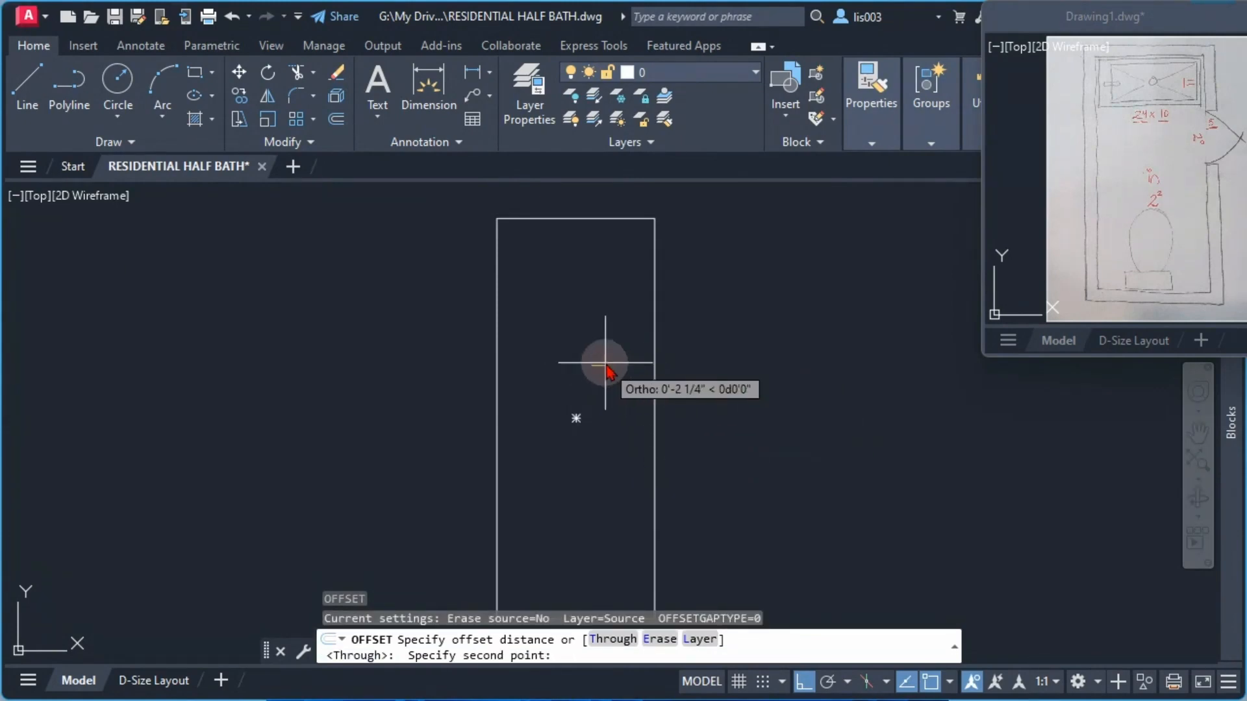
key("Escape")
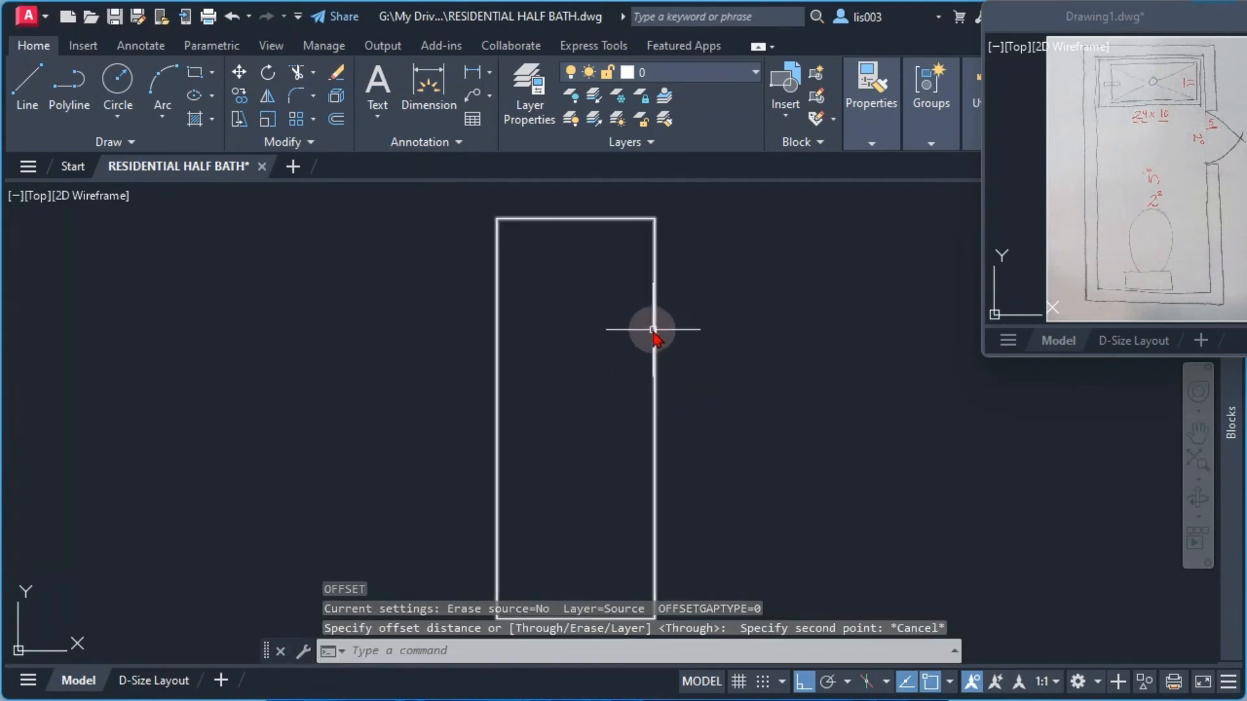
Offset the bathroom rectangle 5 inches outward to create the outer wall line.
type("O")
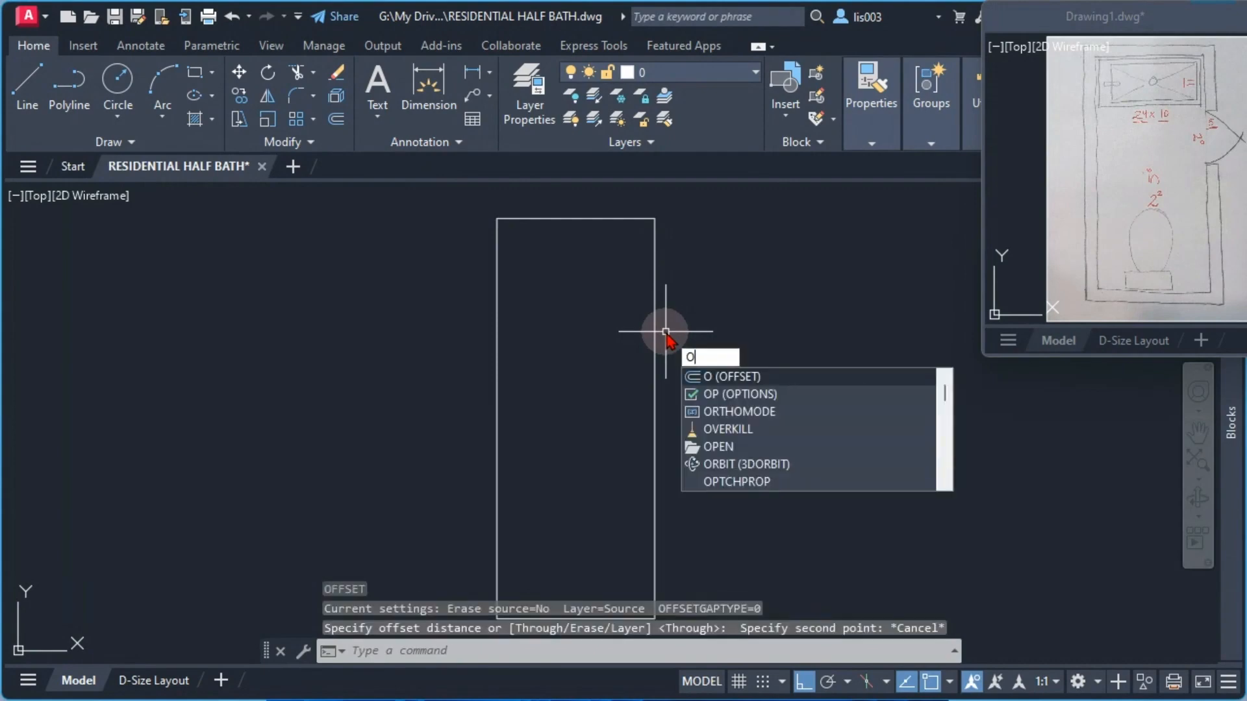
key("Return")
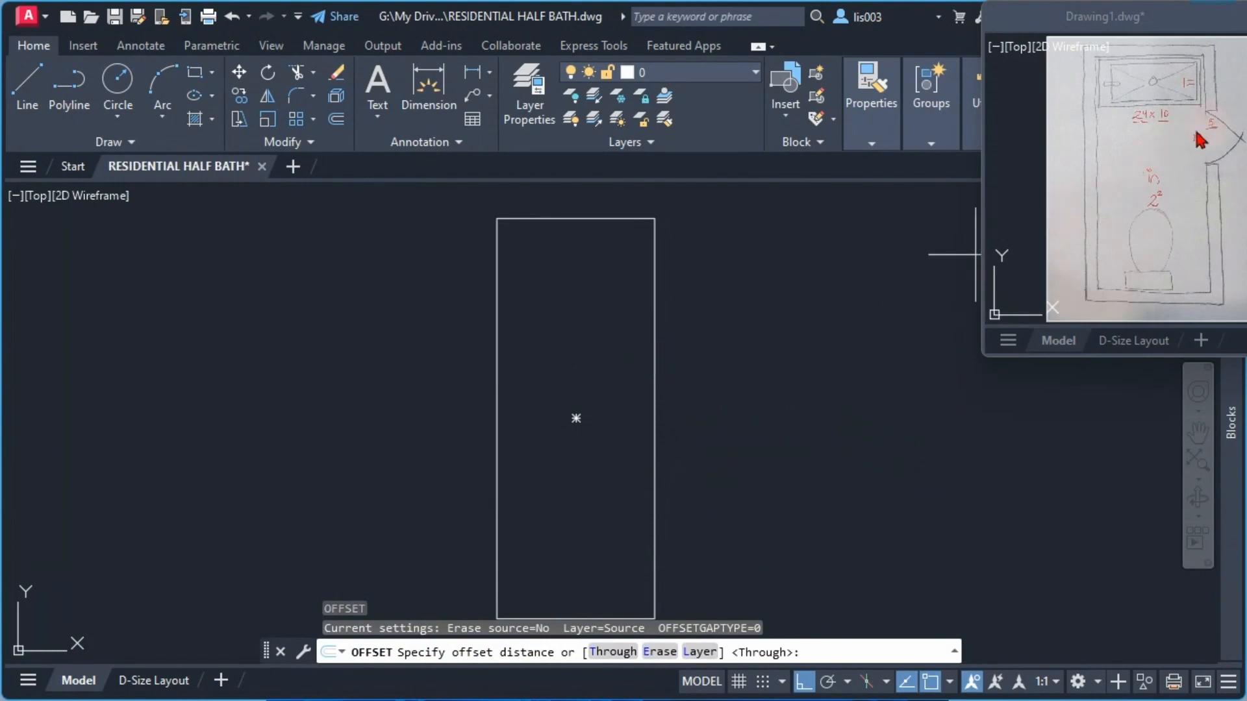
type("5")
key("Return")
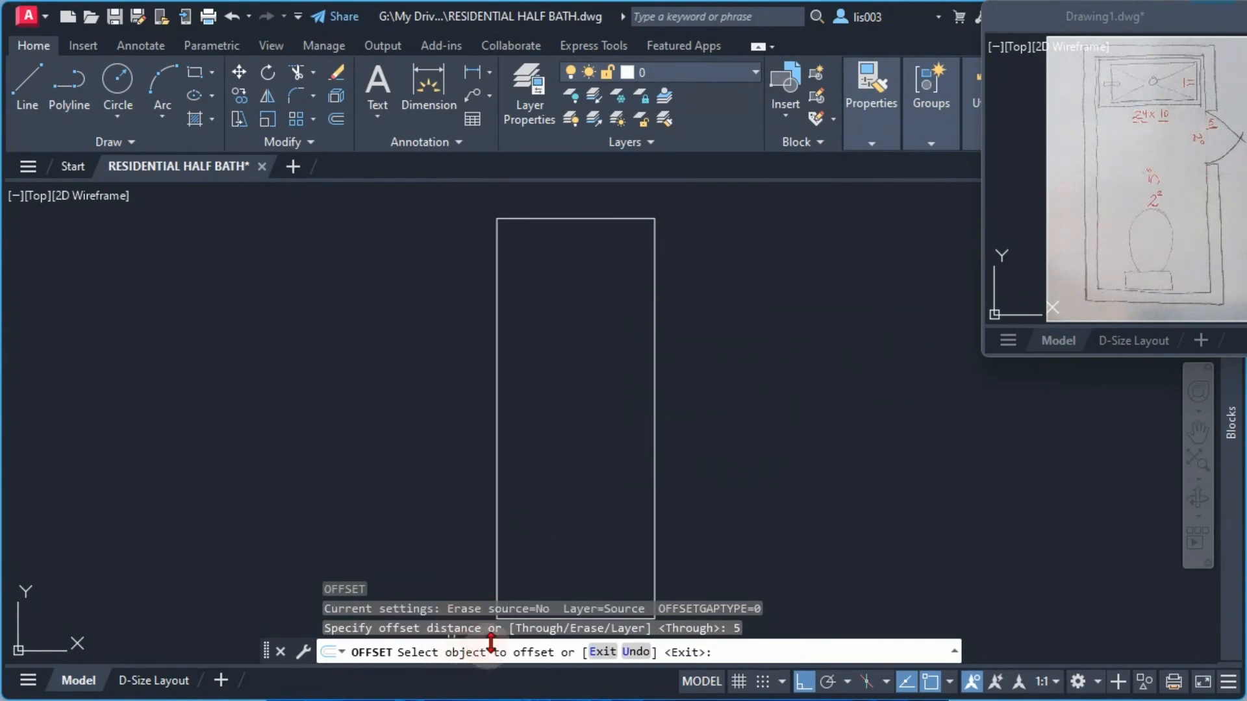
left_click(653, 303)
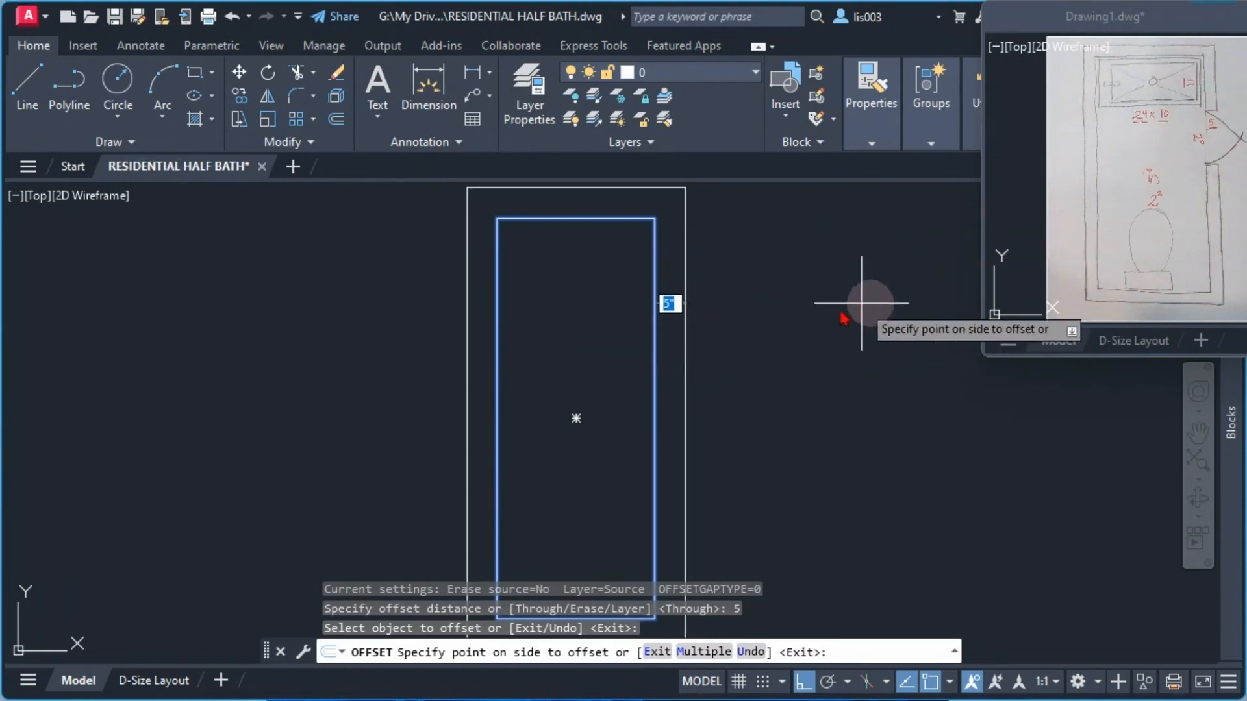
scroll(802, 301, "down", 3)
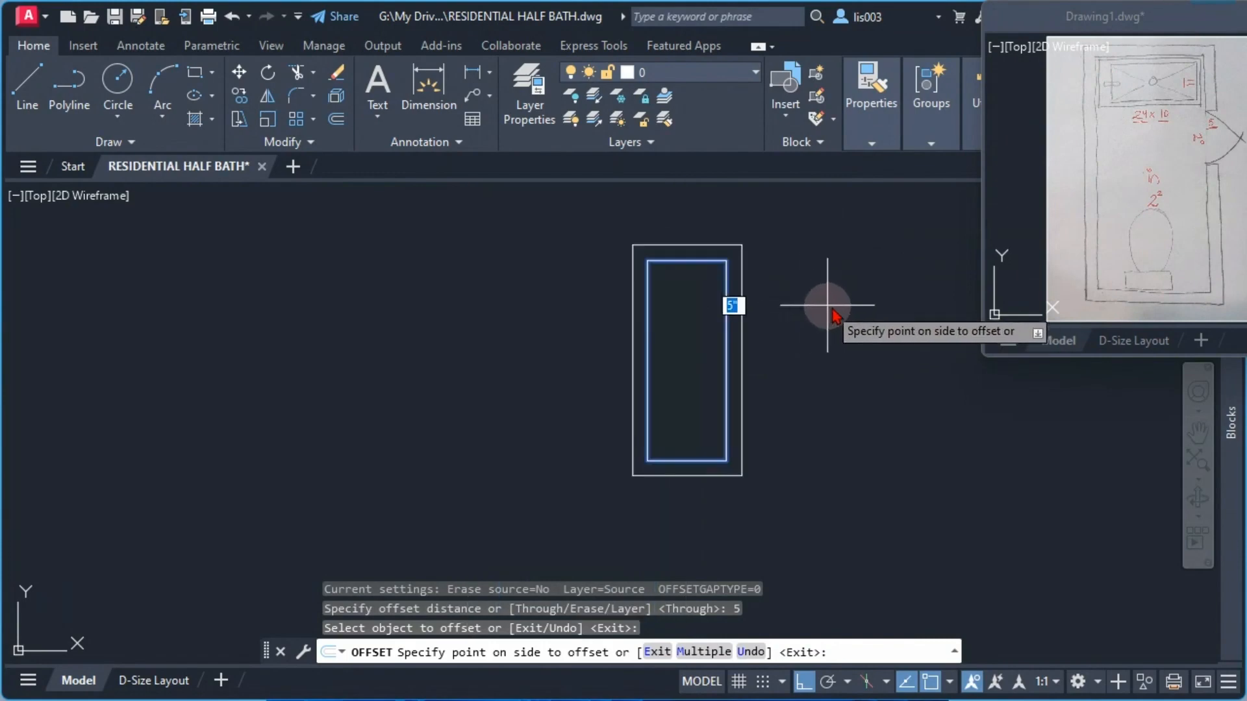
left_click(855, 337)
middle_click_drag(854, 329, 660, 418)
key("Return")
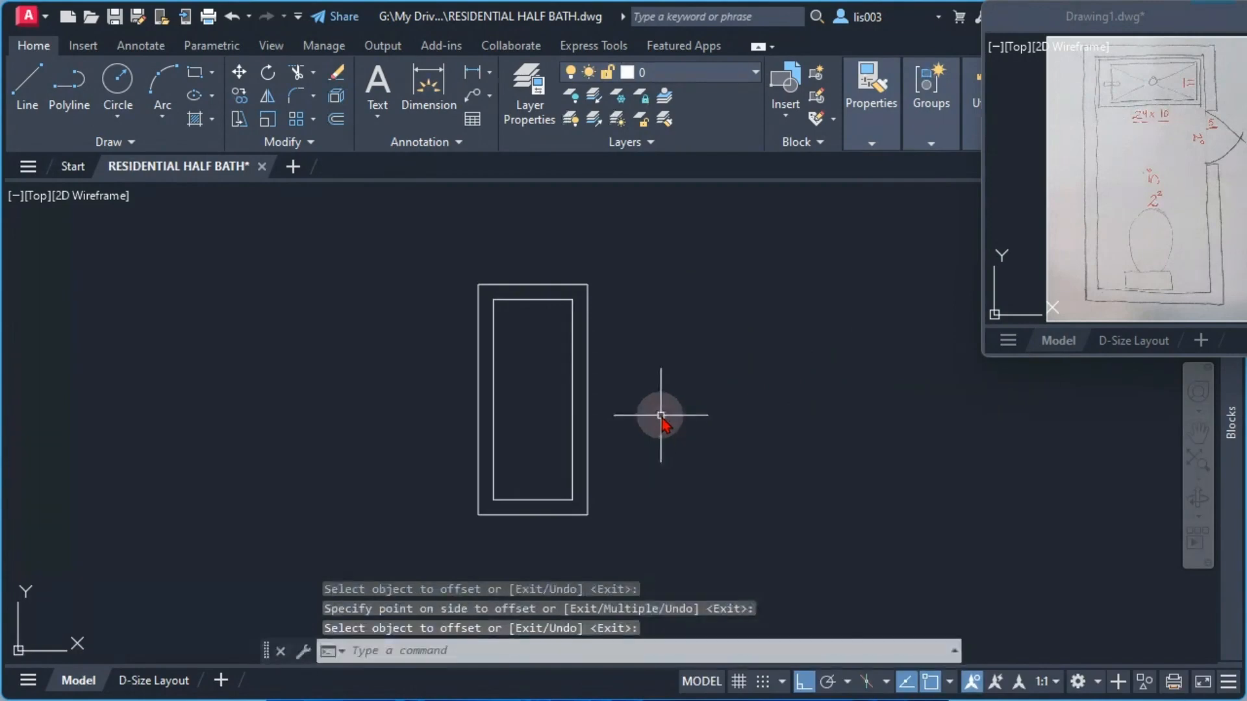
scroll(548, 390, "up", 3)
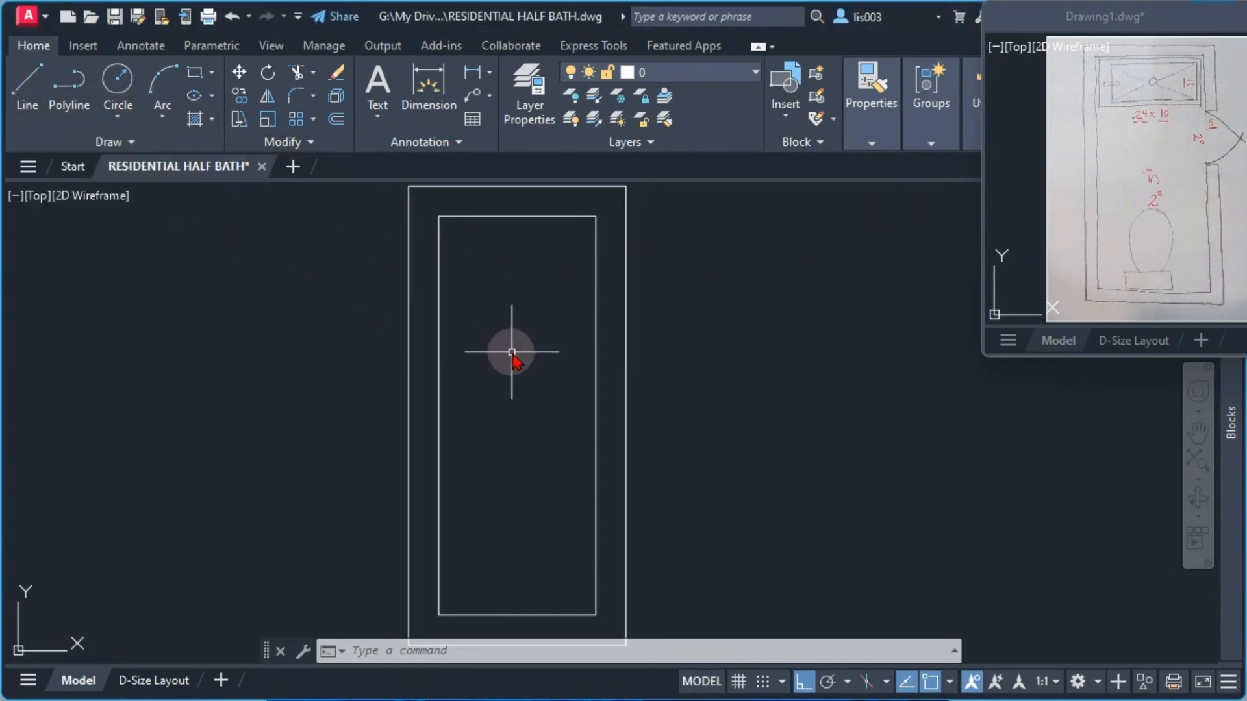
Draw a line across the right wall's thickness, starting 11 inches below the interior's upper-right corner.
type("L")
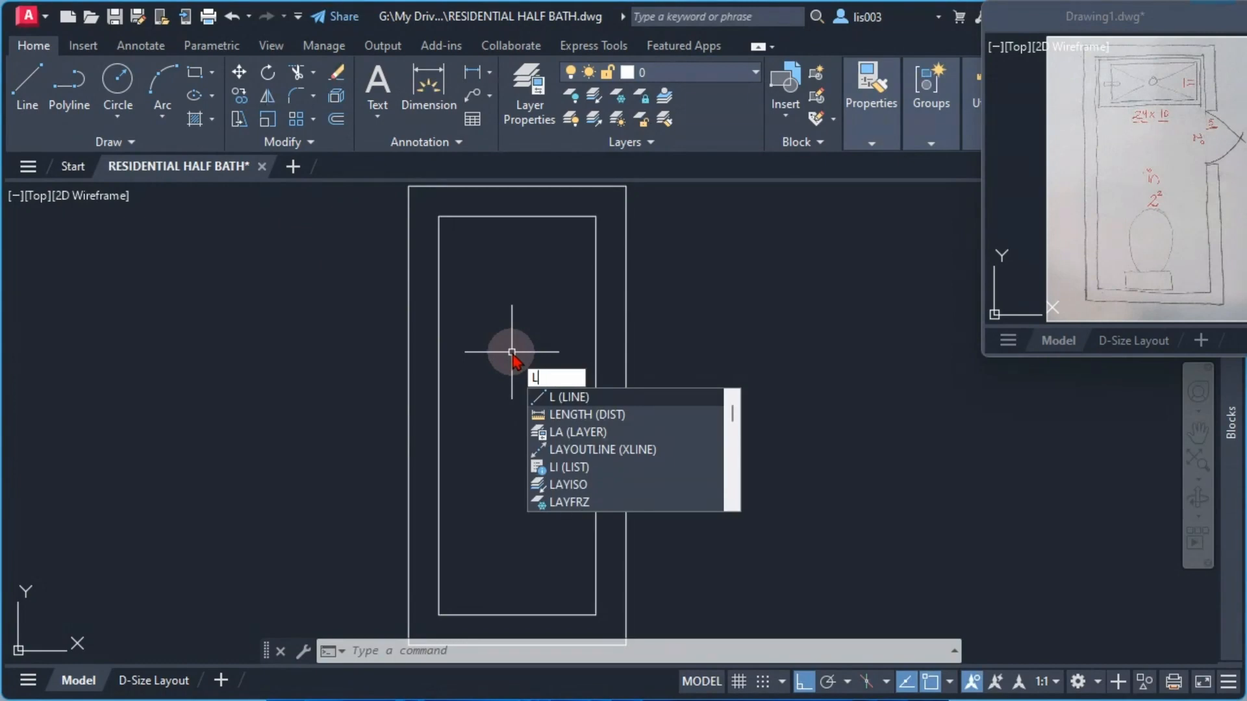
key("Return")
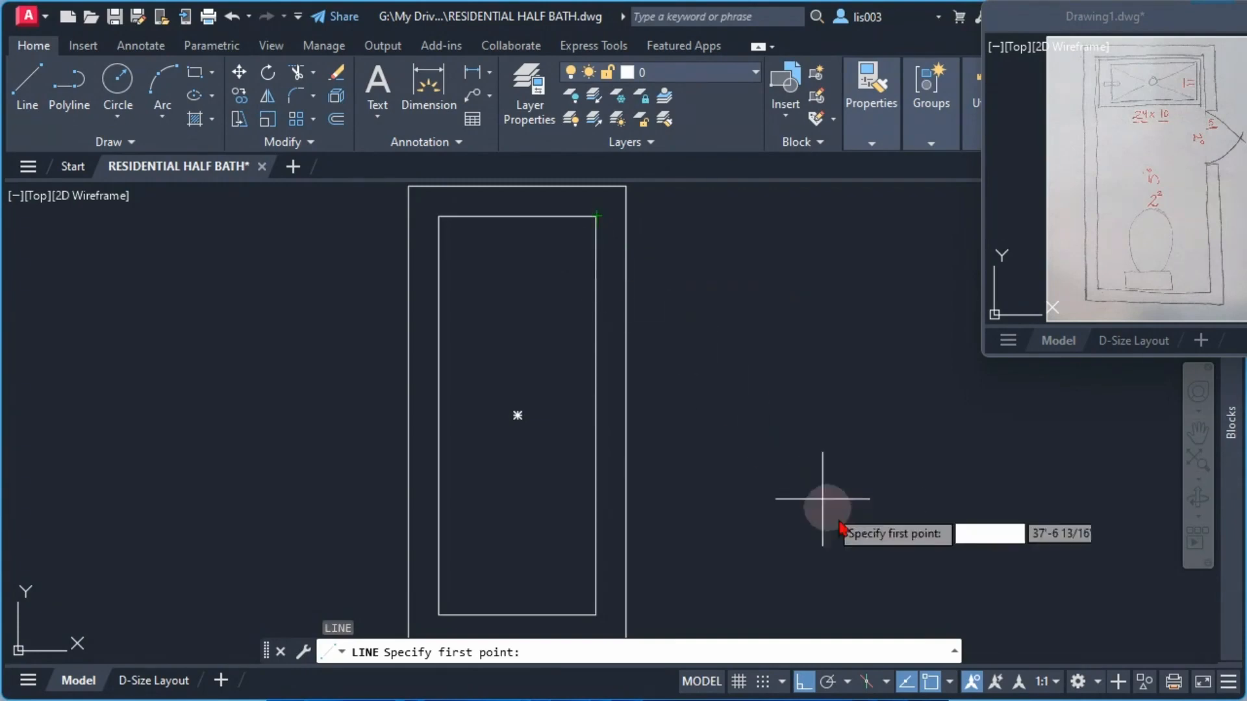
left_click(951, 683)
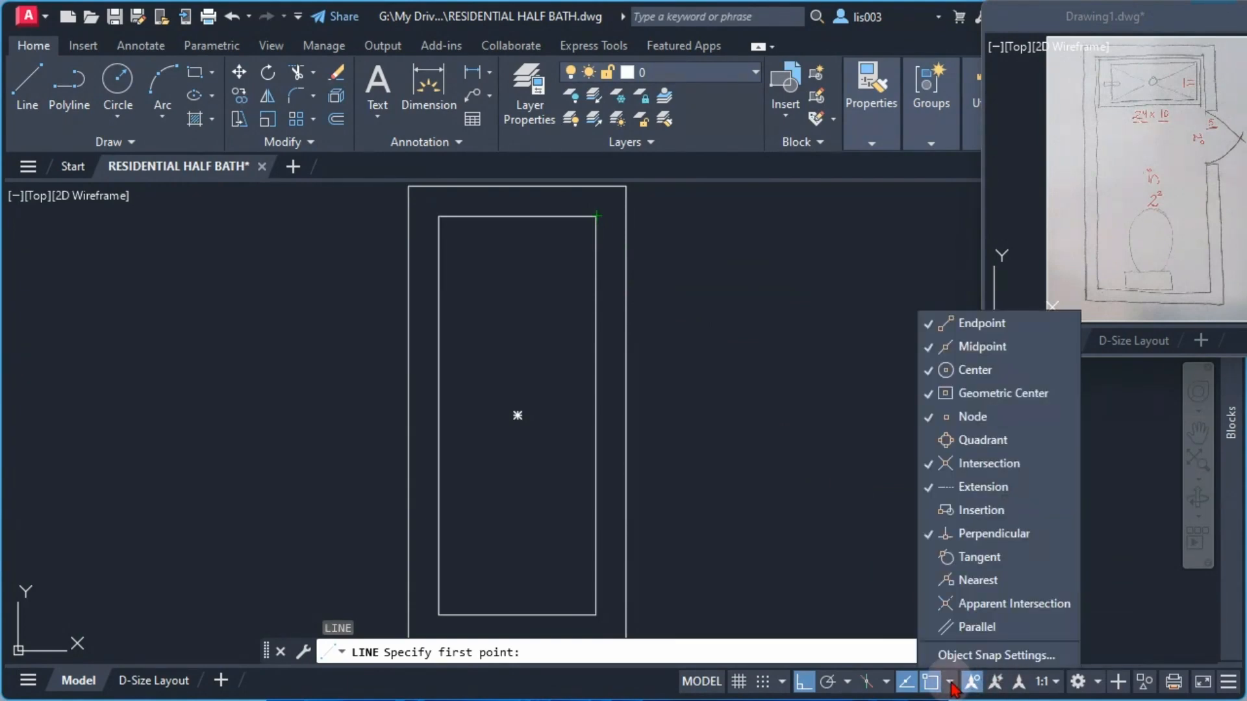
left_click(930, 489)
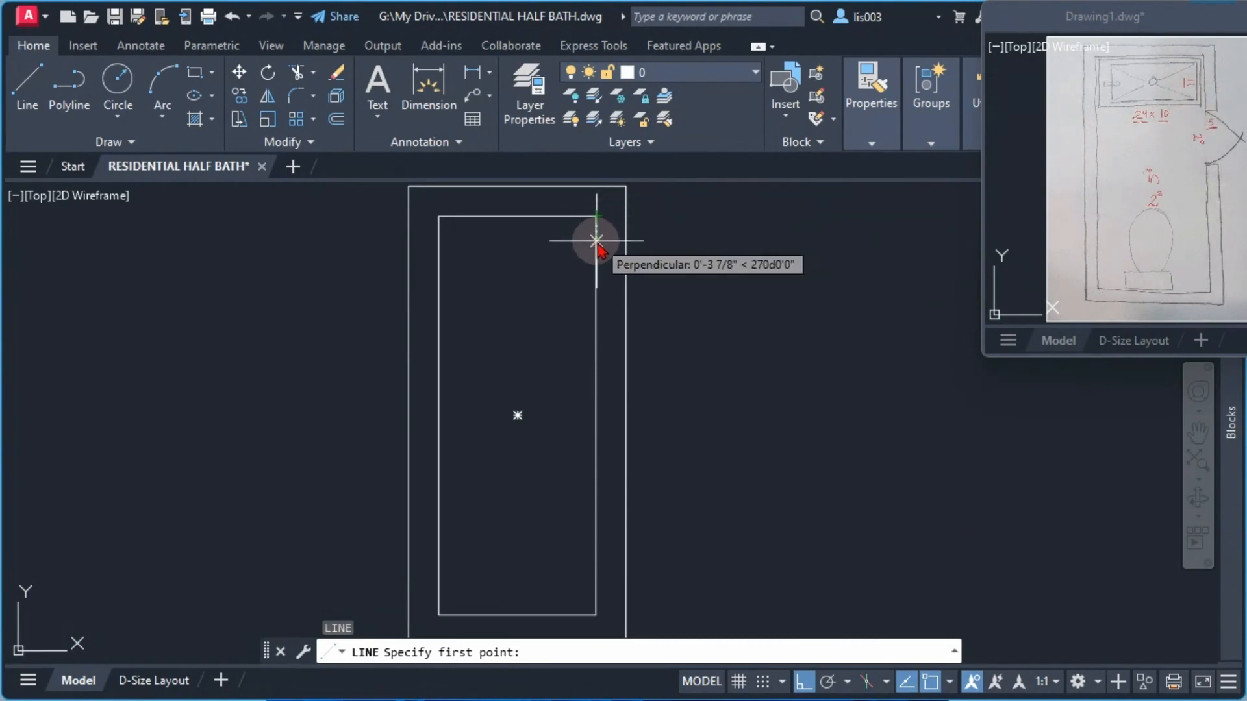
type("11")
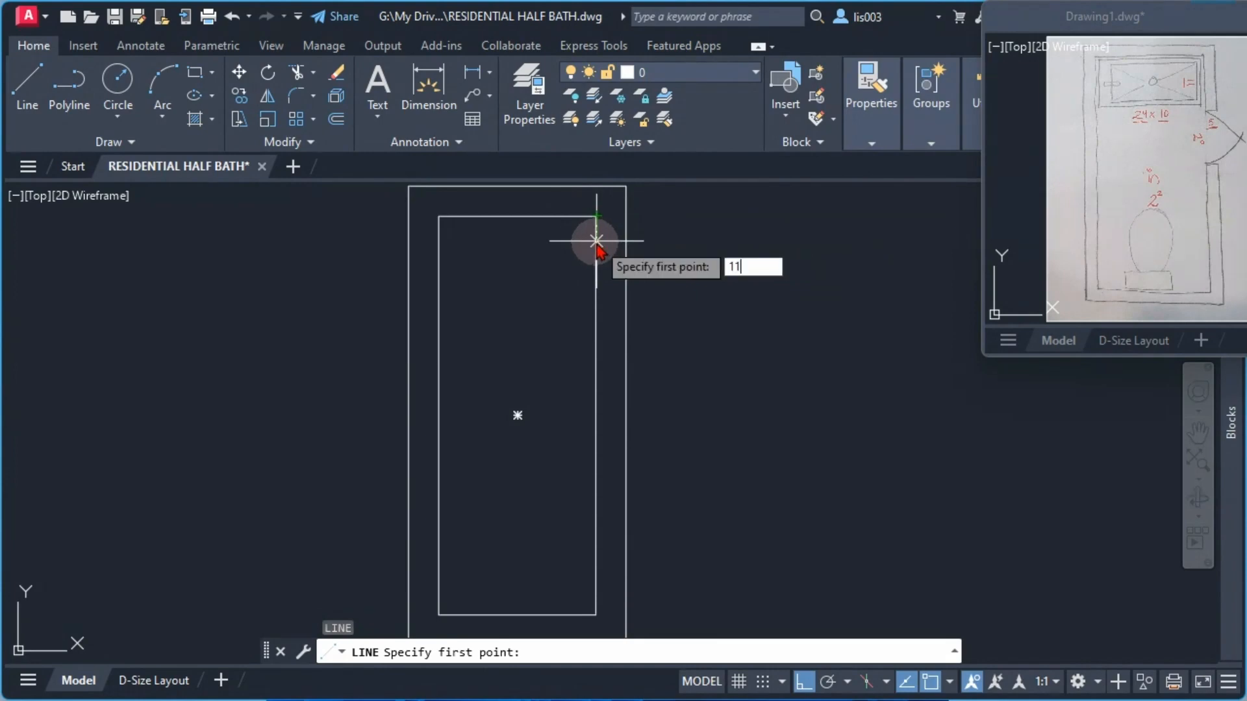
key("Return")
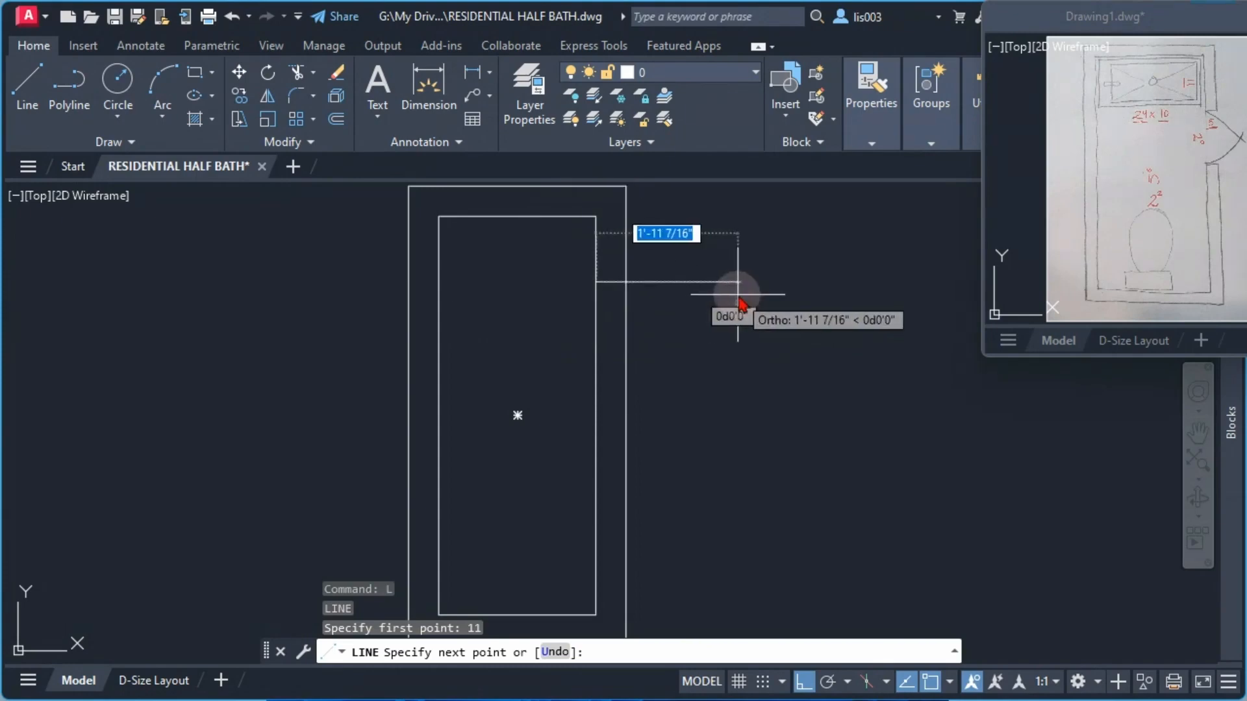
left_click(628, 283)
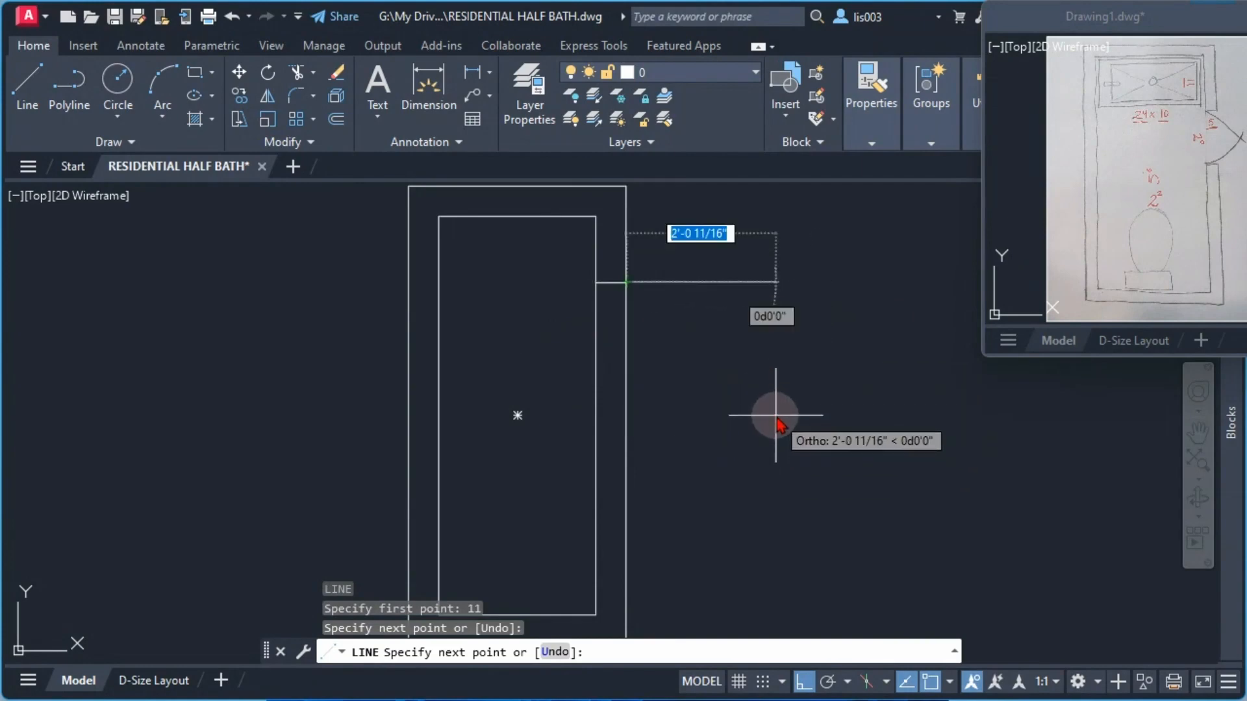
key("Return")
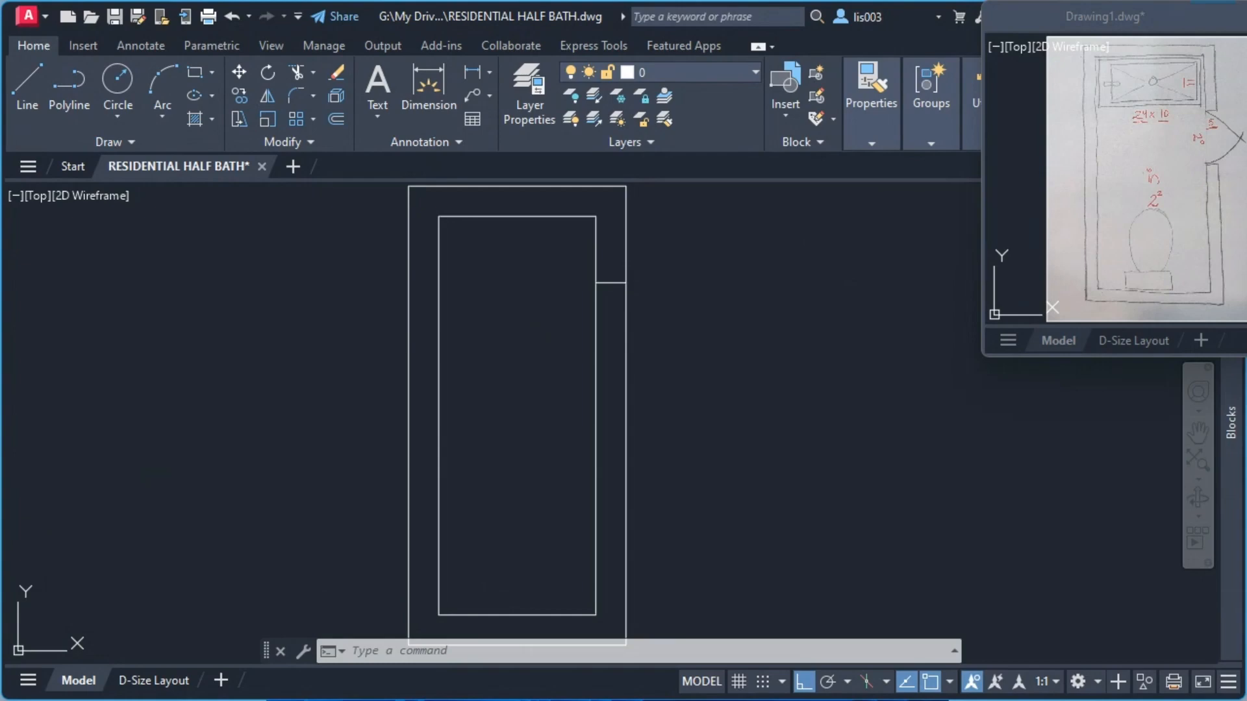
Copy the short line across the right wall 2' straight down to mark the other side of the door opening.
left_click(610, 291)
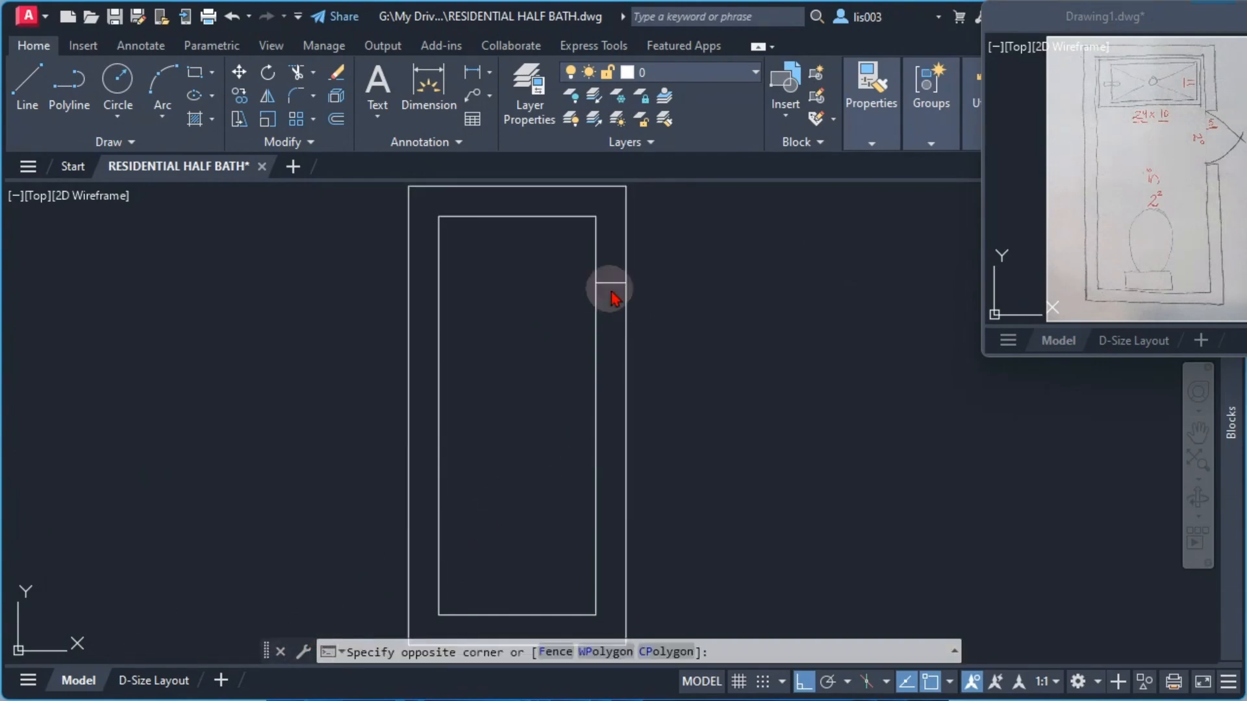
left_click(593, 271)
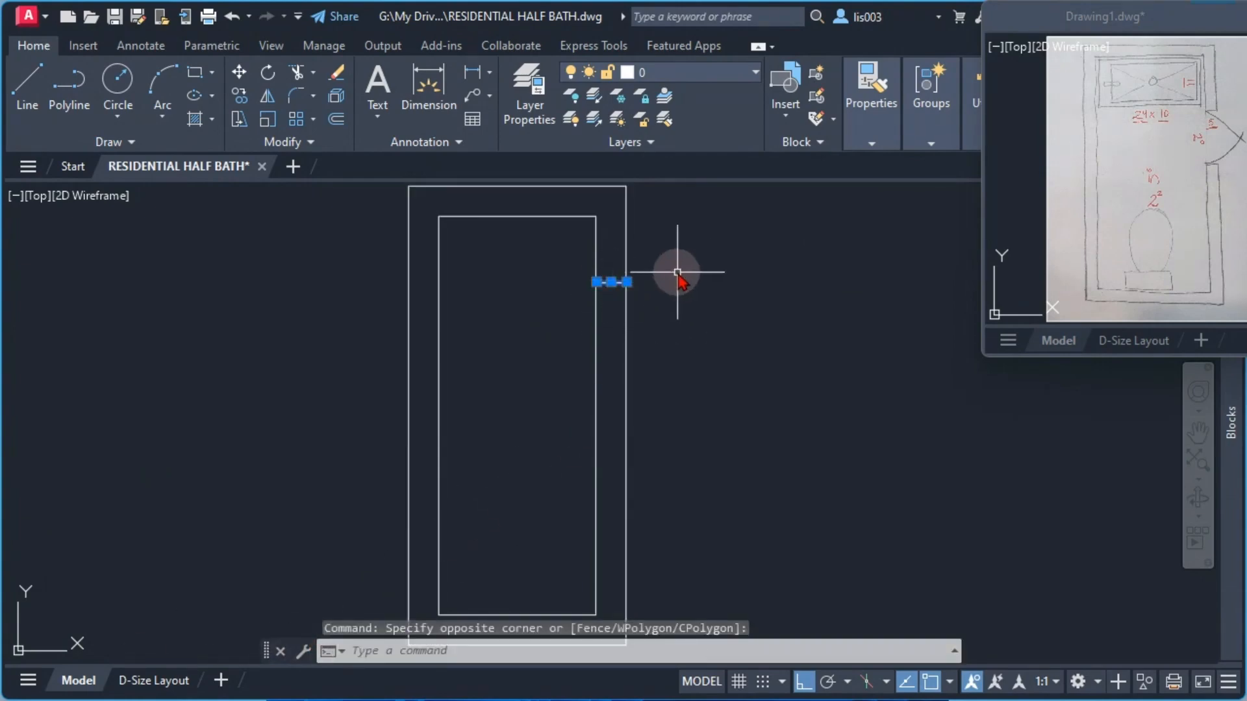
type("CO")
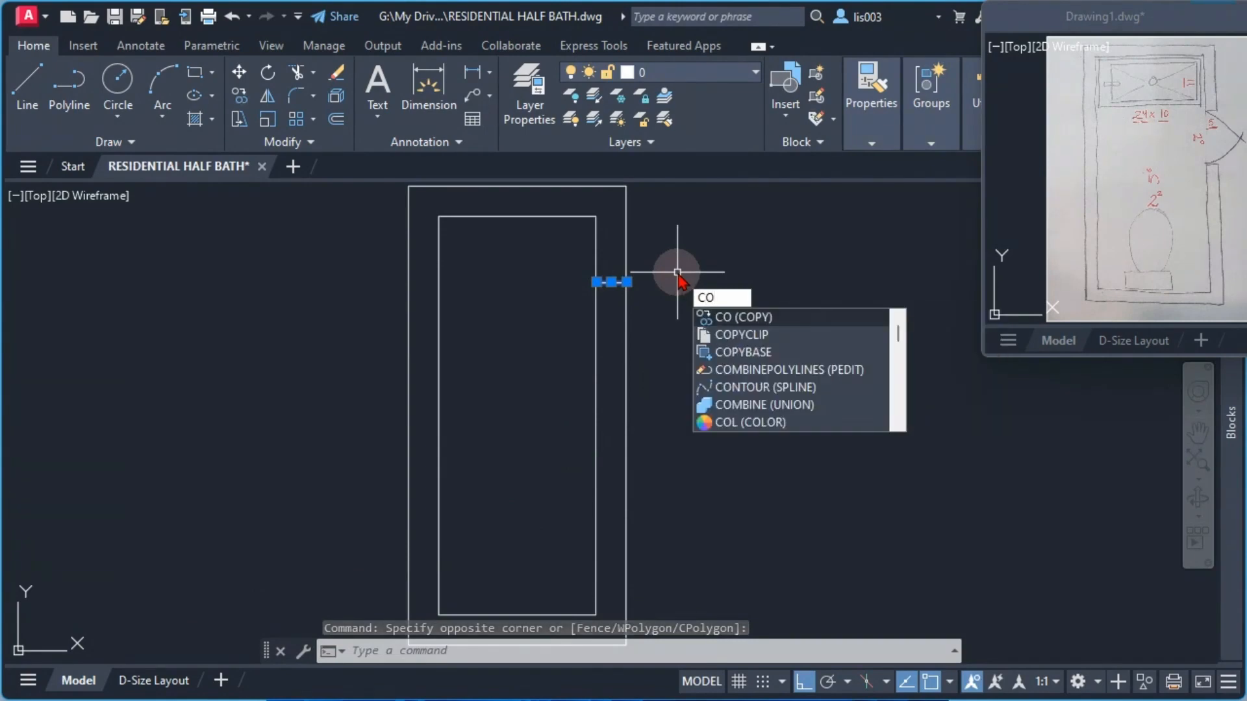
key("Return")
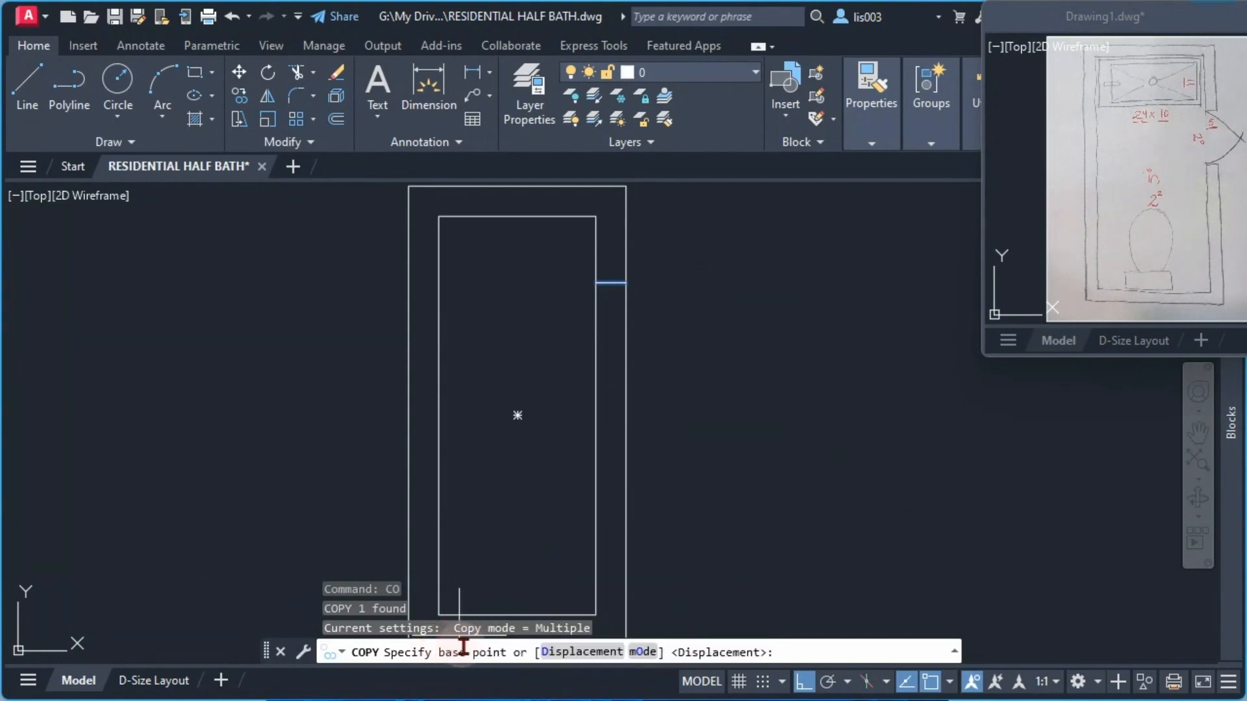
left_click(625, 283)
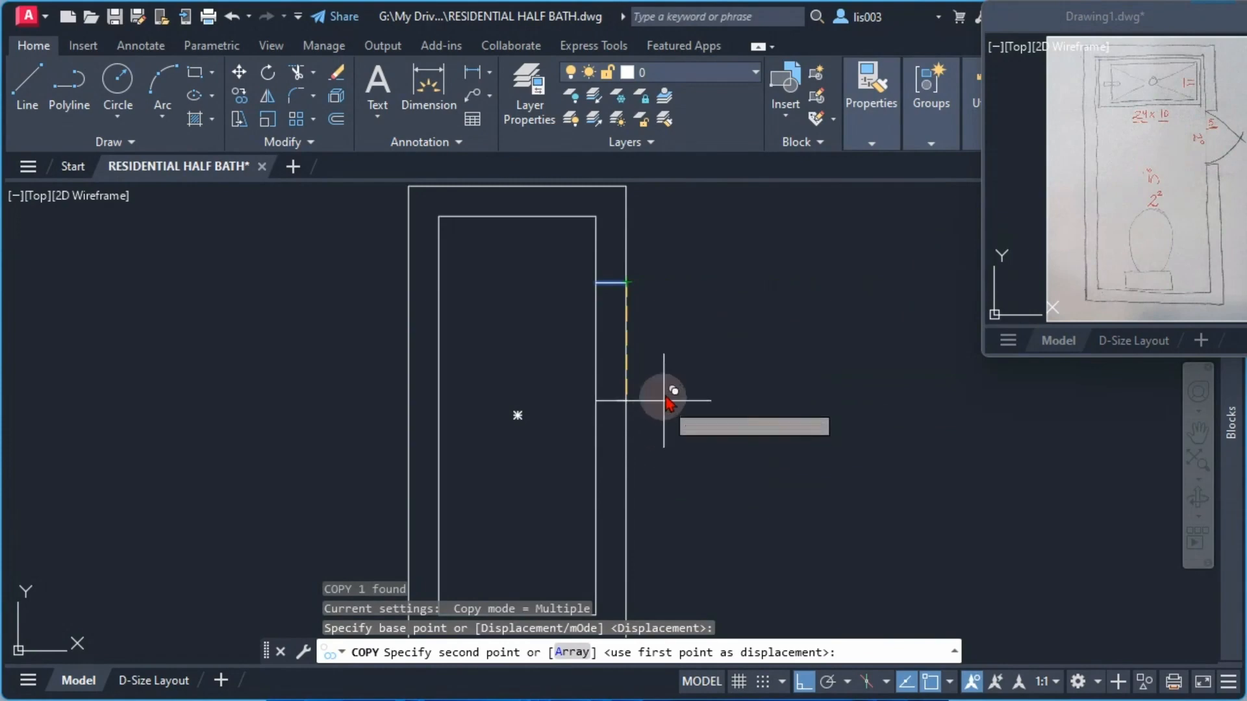
type("2'")
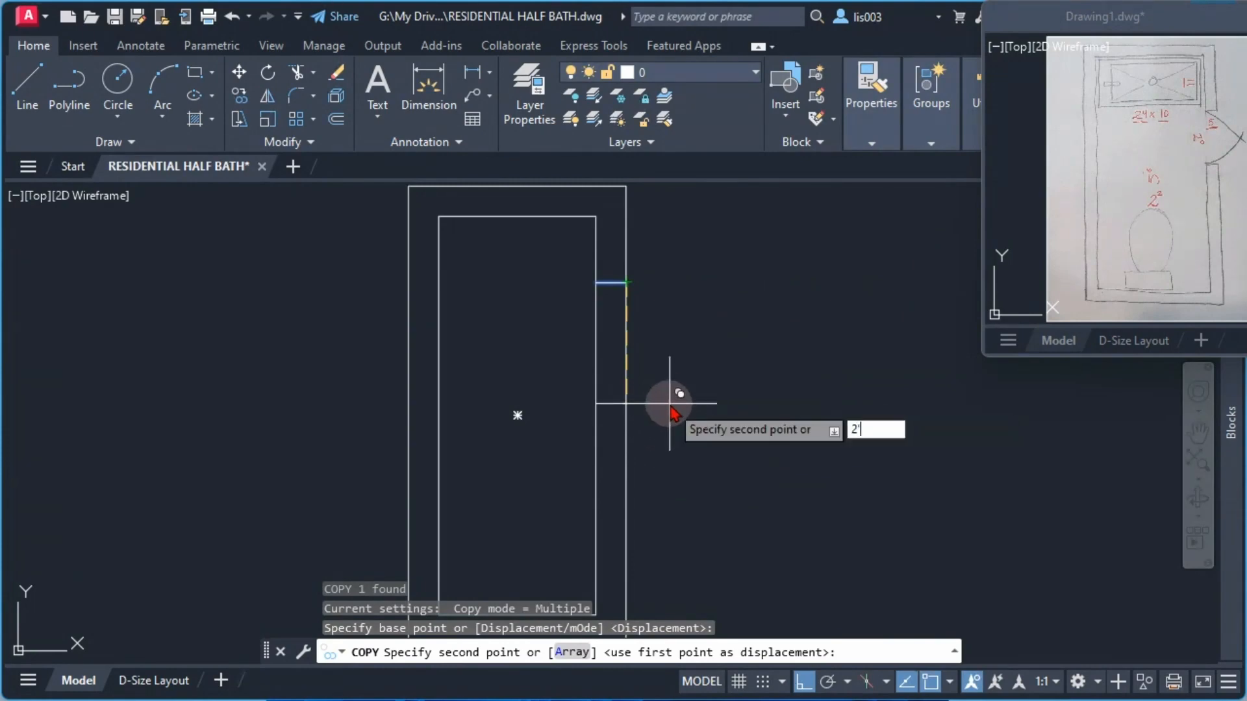
key("Return")
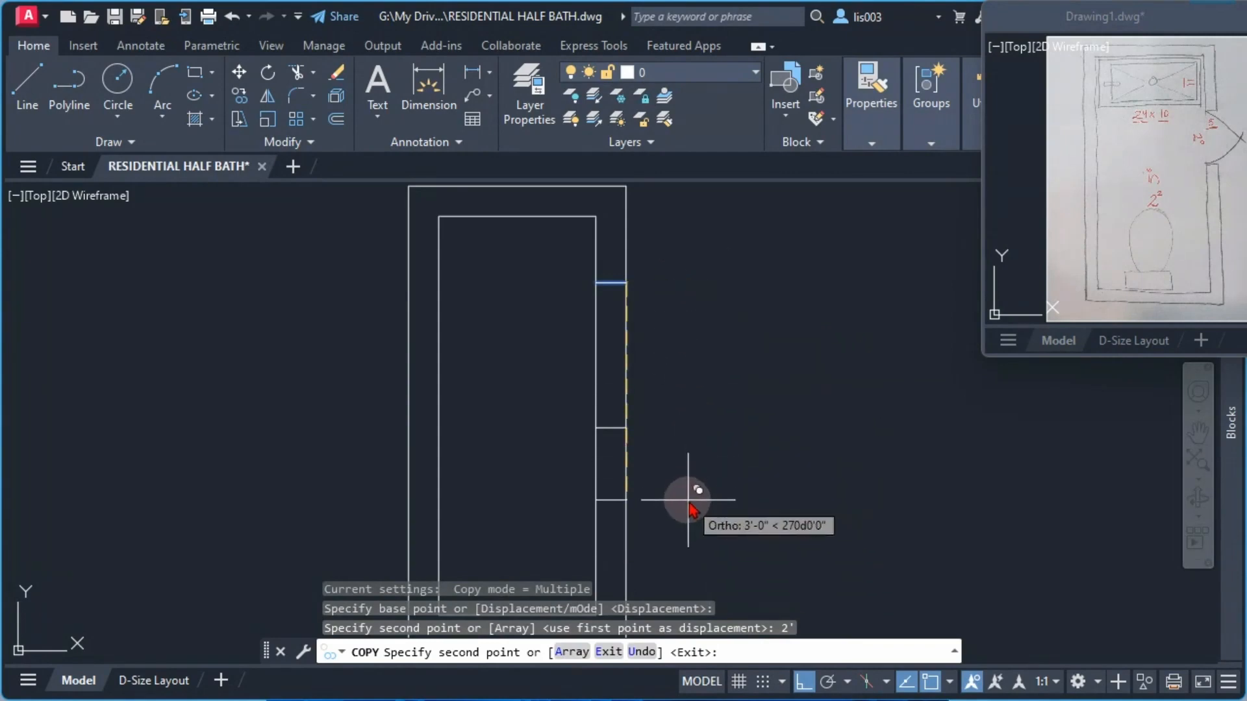
key("Return")
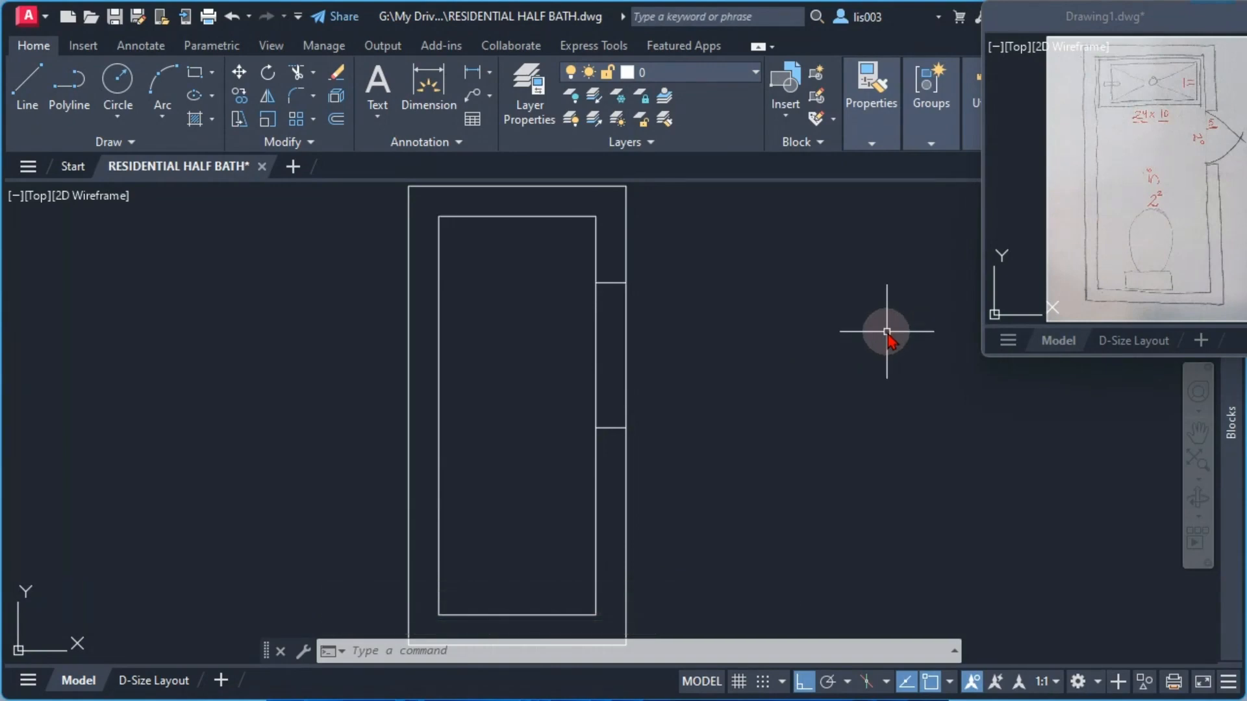
Trim both right-hand wall lines between the two short cross lines to open the doorway.
type("TRIM")
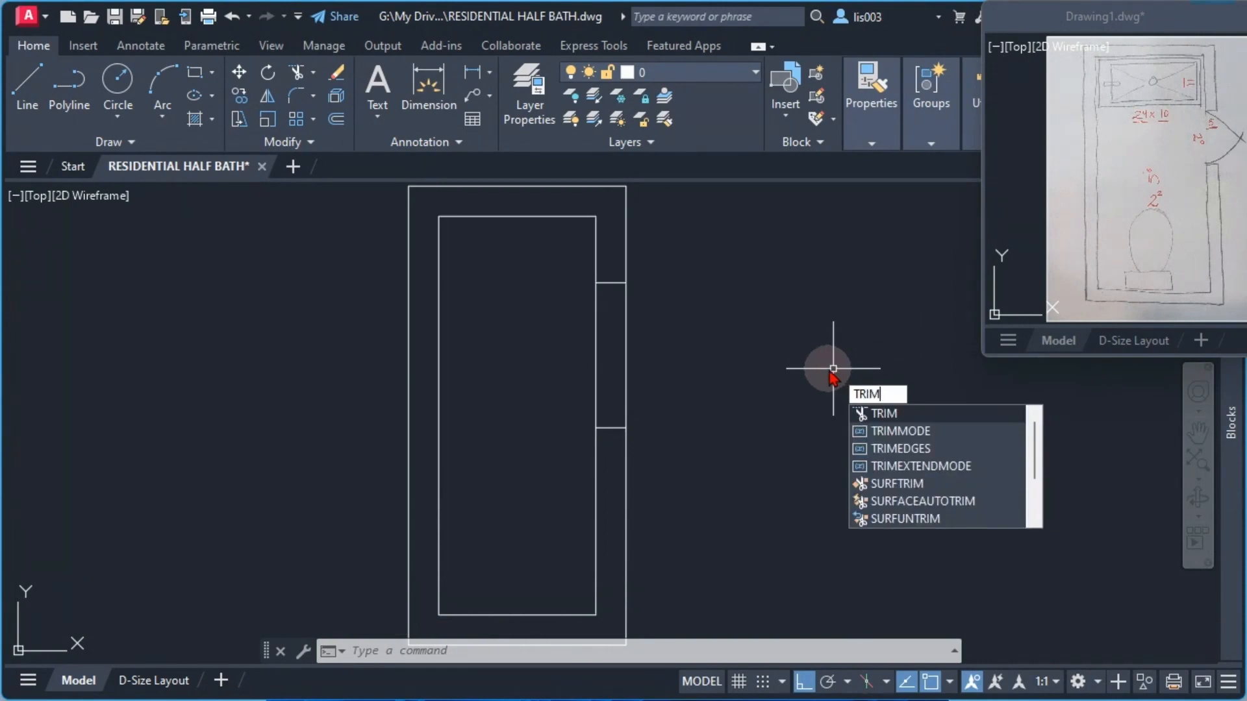
key("BackSpace")
key("BackSpace")
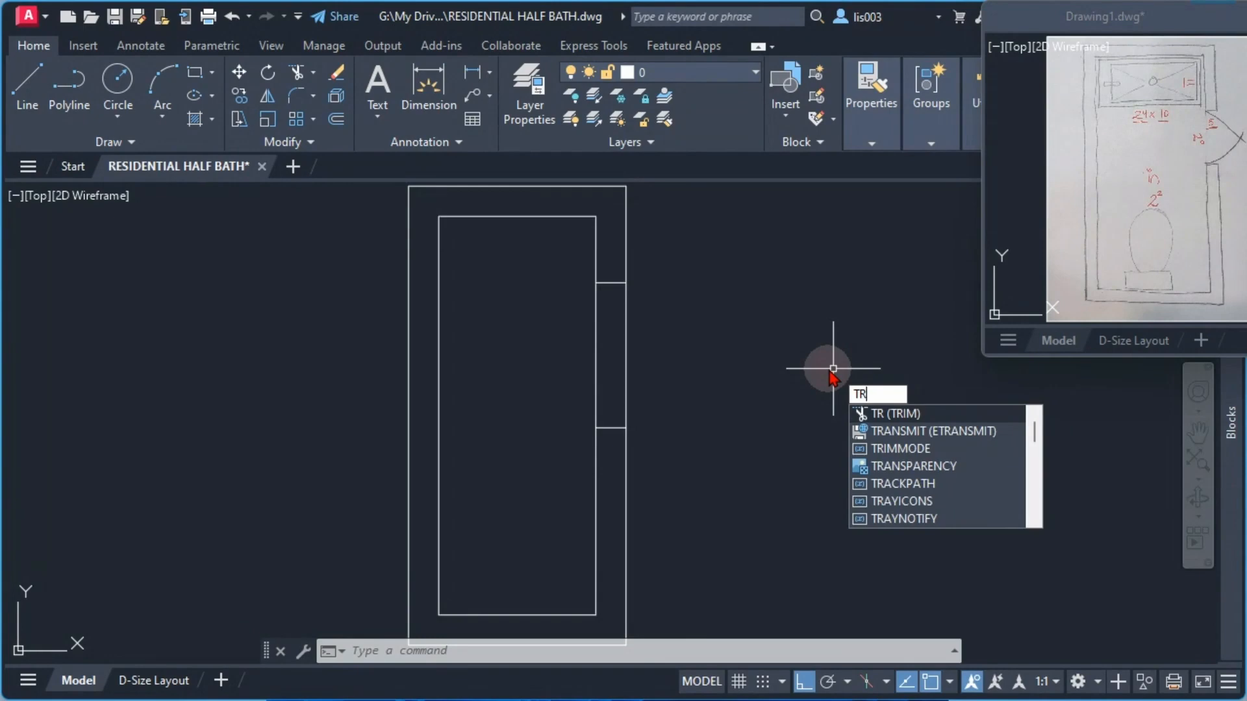
key("Return")
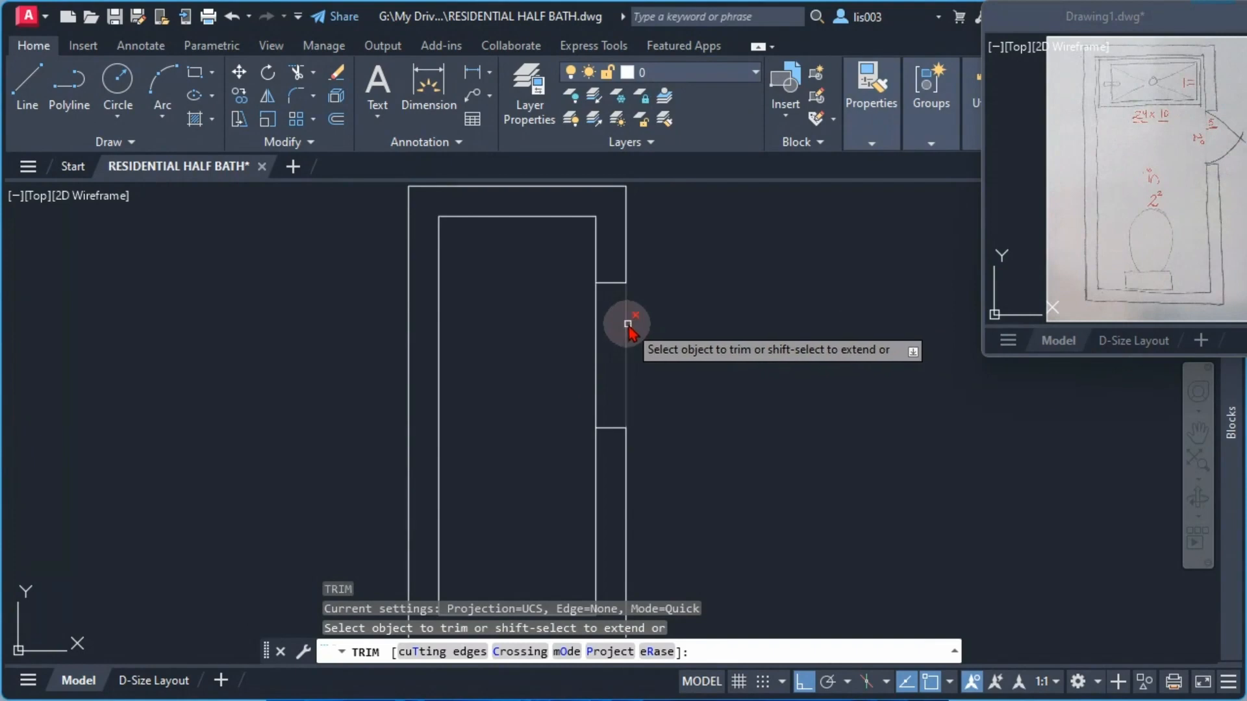
left_click(711, 359)
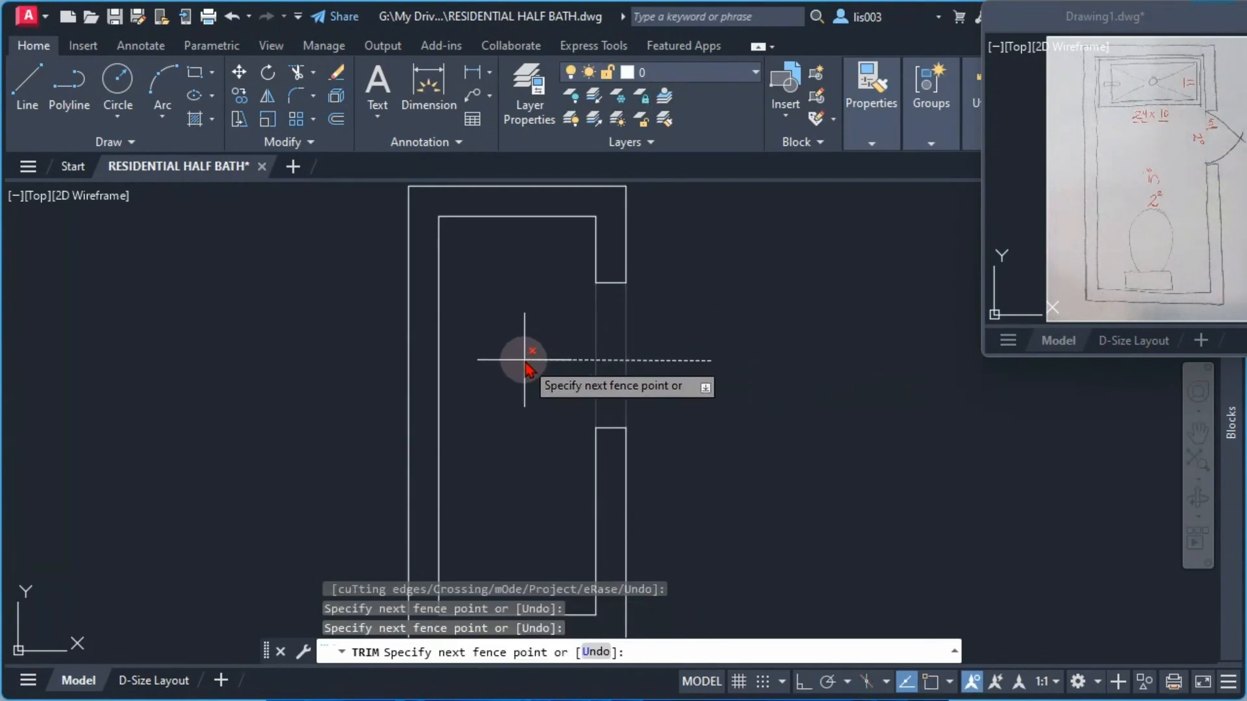
key("Return")
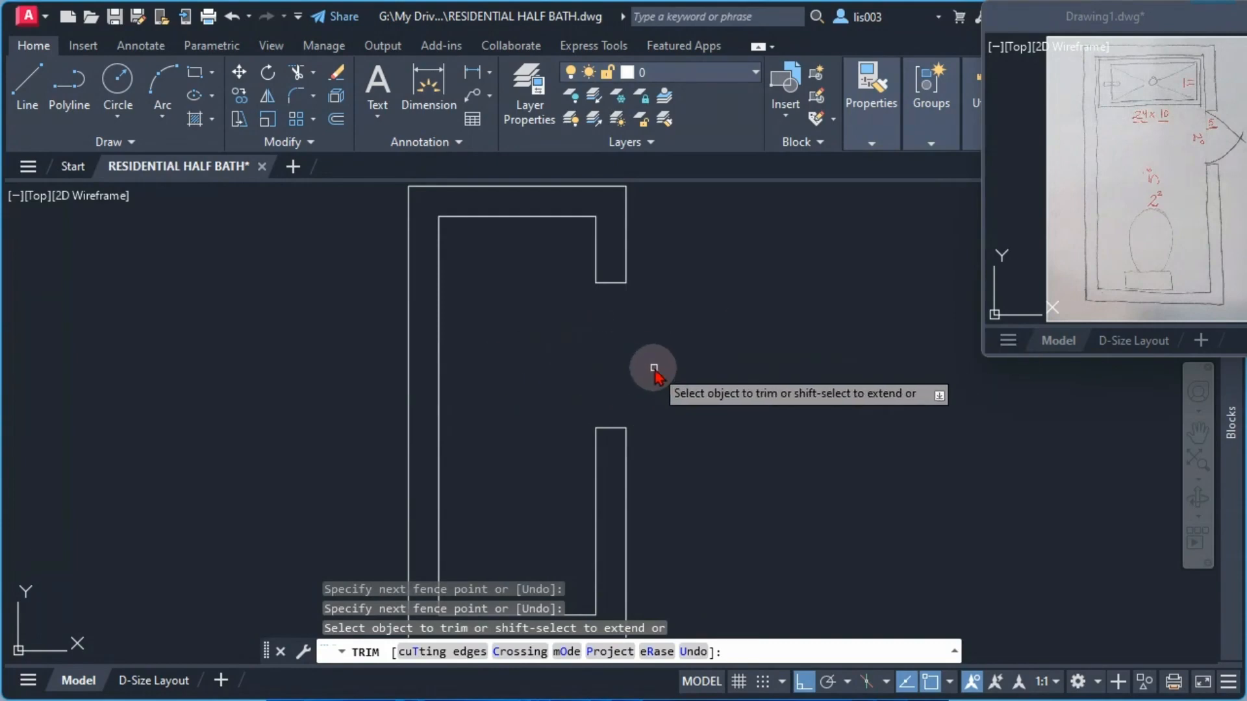
key("Return")
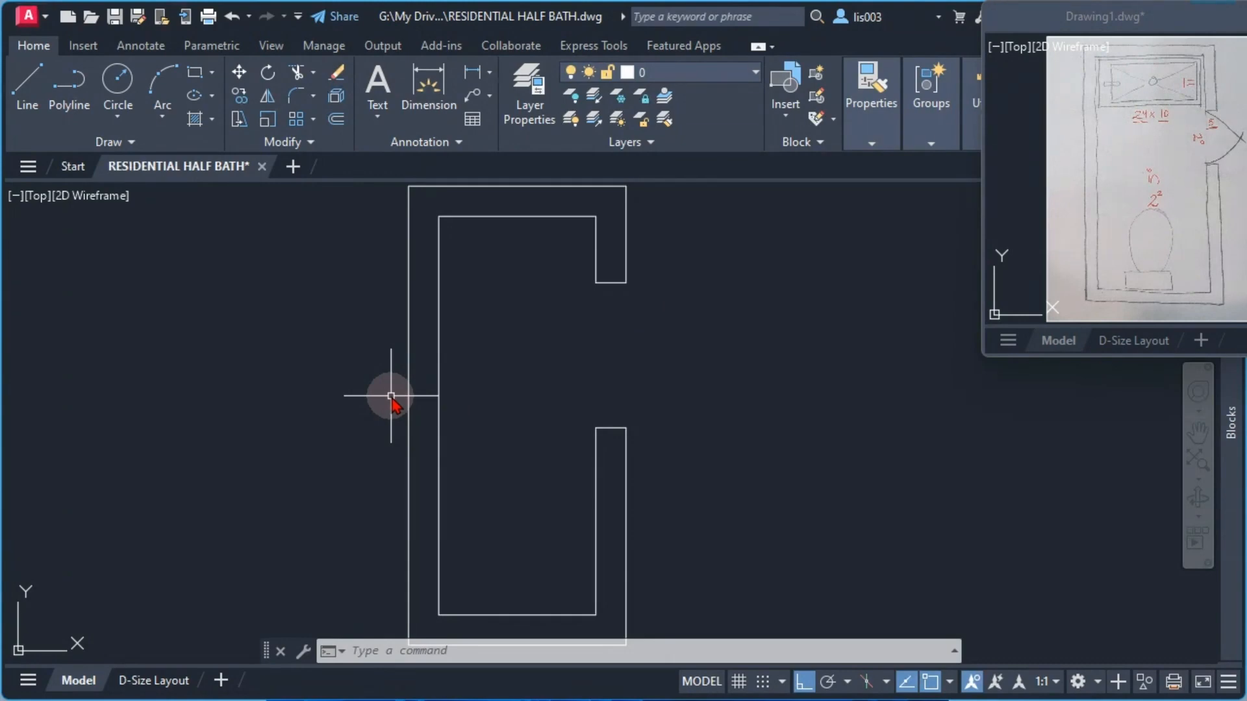
Open 042323_Half Bathroom Blocks.dwg from the project folder and move the folder window out of the way.
left_click_drag(1, 236, 839, 143)
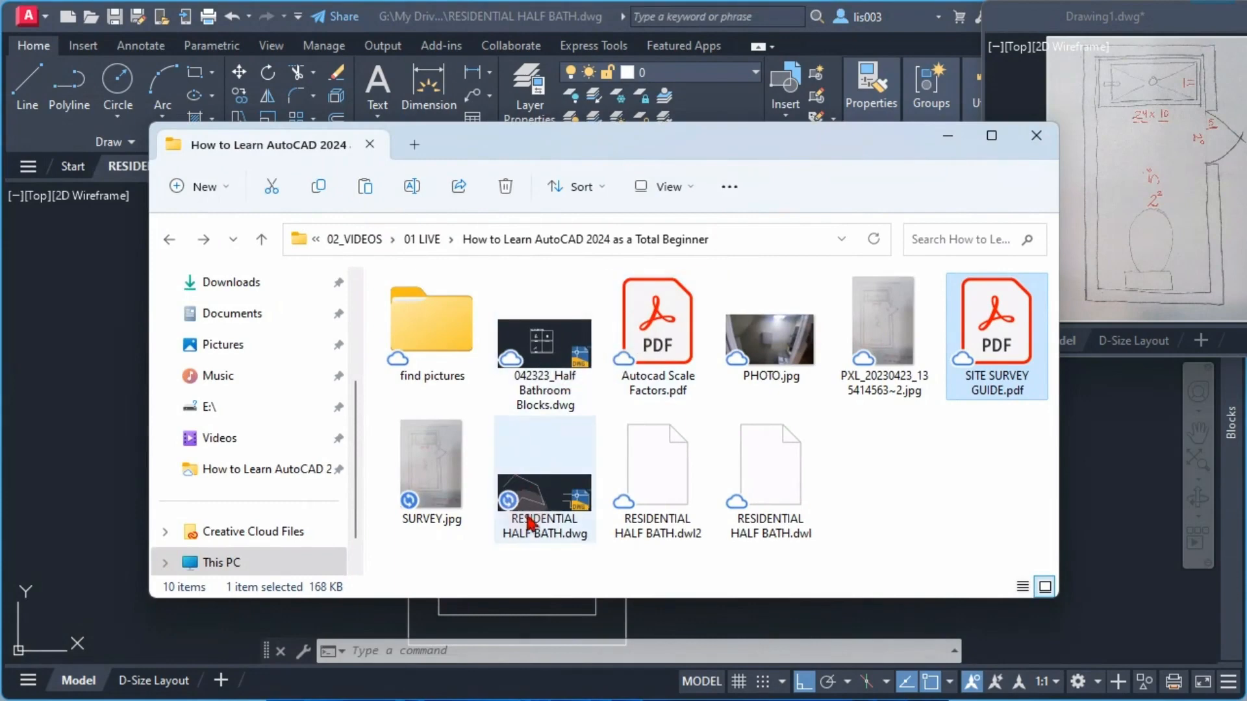
double_click(541, 357)
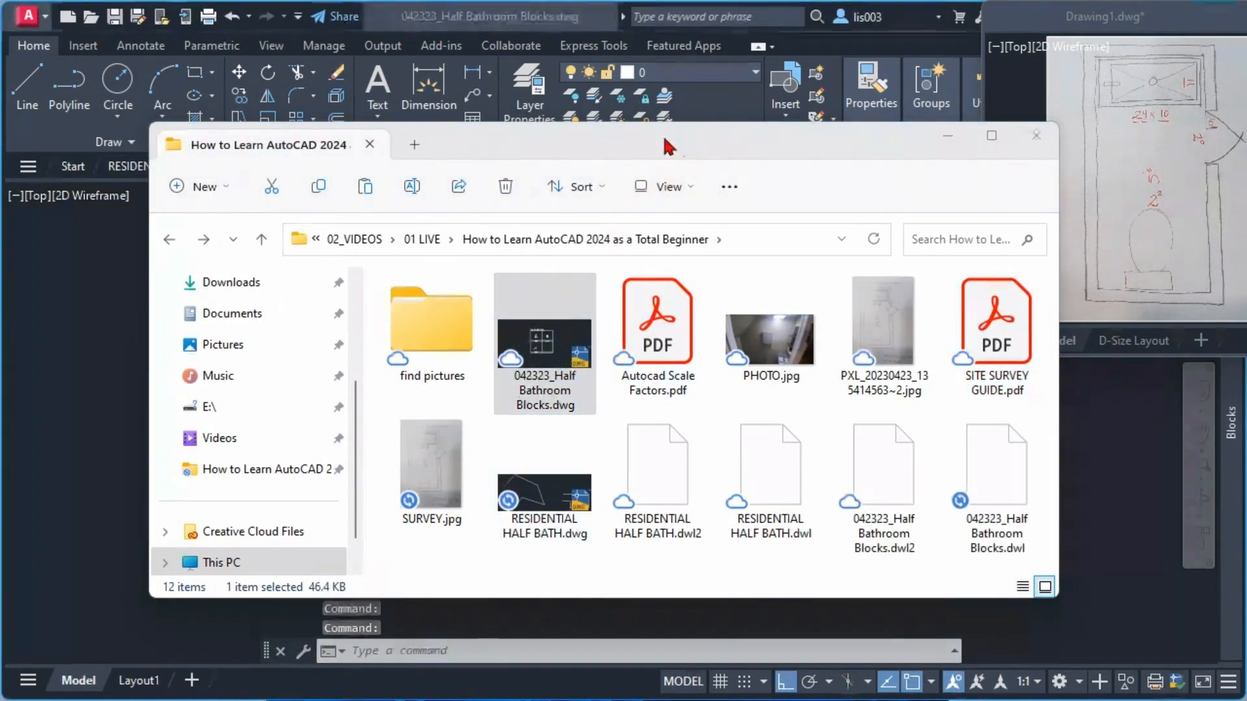
left_click_drag(593, 139, 0, 111)
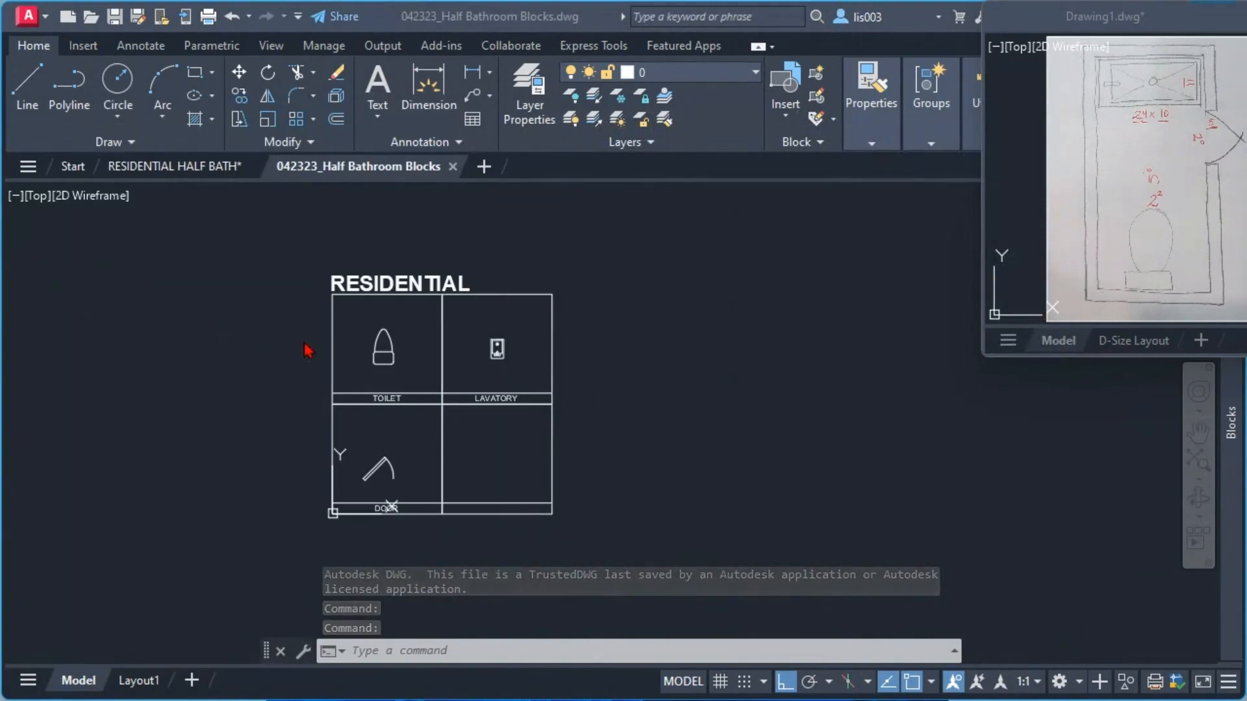
Copy the whole RESIDENTIAL block table with the toilet, lavatory and door to the clipboard, and close the blocks drawing without saving.
scroll(348, 440, "up", 3)
middle_click_drag(400, 429, 448, 477)
scroll(564, 346, "down", 3)
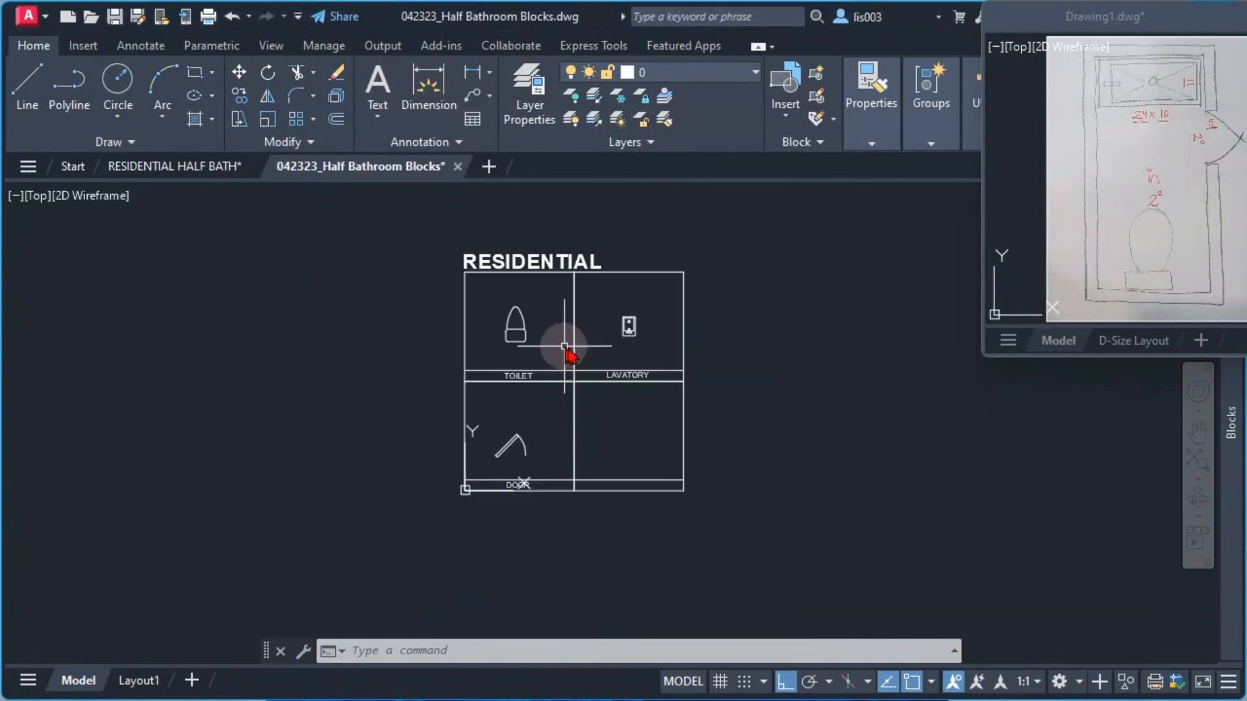
left_click(717, 515)
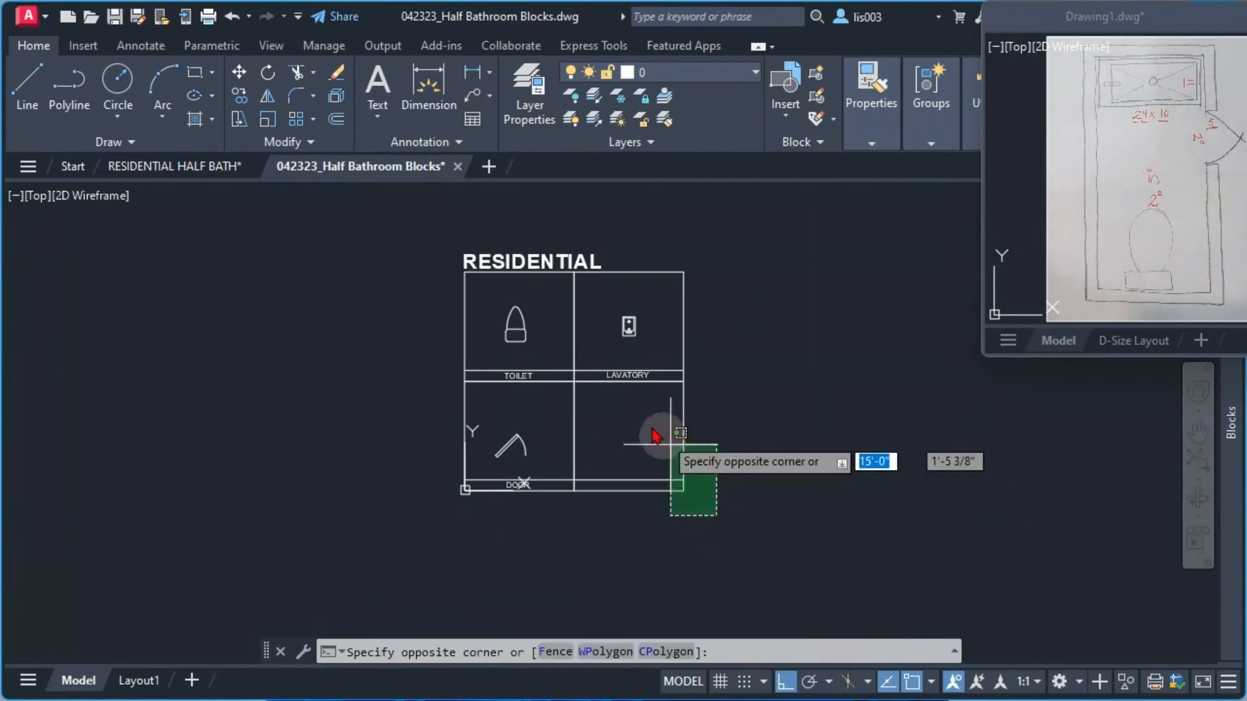
left_click(451, 234)
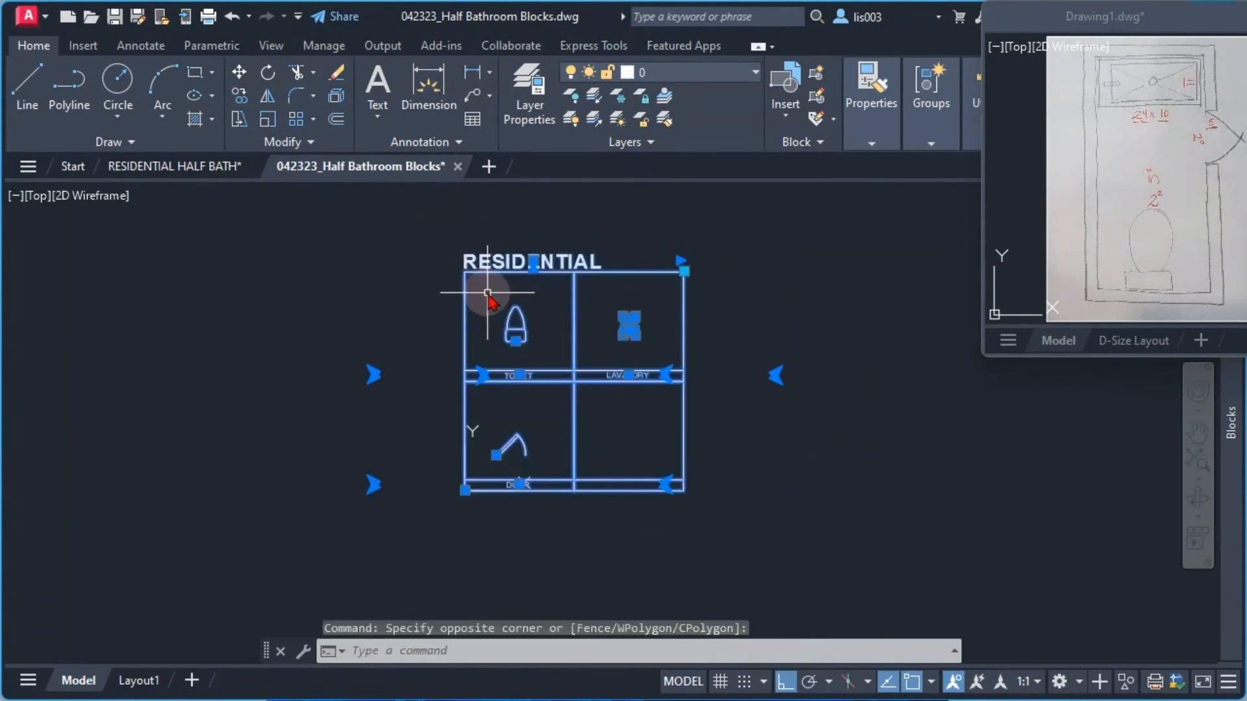
key("ctrl+c")
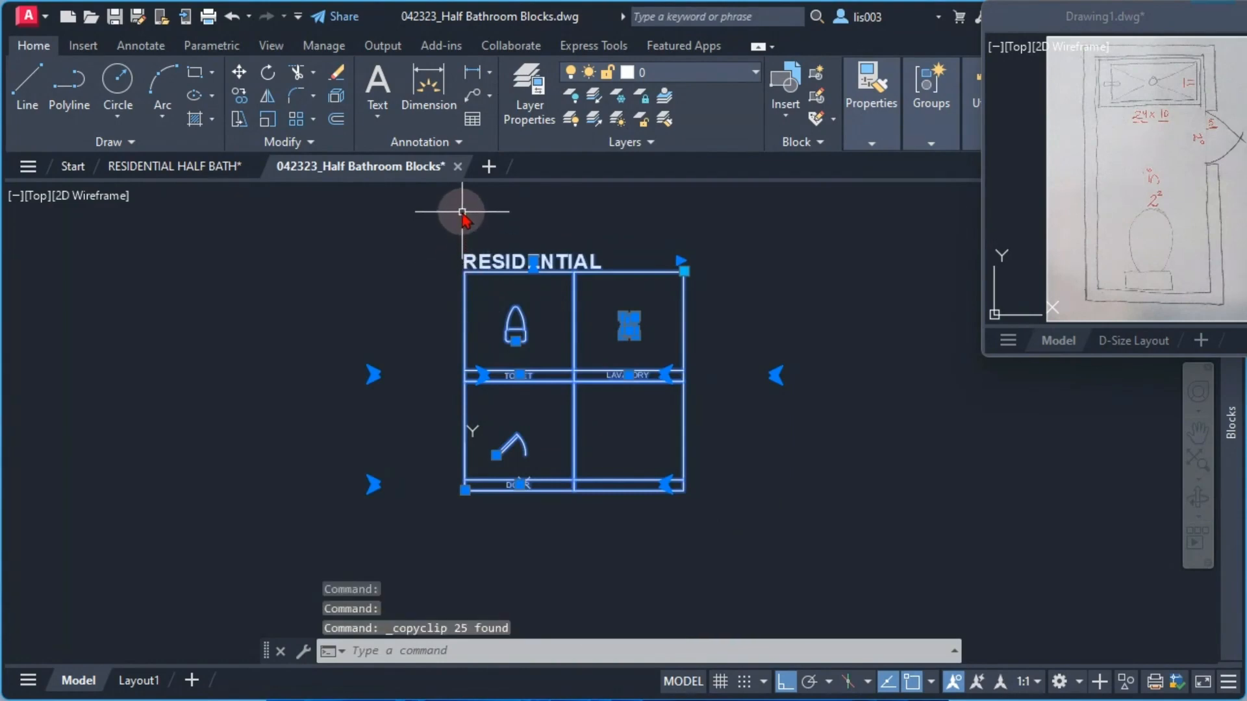
left_click(458, 167)
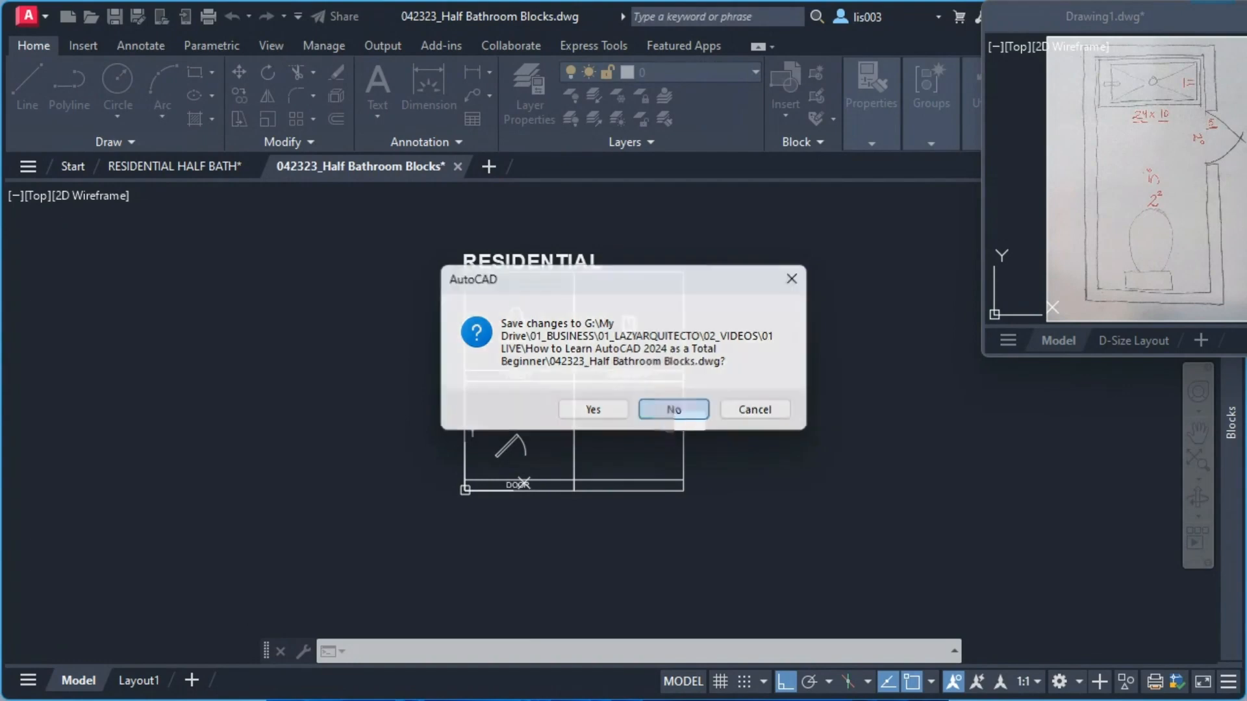
left_click(674, 411)
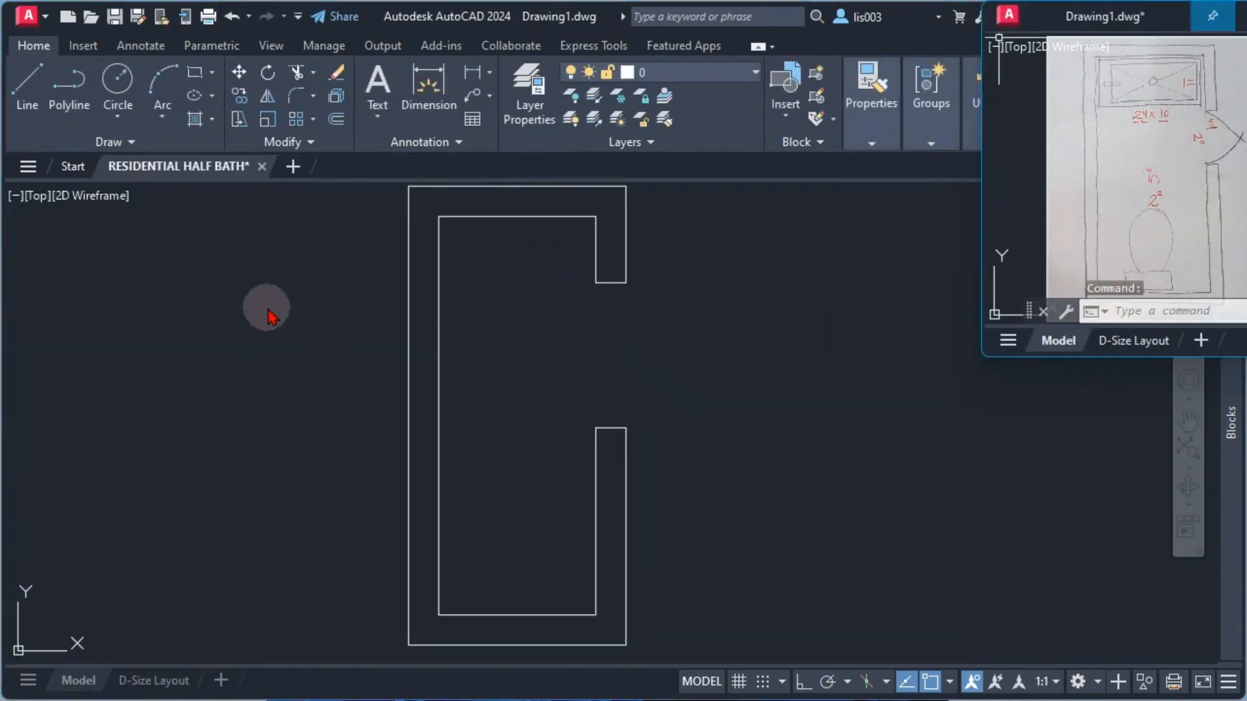
Paste the copied RESIDENTIAL block table into the half-bath drawing, just to the right of the floor plan.
left_click(242, 406)
scroll(263, 413, "down", 2)
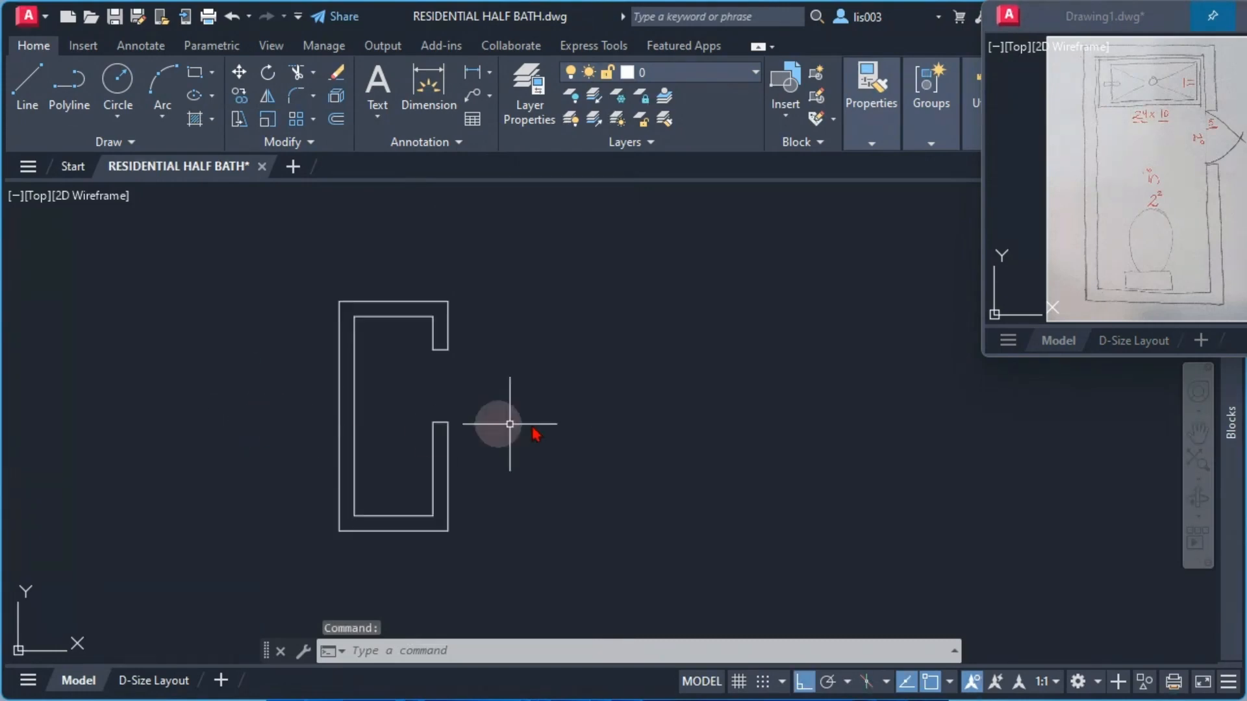
middle_click_drag(510, 424, 381, 404)
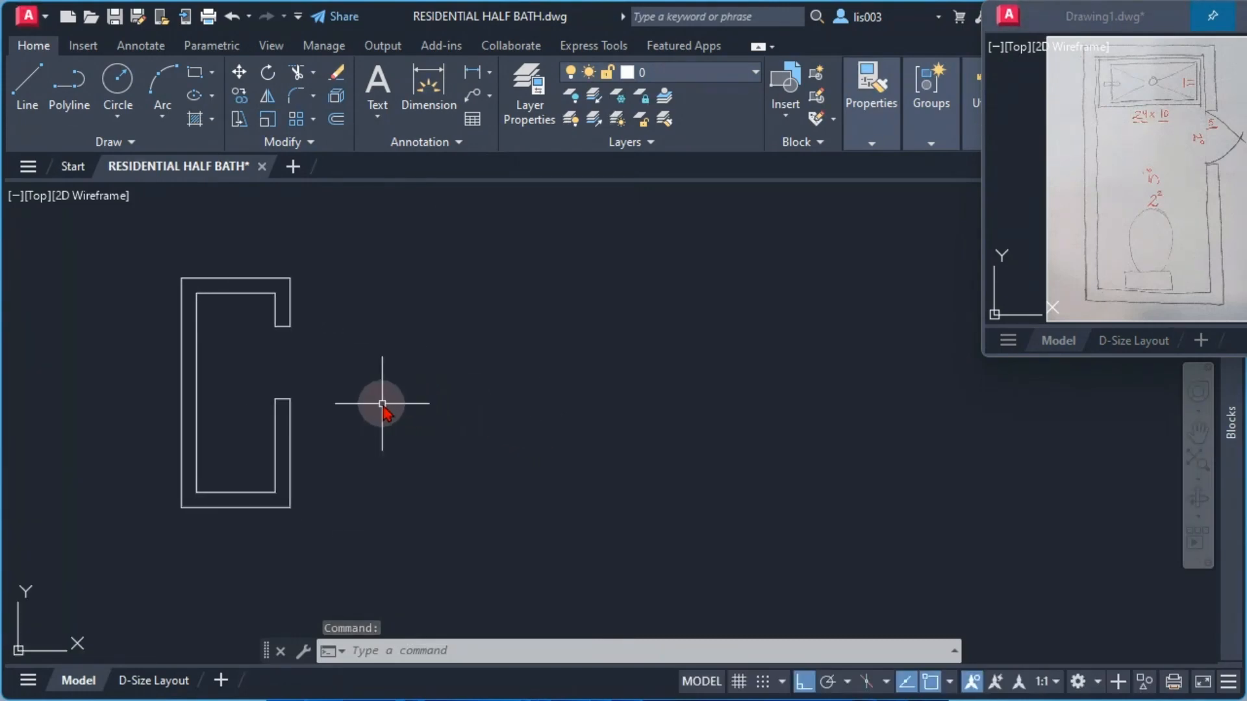
key("ctrl+v")
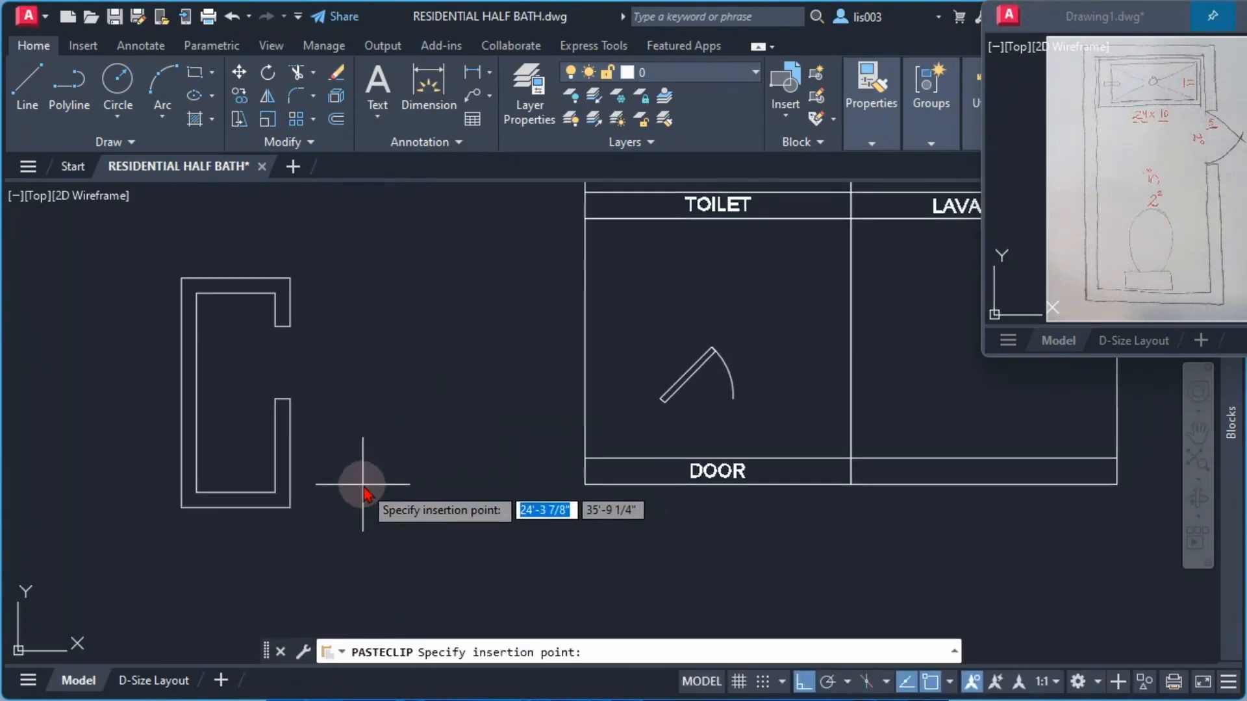
scroll(362, 484, "down", 2)
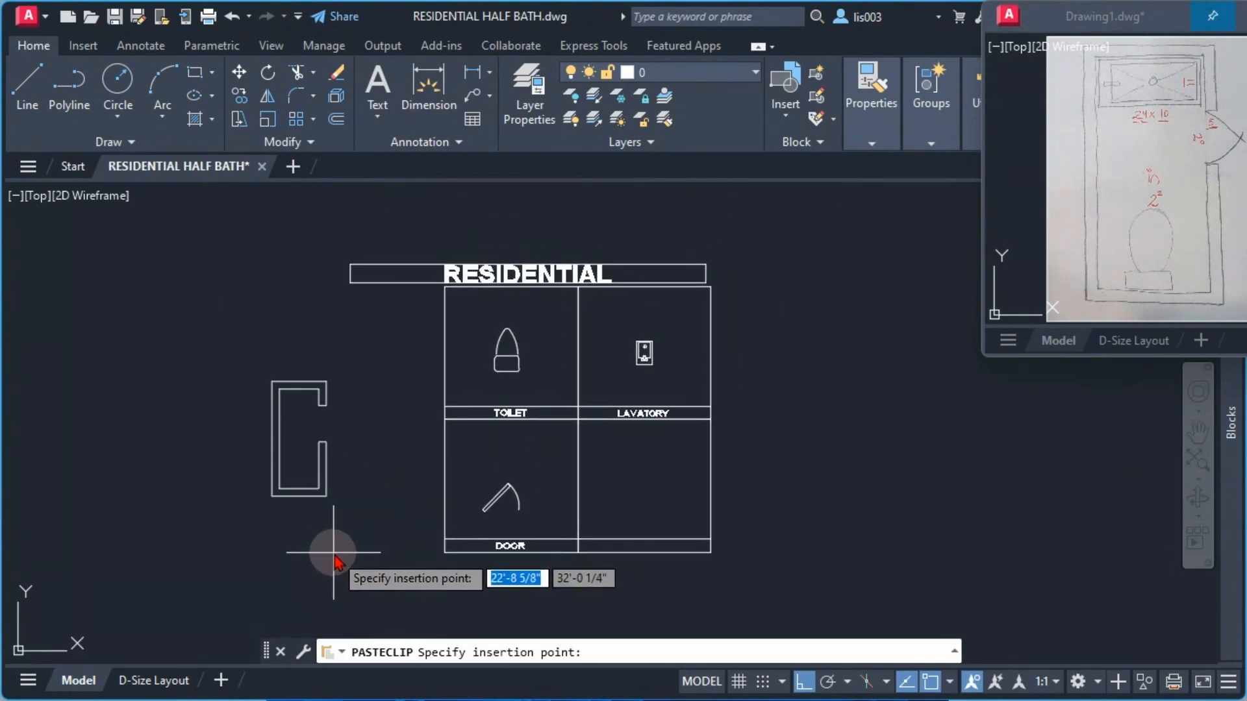
left_click(334, 556)
Move the door block from the table by its hinge point to the outer upper corner of the doorway.
scroll(251, 479, "up", 2)
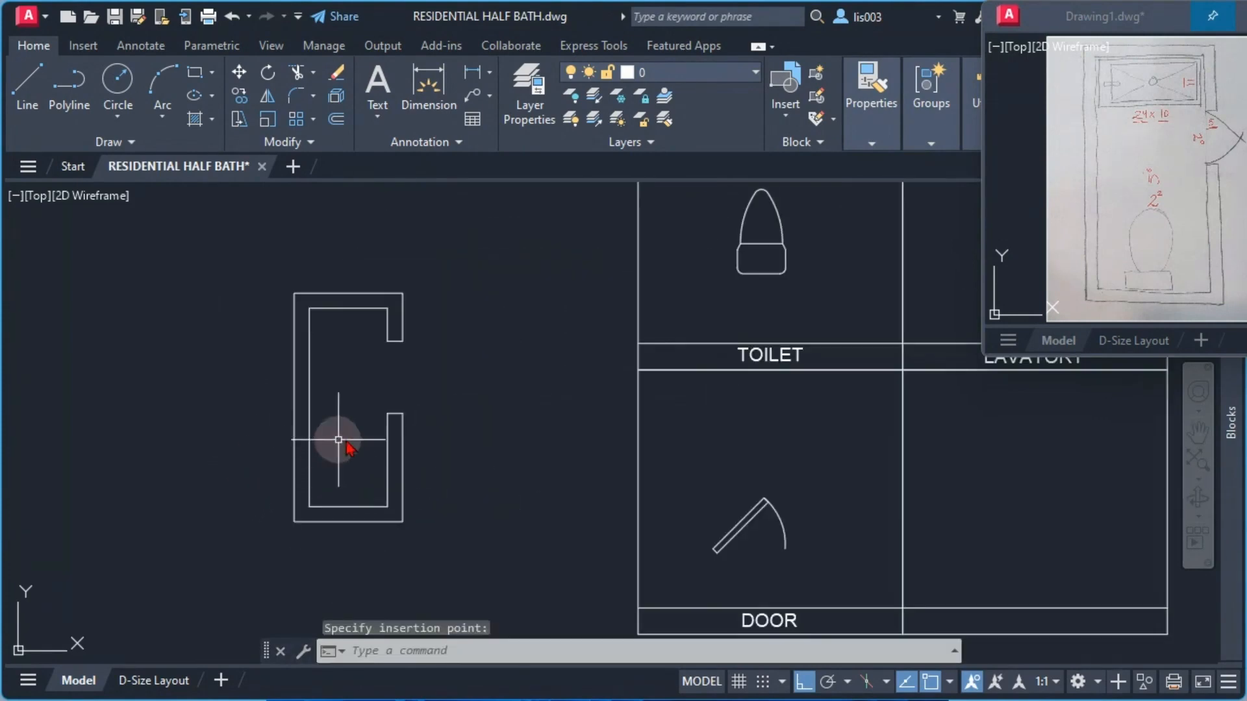
middle_click_drag(339, 440, 412, 461)
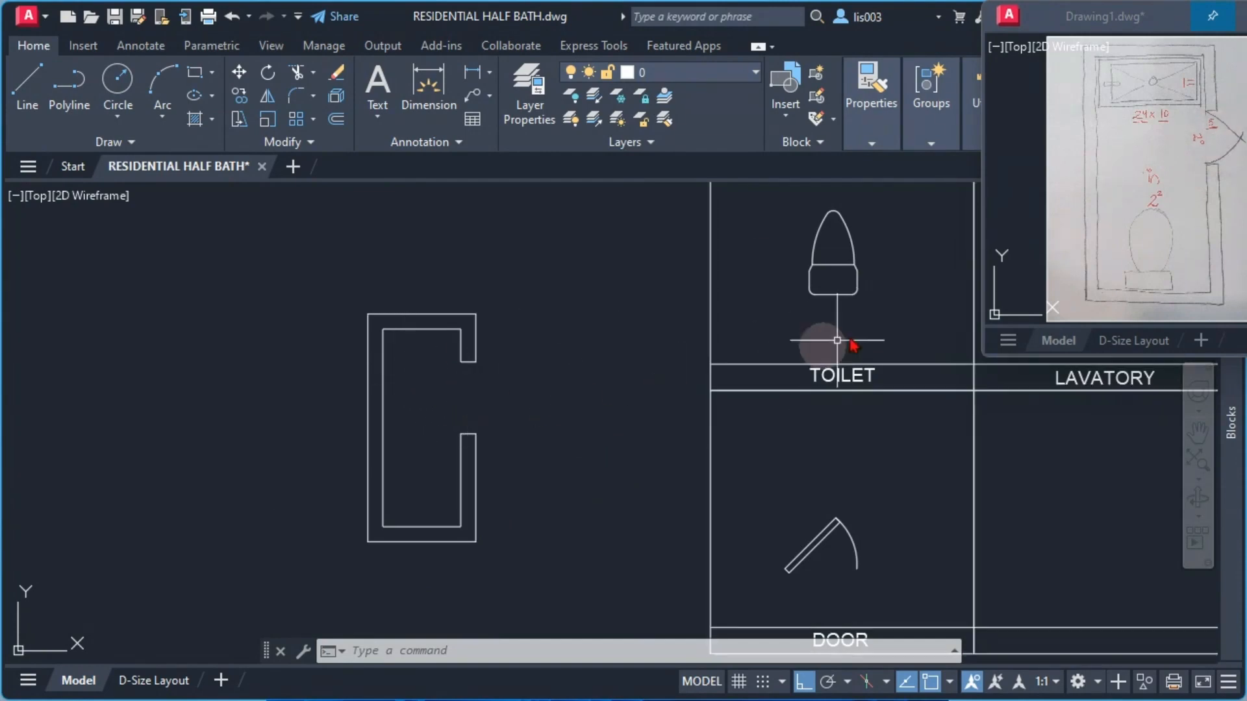
left_click(840, 538)
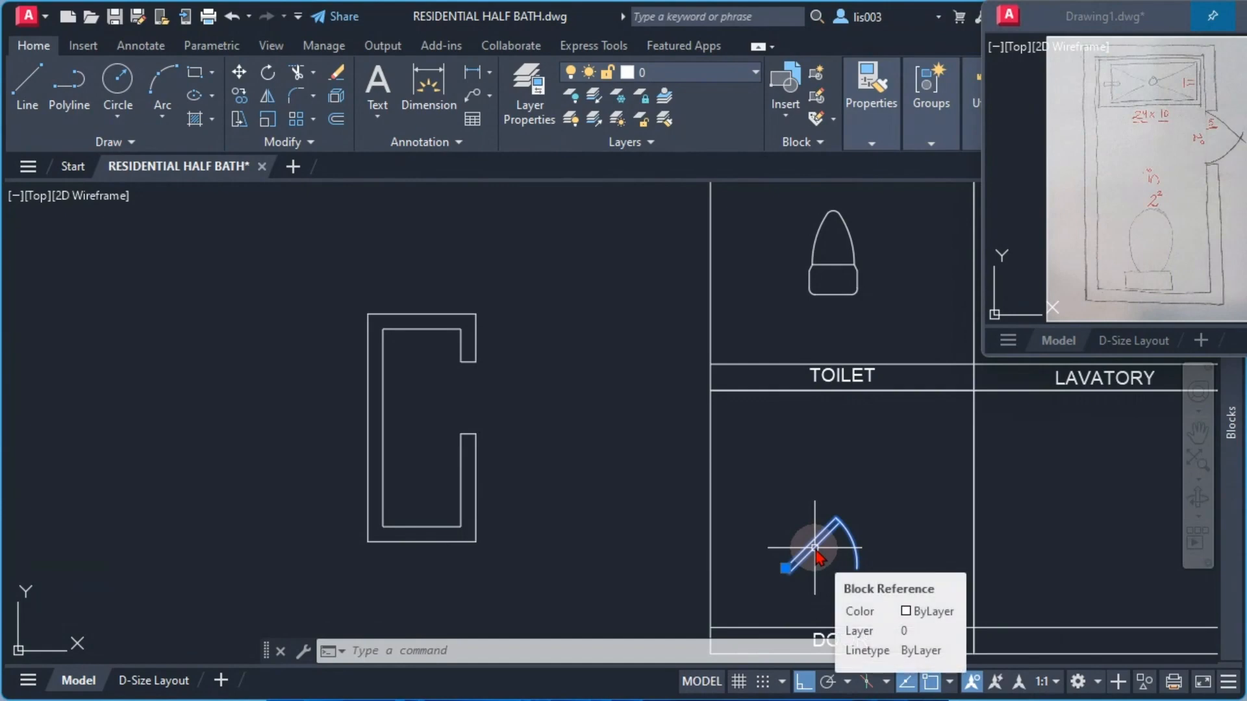
left_click(786, 569)
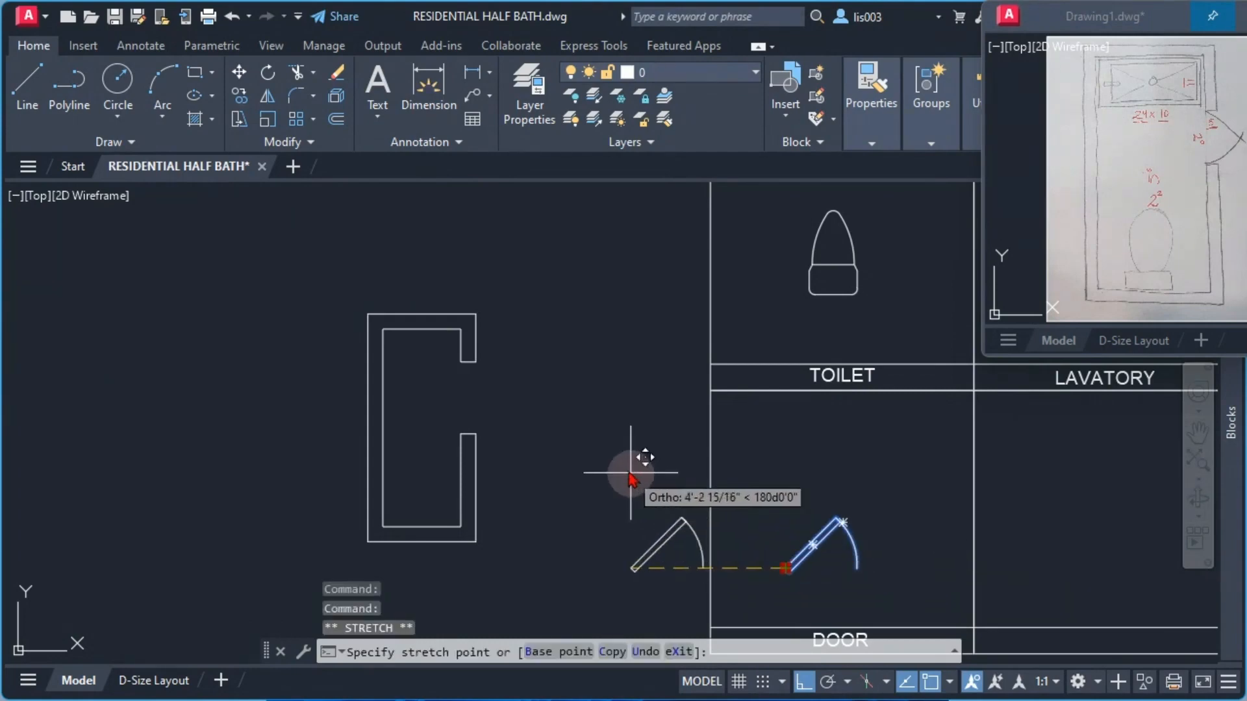
left_click(476, 362)
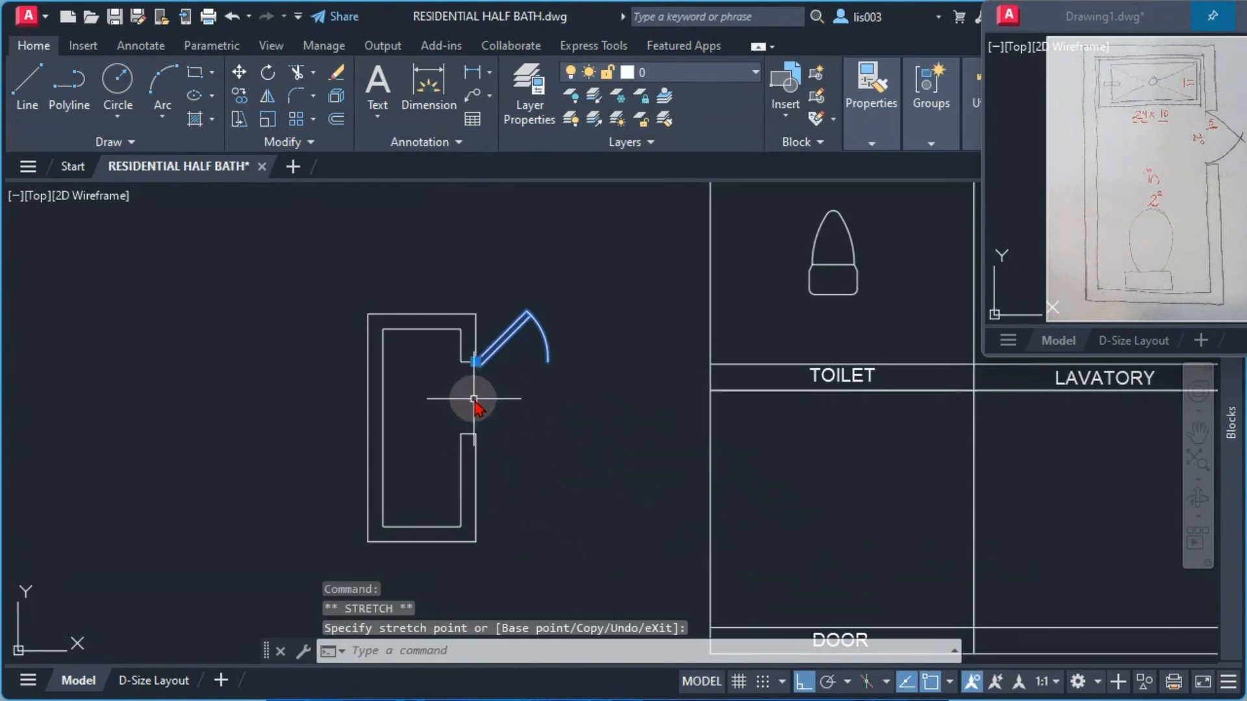
Rotate the door block 90 degrees clockwise about its hinge corner so its swing arc meets the lower side of the opening.
scroll(391, 446, "up", 3)
middle_click_drag(620, 335, 619, 343)
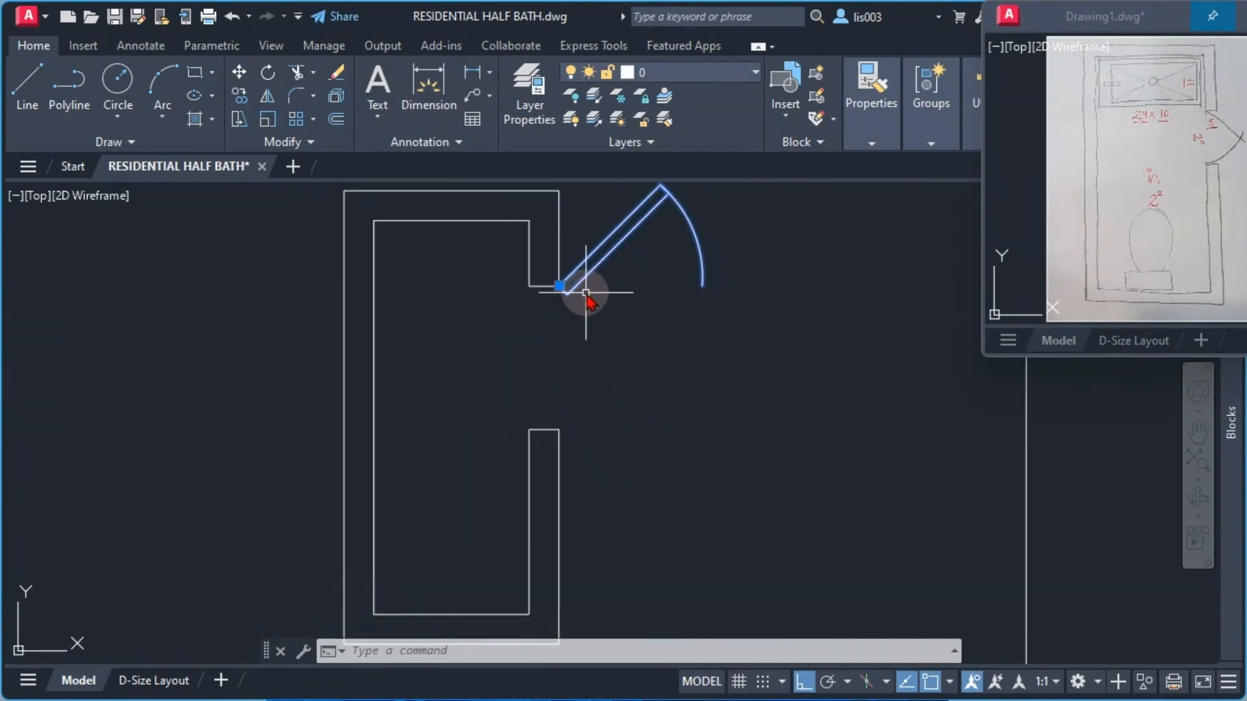
type("RO")
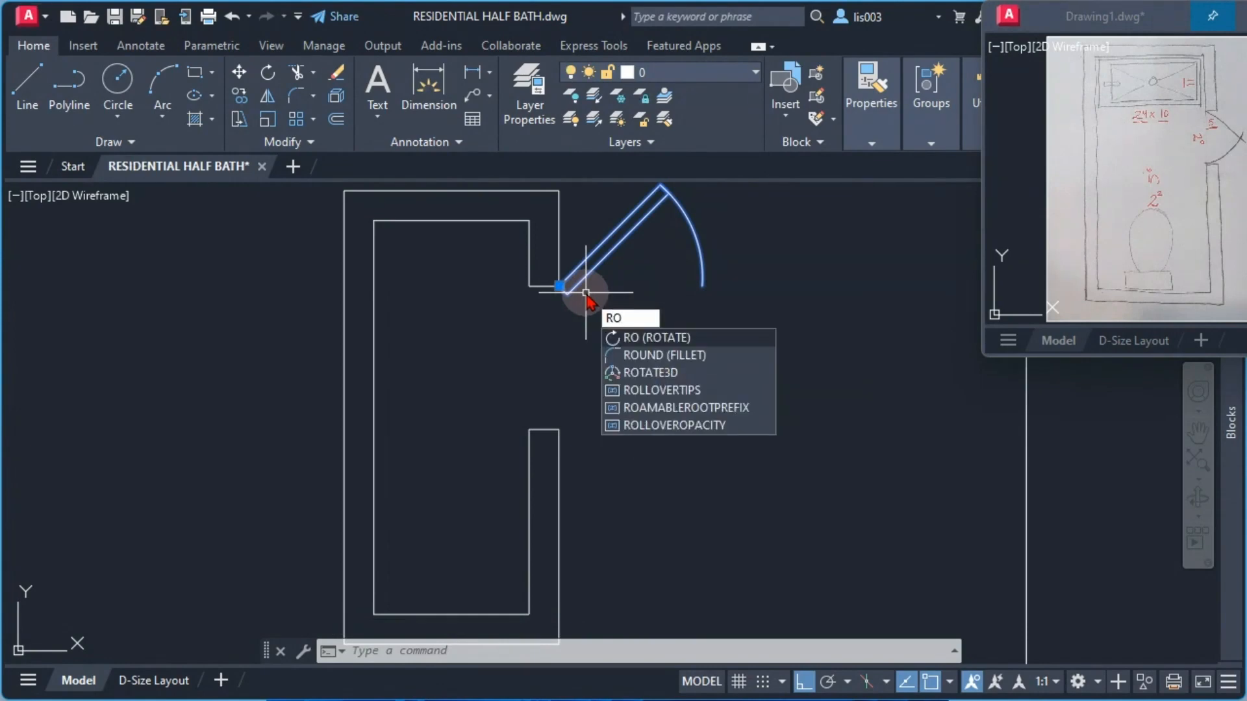
key("Return")
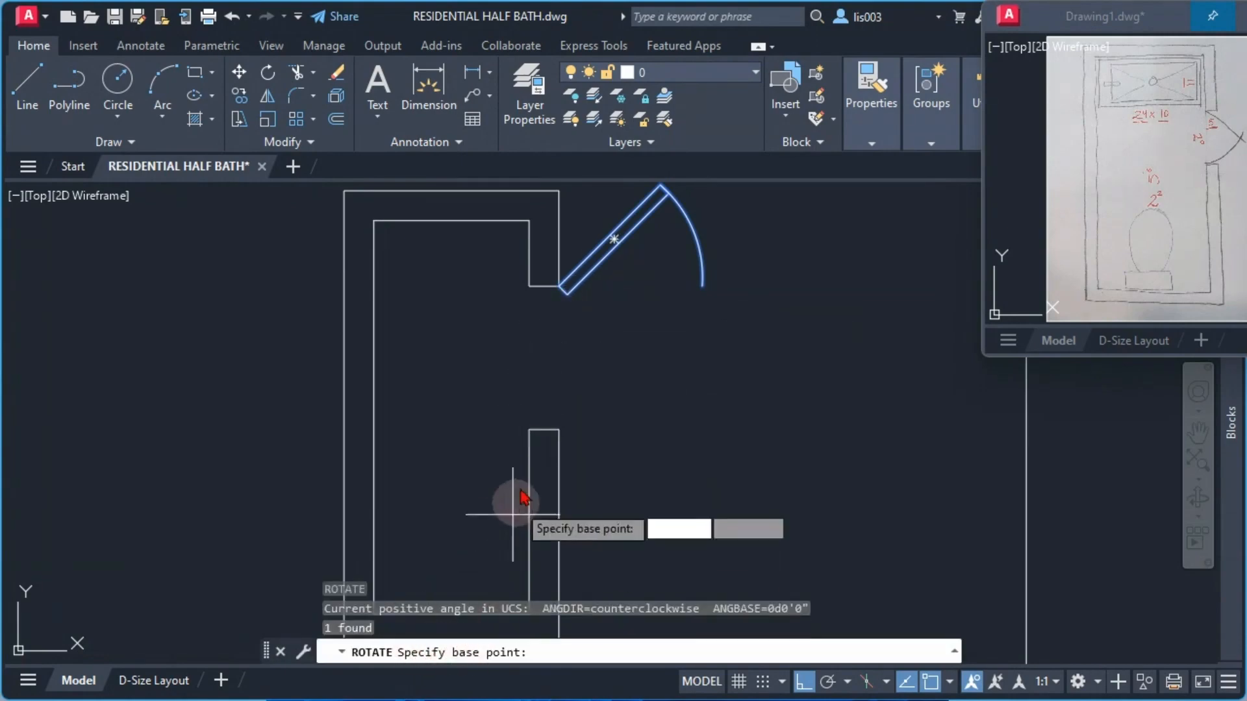
left_click(559, 286)
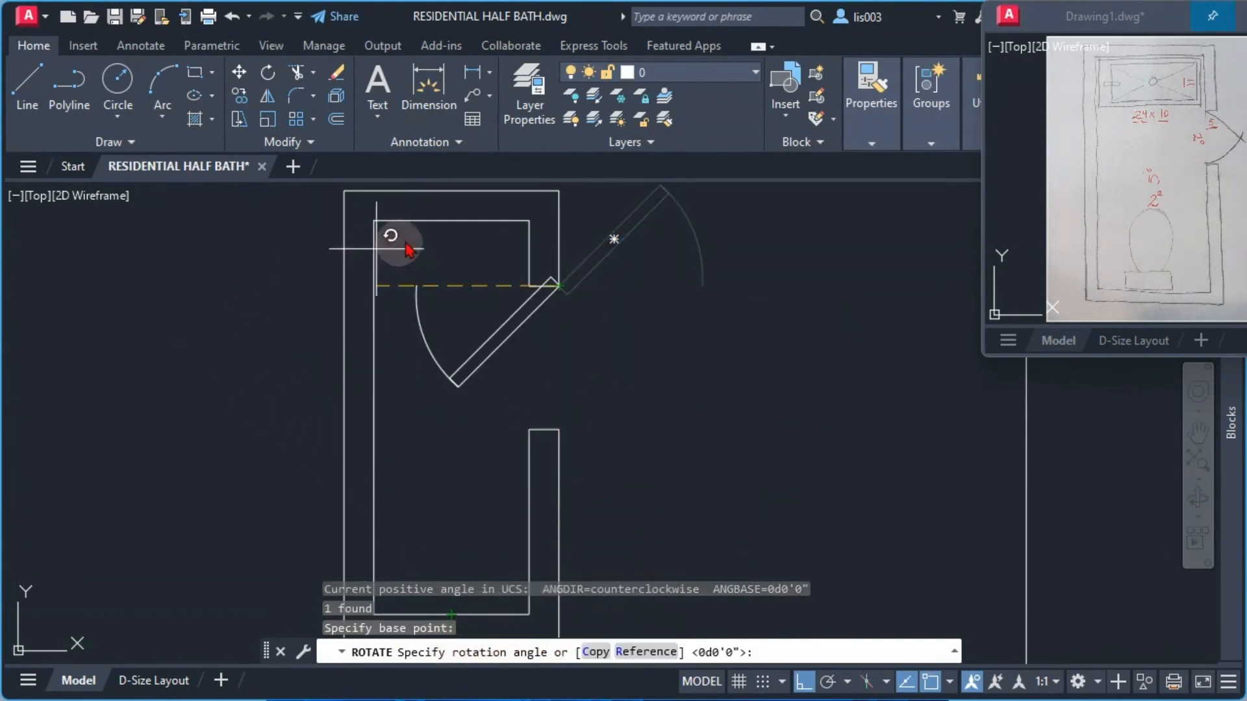
left_click(614, 490)
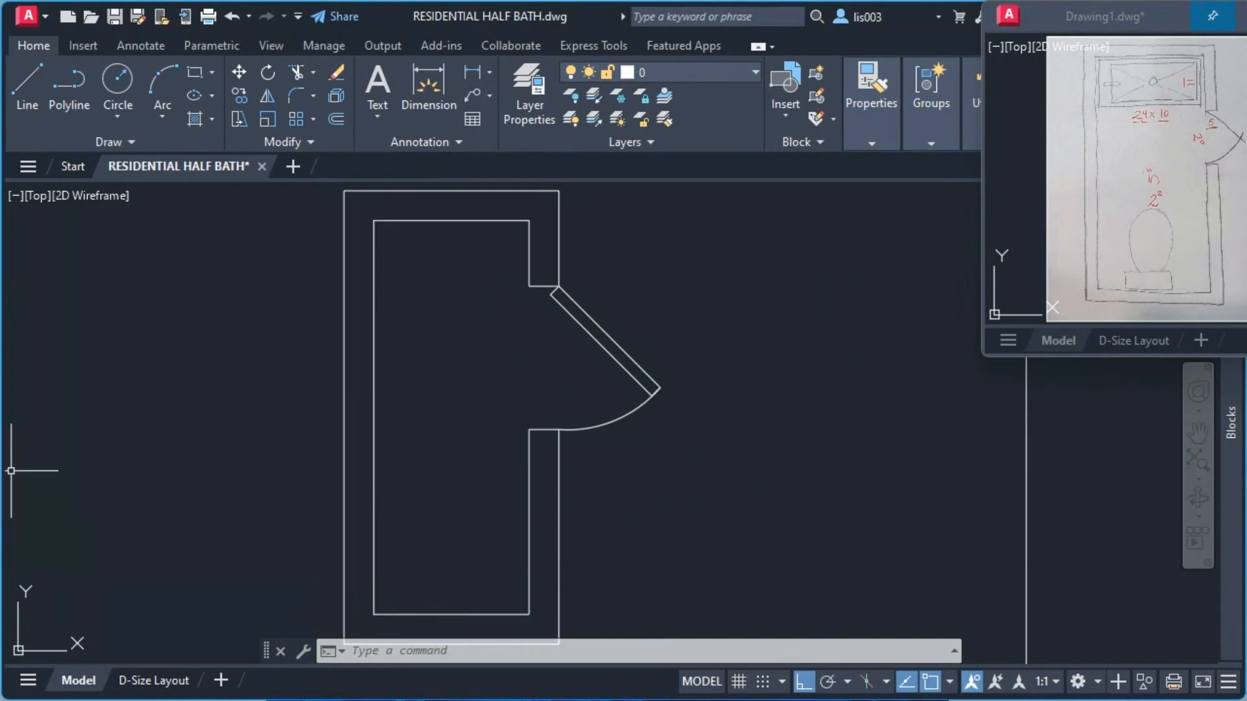
Move the toilet block from the table by its back midpoint to the midpoint of the room's bottom inner wall line.
scroll(714, 468, "down", 4)
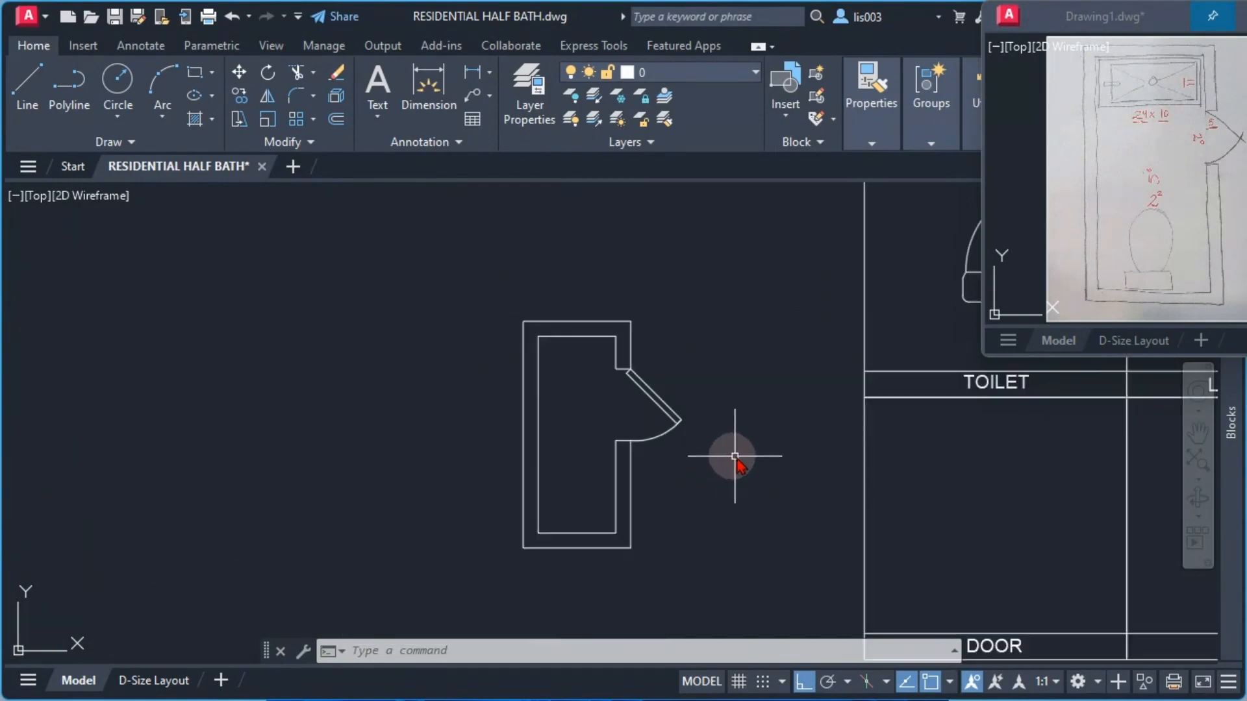
middle_click_drag(625, 419, 691, 447)
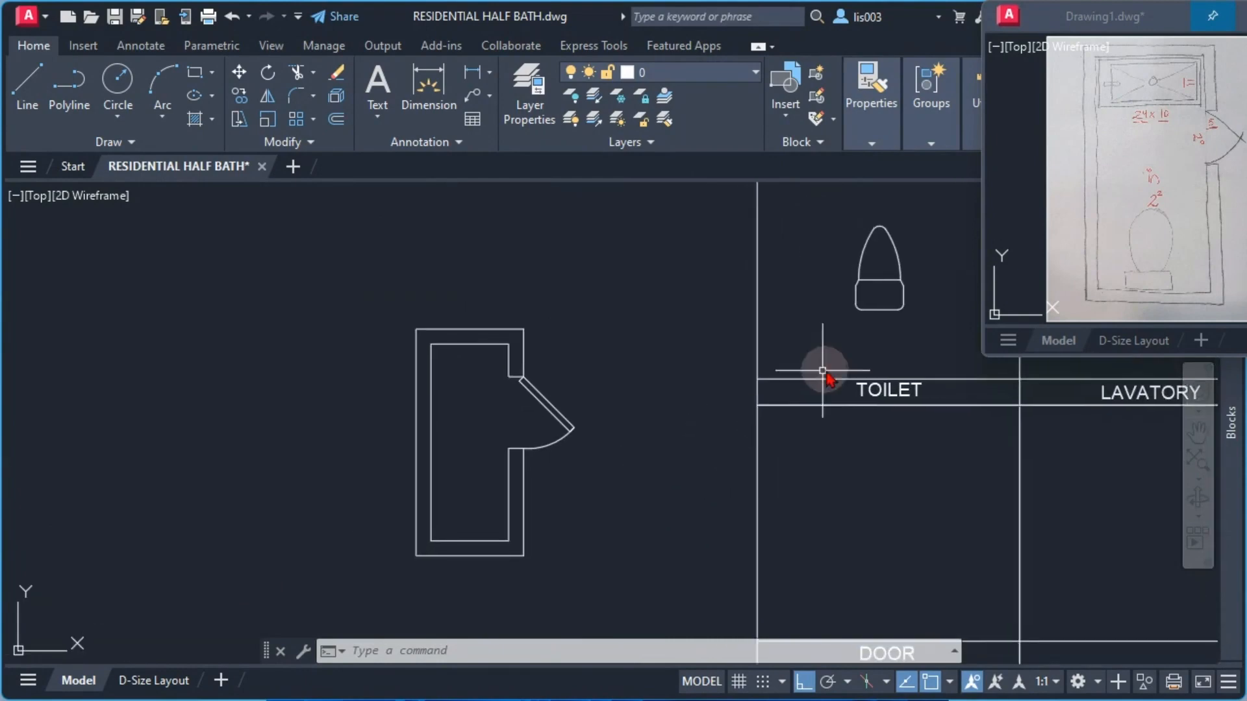
left_click(874, 309)
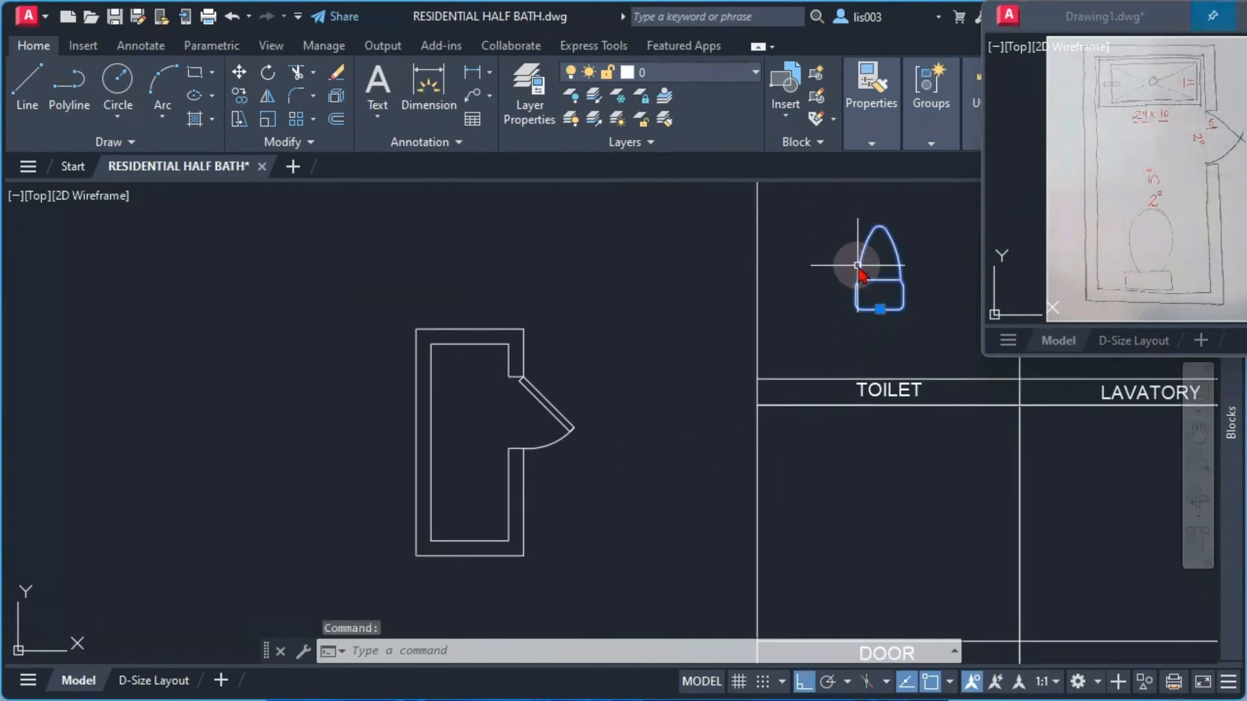
left_click(880, 310)
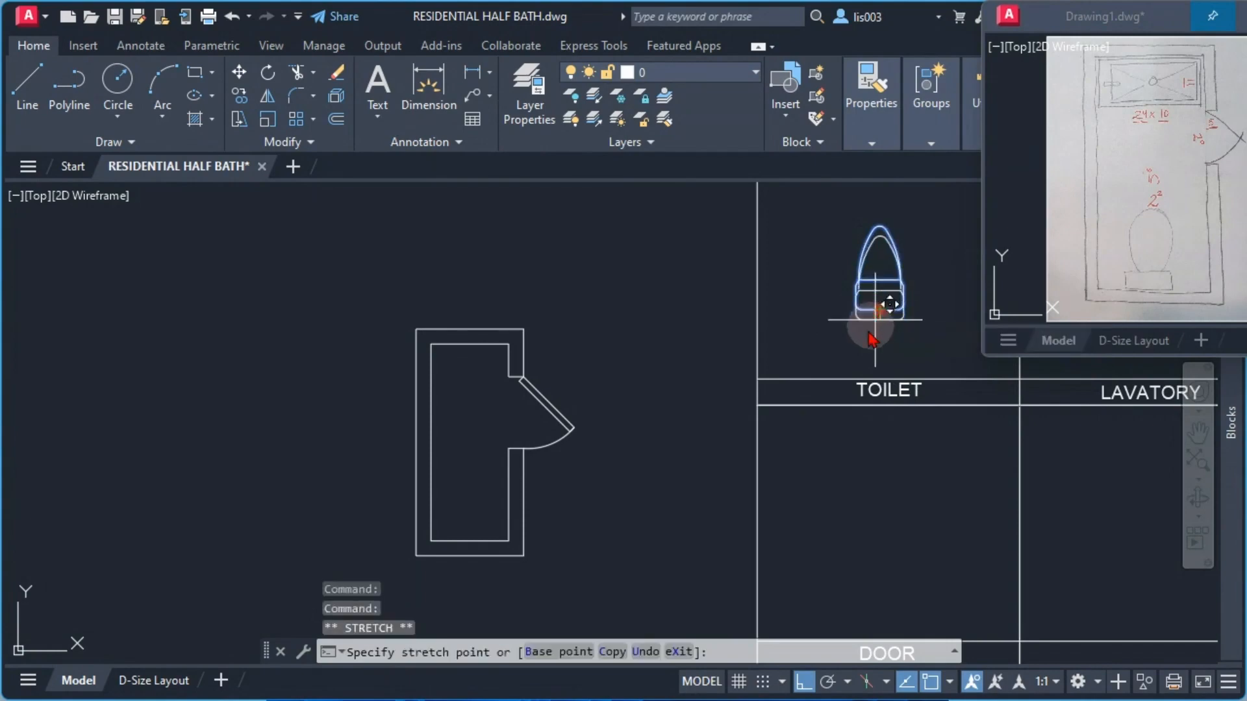
left_click(483, 540)
scroll(454, 497, "up", 3)
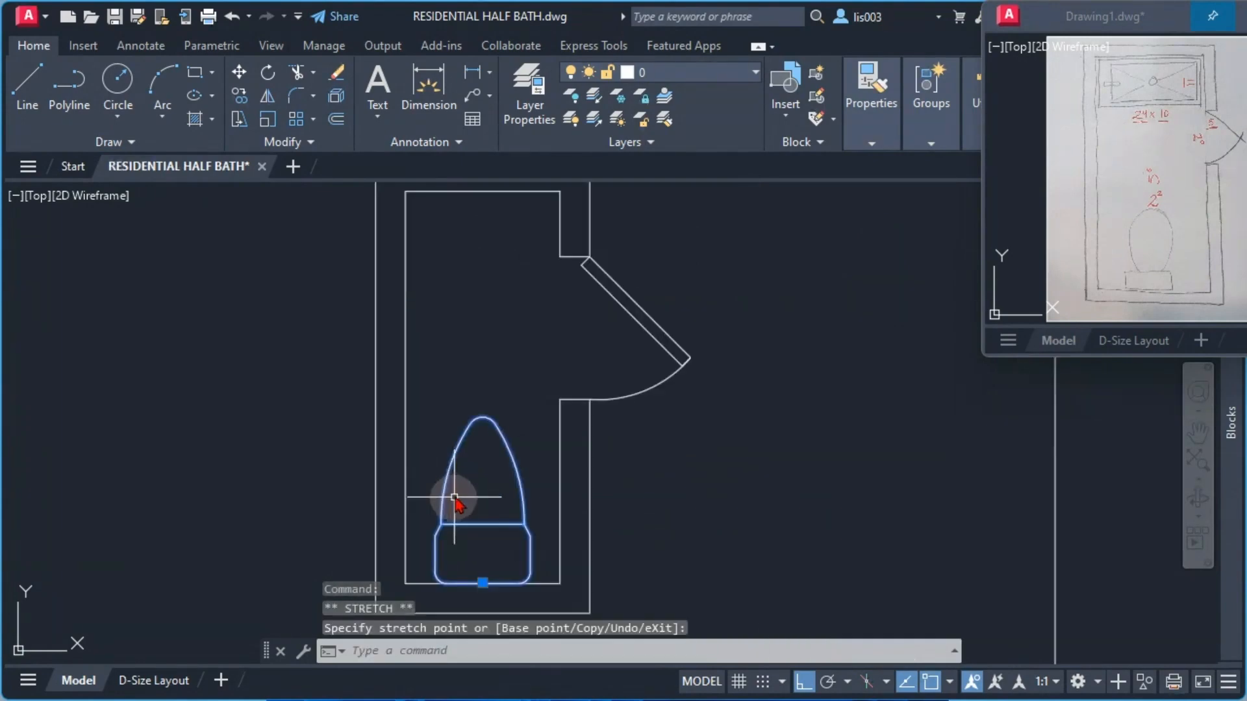
middle_click_drag(470, 490, 520, 492)
key("Escape")
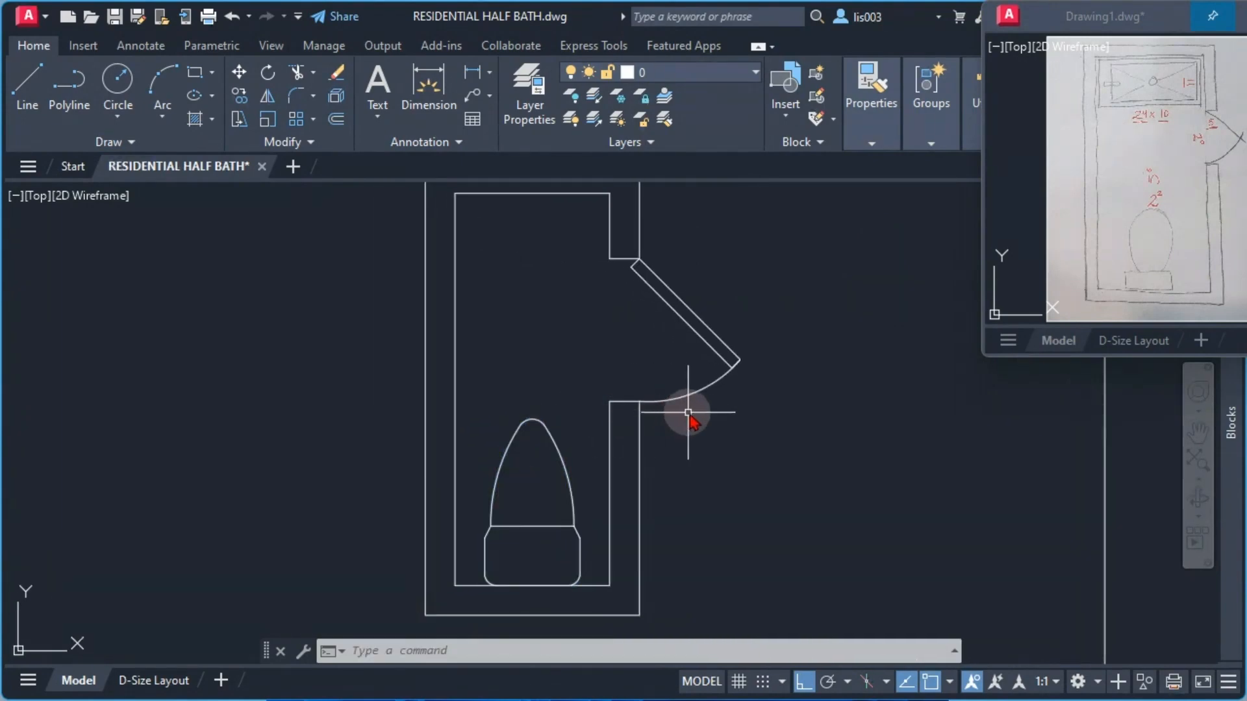
Move all the lavatory's lines from the table by its lower-left corner to the room's upper-left inside corner.
middle_click_drag(689, 412, 545, 437)
scroll(529, 431, "down", 3)
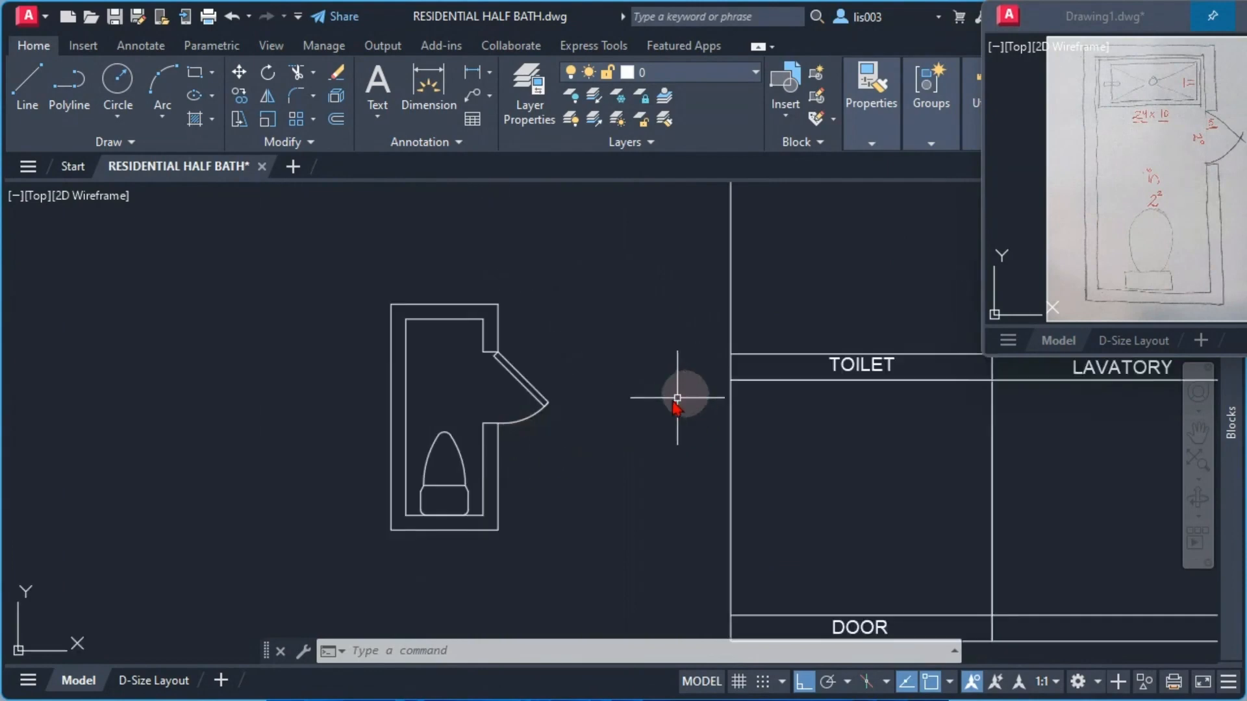
mouse_move(678, 398)
middle_mouse_down()
mouse_move(454, 437)
mouse_move(456, 447)
middle_mouse_up()
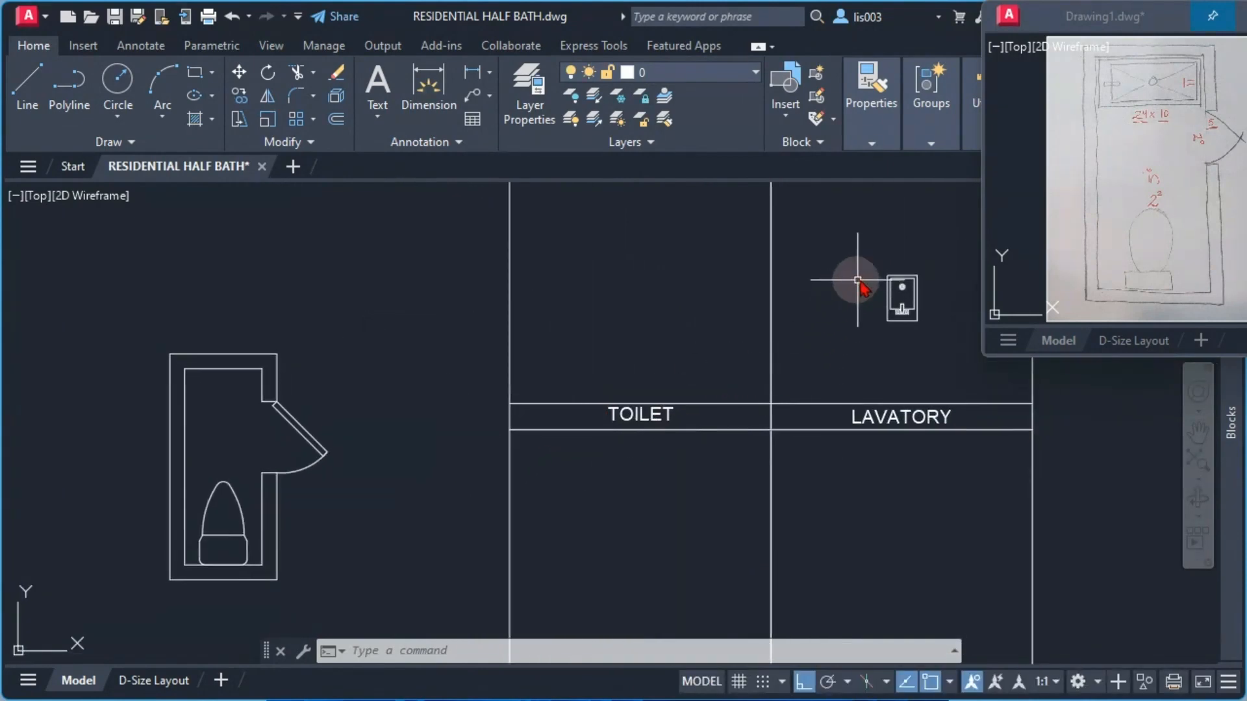
scroll(919, 279, "up", 6)
middle_click_drag(885, 287, 799, 278)
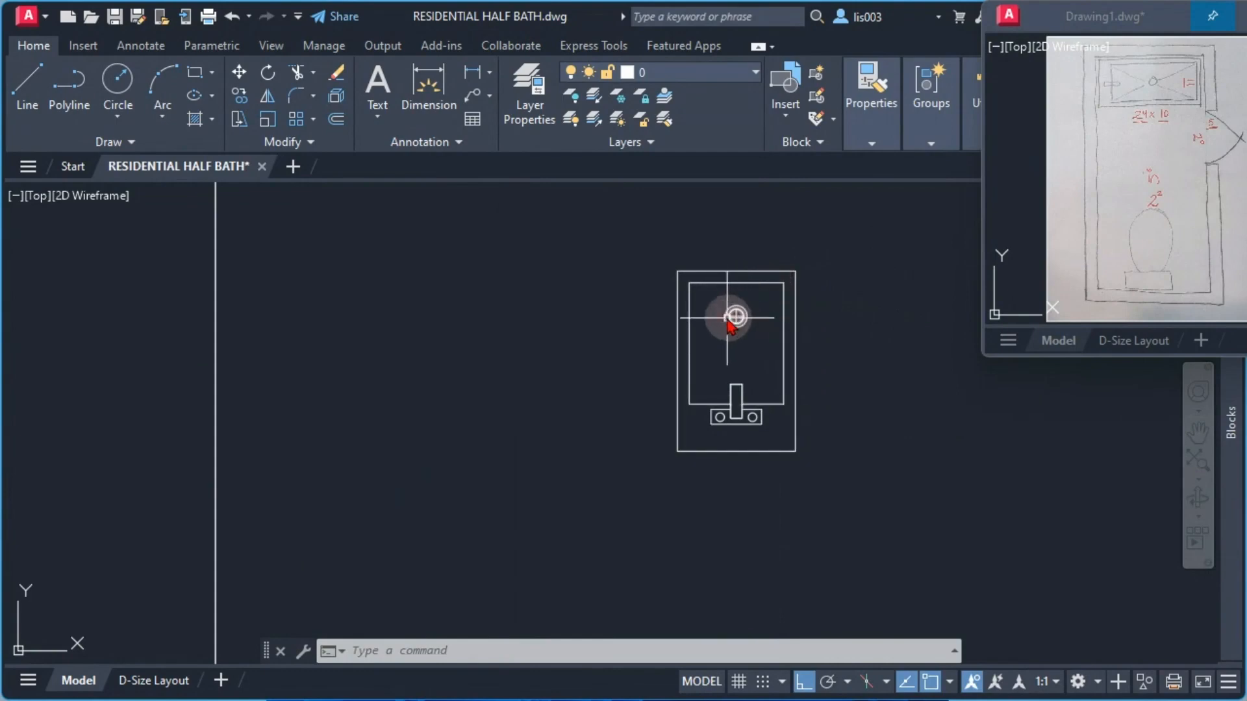
left_click(708, 408)
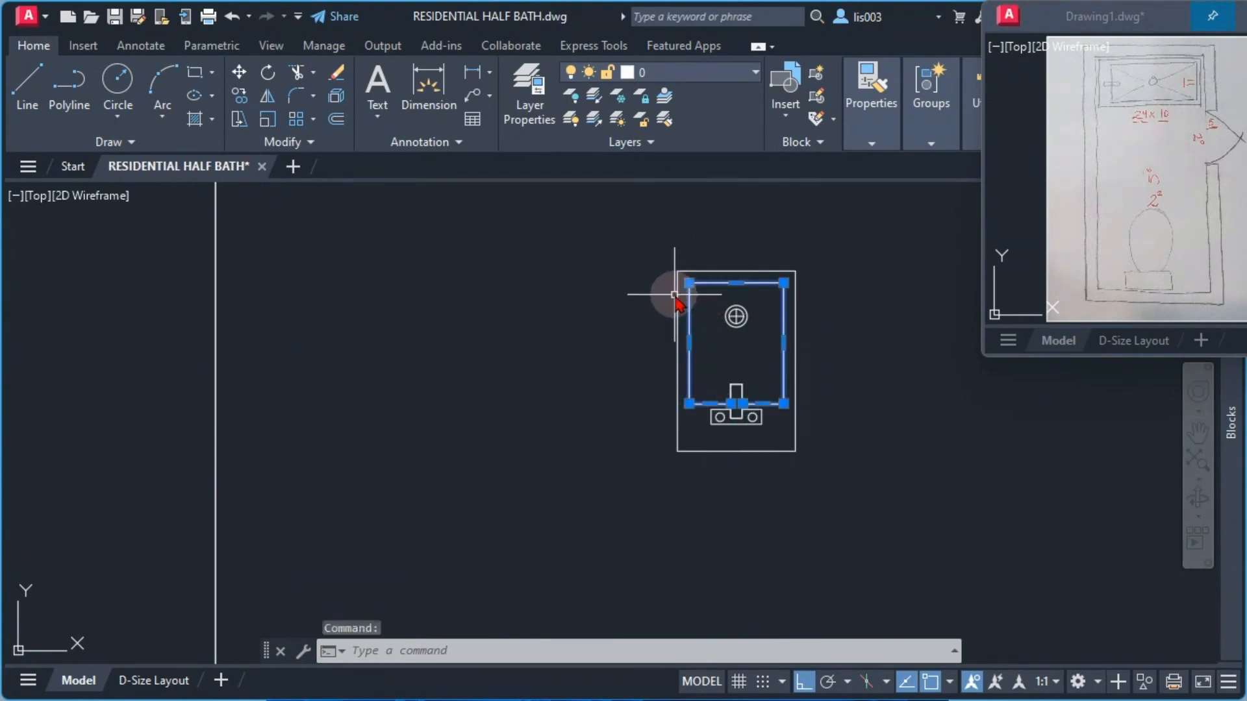
key("Escape")
left_click(666, 254)
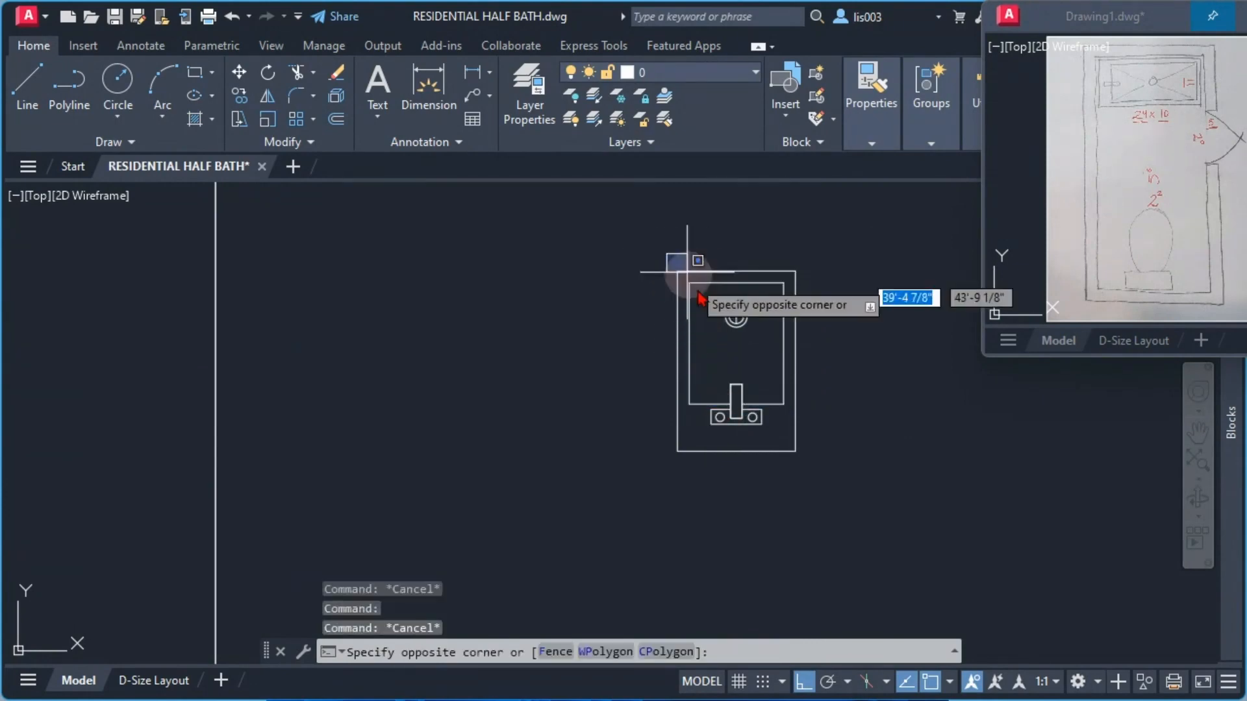
left_click(809, 462)
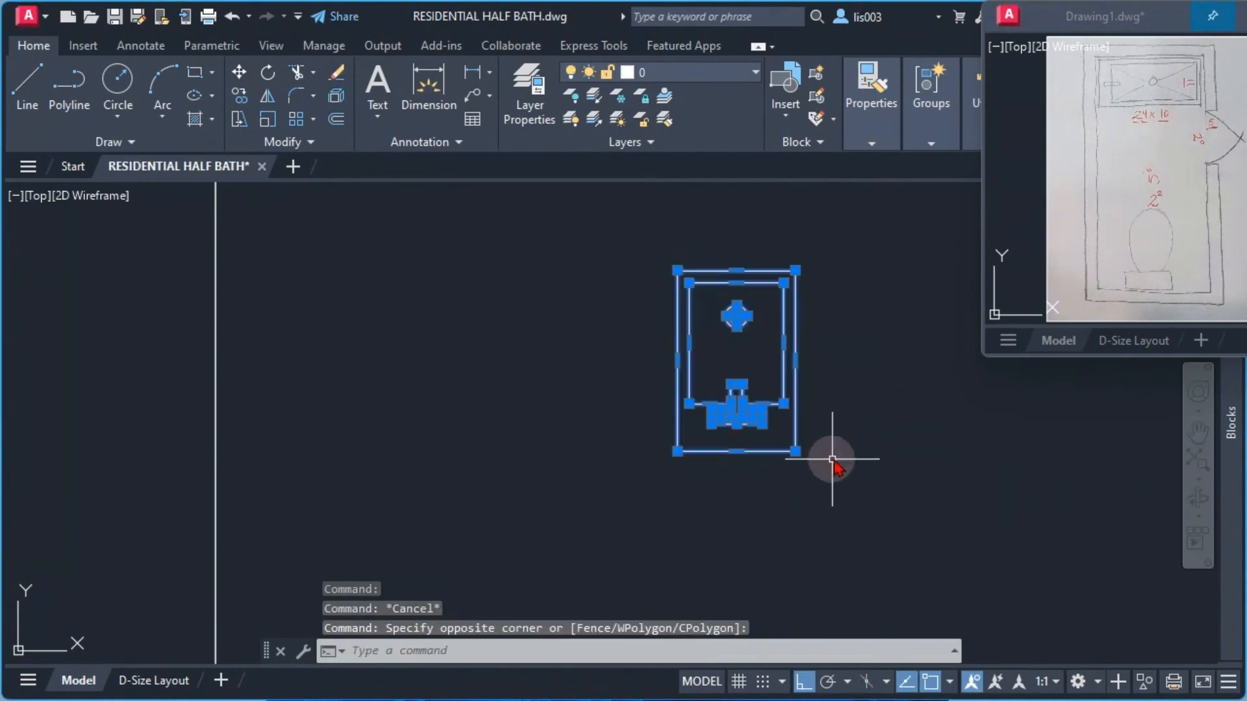
scroll(714, 423, "down", 3)
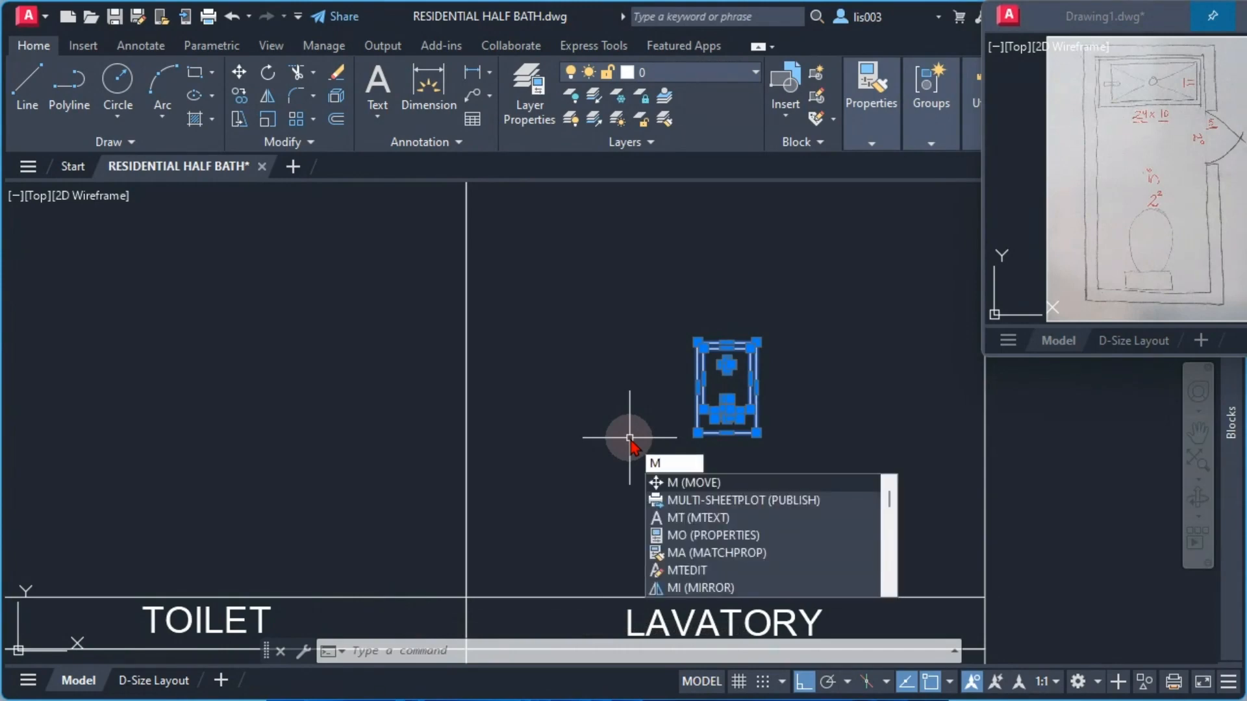
key("Return")
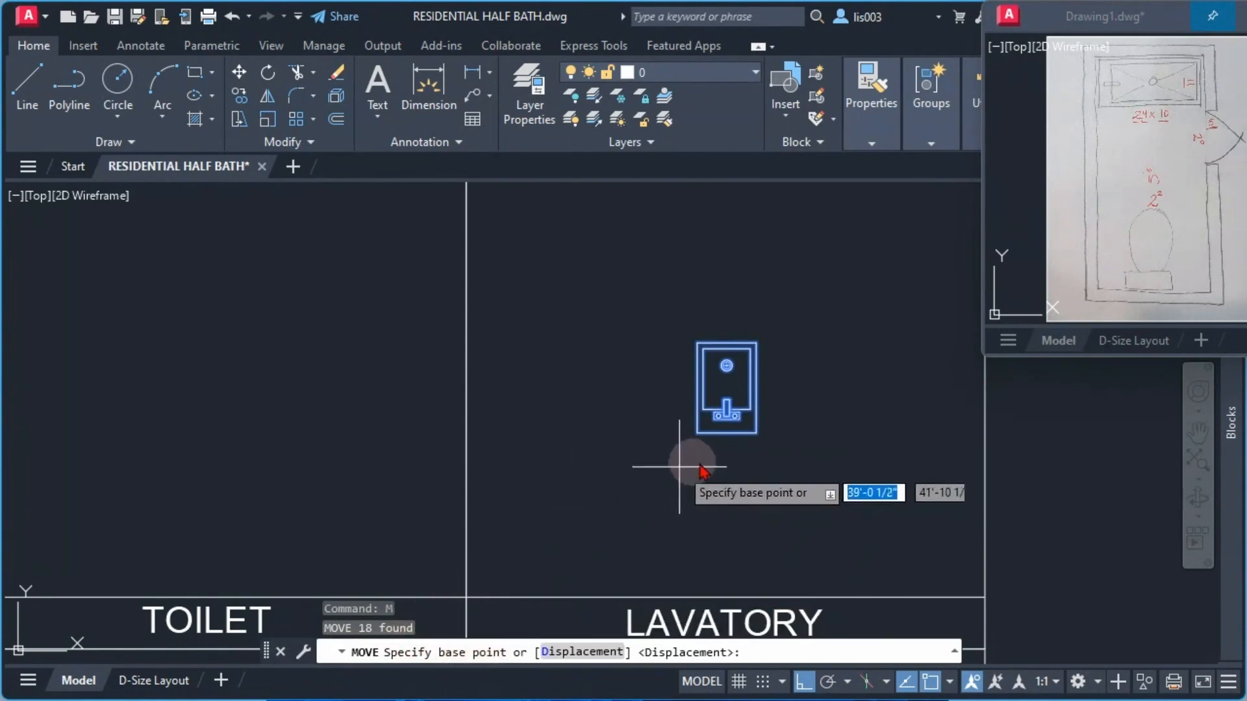
scroll(868, 392, "down", 3)
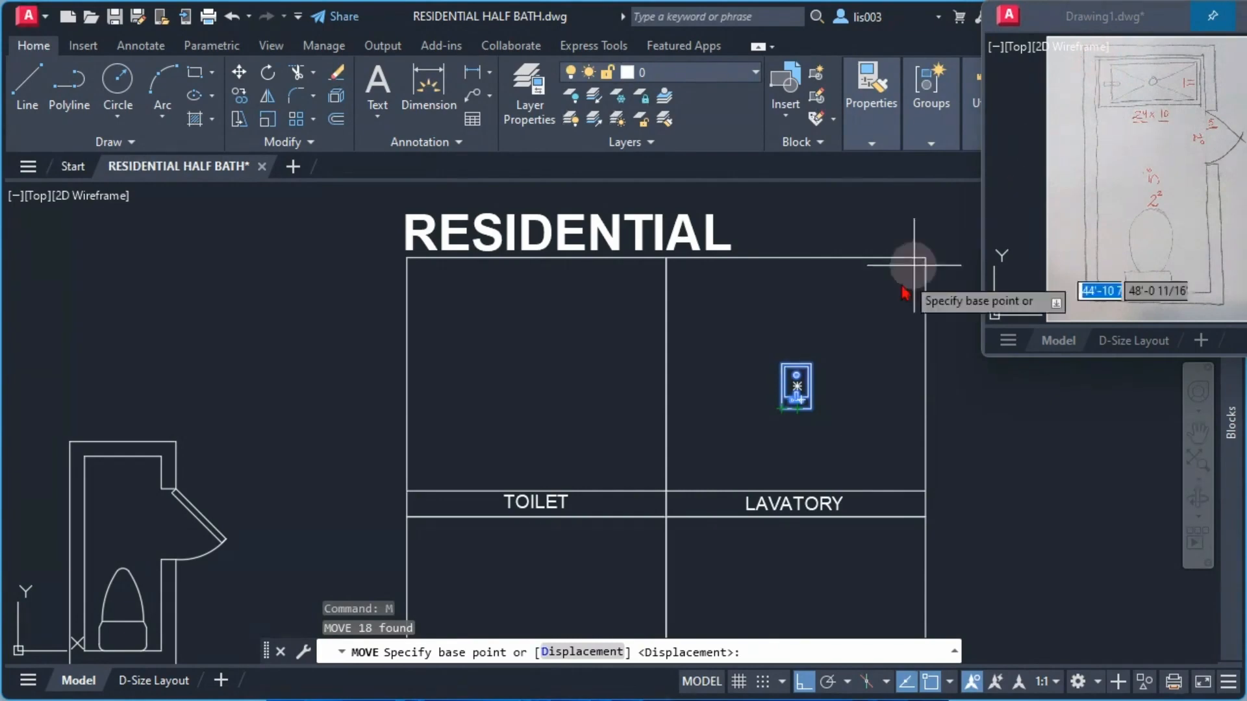
scroll(782, 411, "up", 5)
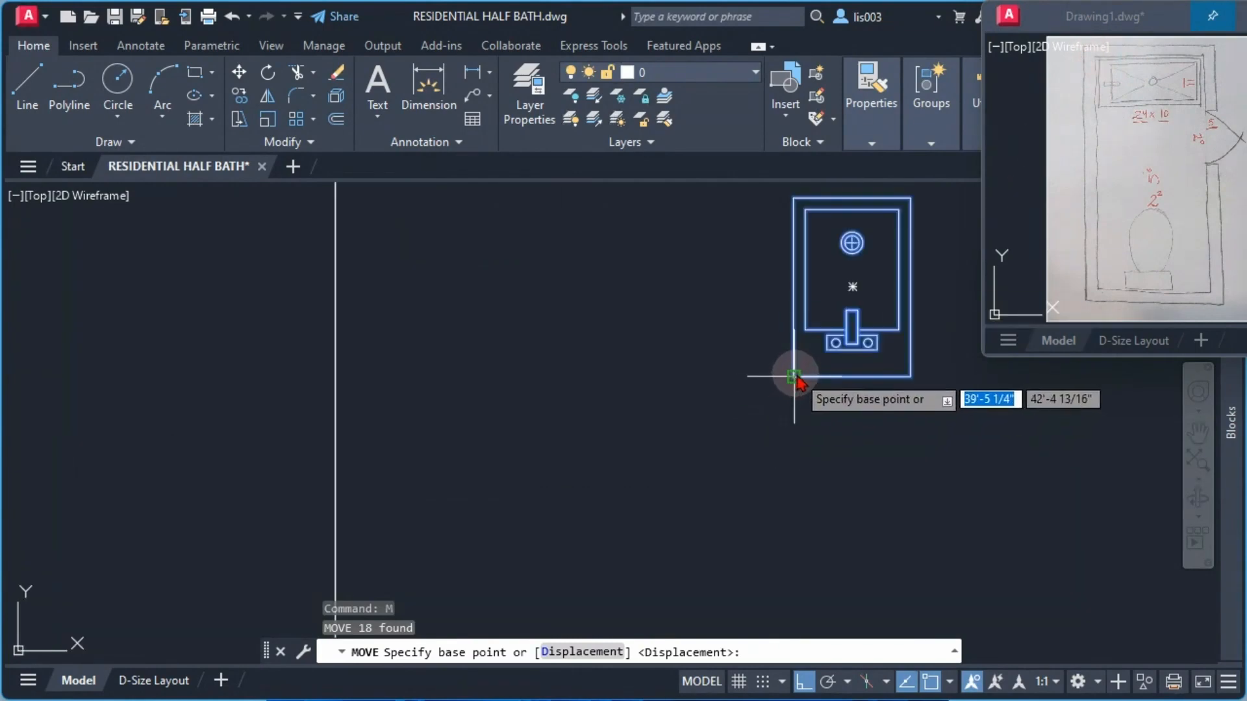
left_click(794, 375)
scroll(709, 432, "down", 5)
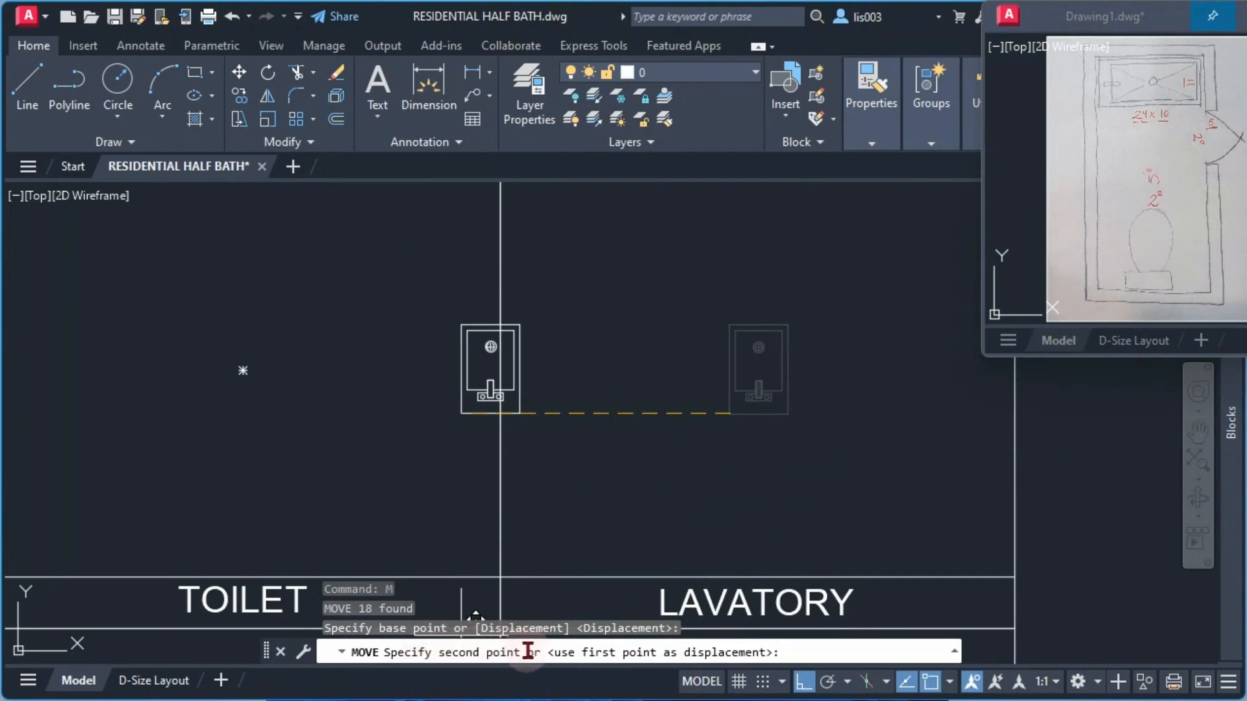
scroll(738, 446, "down", 5)
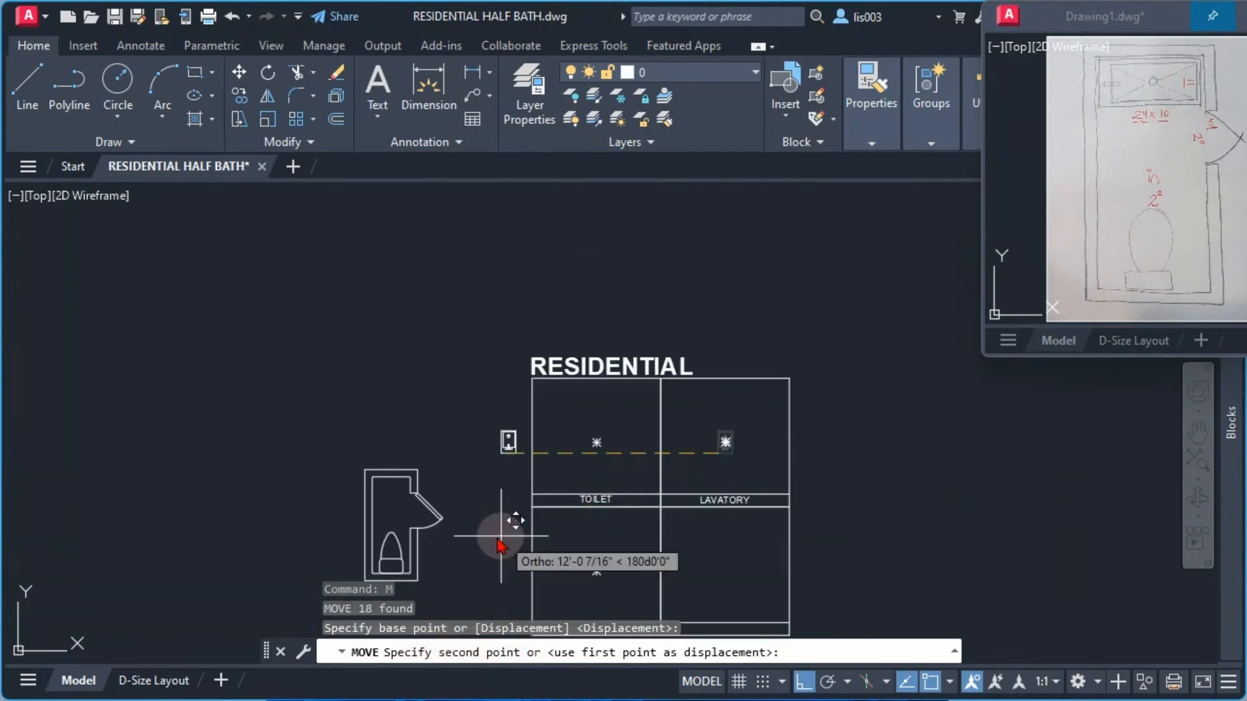
scroll(376, 492, "up", 6)
scroll(376, 492, "up", 3)
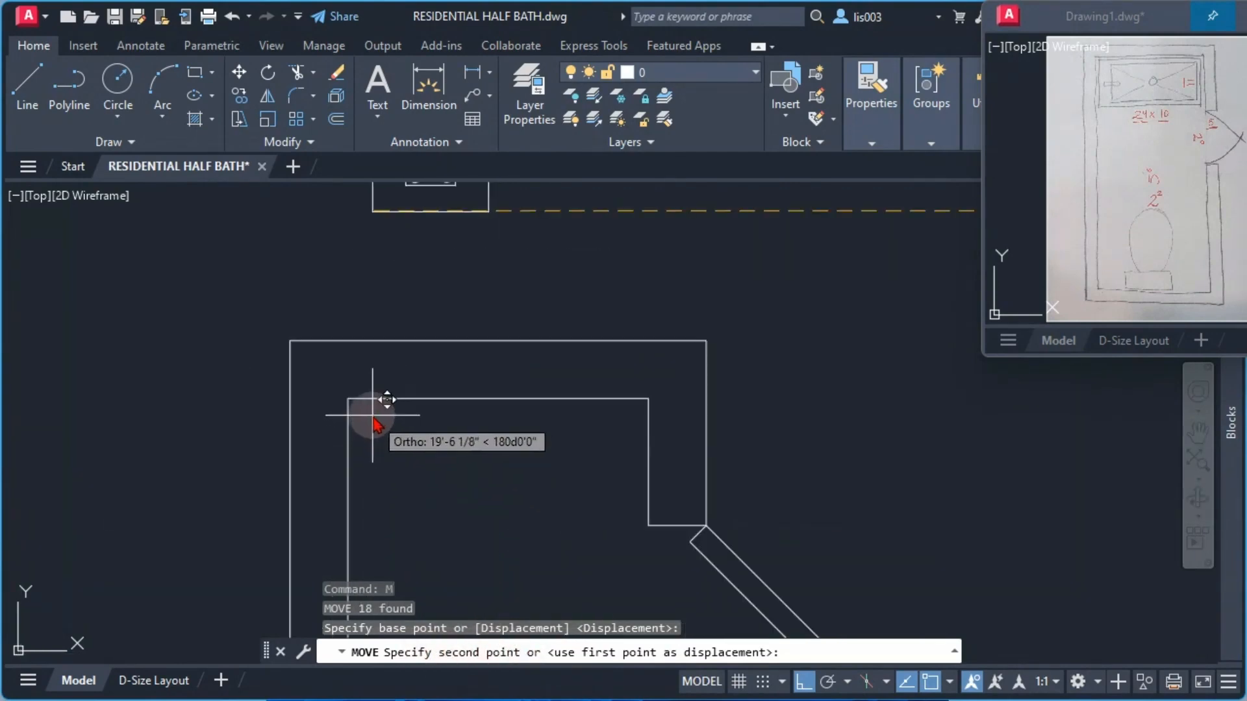
left_click(362, 402)
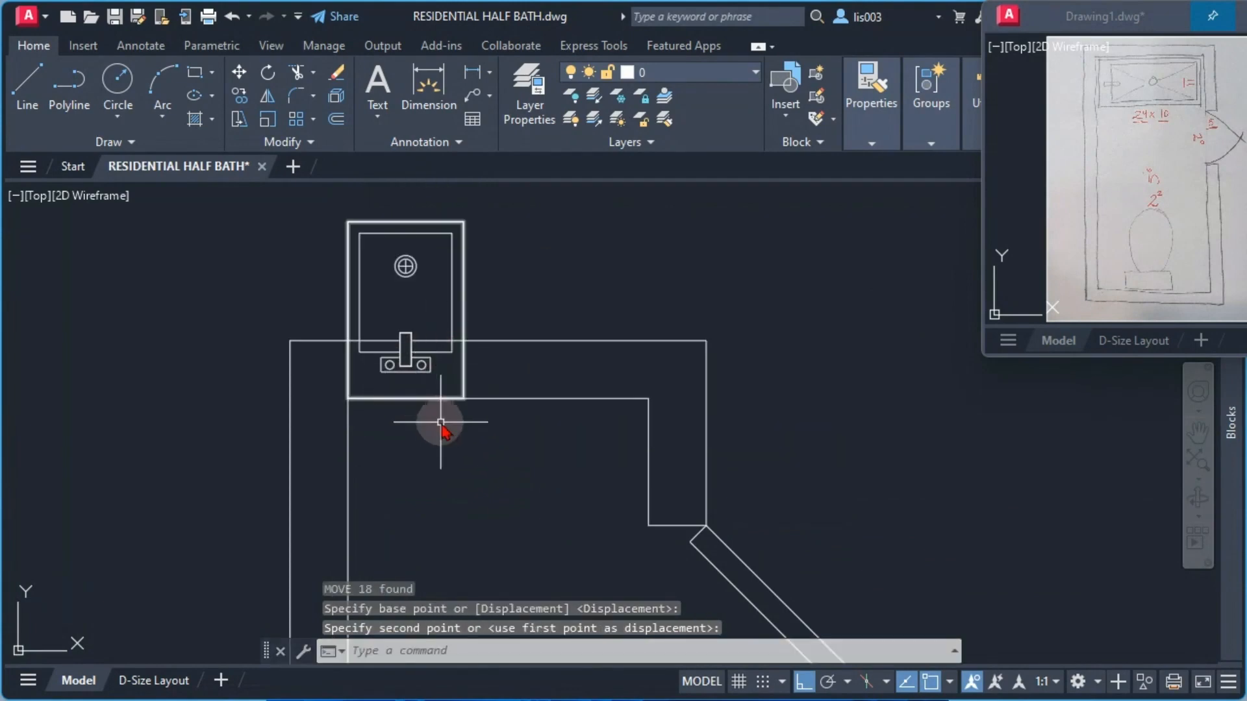
middle_click_drag(453, 449, 457, 477)
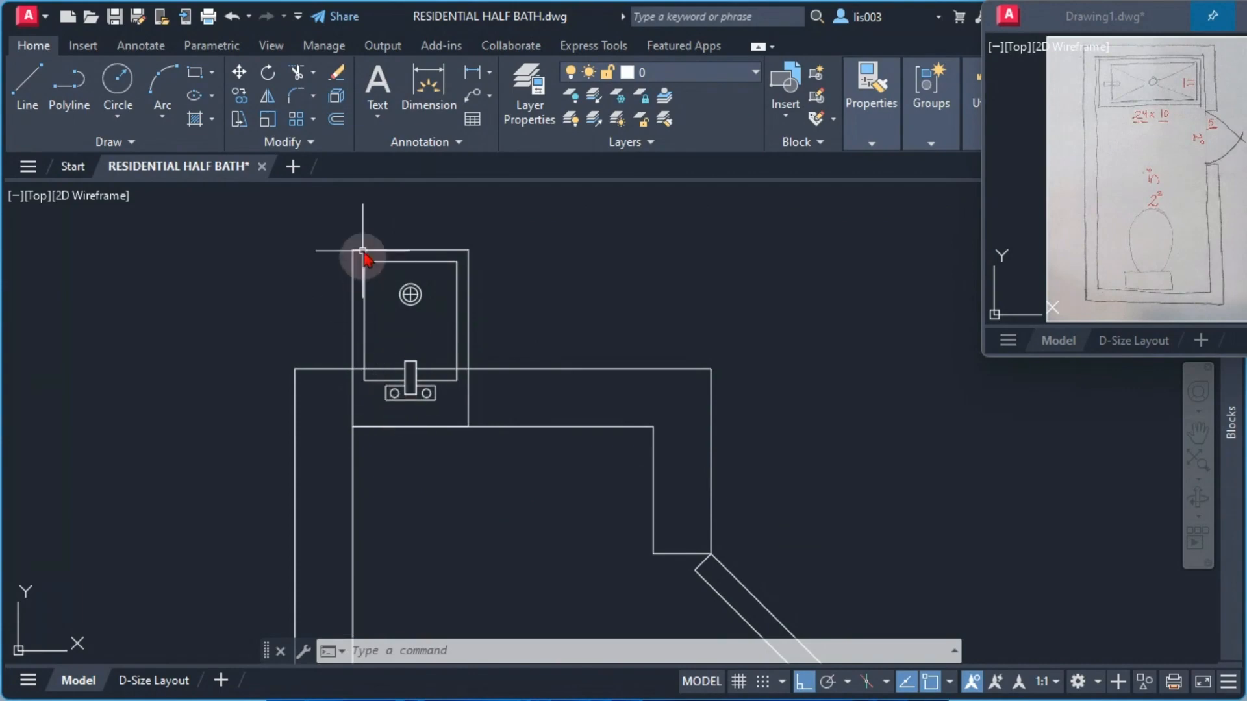
Rotate all the lavatory's lines 90 degrees clockwise about its lower-left corner so it lies inside the room along the top wall.
left_click(328, 222)
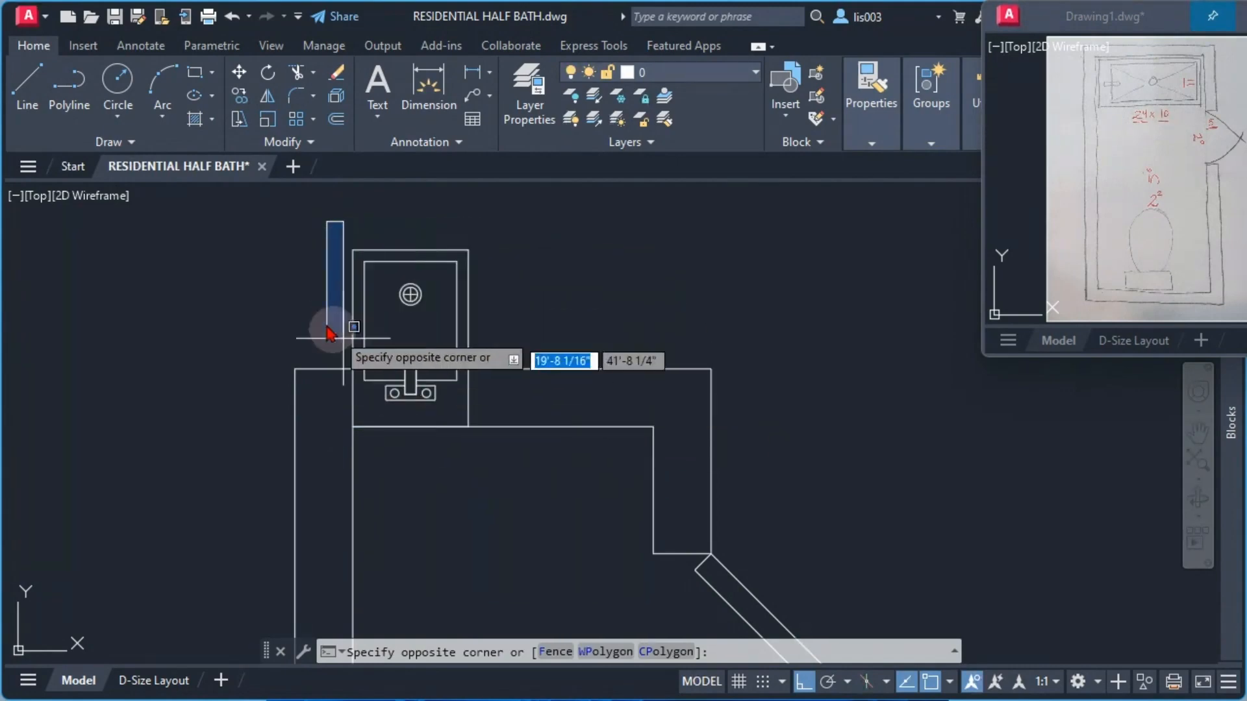
left_click(530, 481)
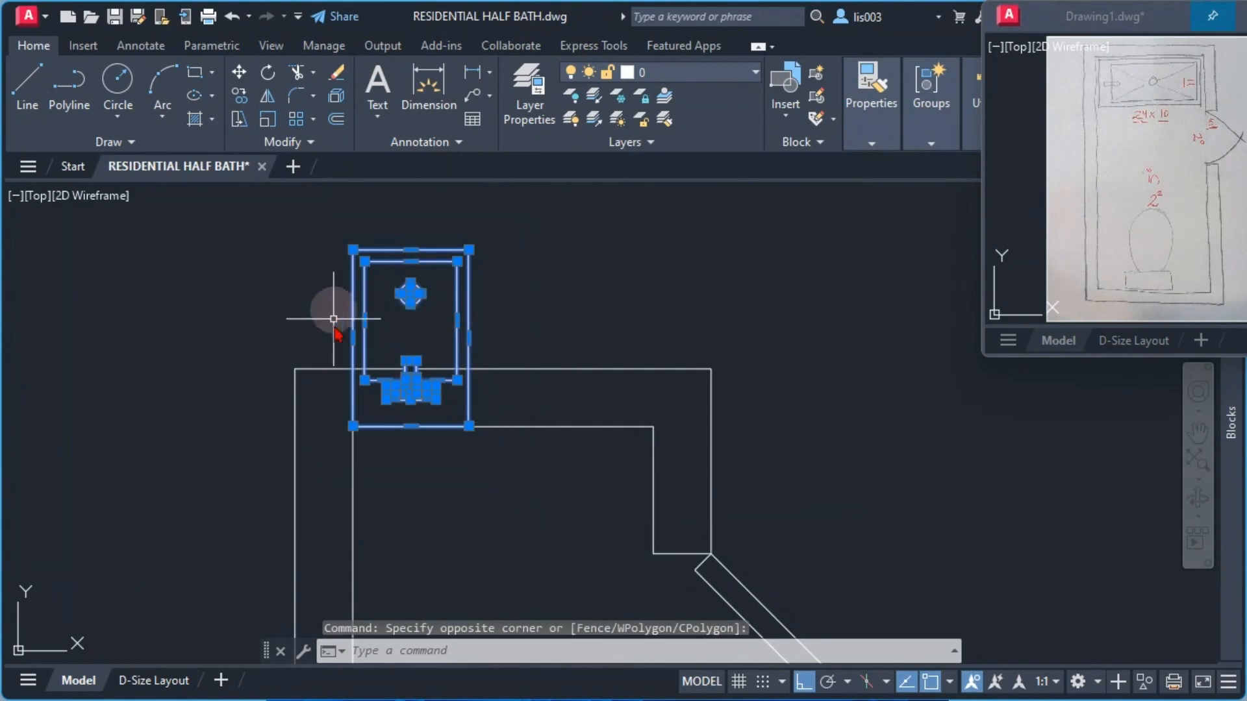
type("RO")
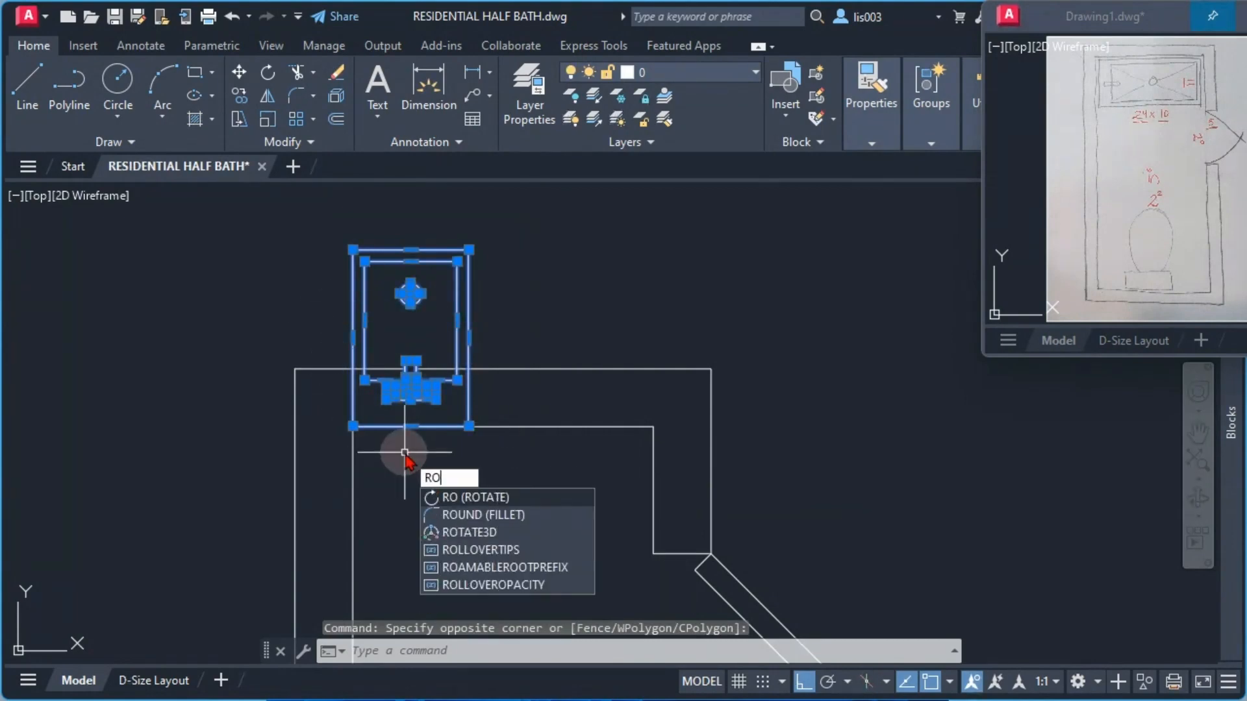
key("Return")
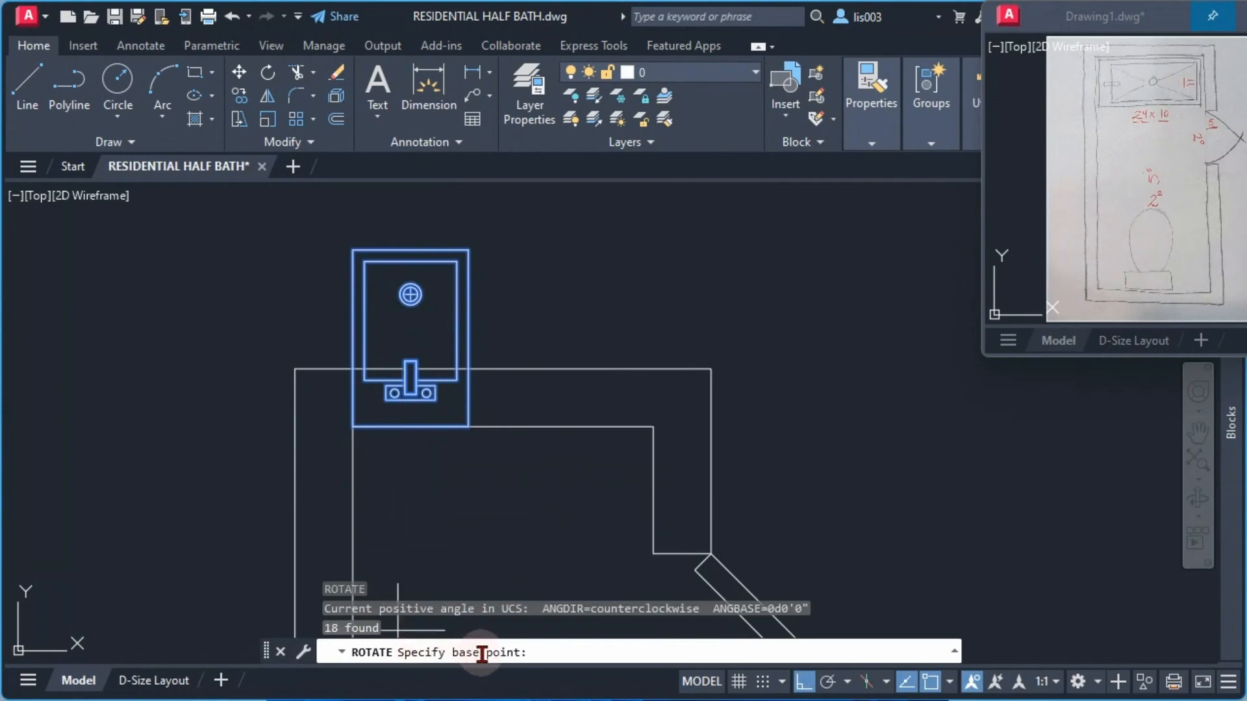
left_click(353, 426)
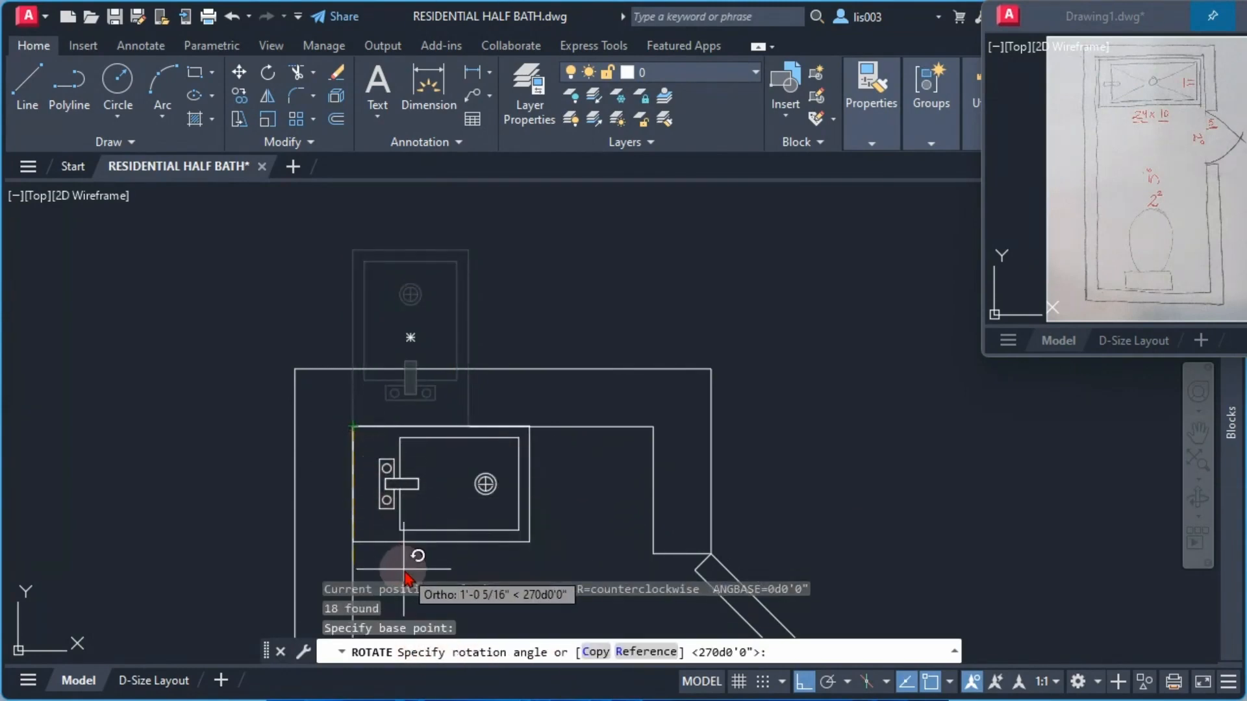
left_click(405, 577)
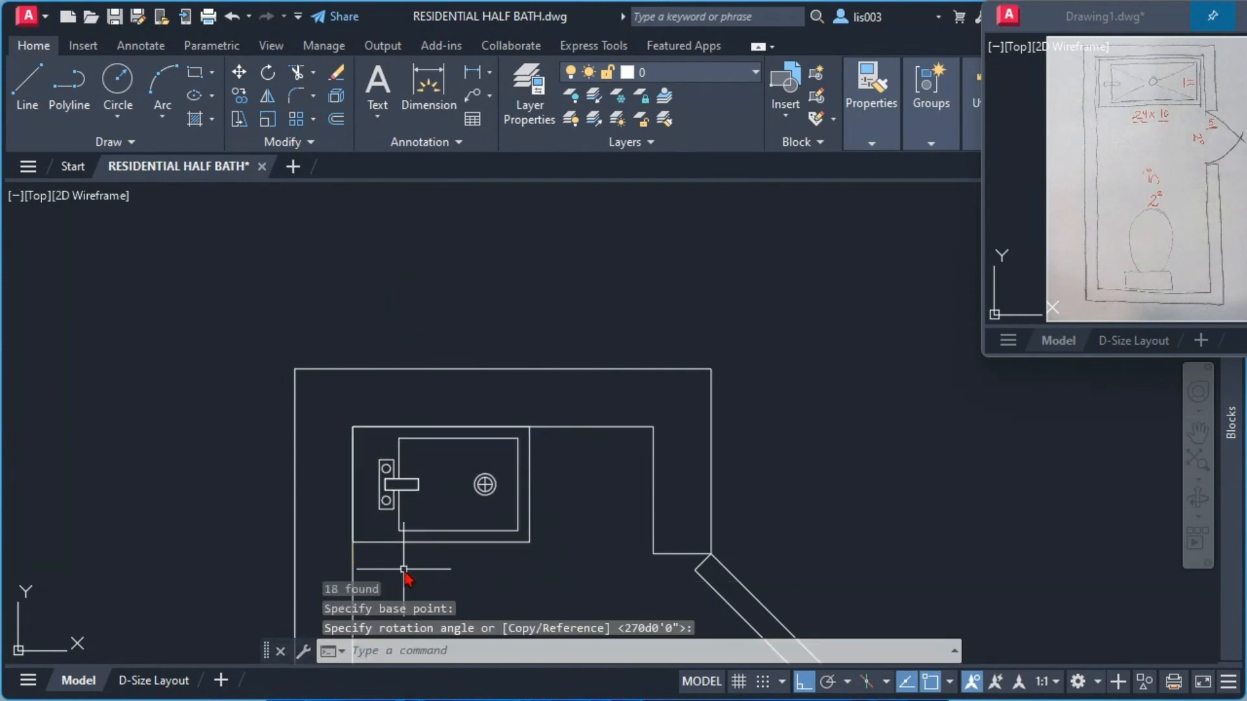
Stretch the right end of the lavatory's outer and inner rectangles to 24 inches from the outer rectangle's lower-left corner.
middle_click_drag(468, 484, 478, 354)
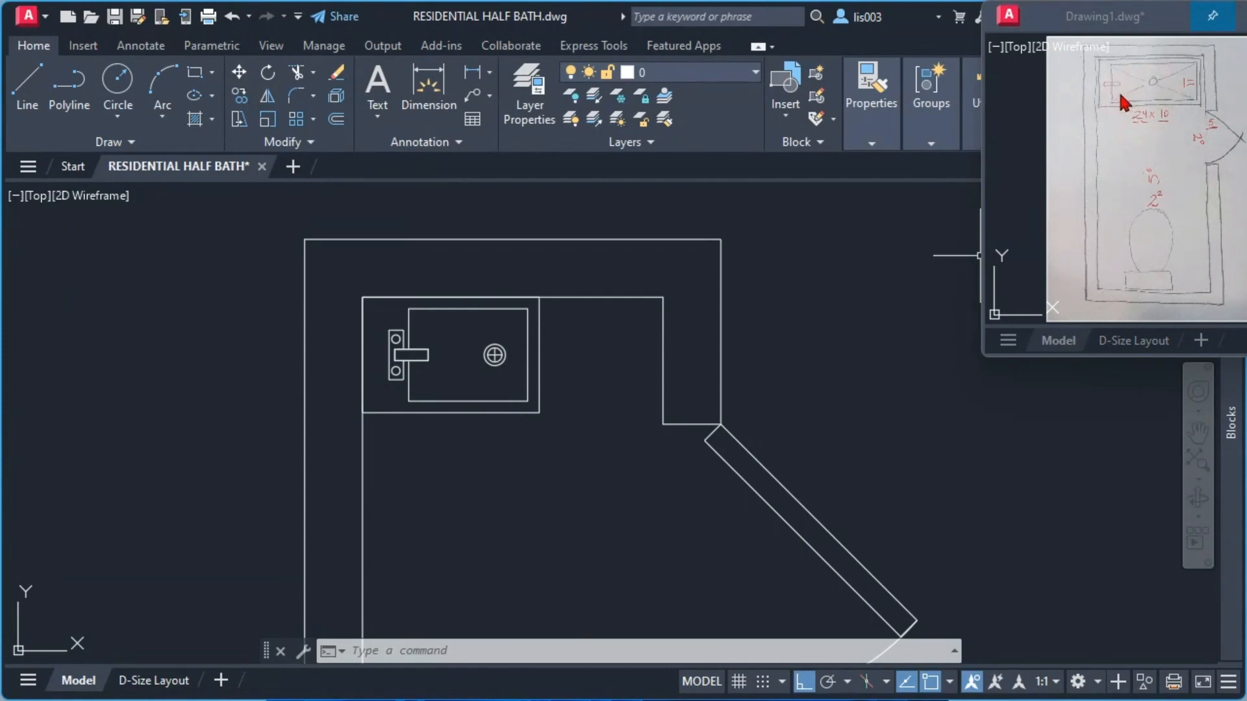
middle_click_drag(566, 360, 578, 370)
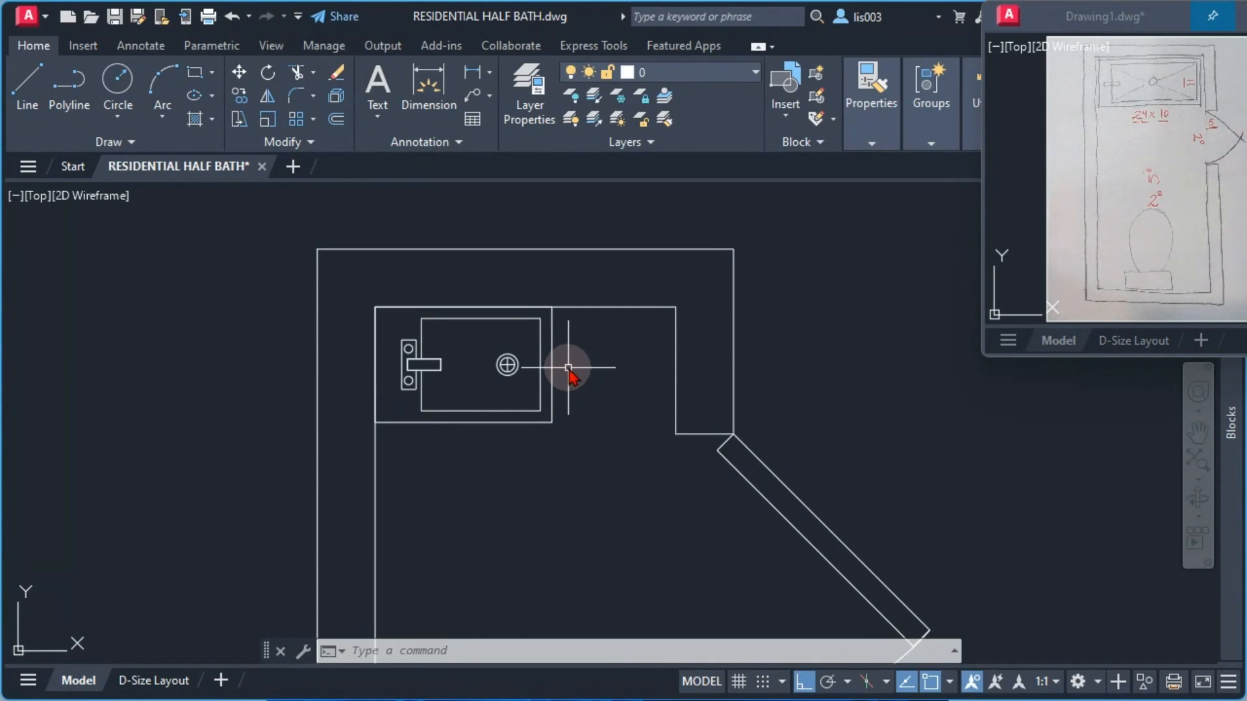
type("S")
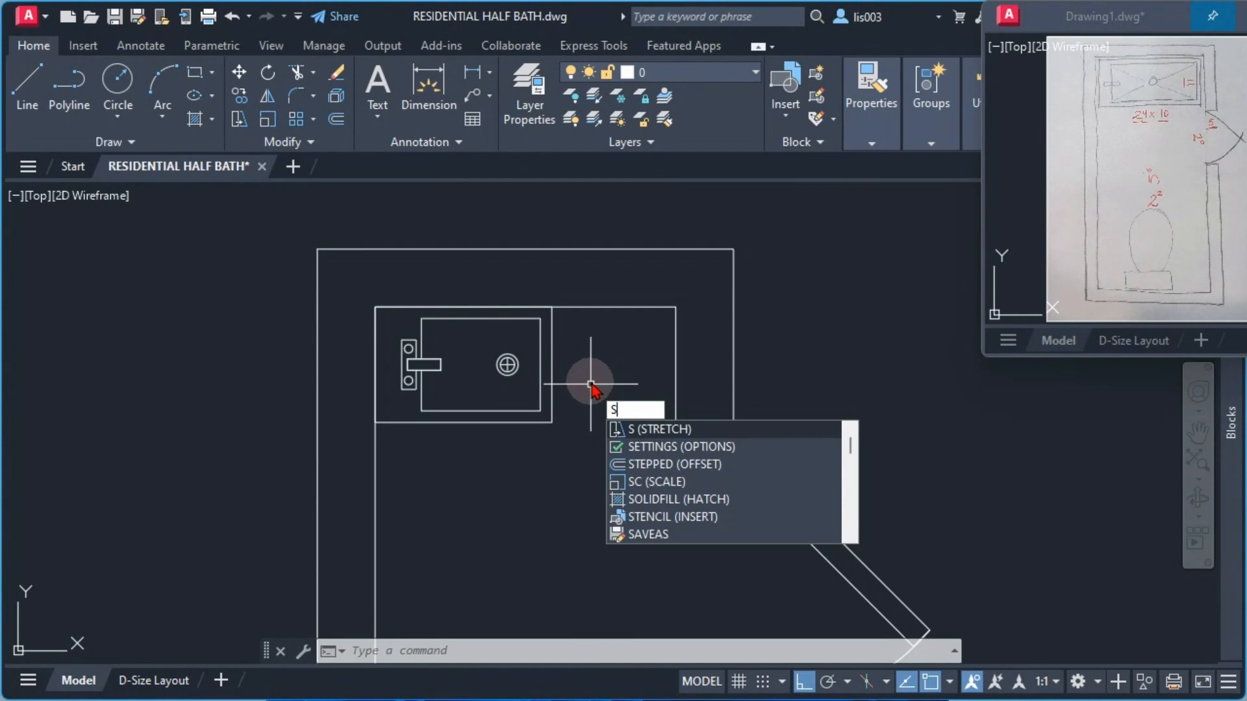
key("Return")
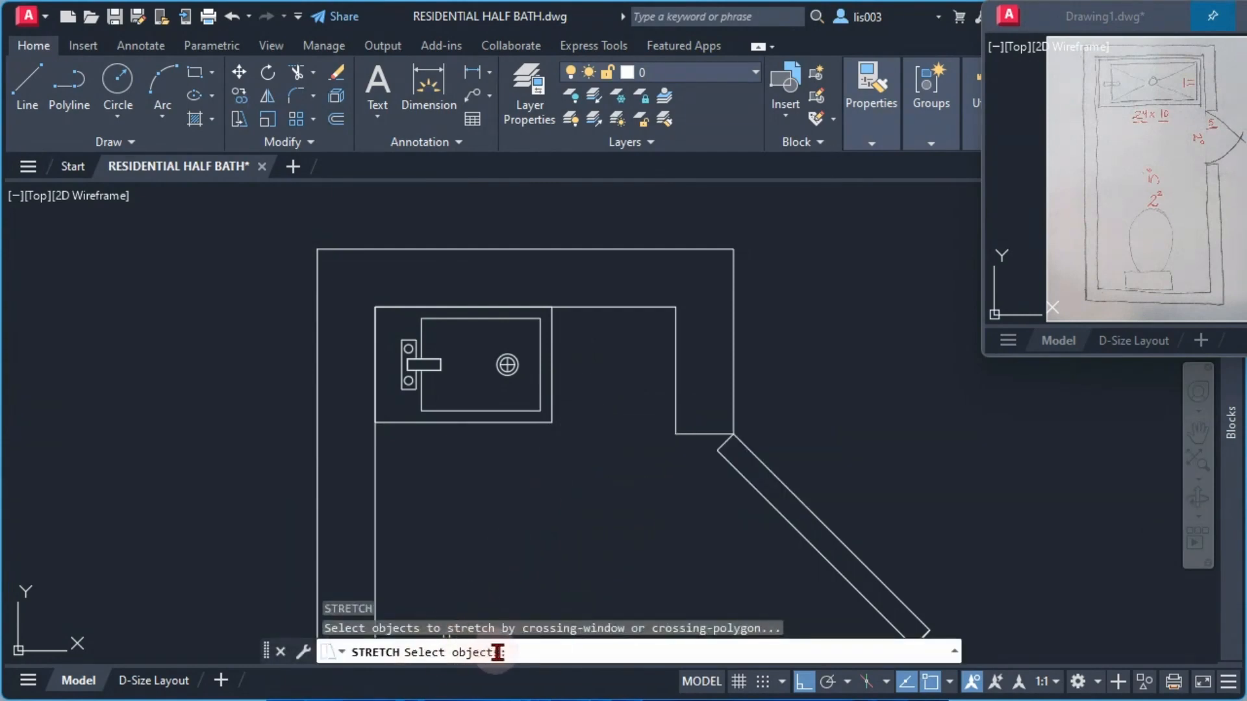
scroll(454, 389, "up", 3)
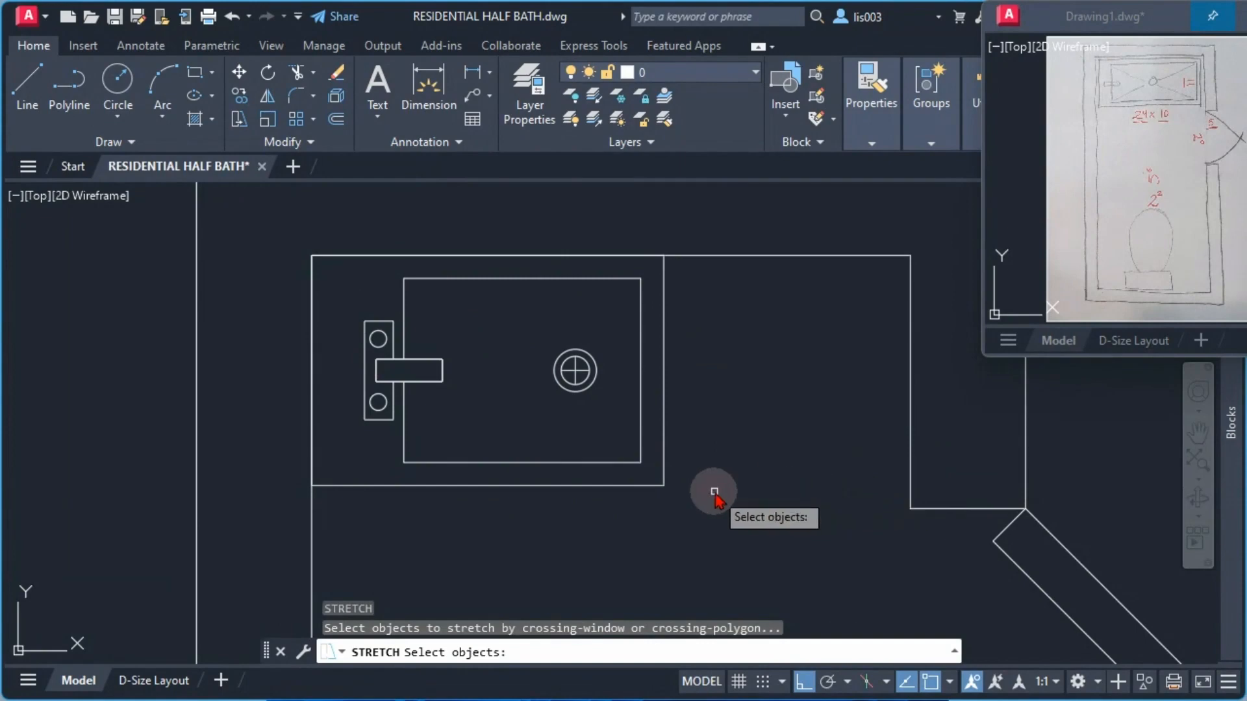
left_click(702, 526)
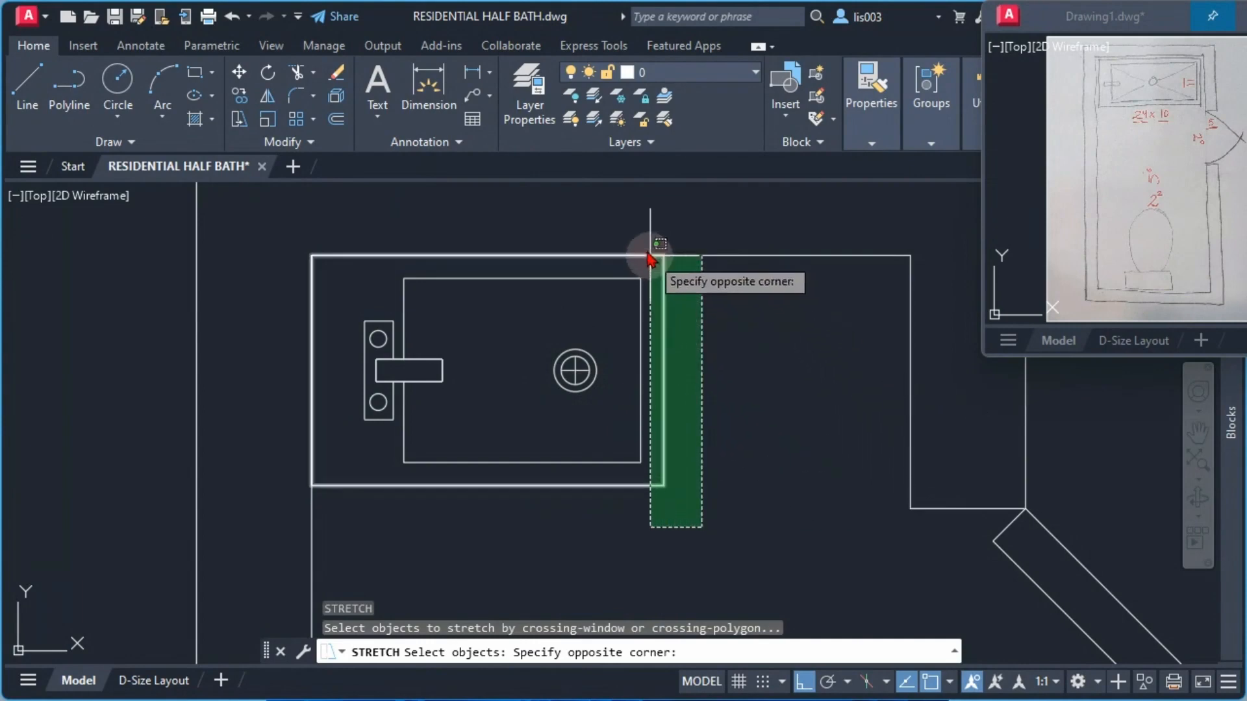
left_click(626, 194)
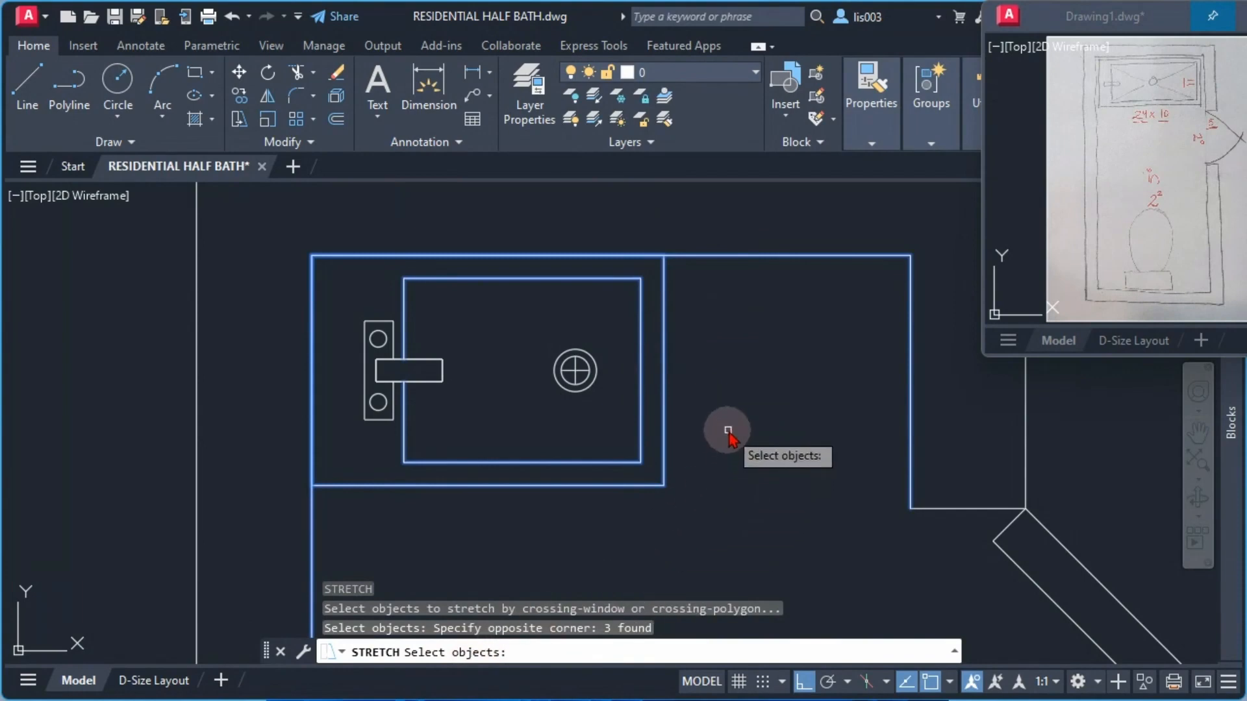
key("Return")
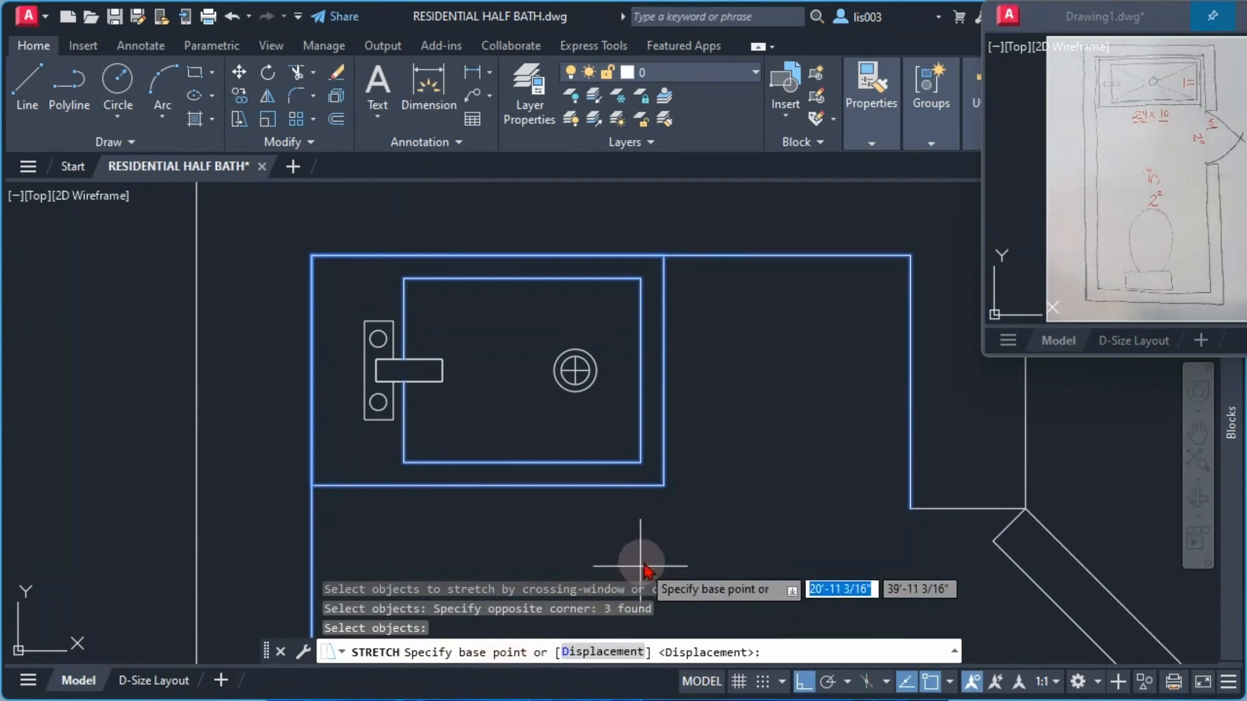
left_click(663, 486)
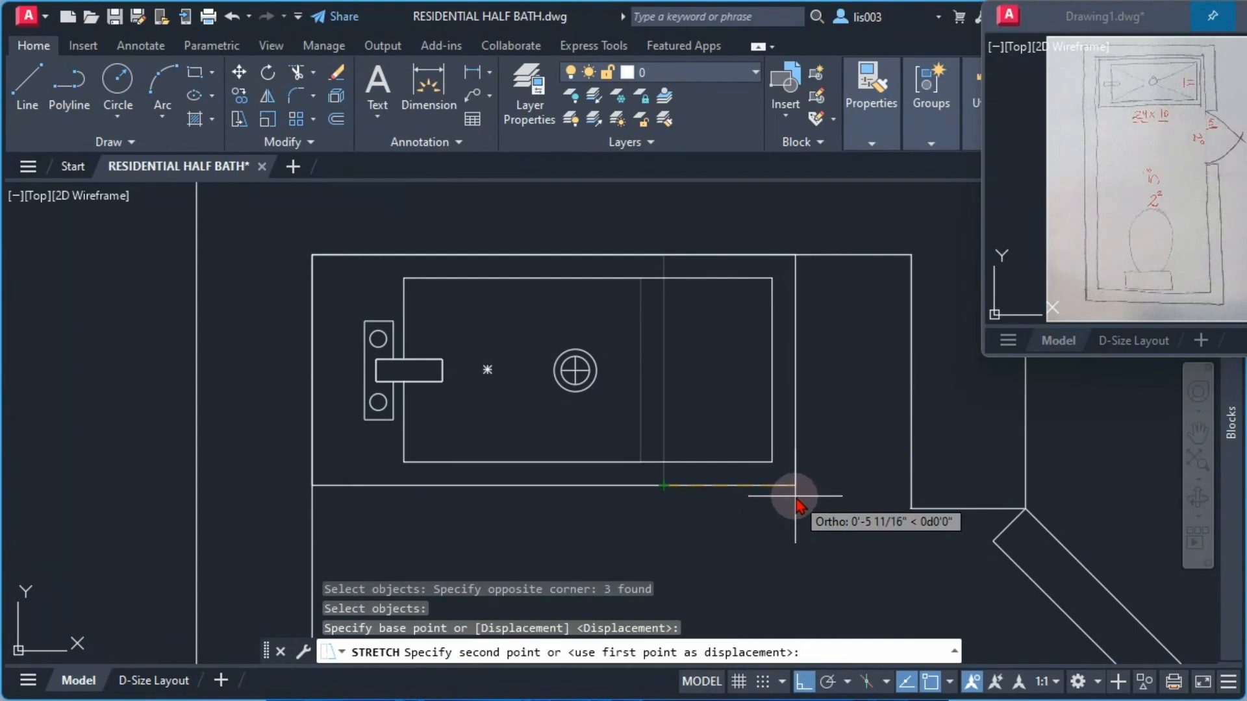
type("FR")
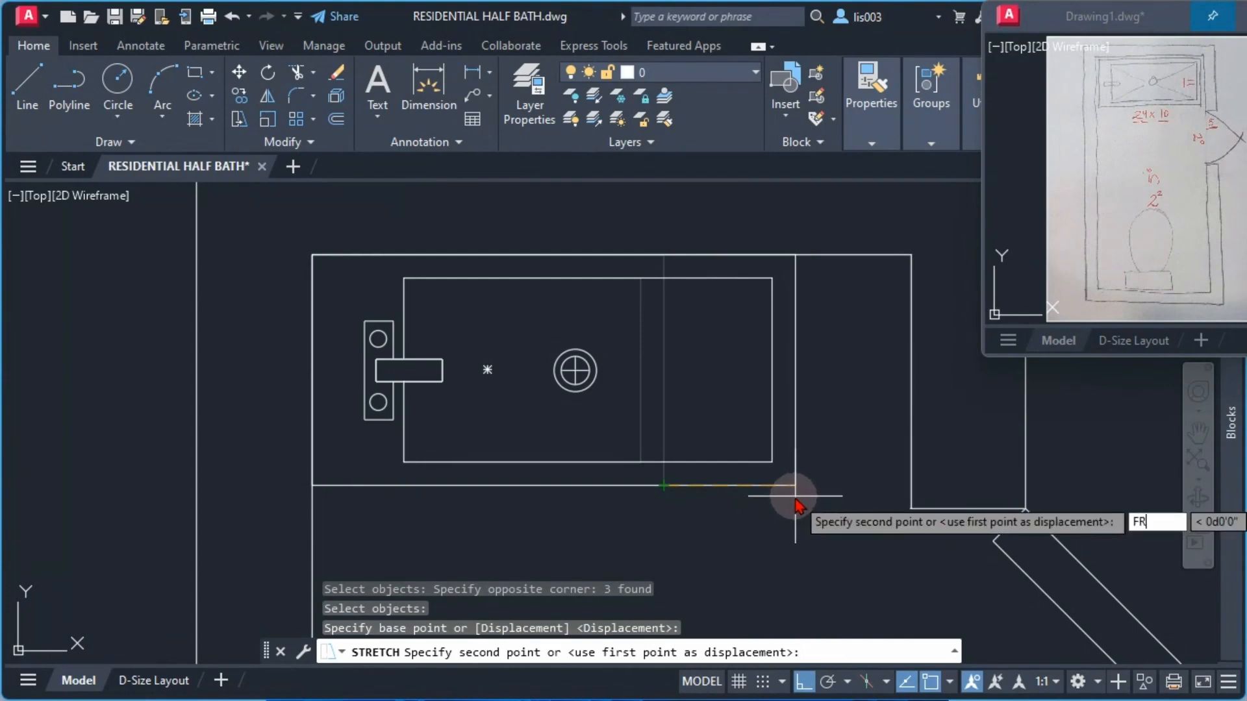
type("OM")
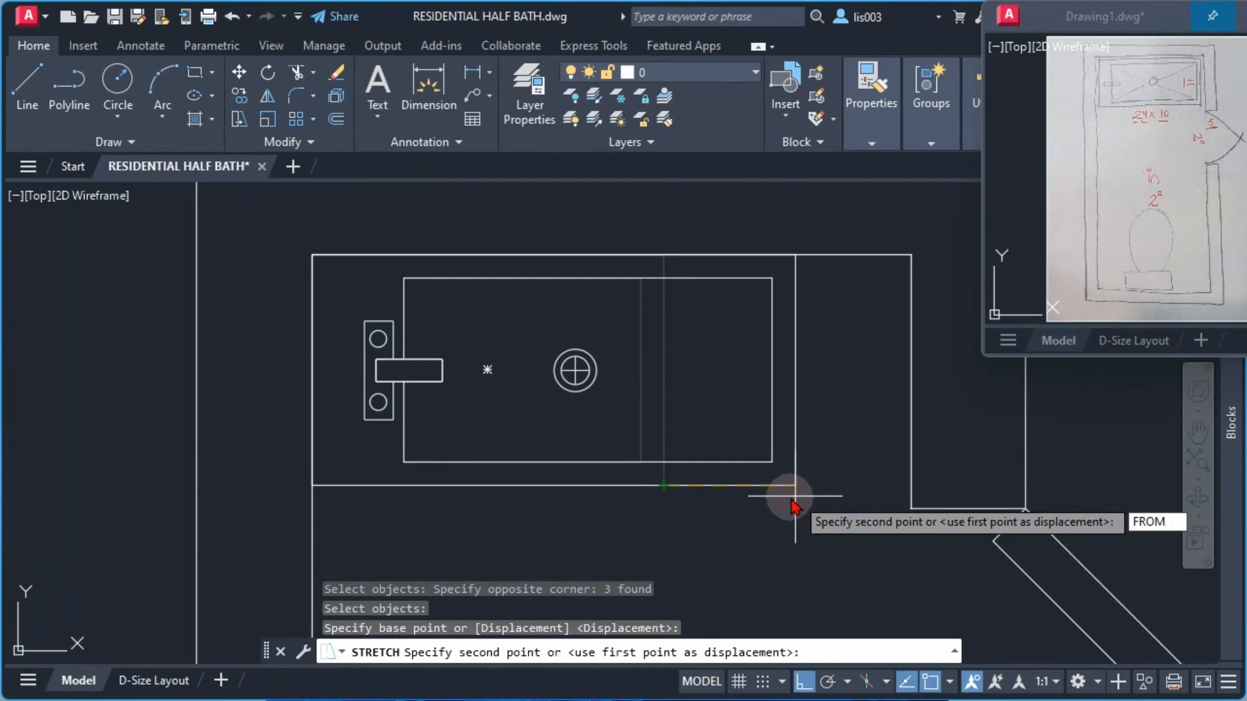
key("Return")
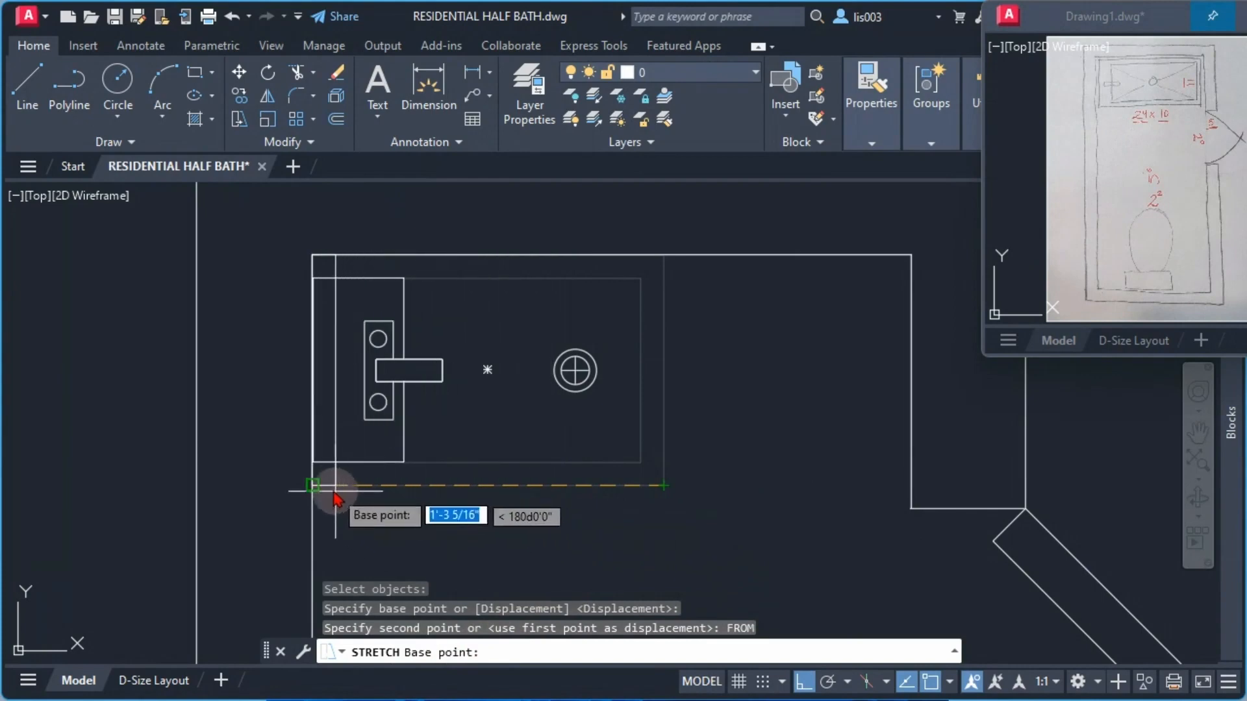
left_click(315, 486)
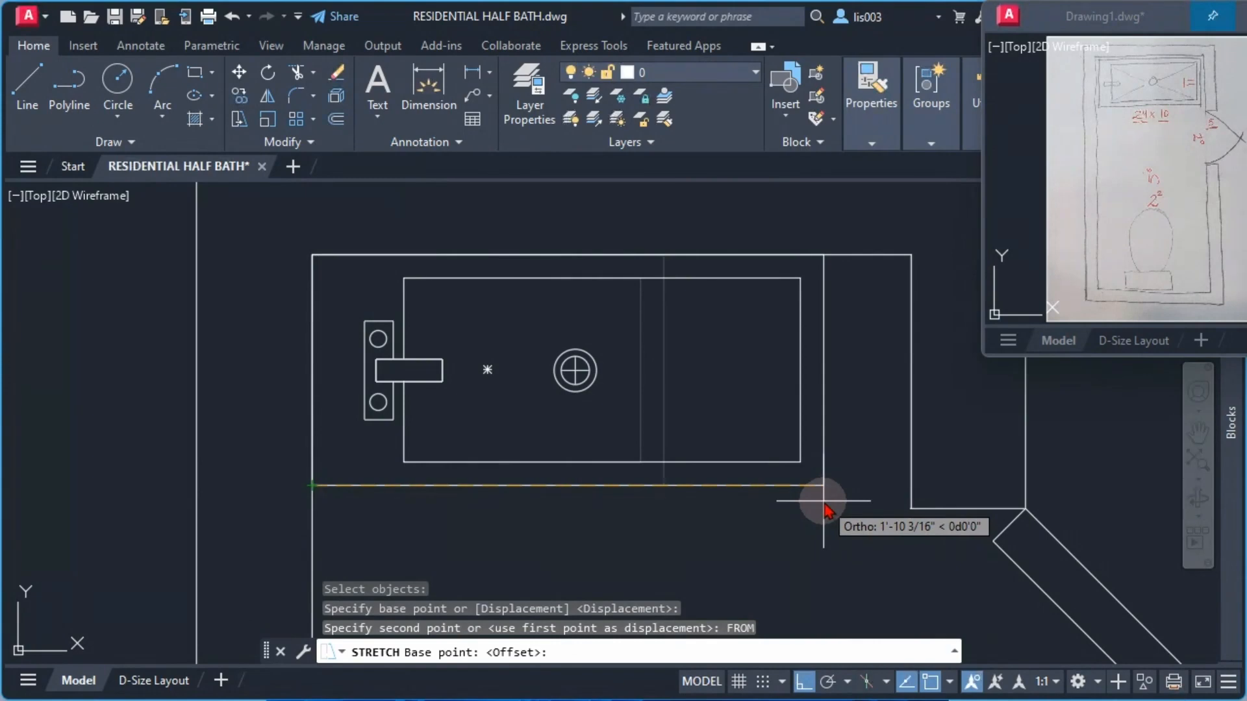
type("24")
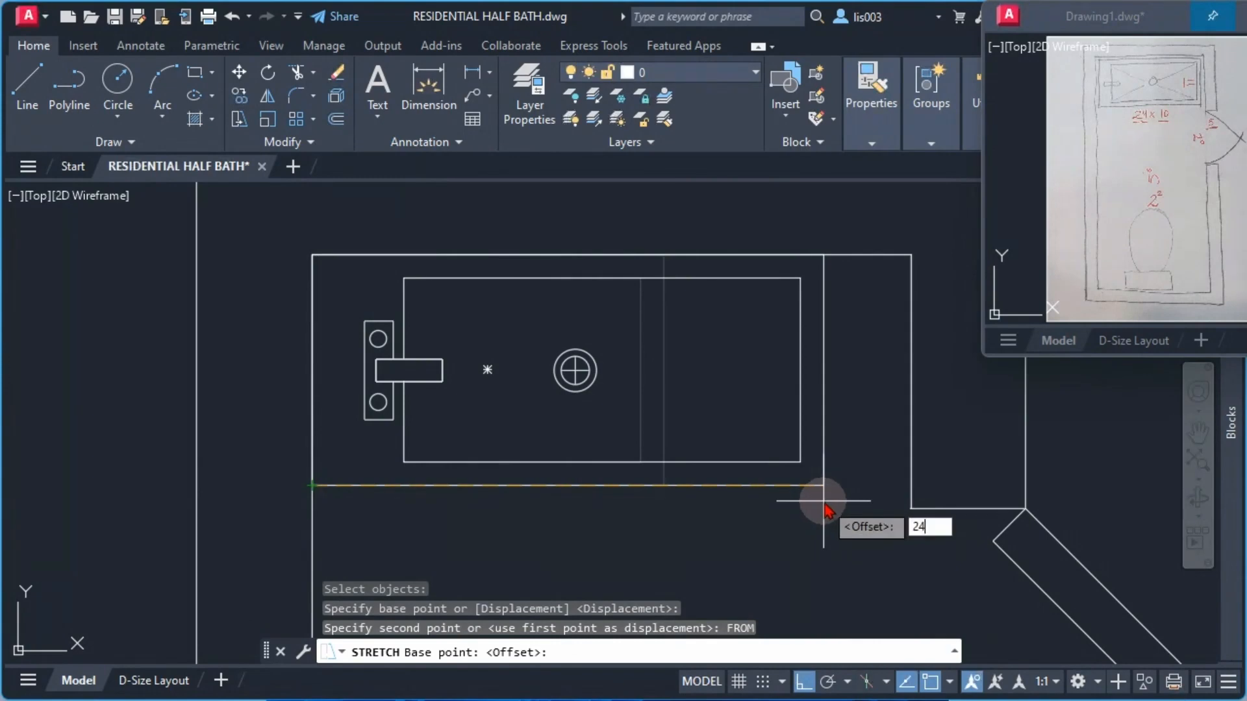
key("Return")
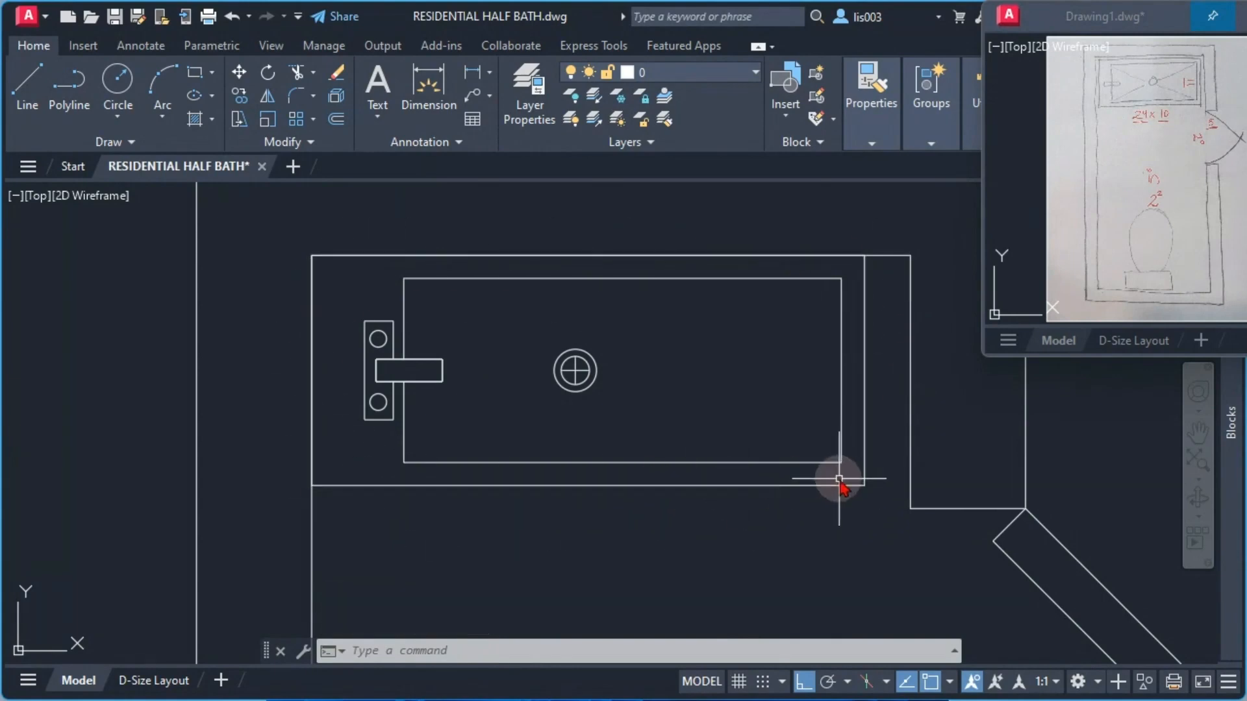
Convert all the lavatory's lines into a block named LAVATORY_24X10 with its base point at the upper-left corner.
middle_click_drag(841, 475, 818, 479)
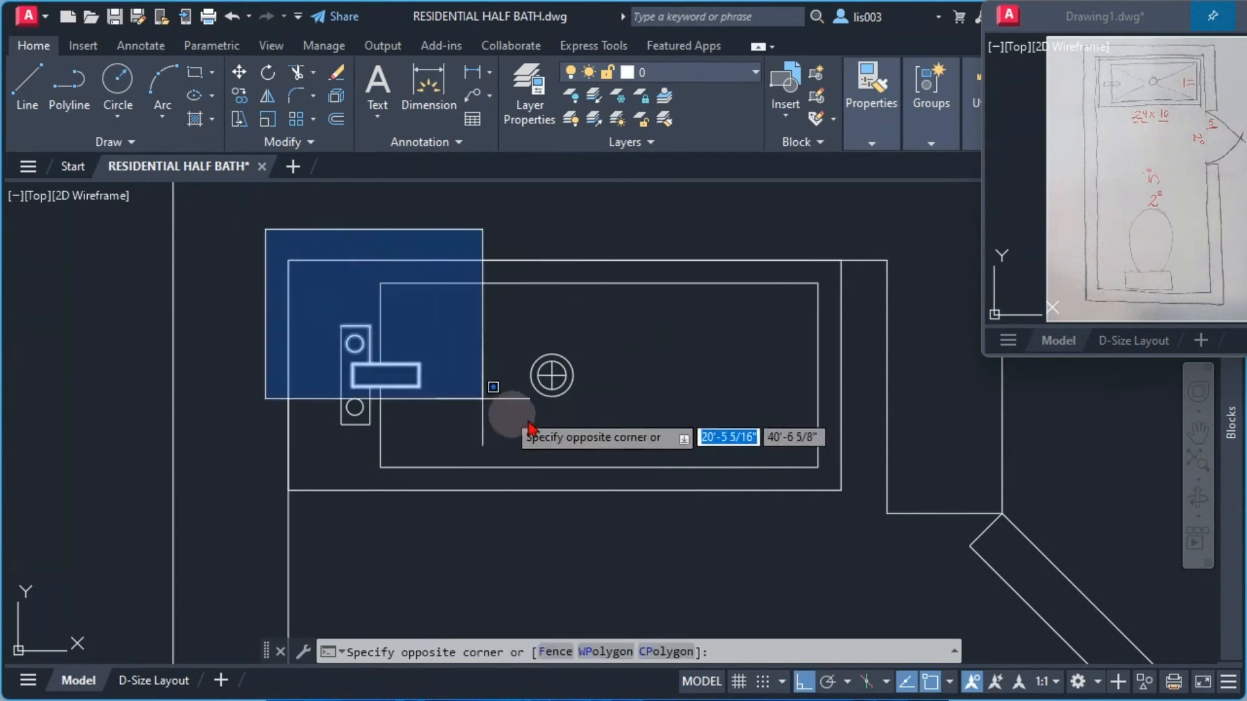
left_click(844, 510)
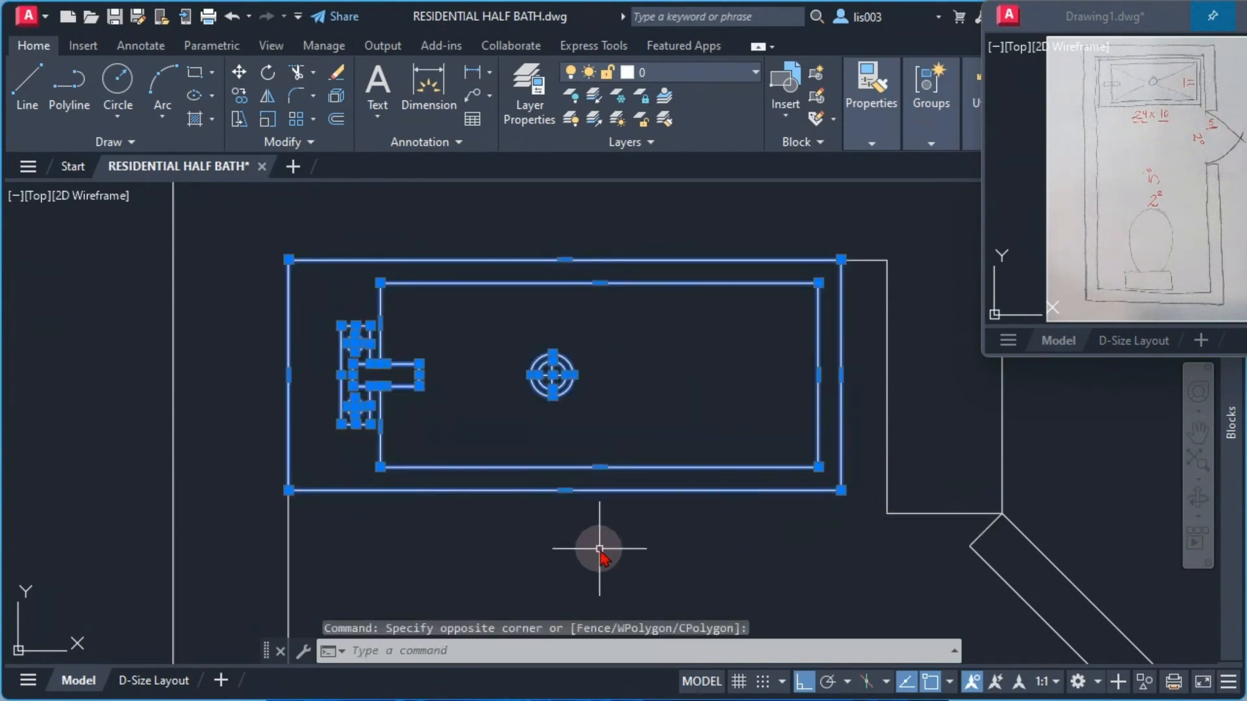
type("B")
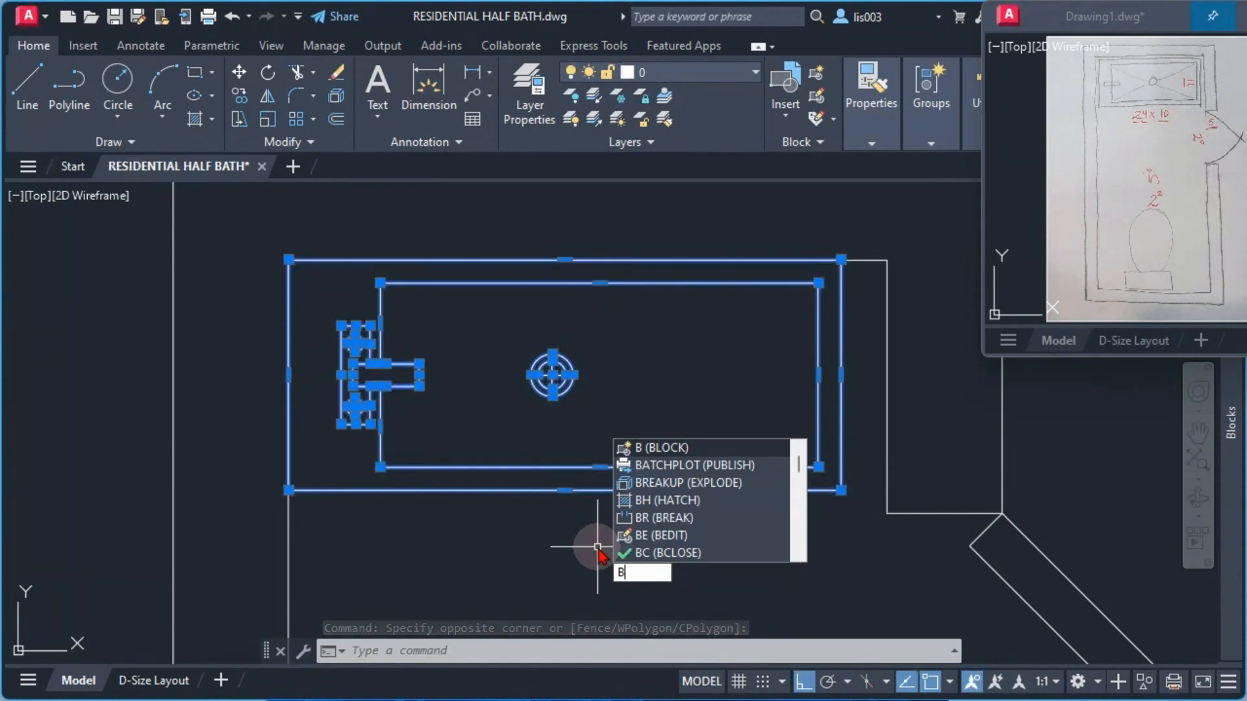
key("Return")
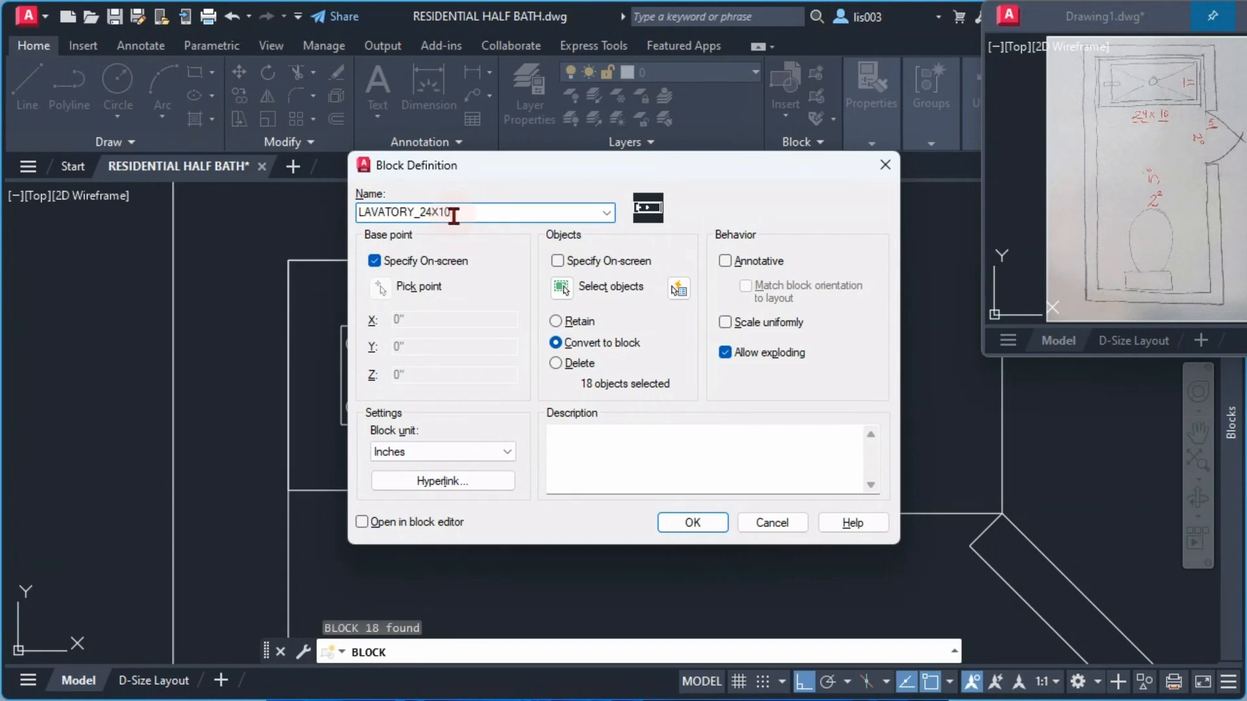
left_click(665, 528)
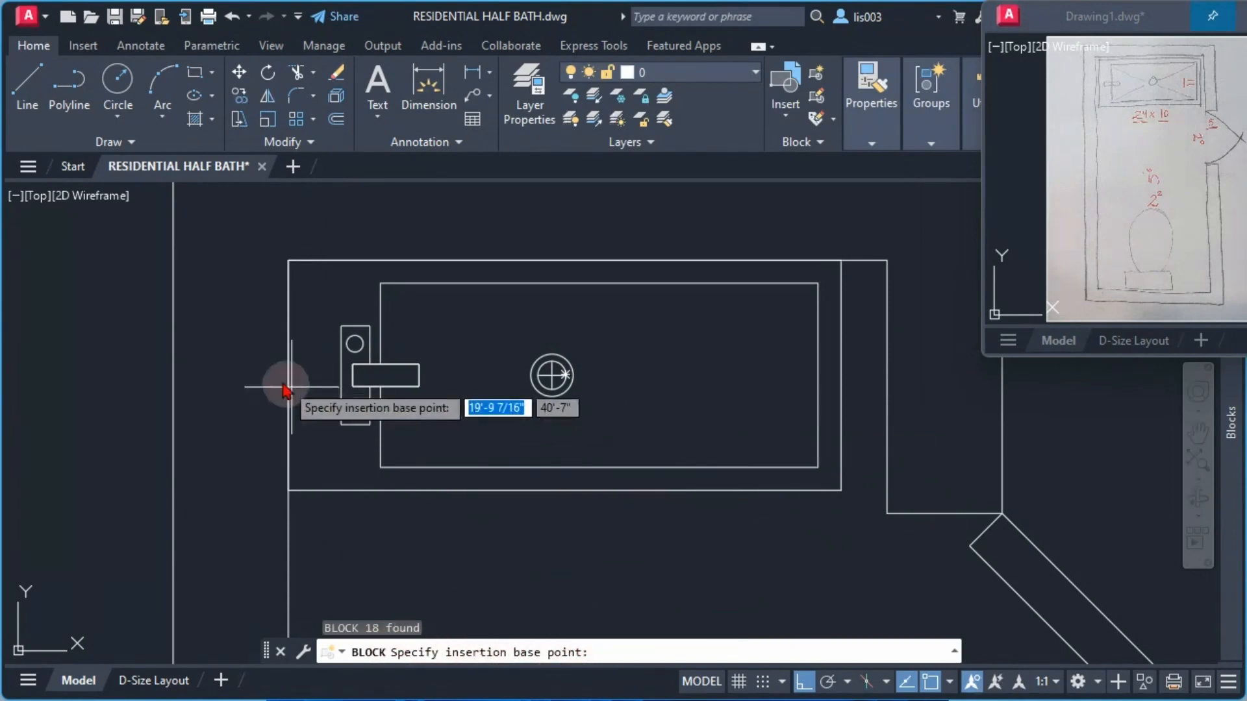
scroll(272, 372, "down", 3)
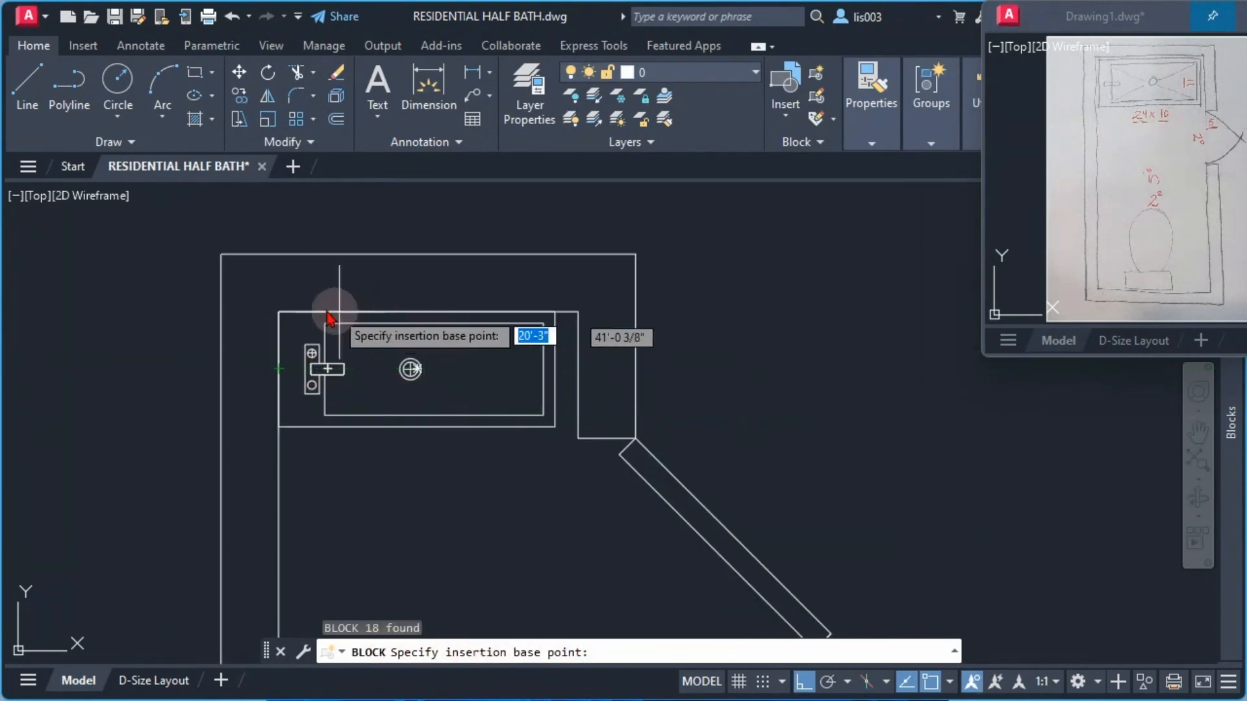
left_click(556, 428)
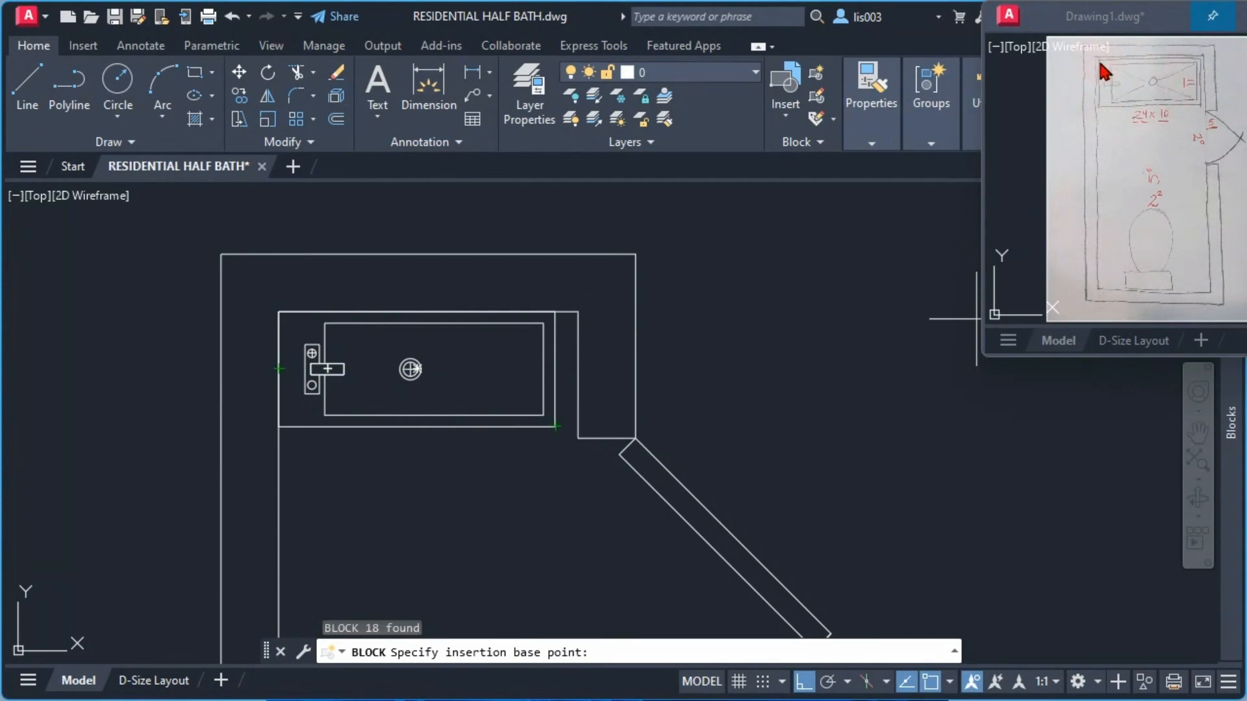
left_click(279, 311)
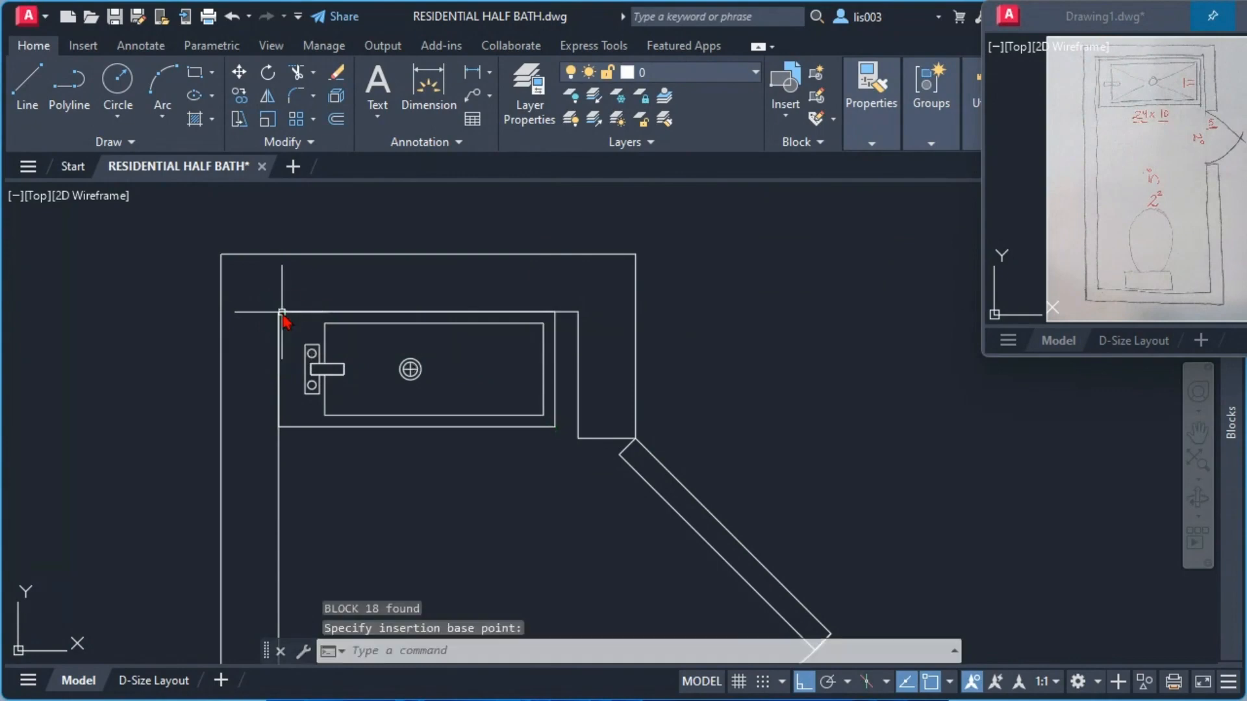
Copy the lavatory block twice, once straight up above the room and once horizontally to the right of the room.
left_click(374, 428)
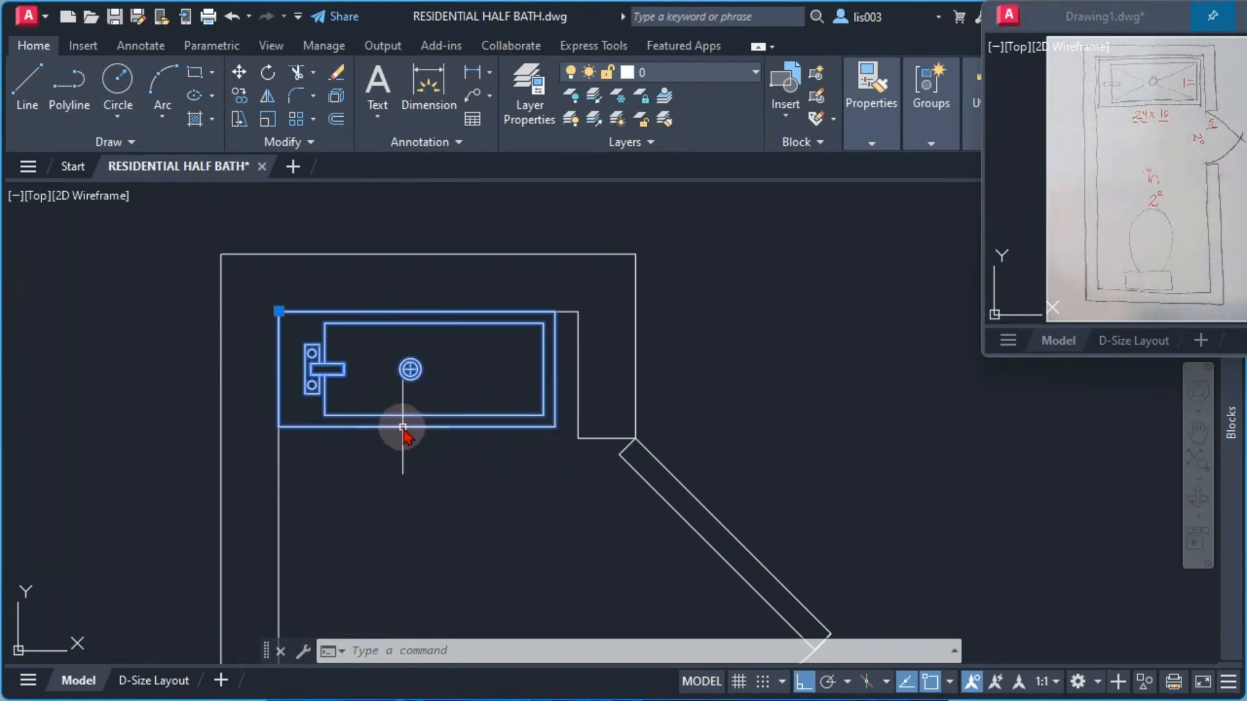
mouse_move(379, 404)
middle_mouse_down()
mouse_move(435, 417)
mouse_move(460, 369)
middle_mouse_up()
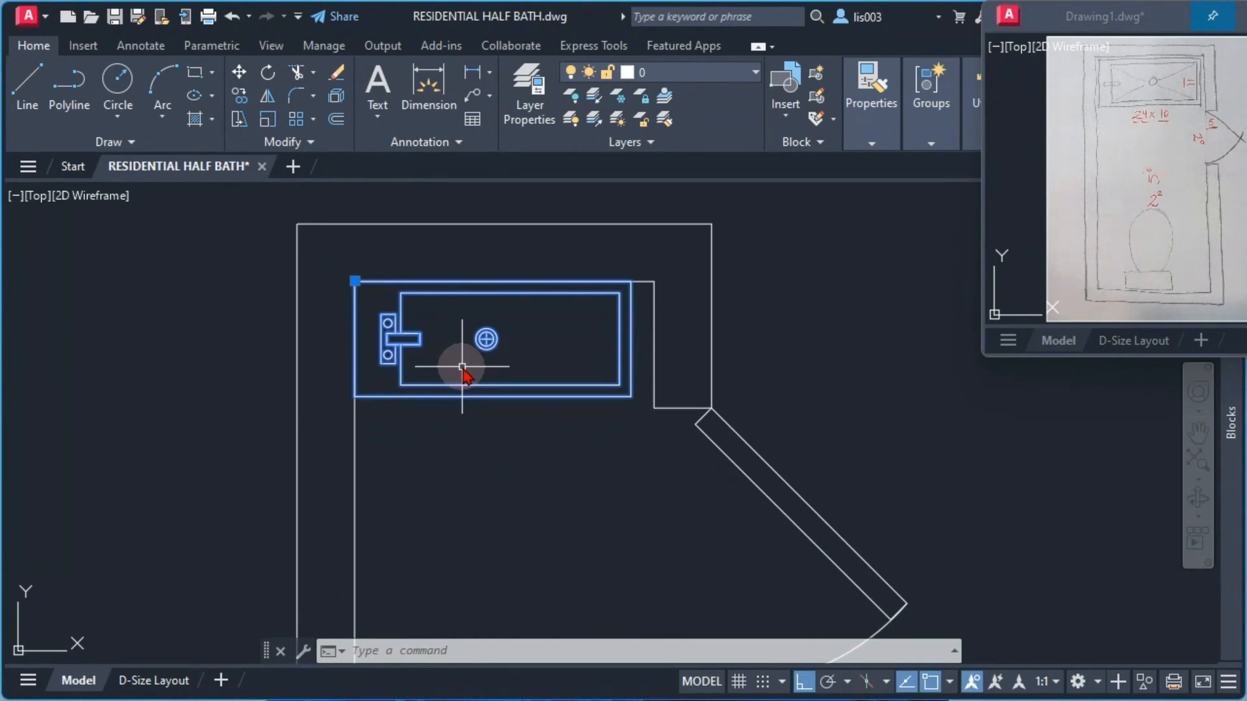
scroll(459, 375, "down", 3)
type("o")
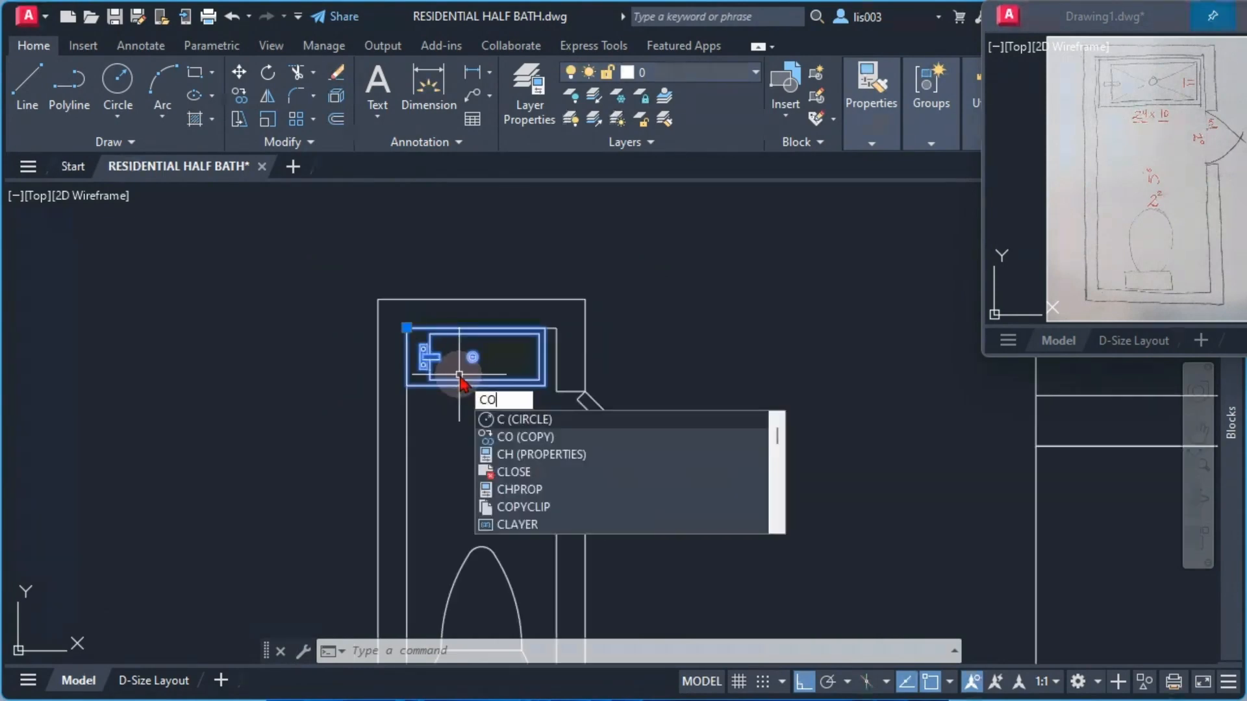
key("Return")
left_click(448, 386)
left_click(729, 271)
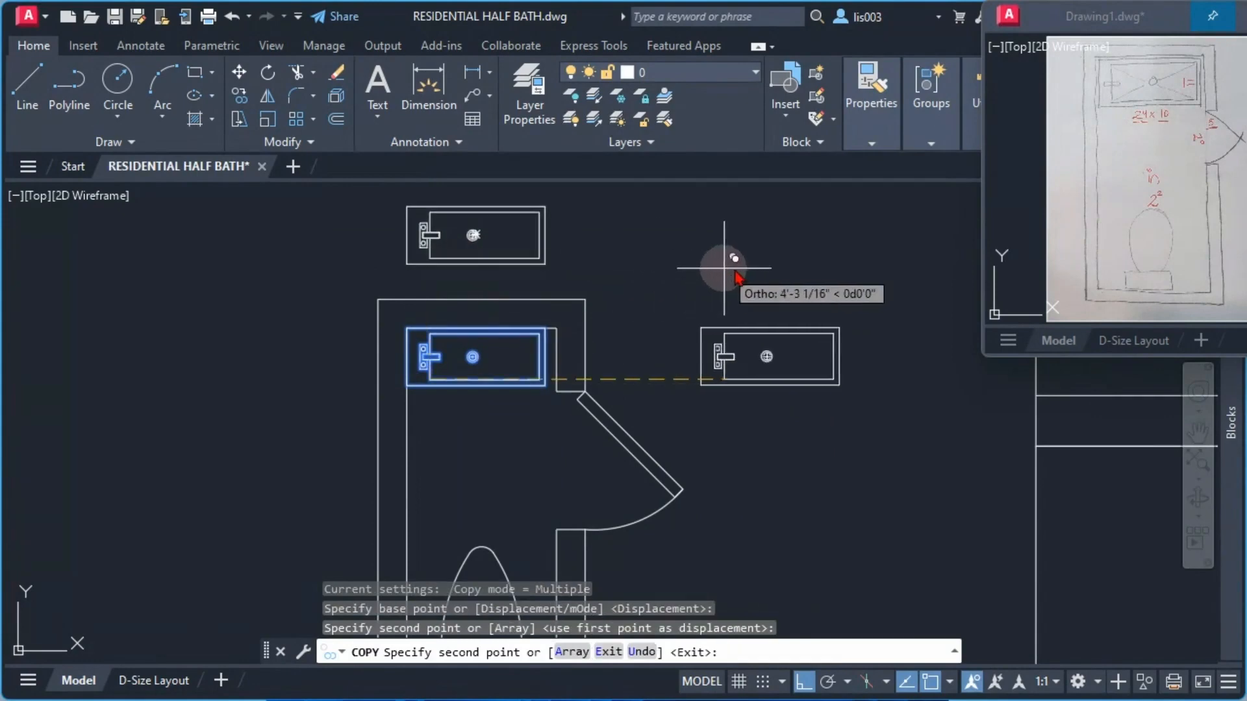
left_click(746, 279)
key("Escape")
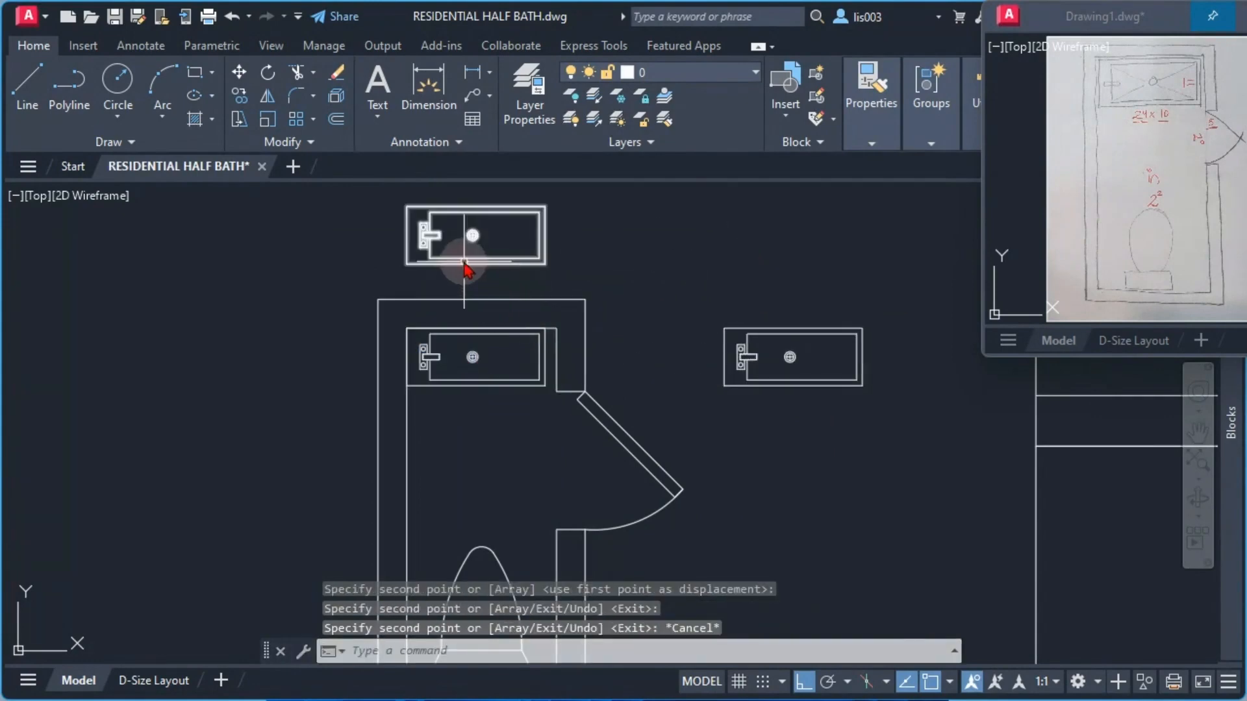
scroll(463, 338, "up", 3)
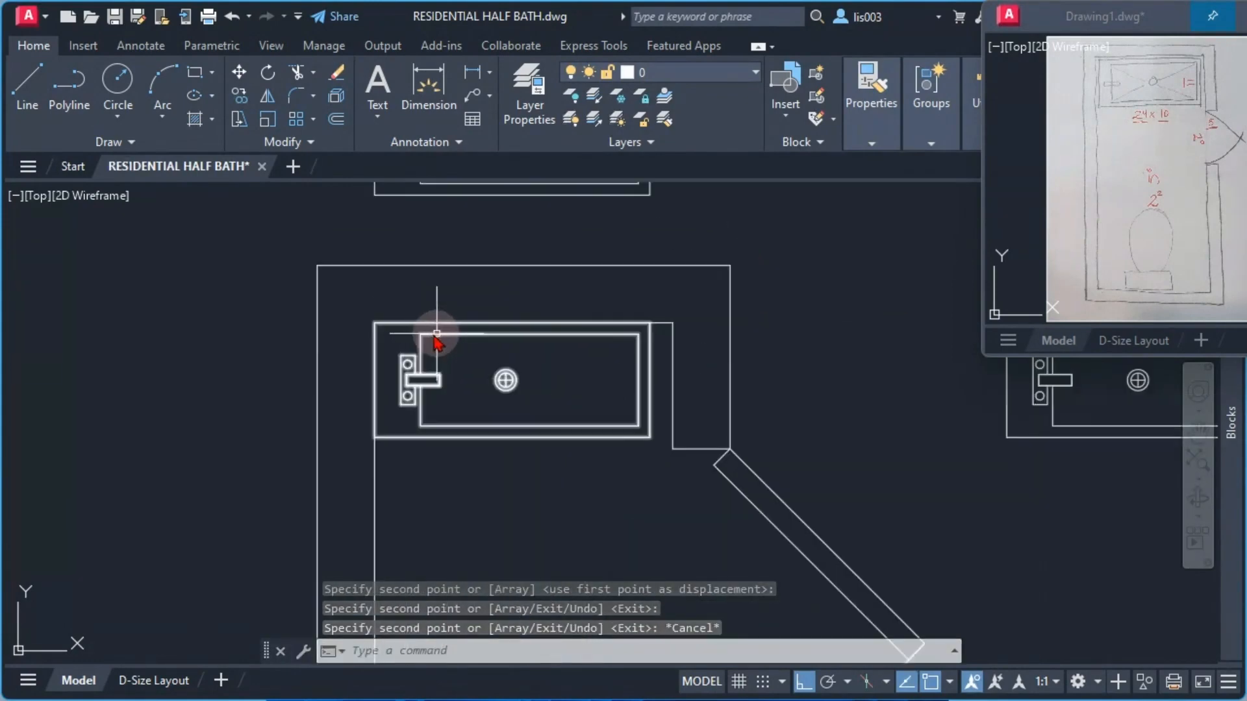
Open the lavatory block inside the room for in-place editing and stretch its right end inward about 8 inches.
left_click(427, 335)
right_click(428, 340)
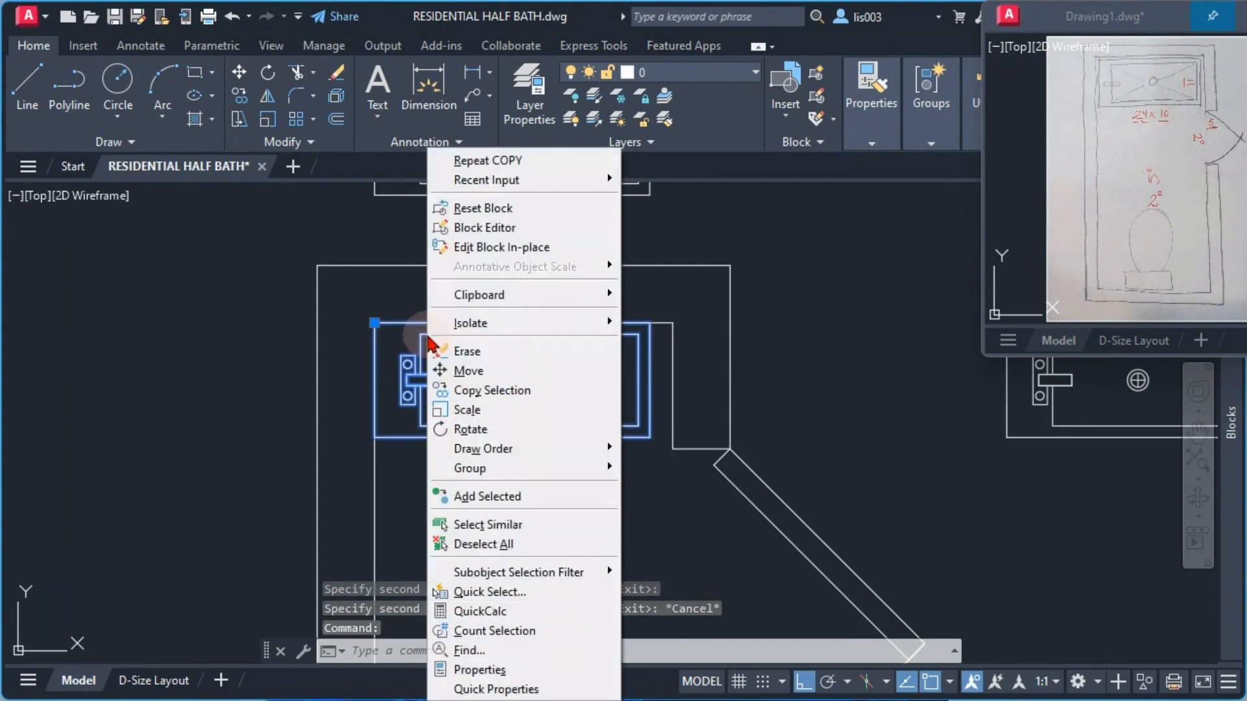
left_click(495, 250)
left_click(607, 503)
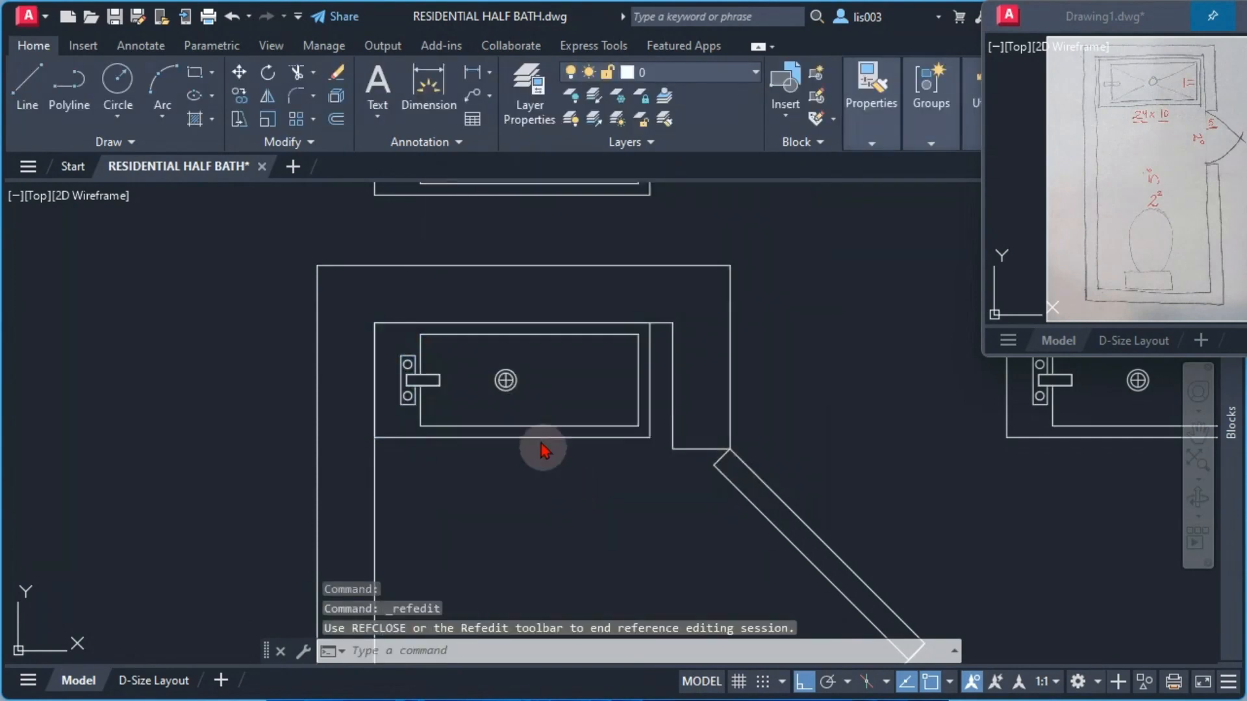
type("s")
key("Return")
left_click(660, 469)
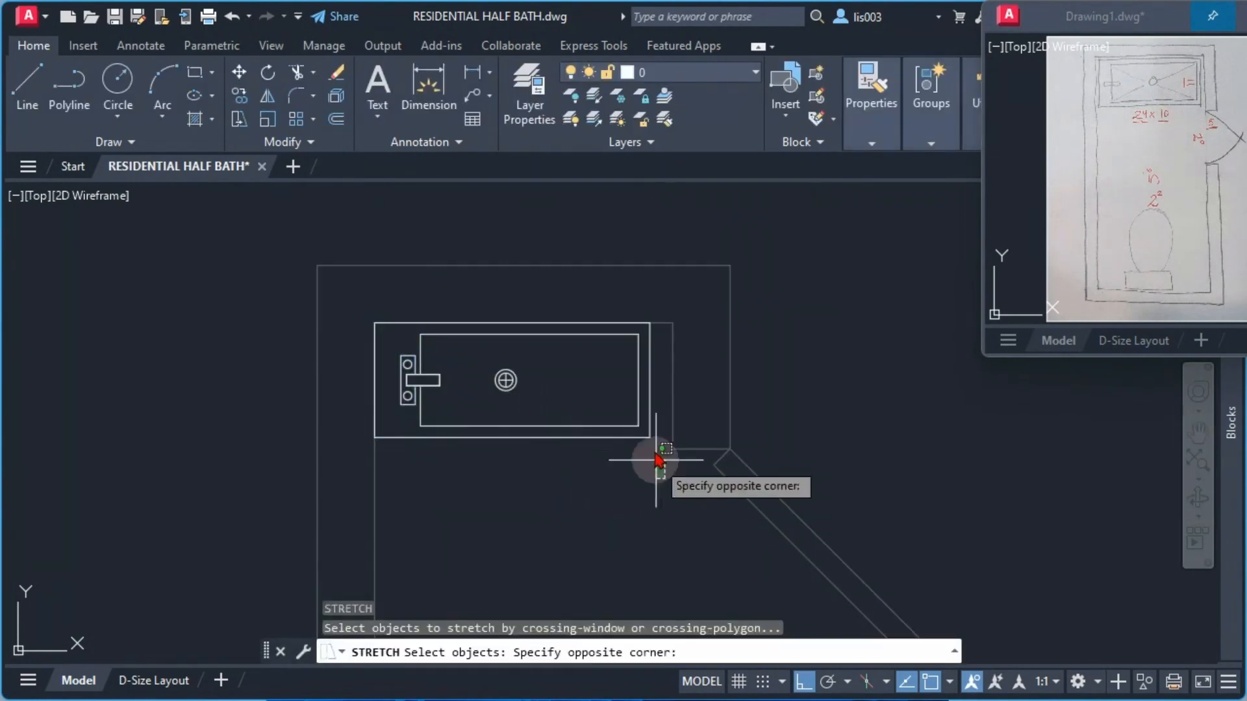
left_click(610, 290)
key("Return")
left_click(581, 488)
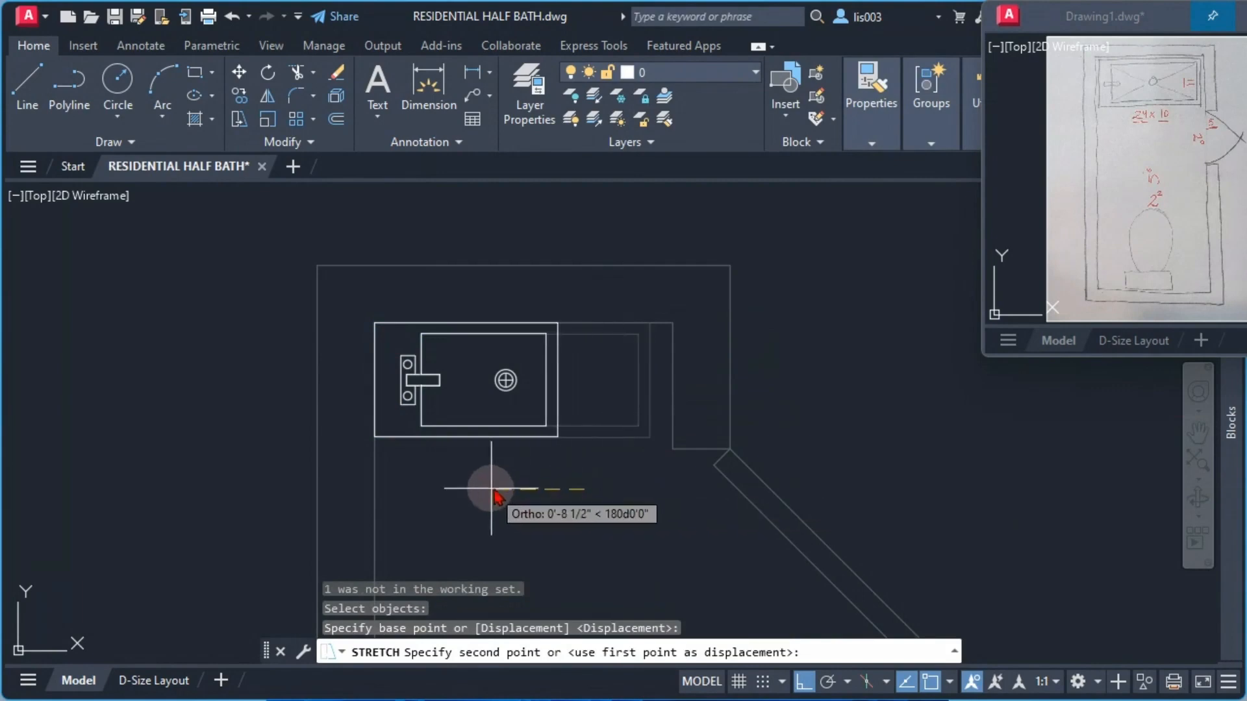
left_click(465, 477)
Save the in-place edits to the lavatory block so that all its copies are updated.
scroll(451, 463, "down", 3)
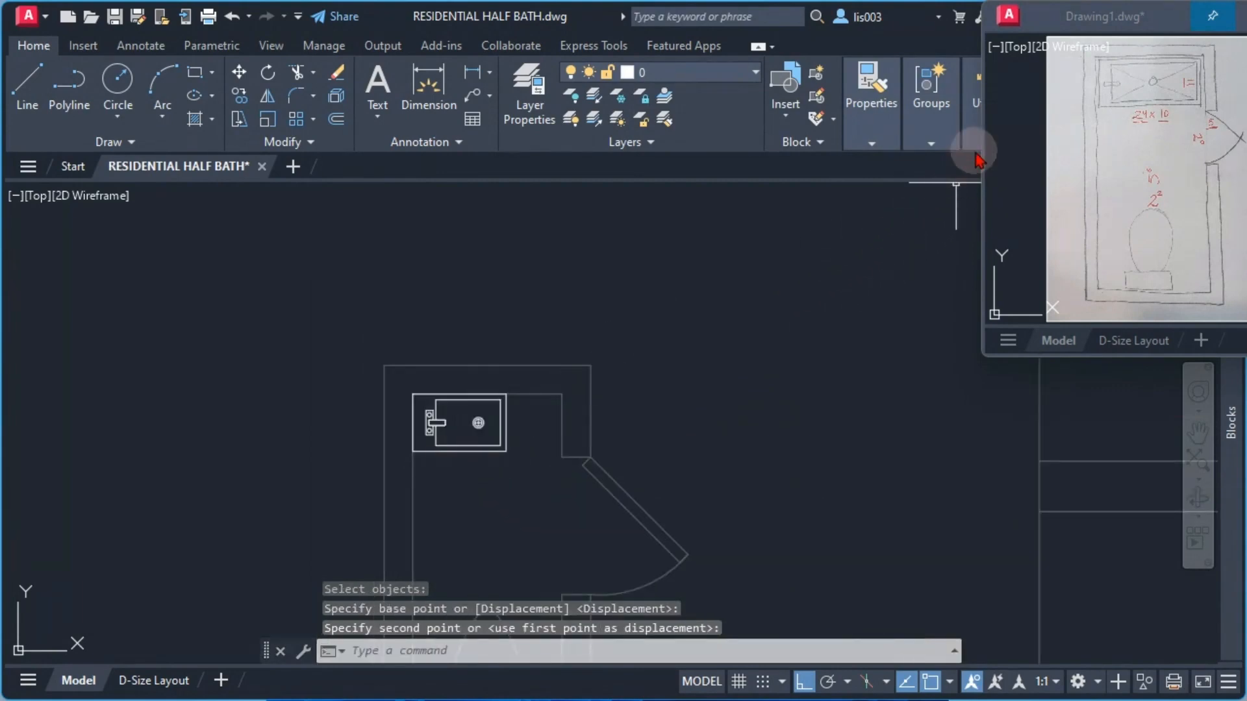
left_click(1163, 132)
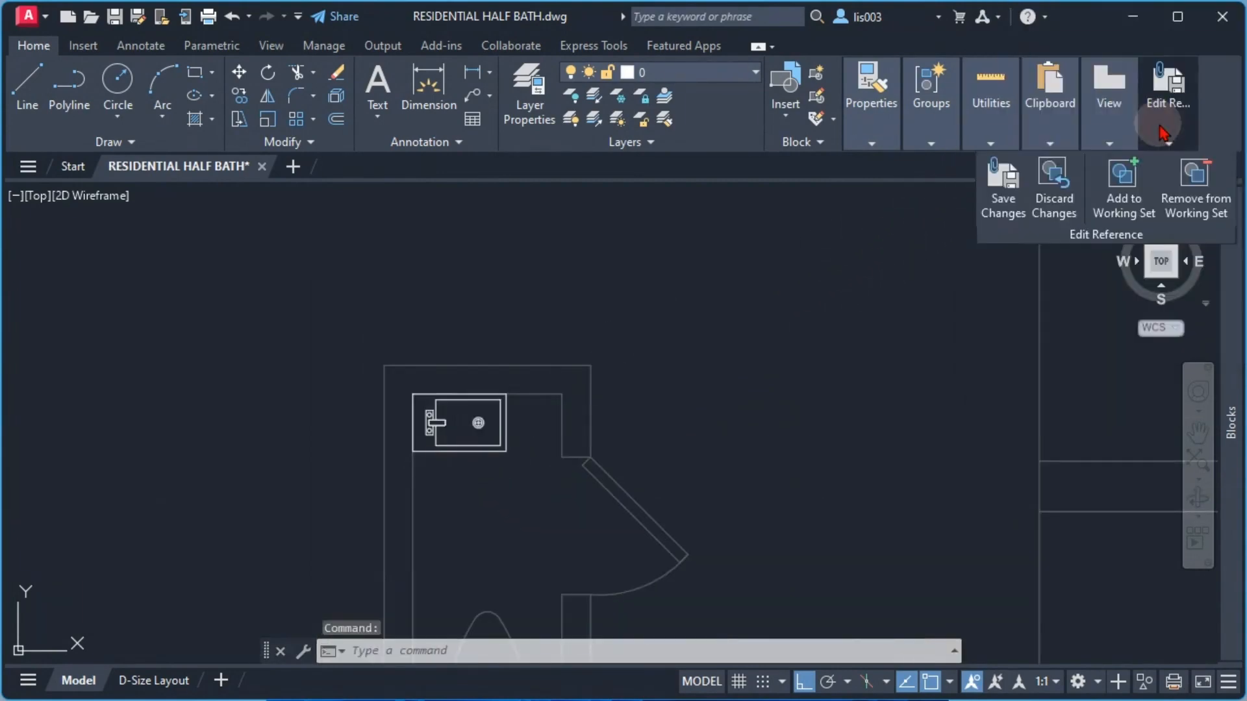
left_click(1012, 207)
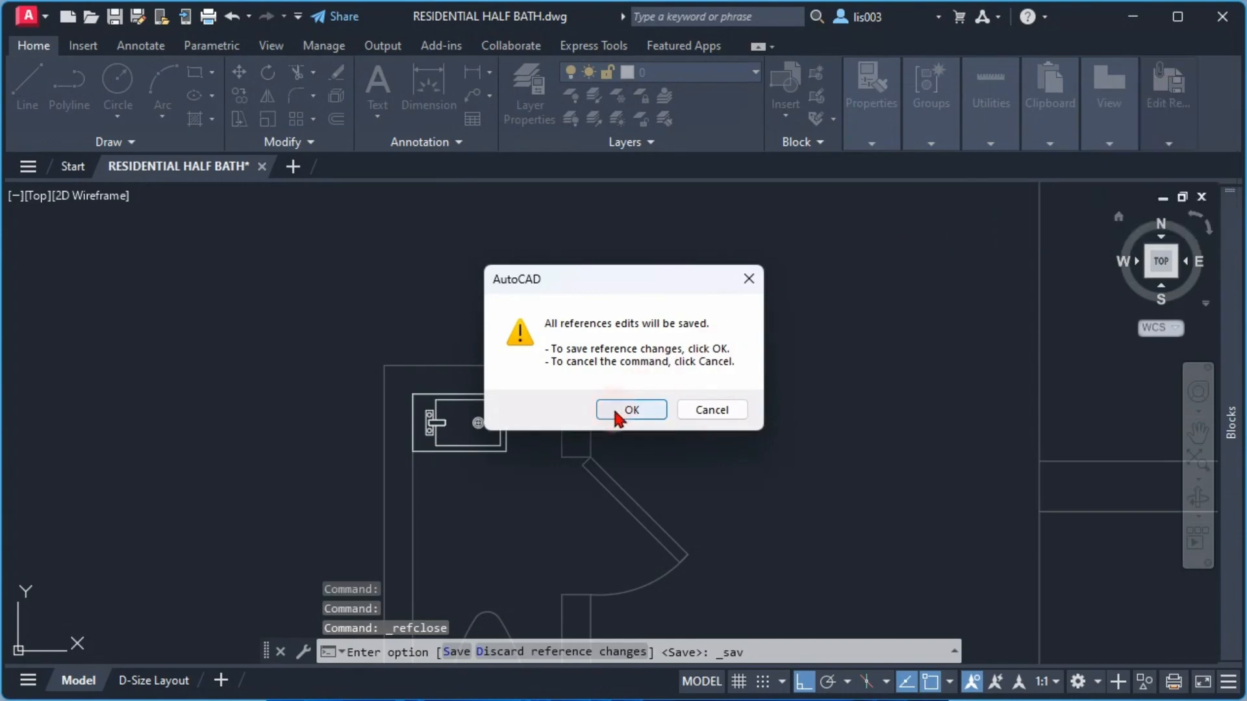
left_click(617, 411)
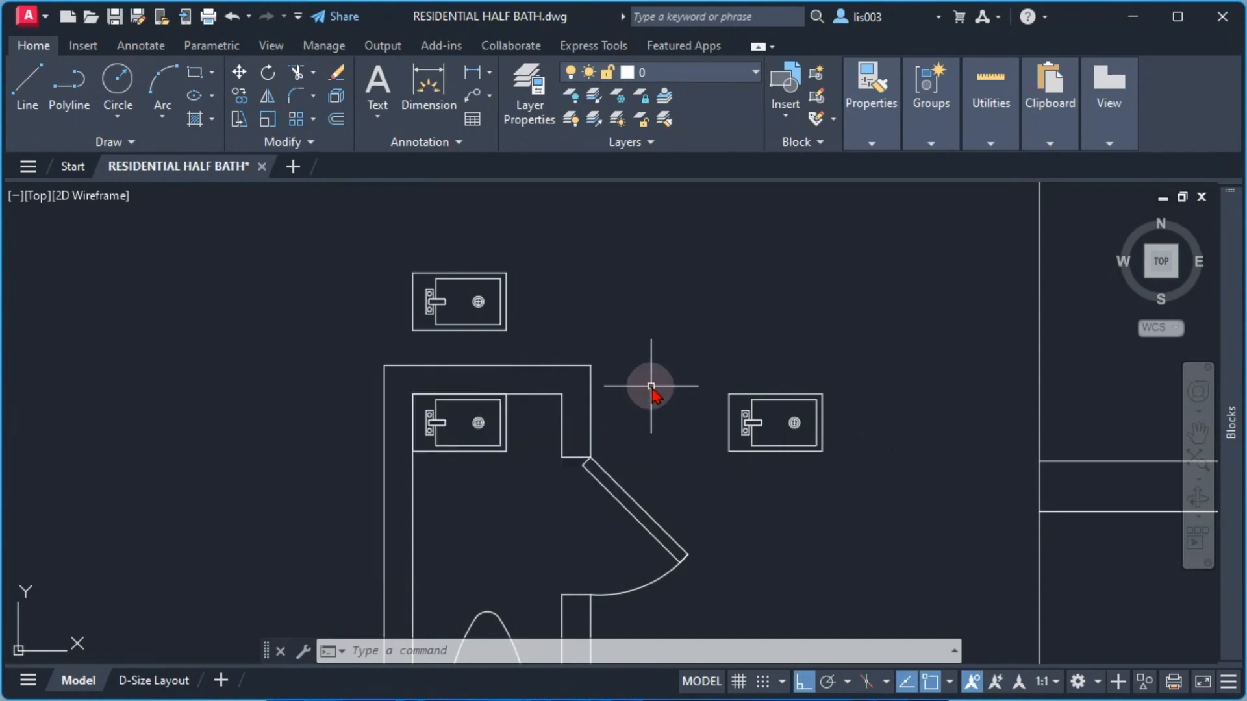
Undo the in-place edit of the lavatory block and the two lavatory copies outside the room.
scroll(652, 386, "up", 3)
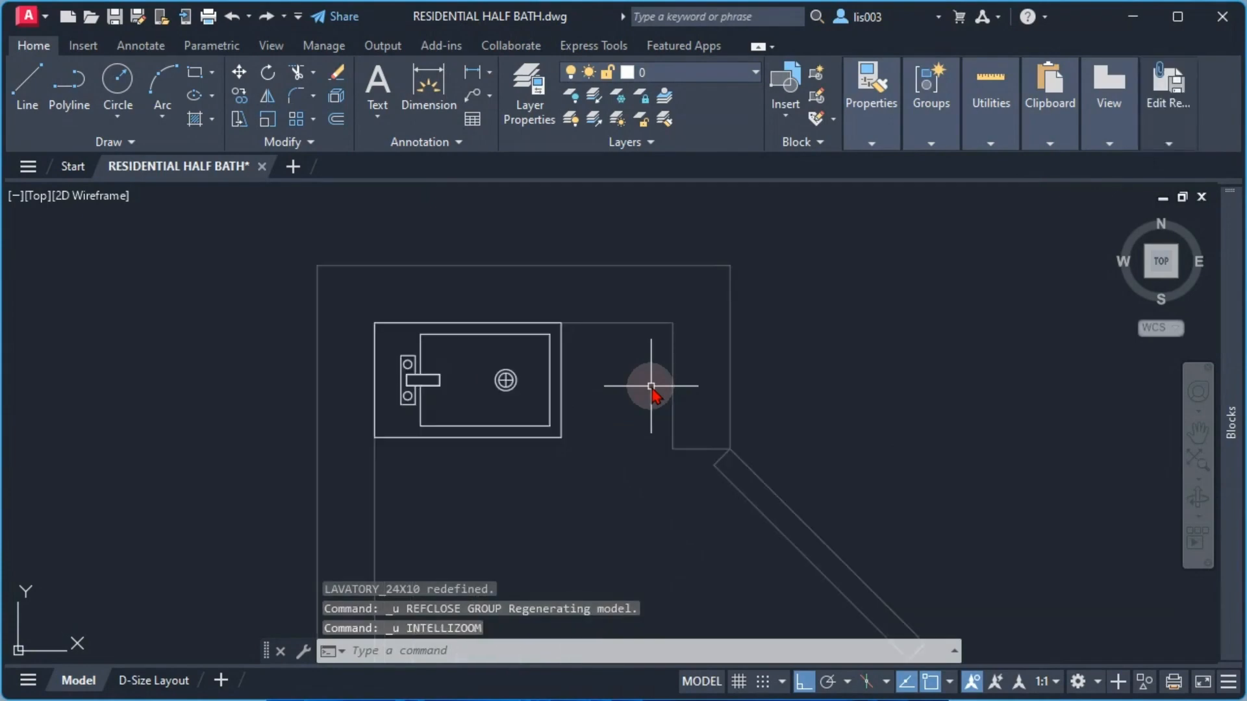
key("ctrl+z")
key("ctrl+z")
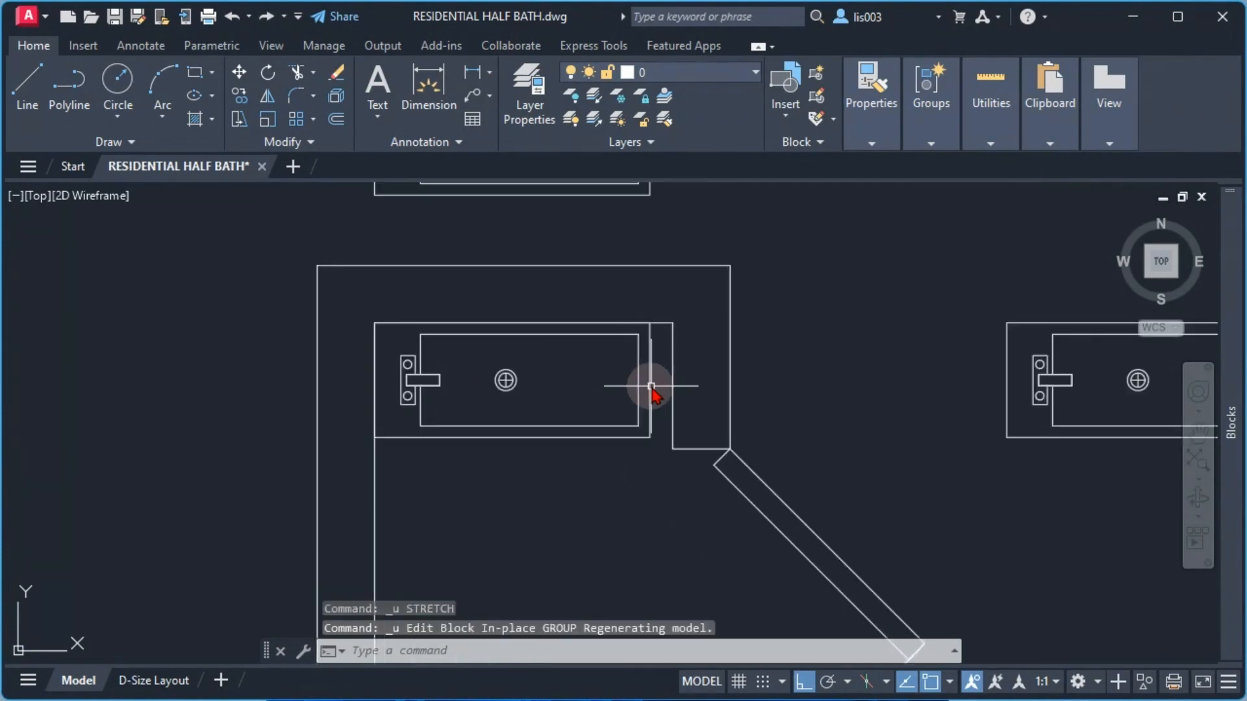
key("ctrl+z")
key("ctrl+z")
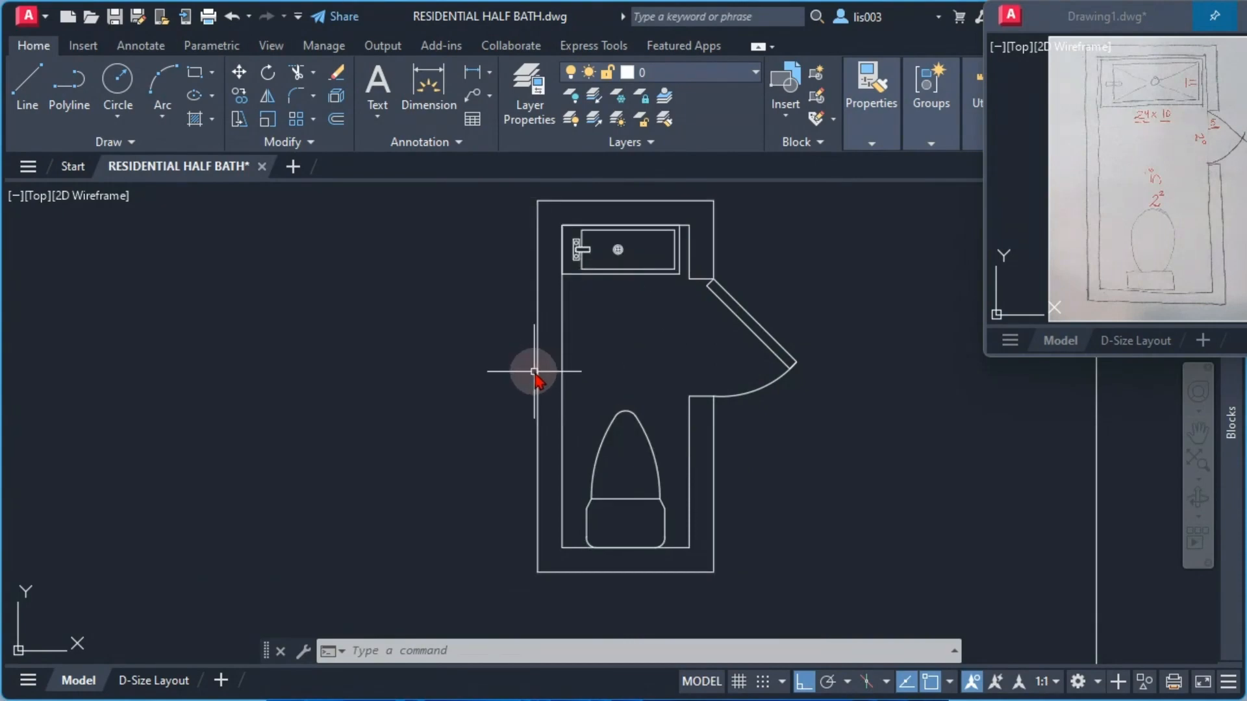
Dimension the room's inside length with DIM from the inner left wall line, placing the dimension outside the left wall.
middle_click_drag(636, 365, 643, 376)
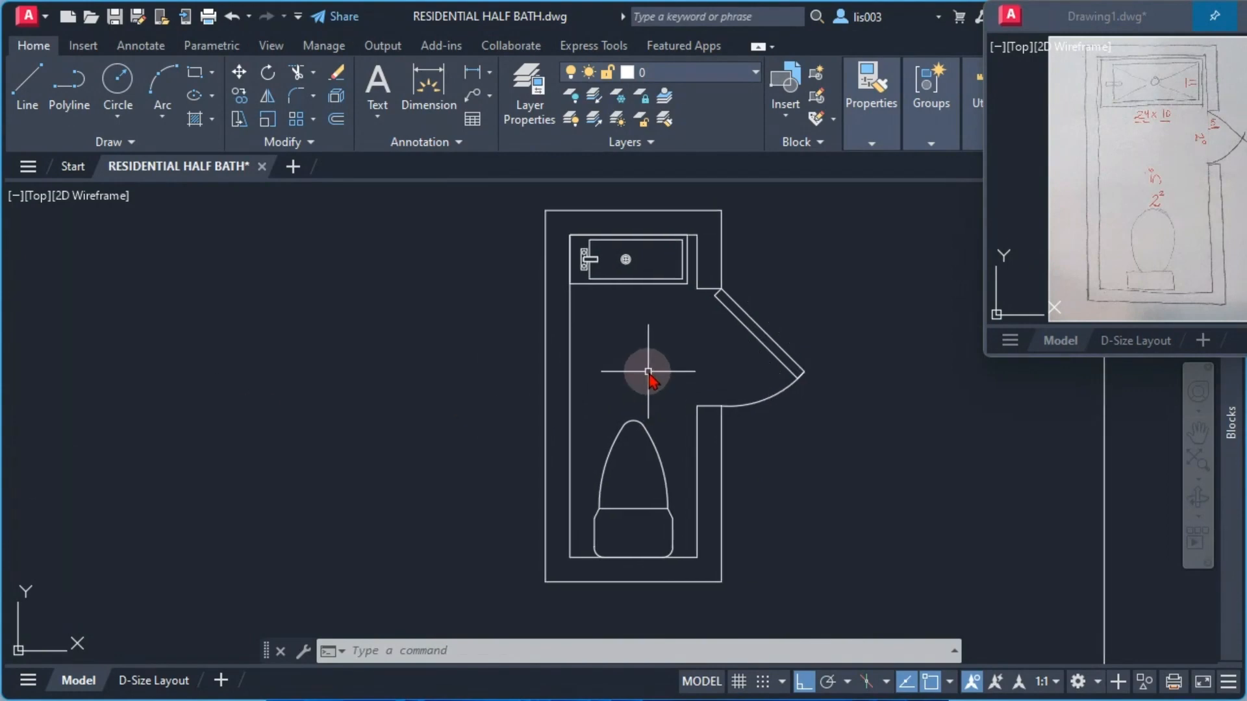
middle_click_drag(647, 372, 650, 378)
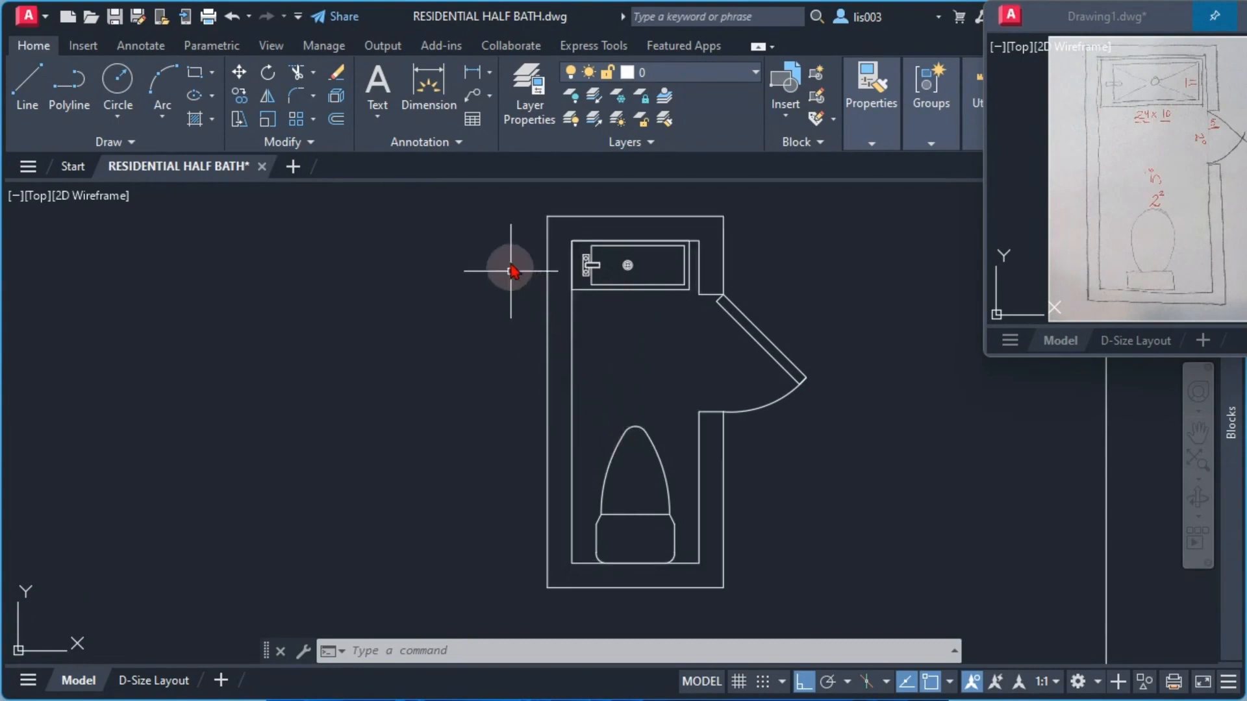
middle_click_drag(660, 391, 641, 398)
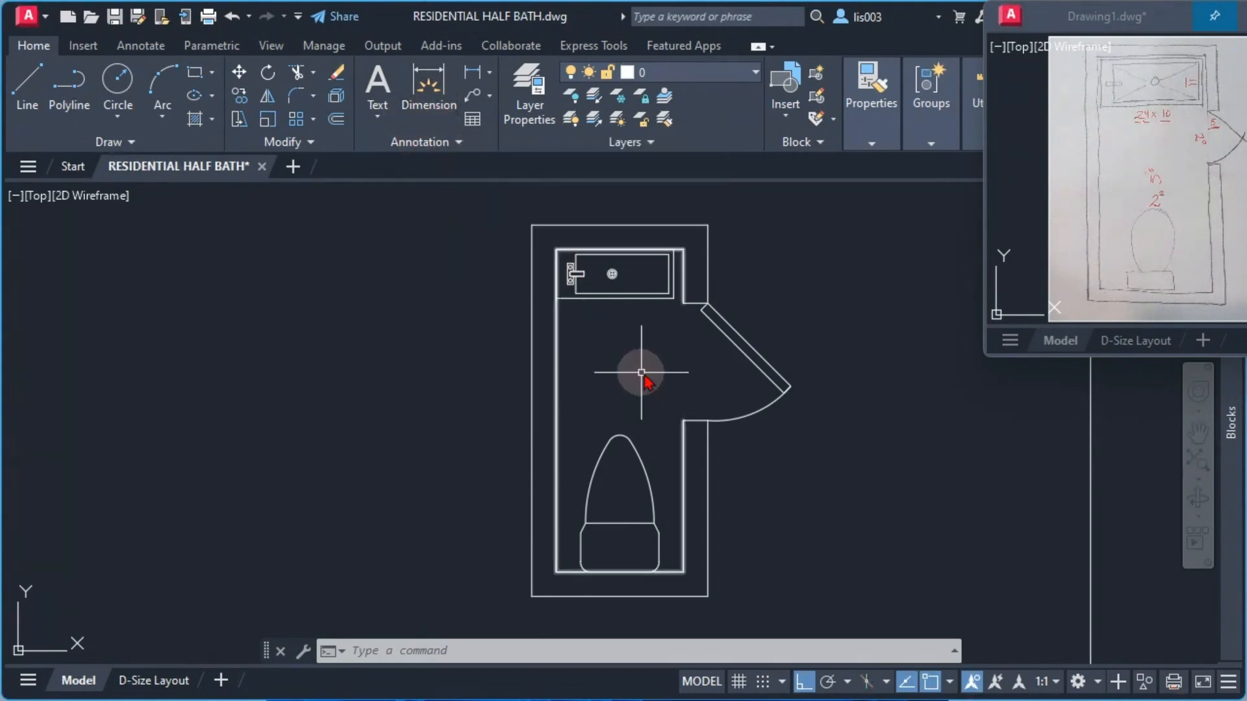
type("DIN")
key("BackSpace")
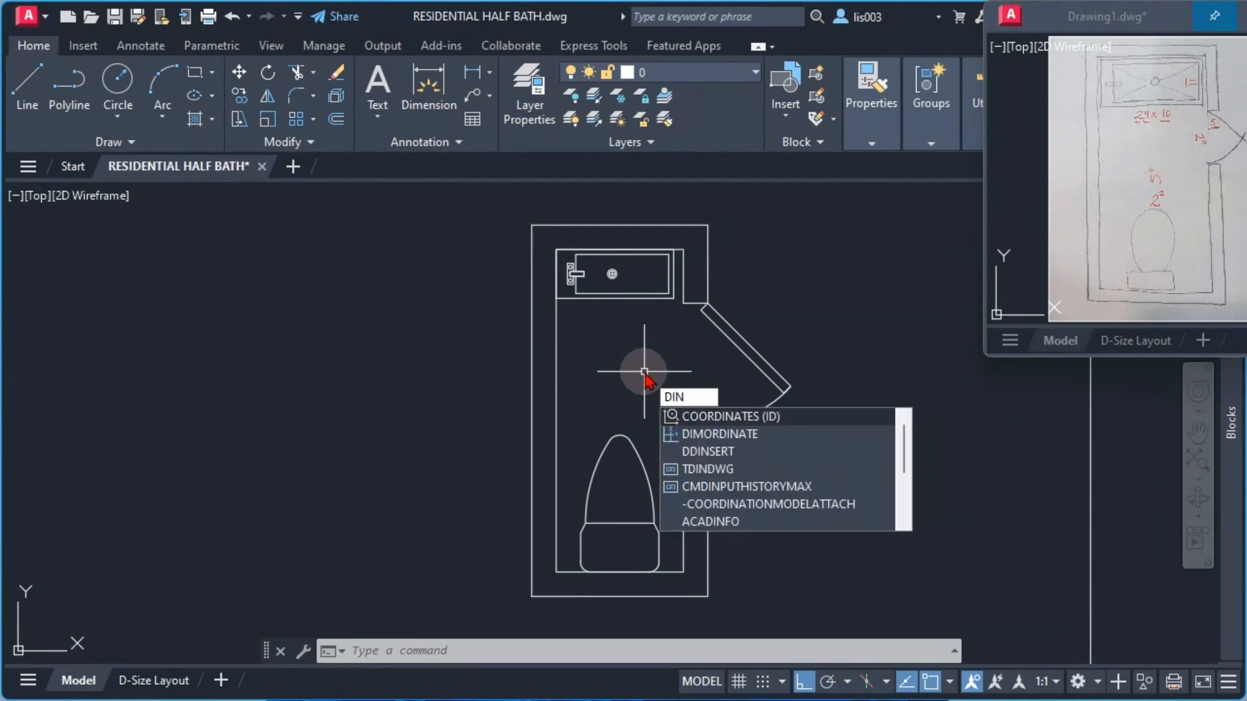
type("M")
key("Return")
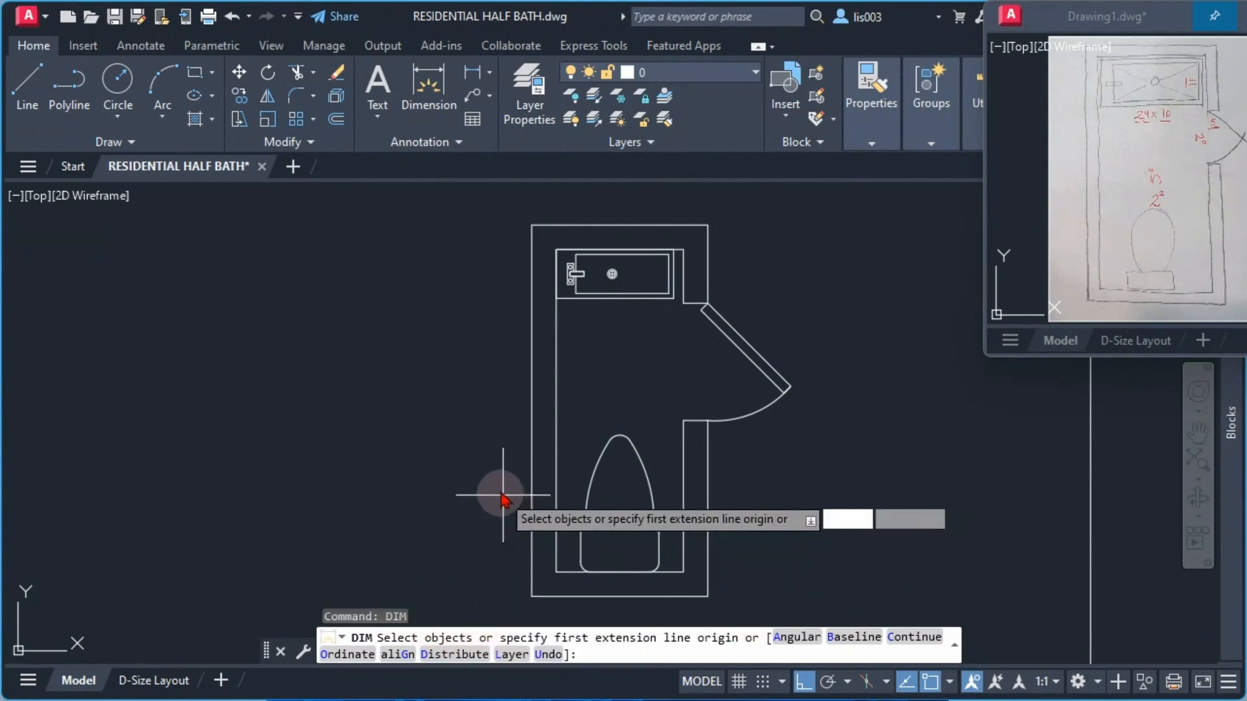
key("Return")
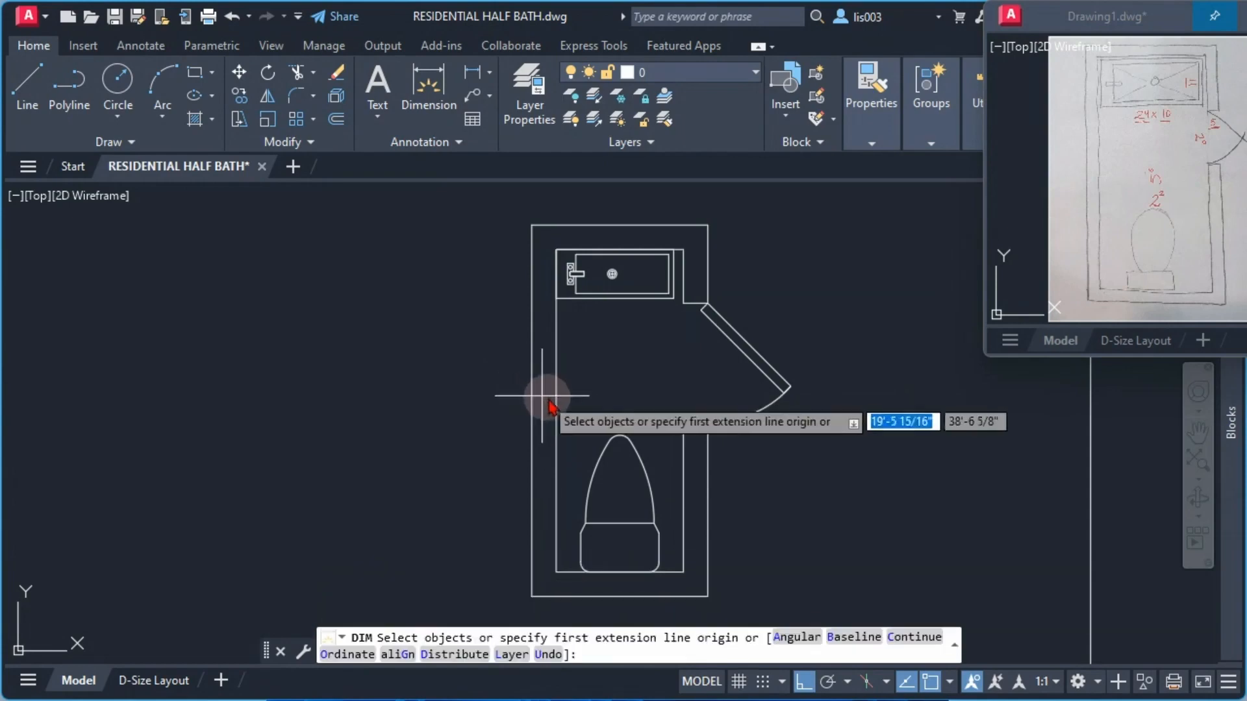
left_click(555, 368)
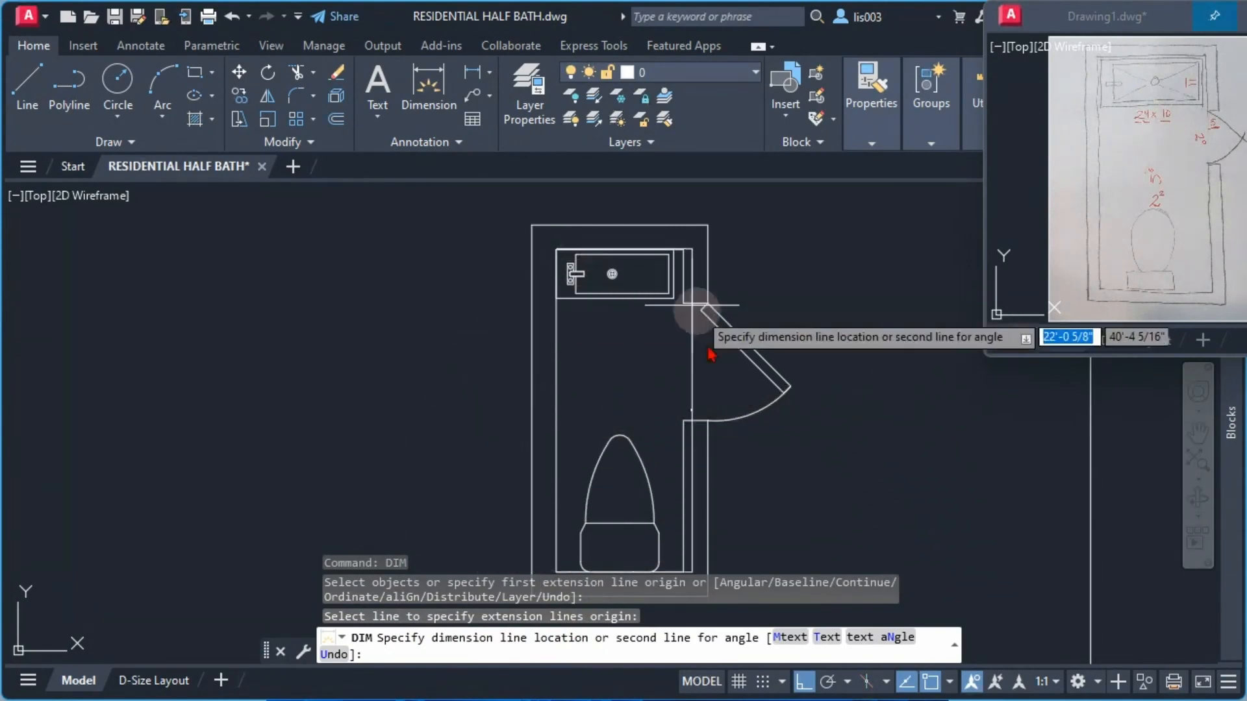
left_click(508, 367)
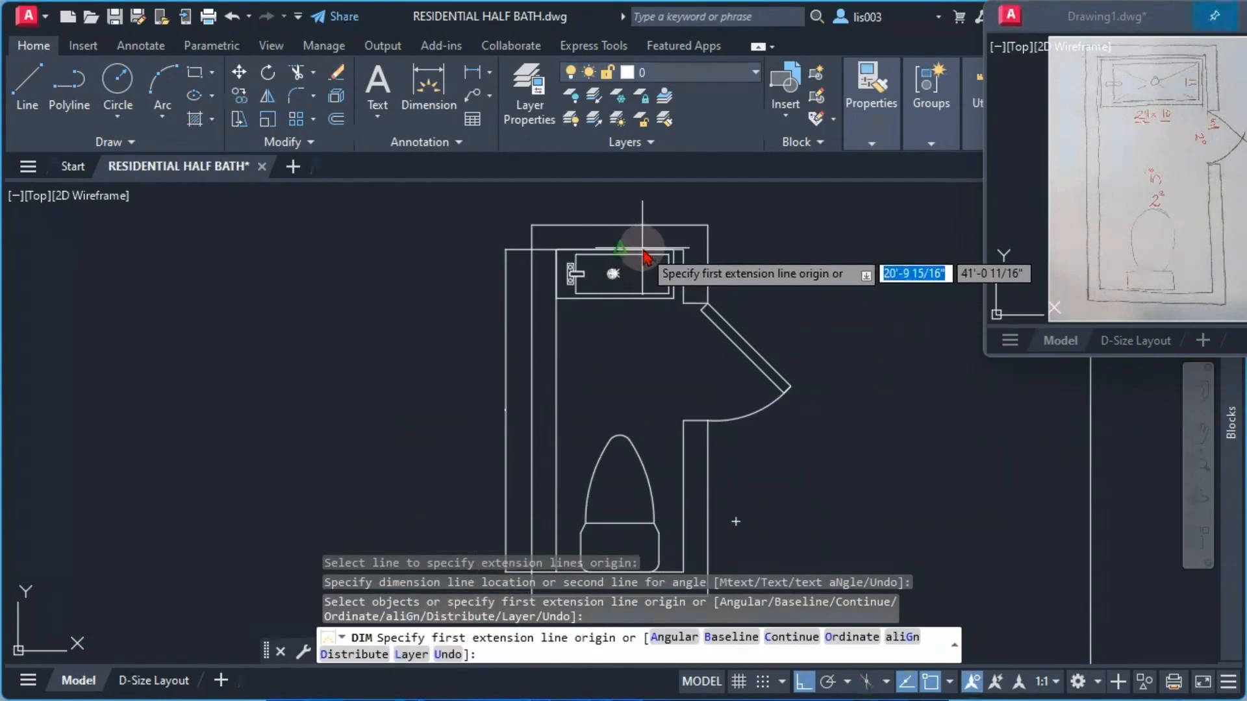
Dimension the room's inside width from the inner top wall line, placing the dimension above the top wall, and end DIM.
scroll(672, 254, "up", 3)
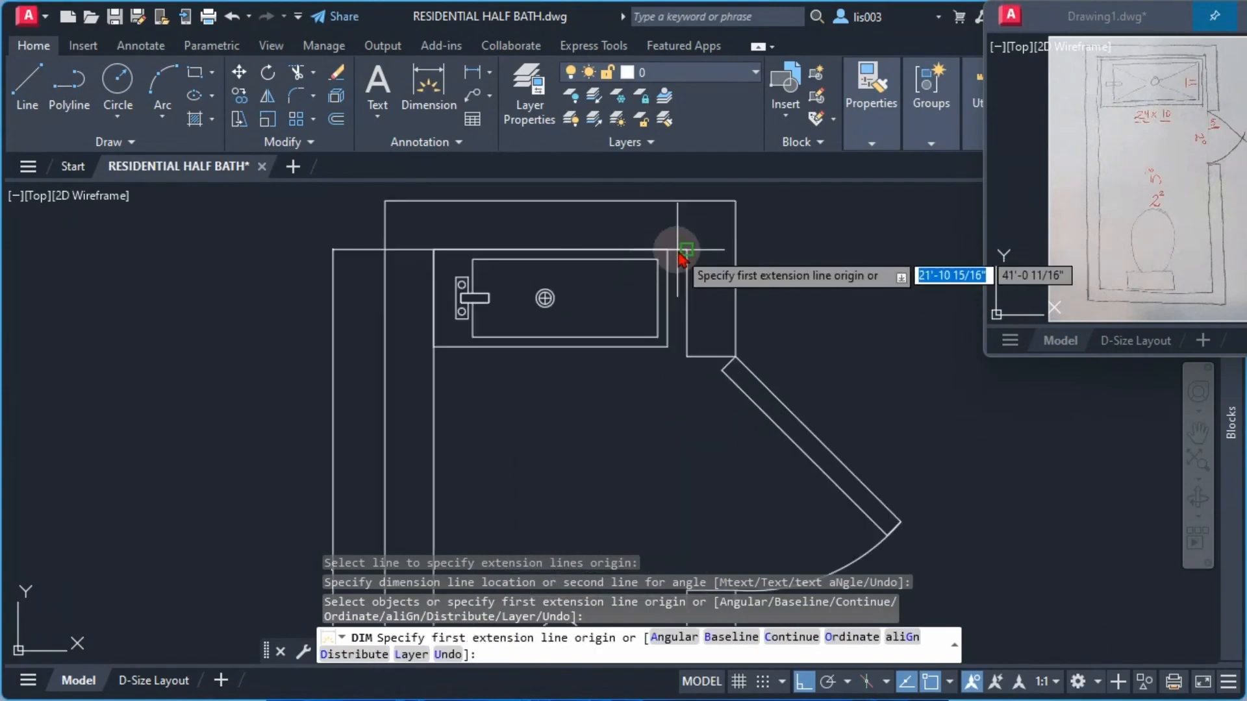
scroll(558, 221, "up", 3)
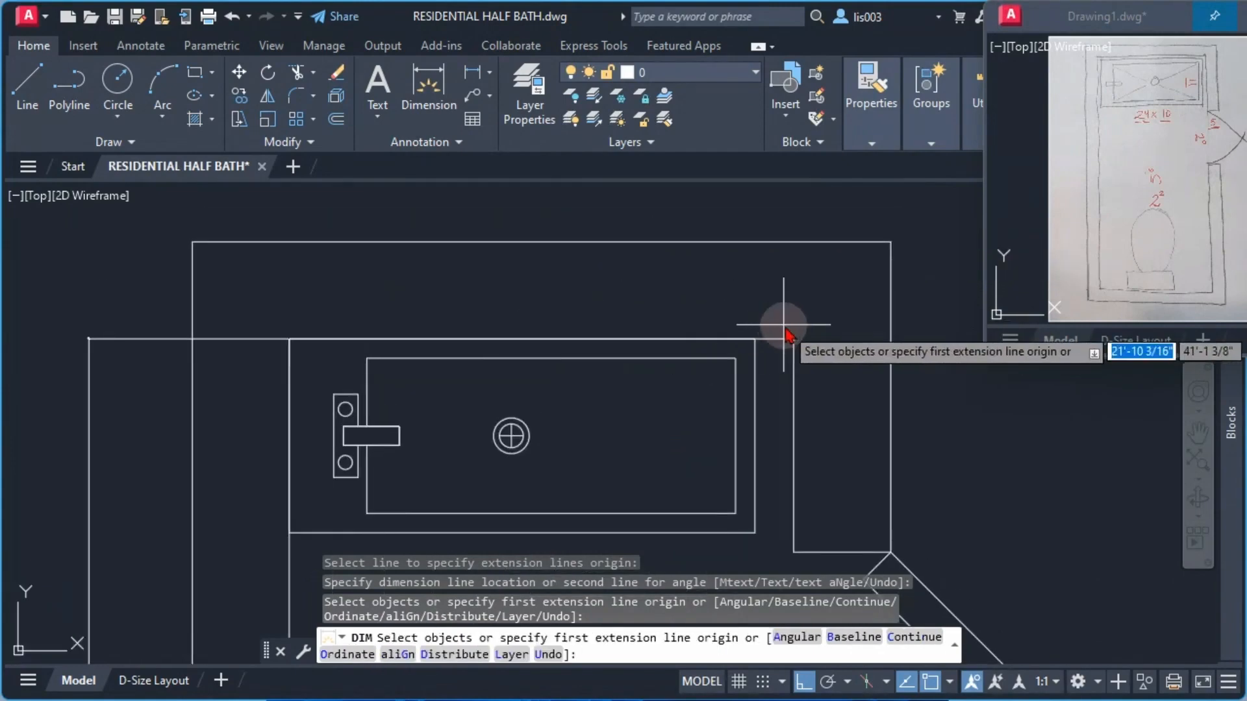
scroll(770, 337, "up", 3)
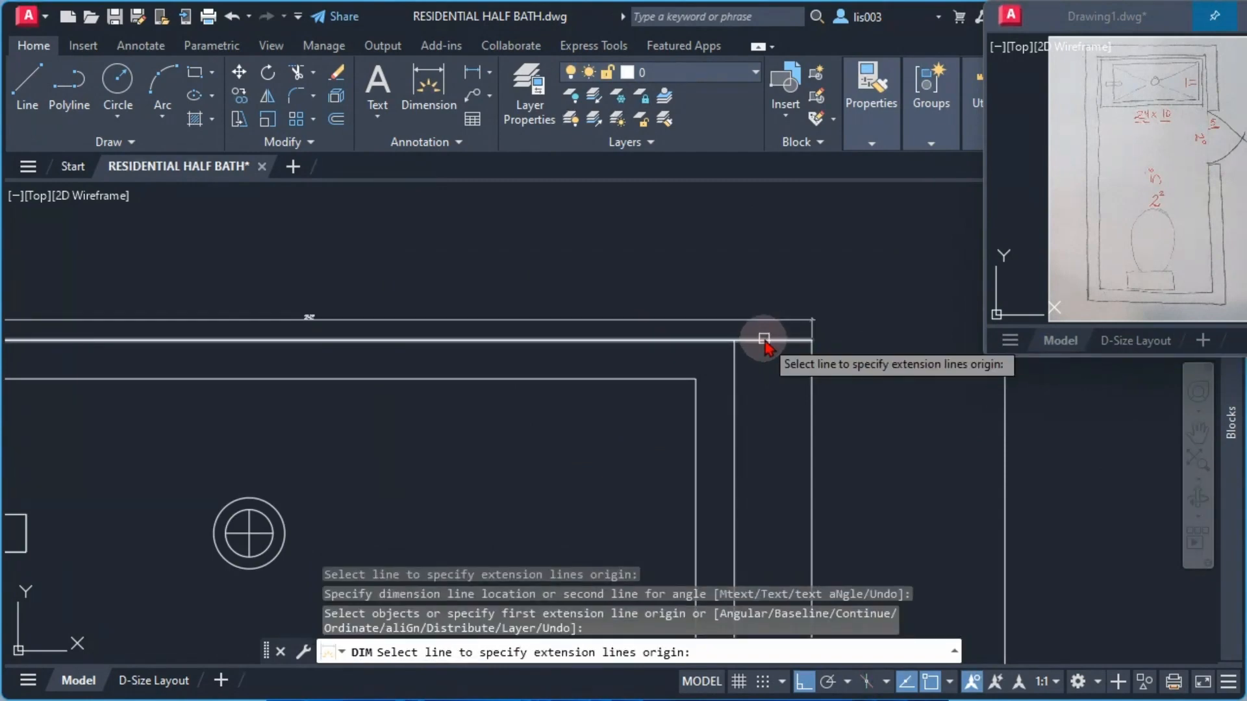
left_click(765, 338)
scroll(760, 343, "down", 3)
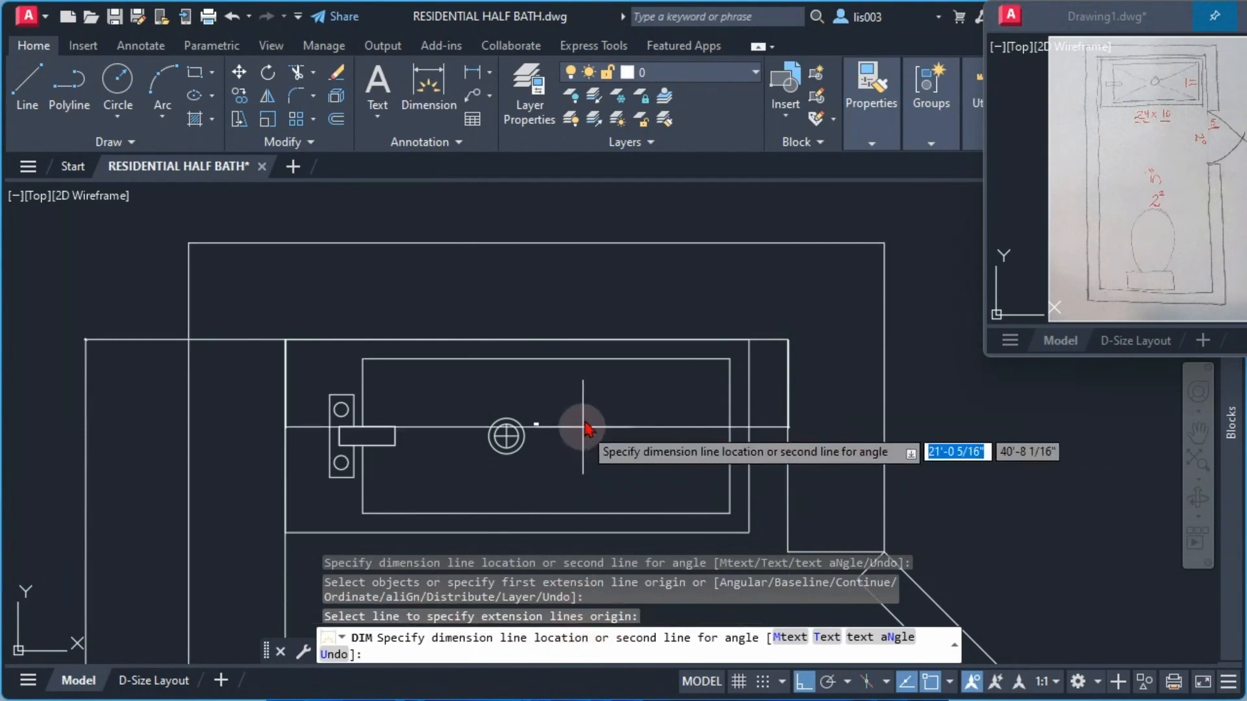
scroll(609, 354, "down", 3)
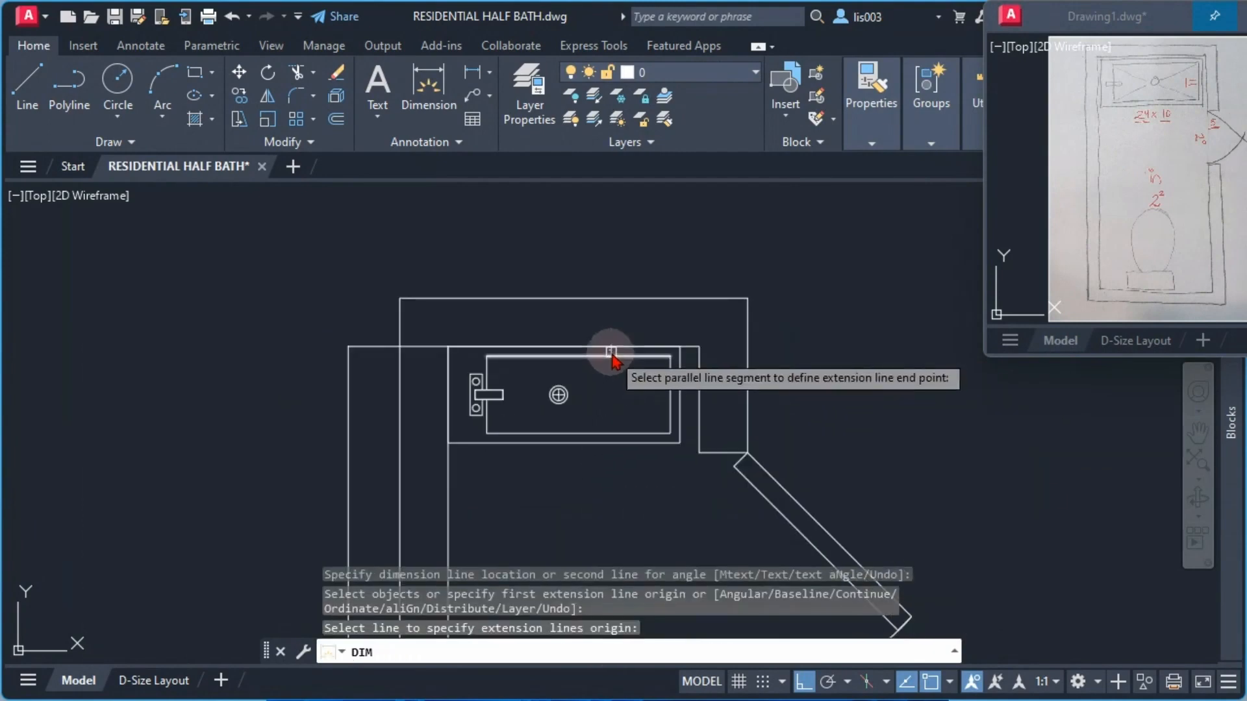
left_click(575, 253)
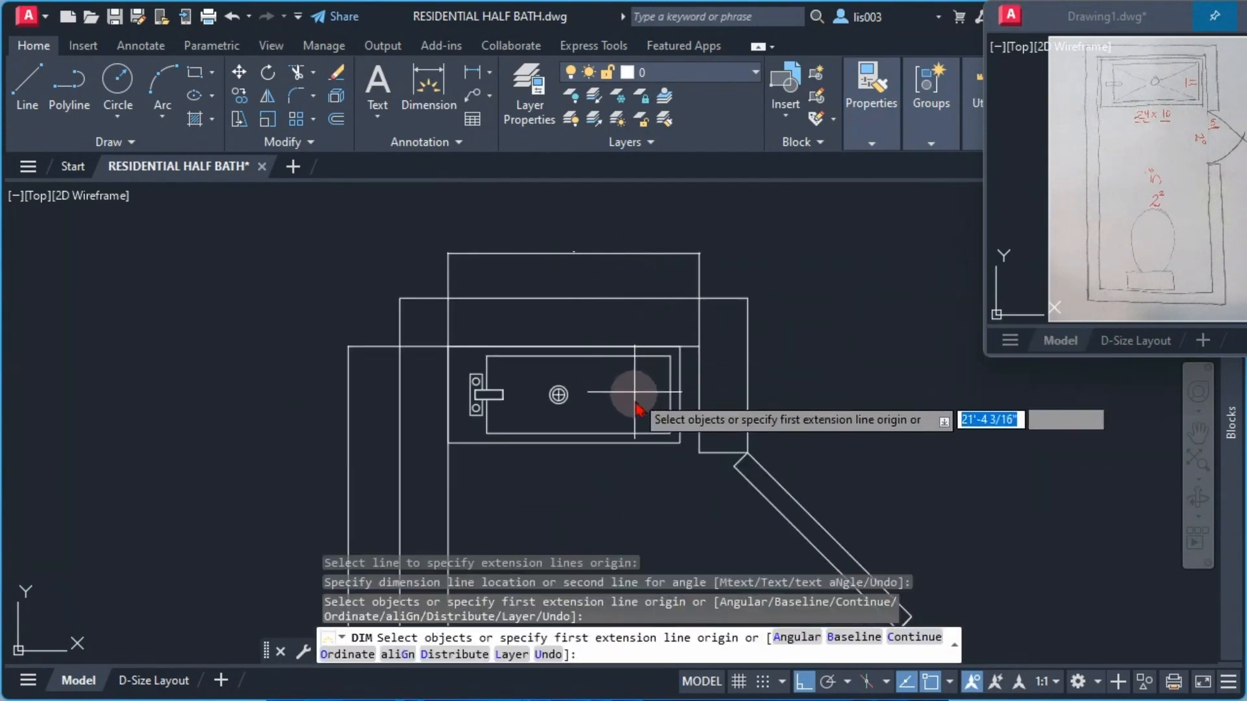
scroll(640, 410, "down", 3)
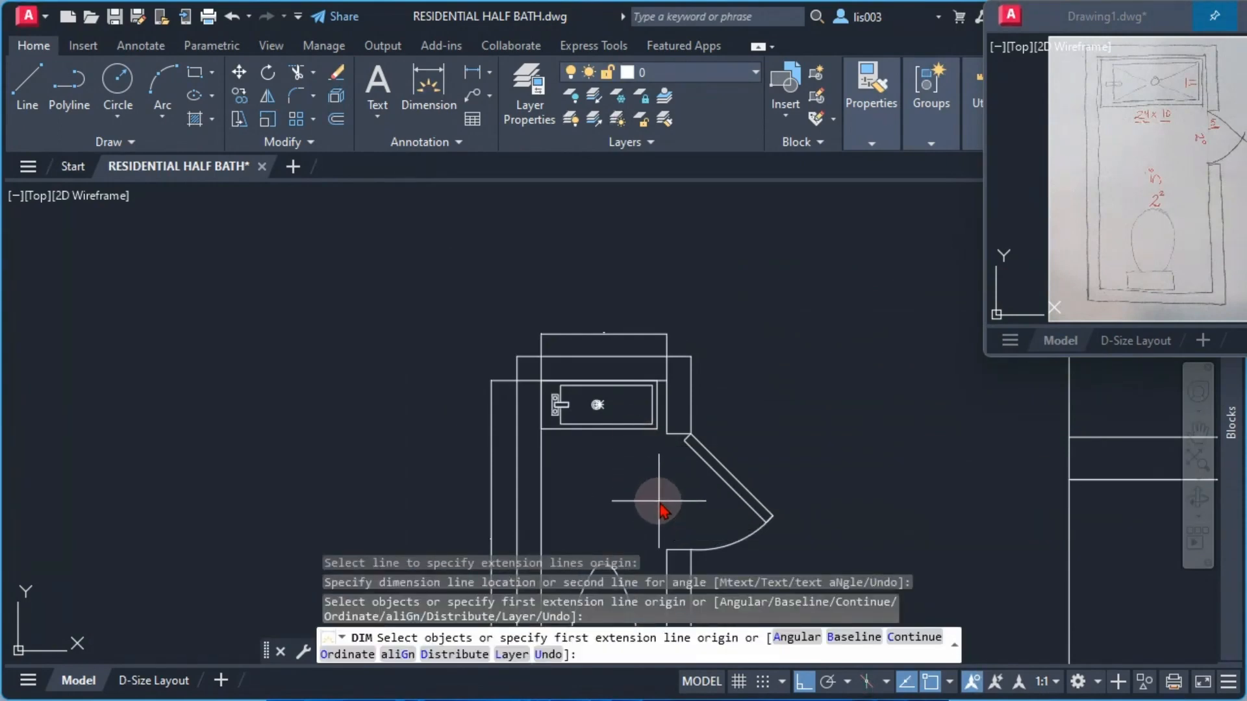
key("Escape")
Examine the text of the vertical dimension outside the left wall for size and readability.
mouse_move(663, 510)
middle_mouse_down()
mouse_move(559, 329)
mouse_move(596, 351)
middle_mouse_up()
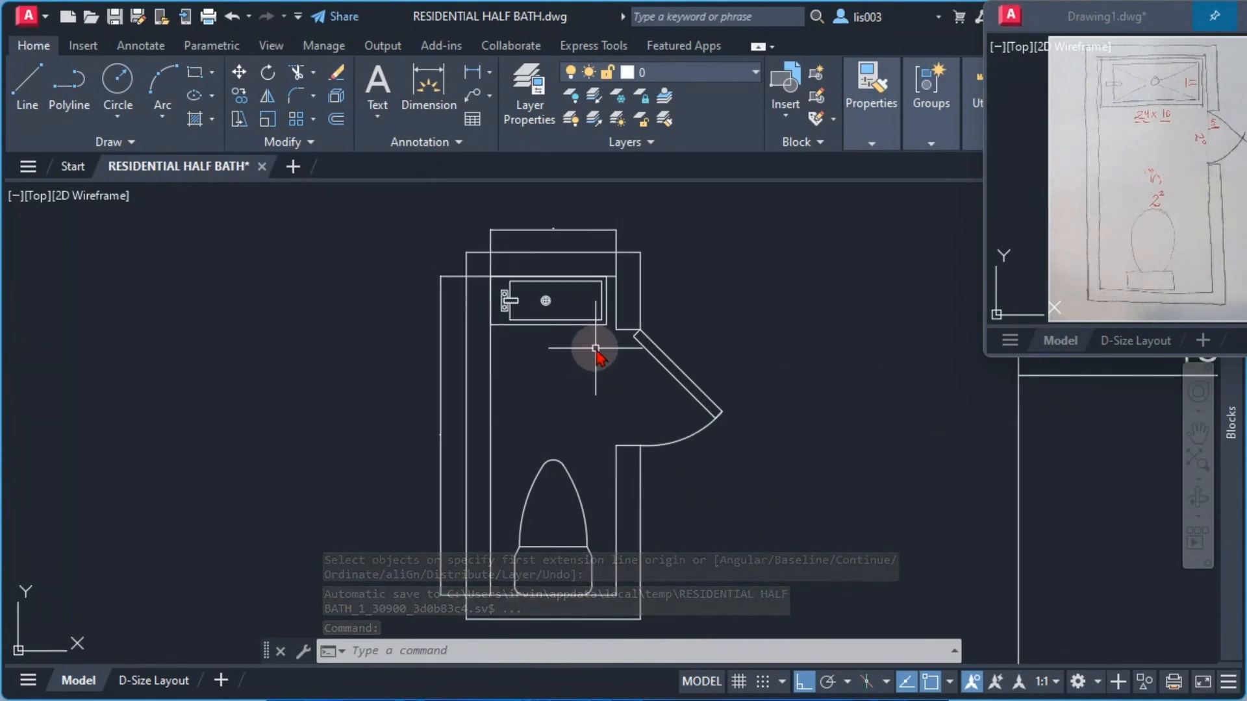
scroll(432, 436, "up", 5)
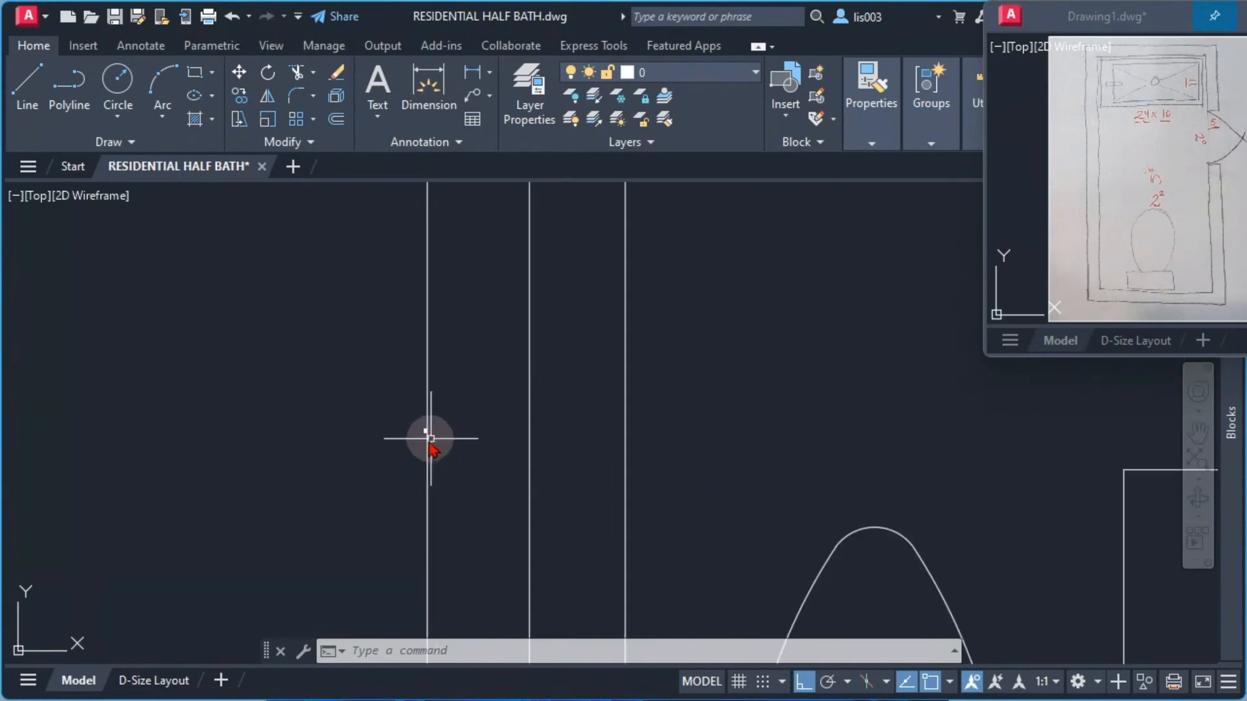
scroll(431, 438, "up", 3)
scroll(442, 416, "up", 3)
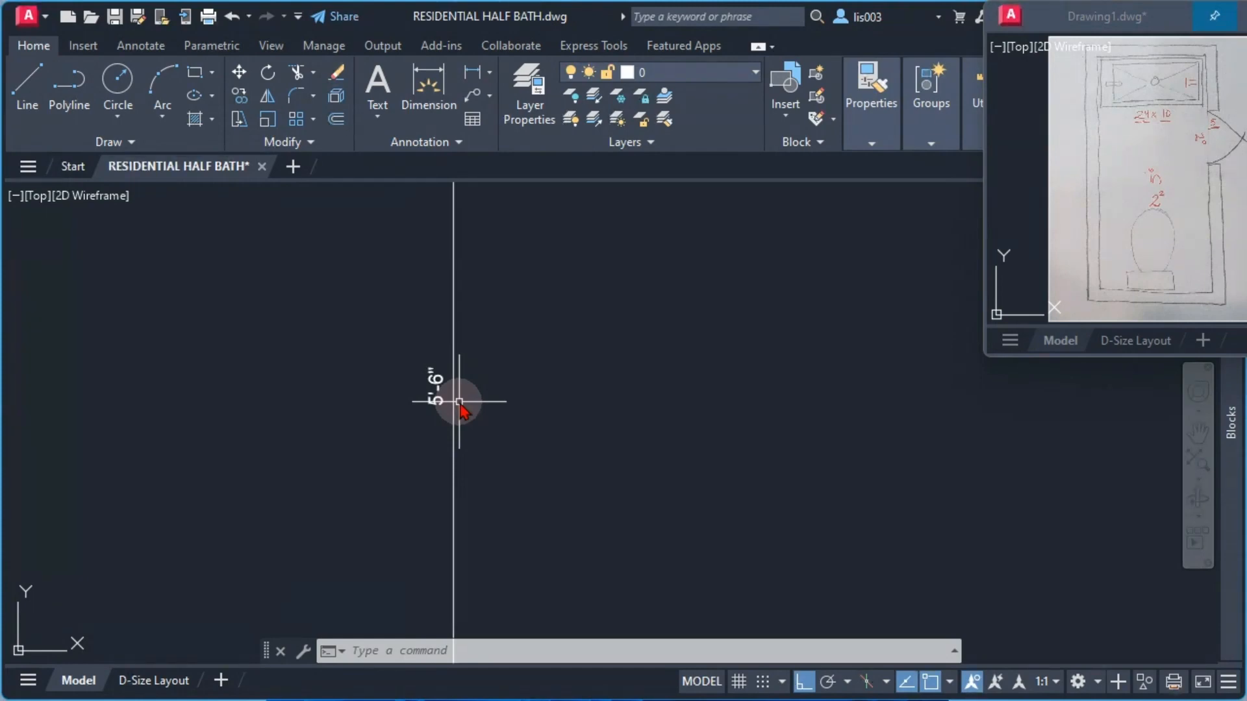
scroll(460, 403, "down", 8)
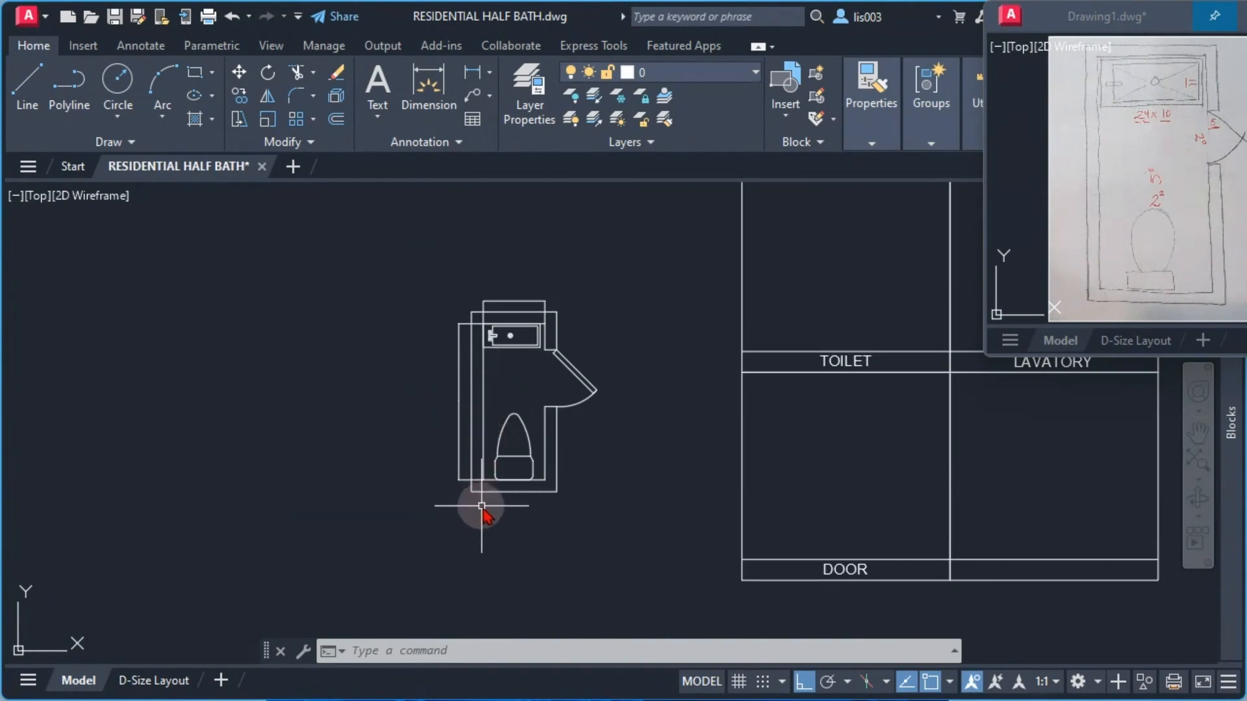
scroll(485, 510, "up", 3)
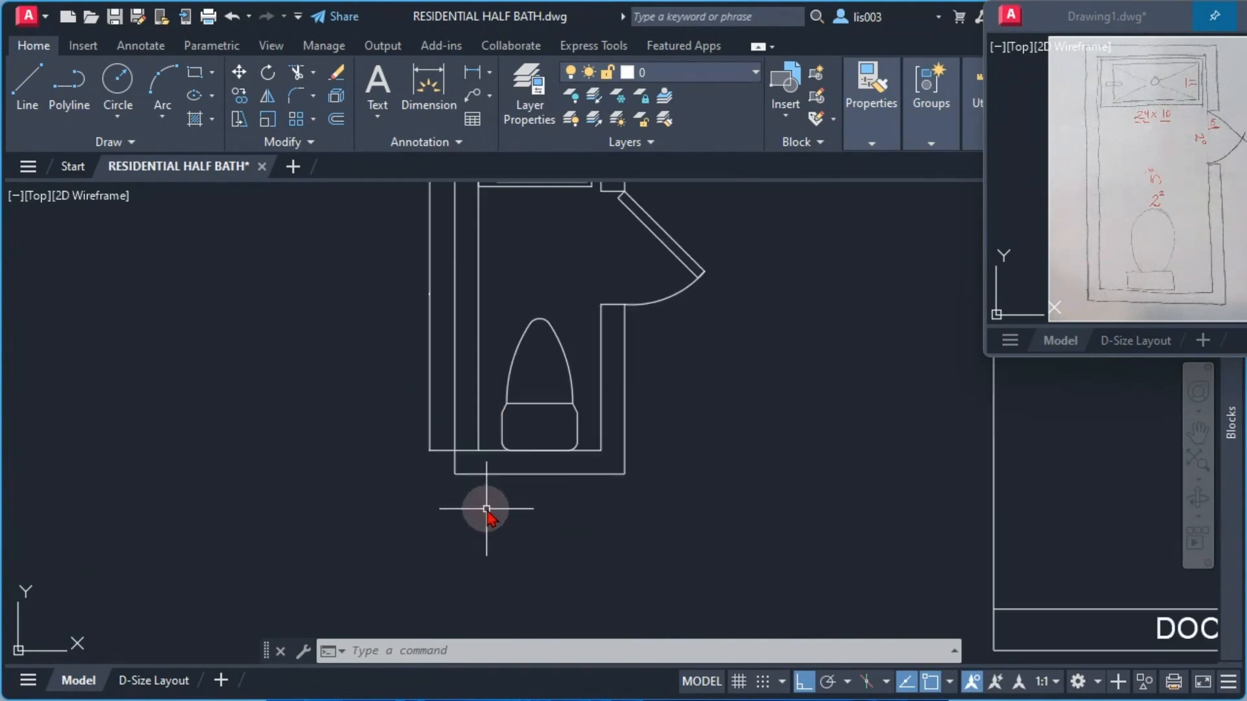
middle_click_drag(487, 510, 484, 472)
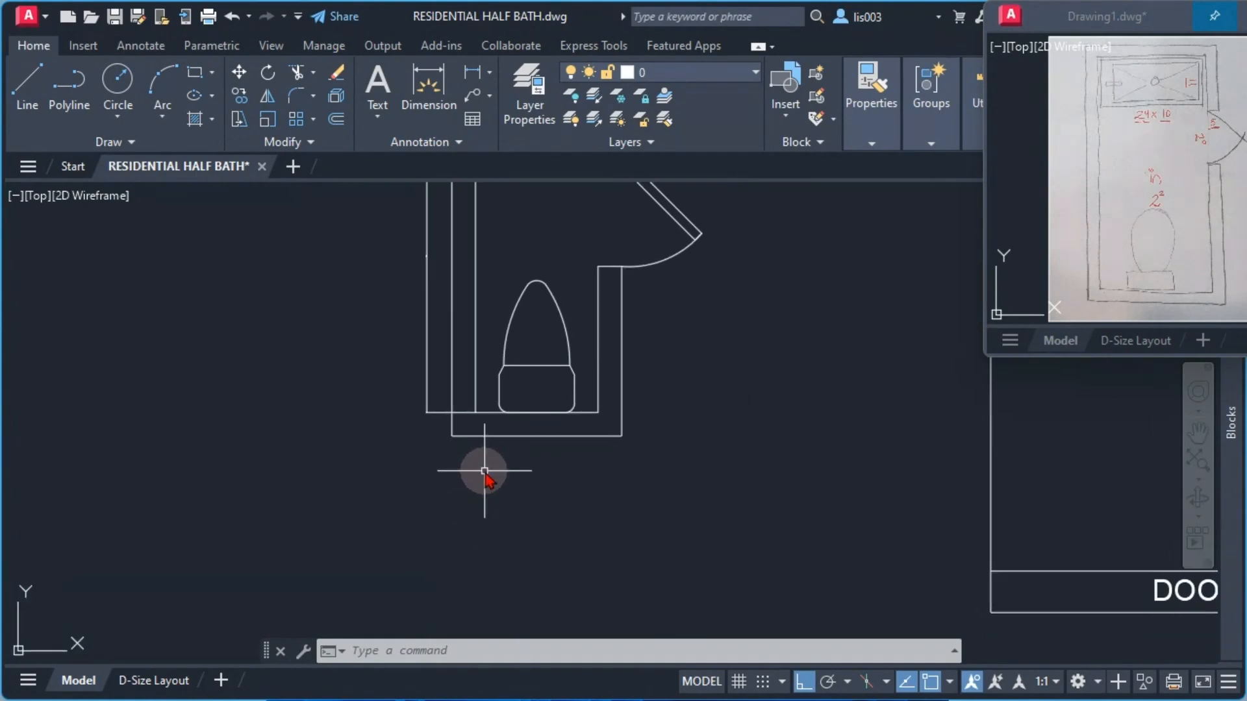
scroll(485, 473, "up", 3)
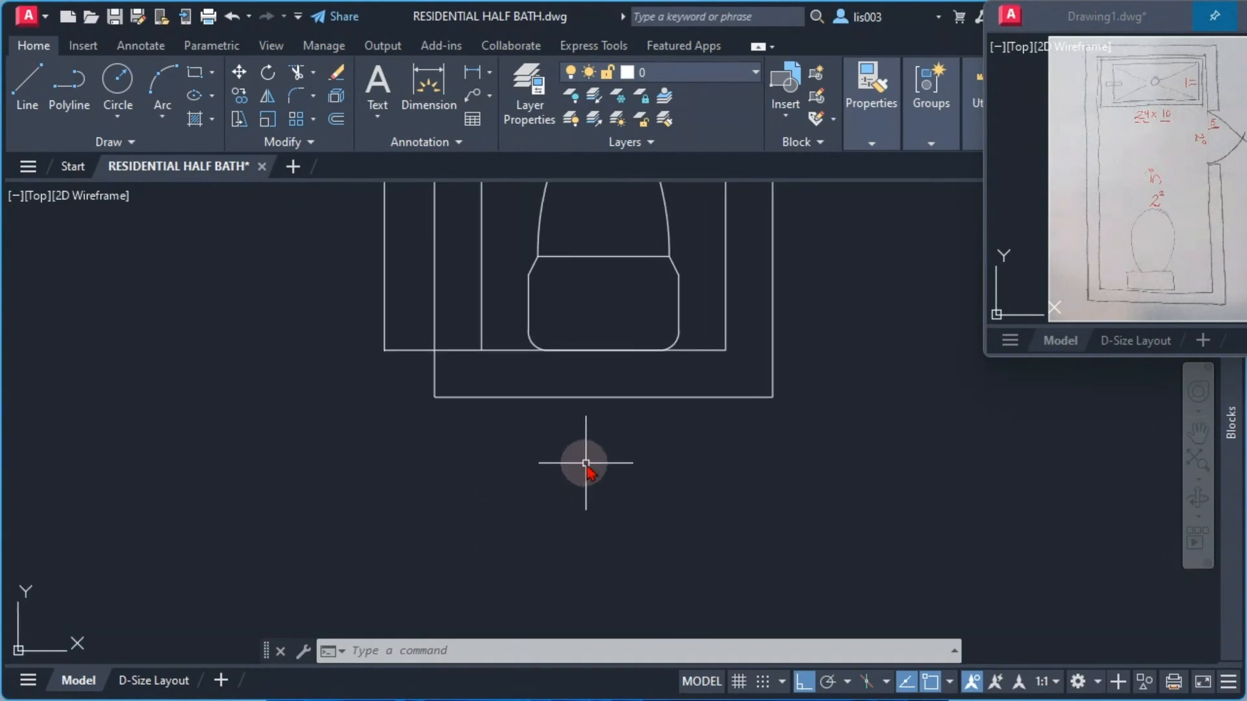
type("TXT")
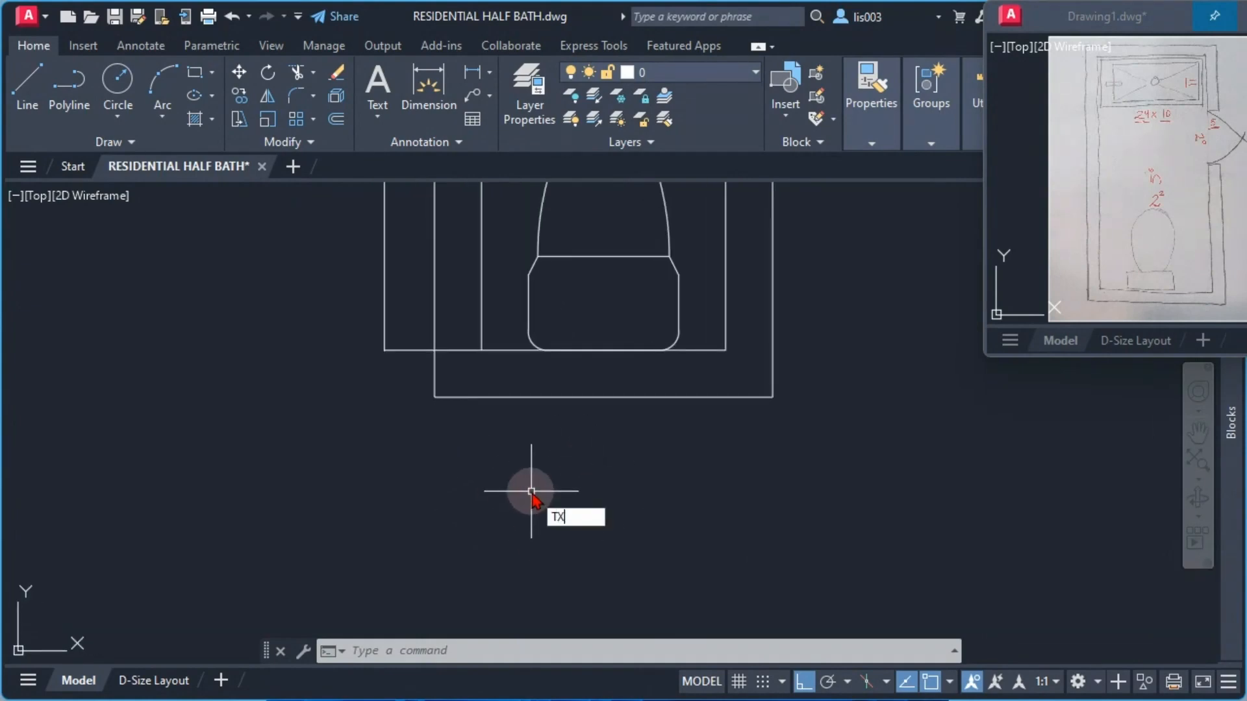
key("BackSpace")
key("BackSpace")
type("EX")
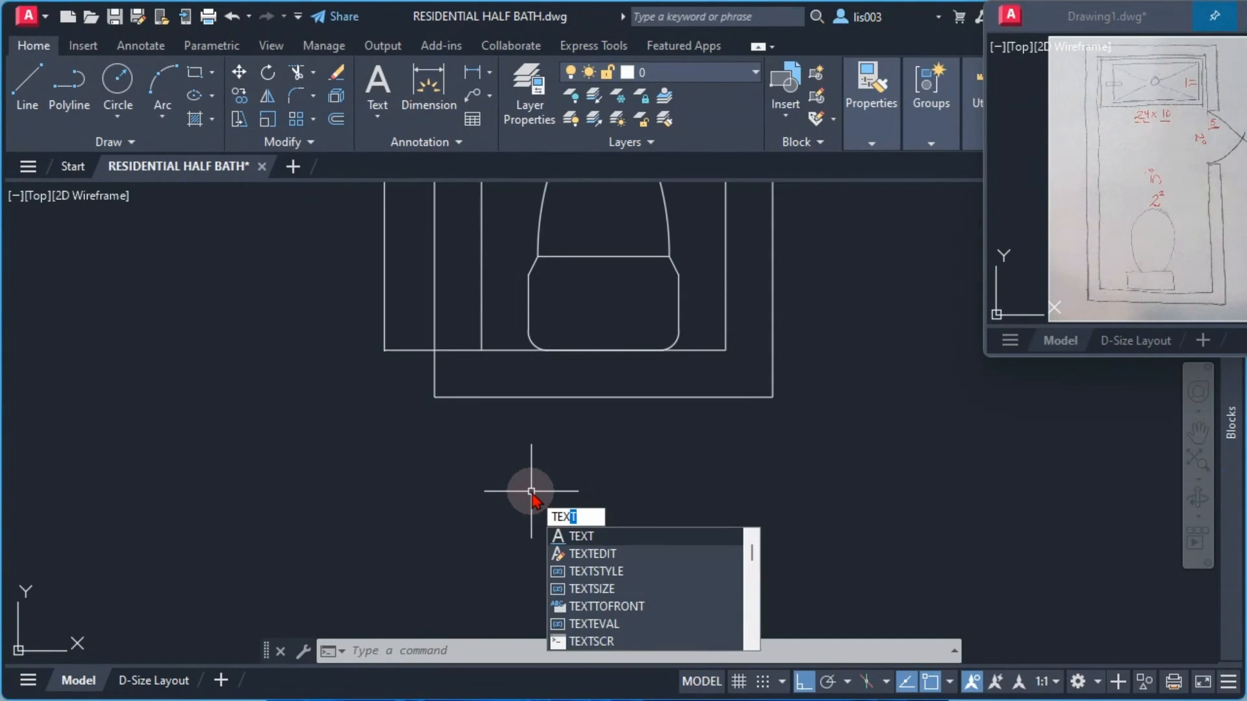
key("Escape")
Create multiline text reading "RESIDENTIAL HALF BATH" in a box below the bottom wall, about as wide as the plan.
type("MT")
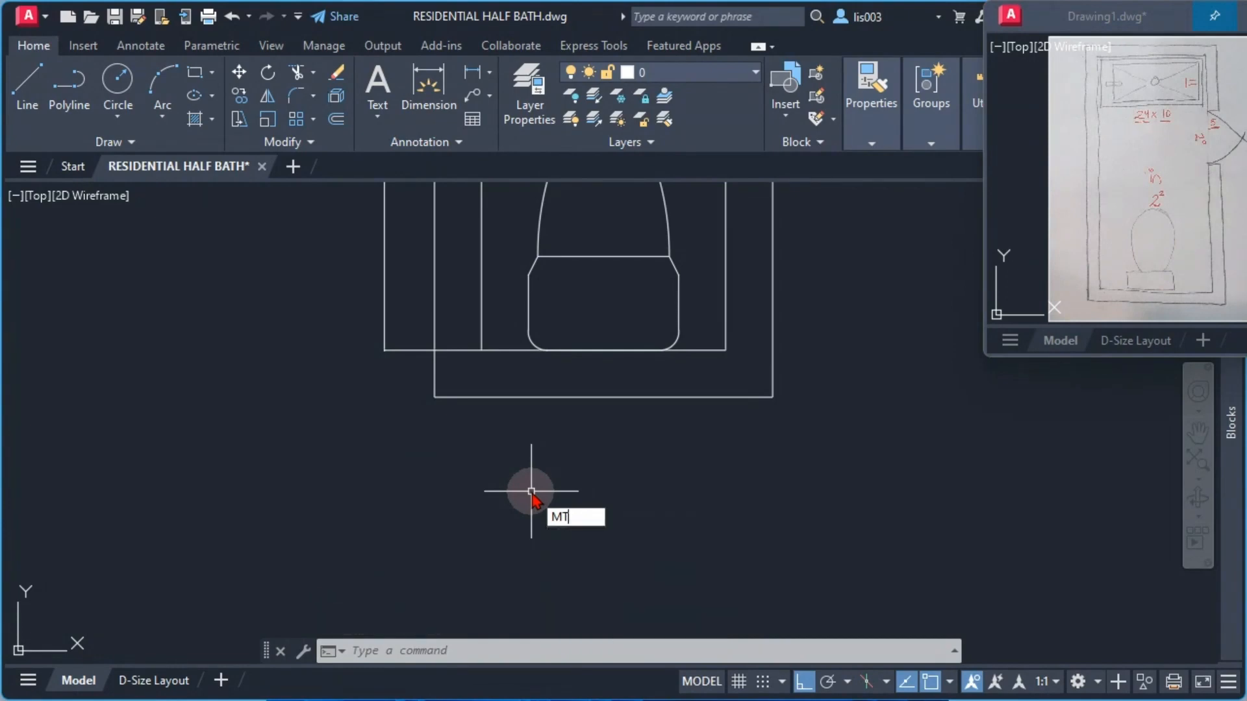
key("Return")
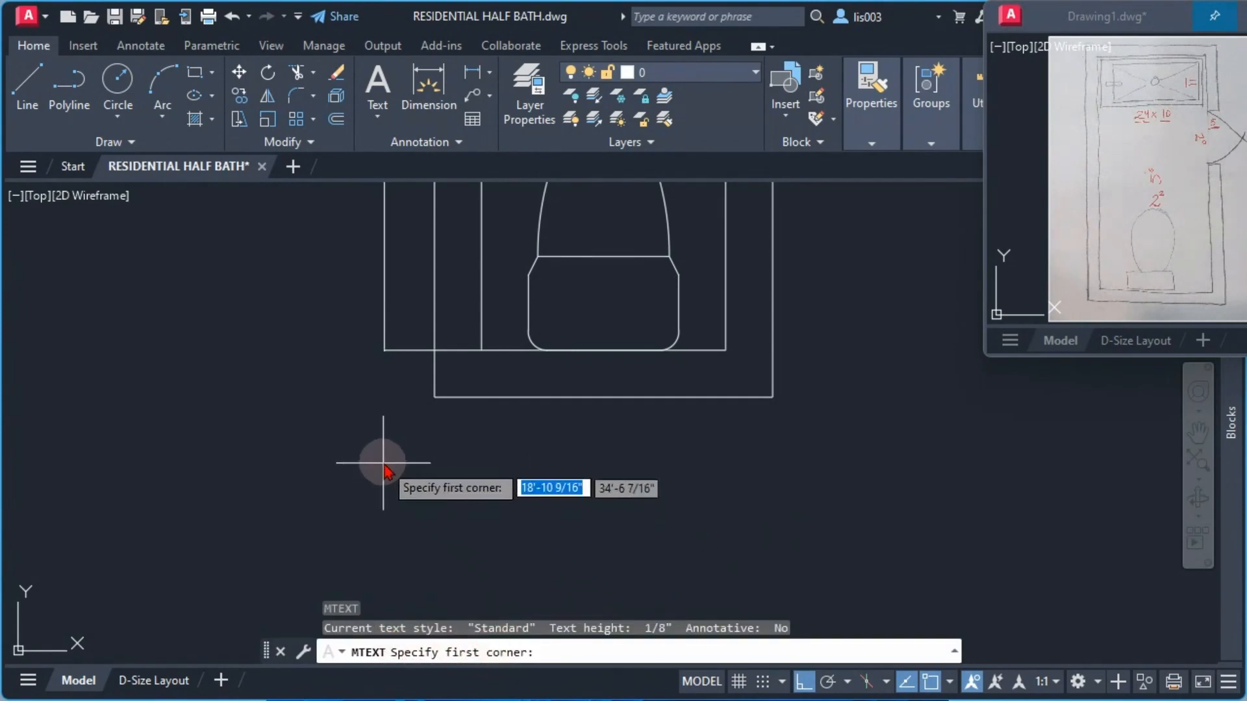
left_click(434, 449)
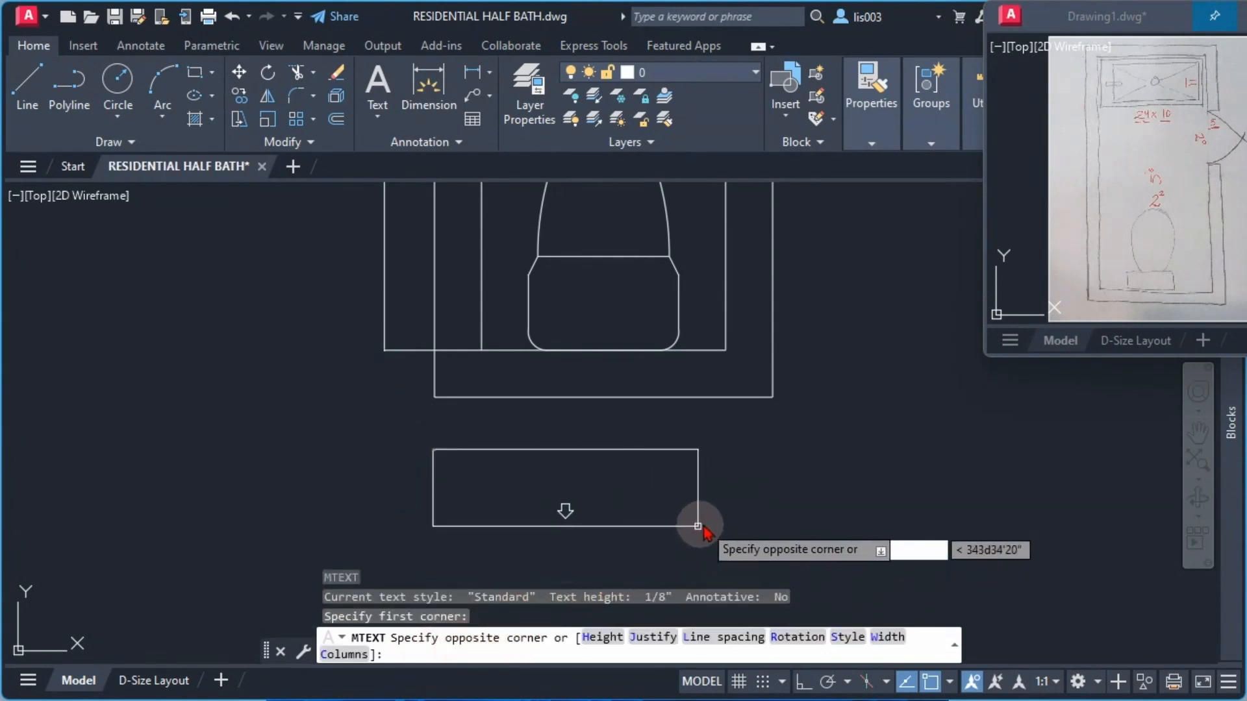
left_click(774, 539)
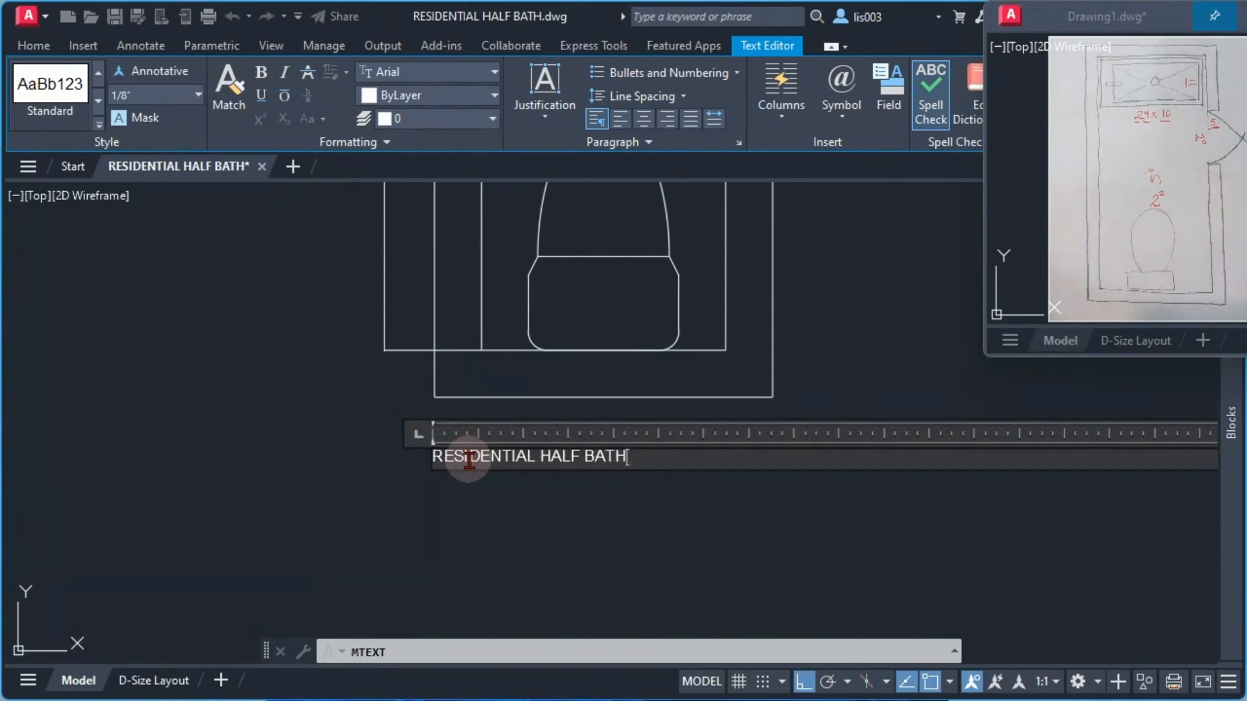
Make the whole "RESIDENTIAL HALF BATH" title bold and underlined, and finish the text editing.
triple_click(469, 460)
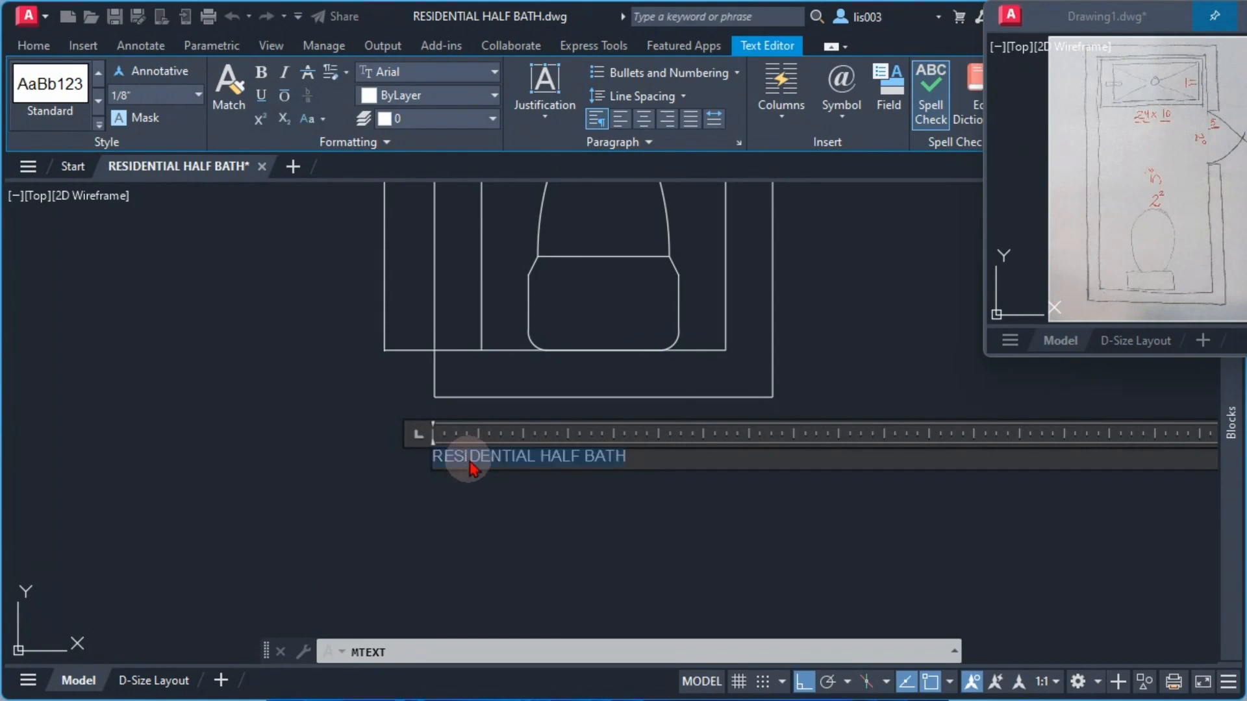
left_click(260, 71)
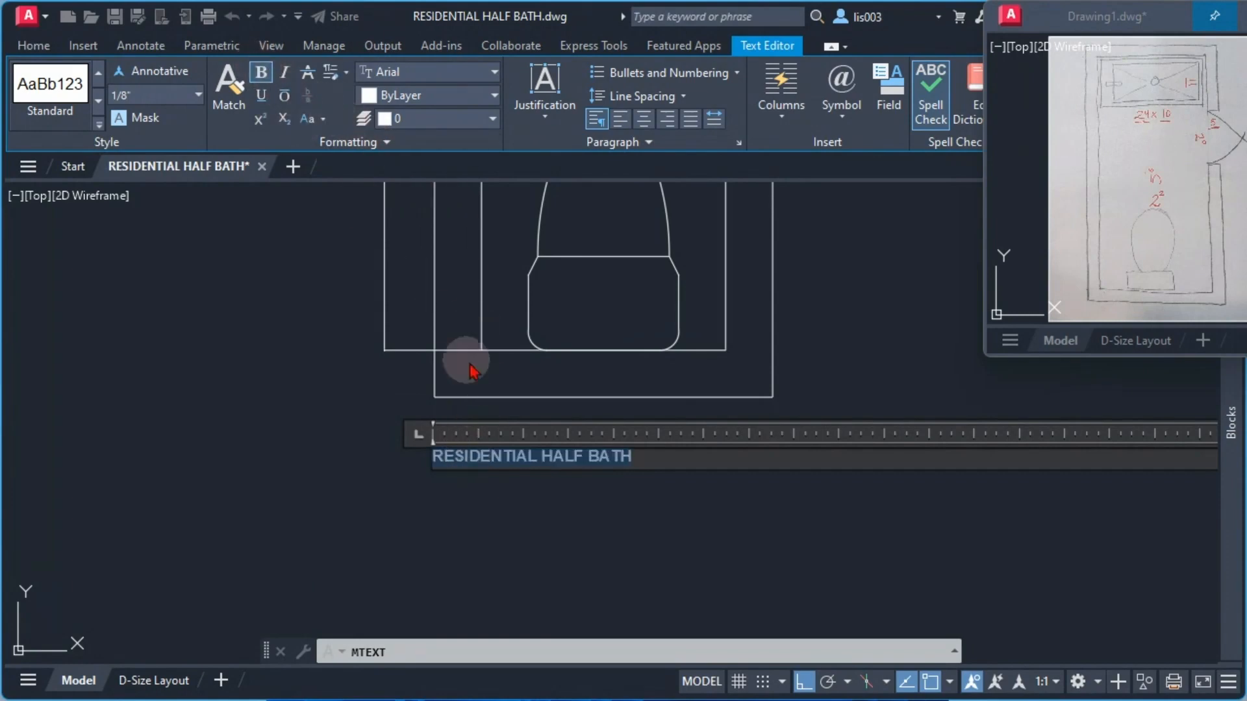
left_click(260, 96)
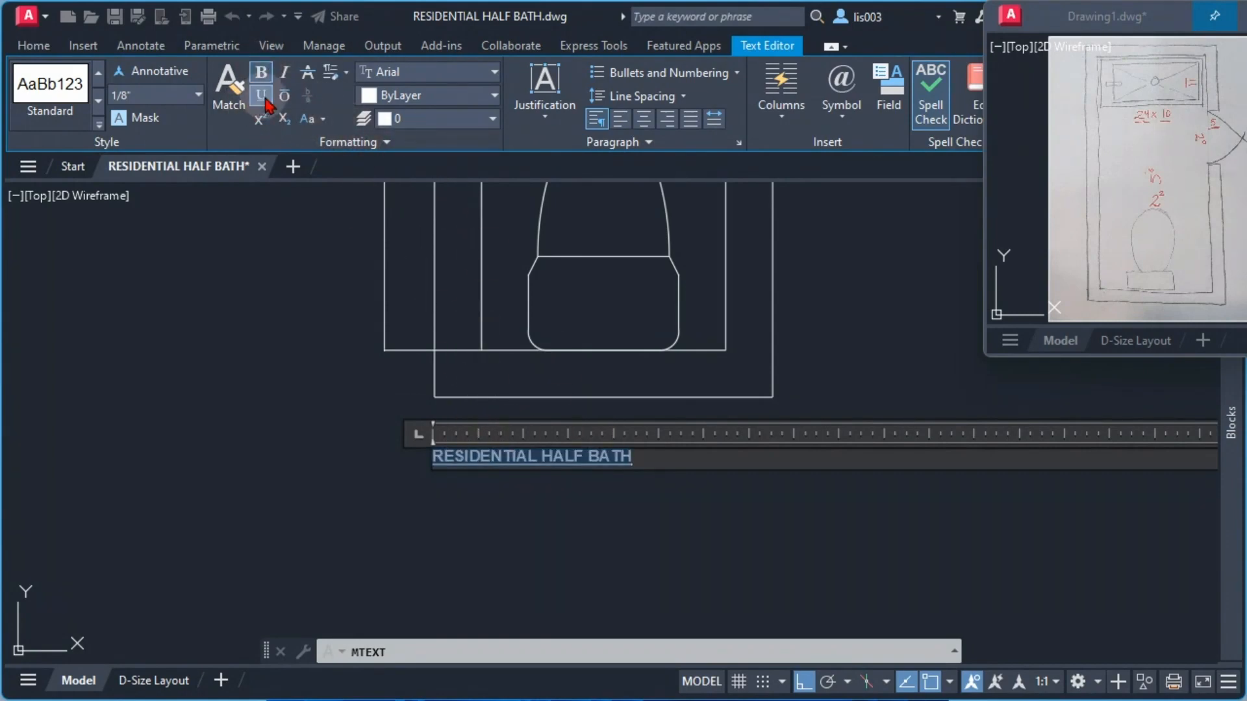
left_click(610, 502)
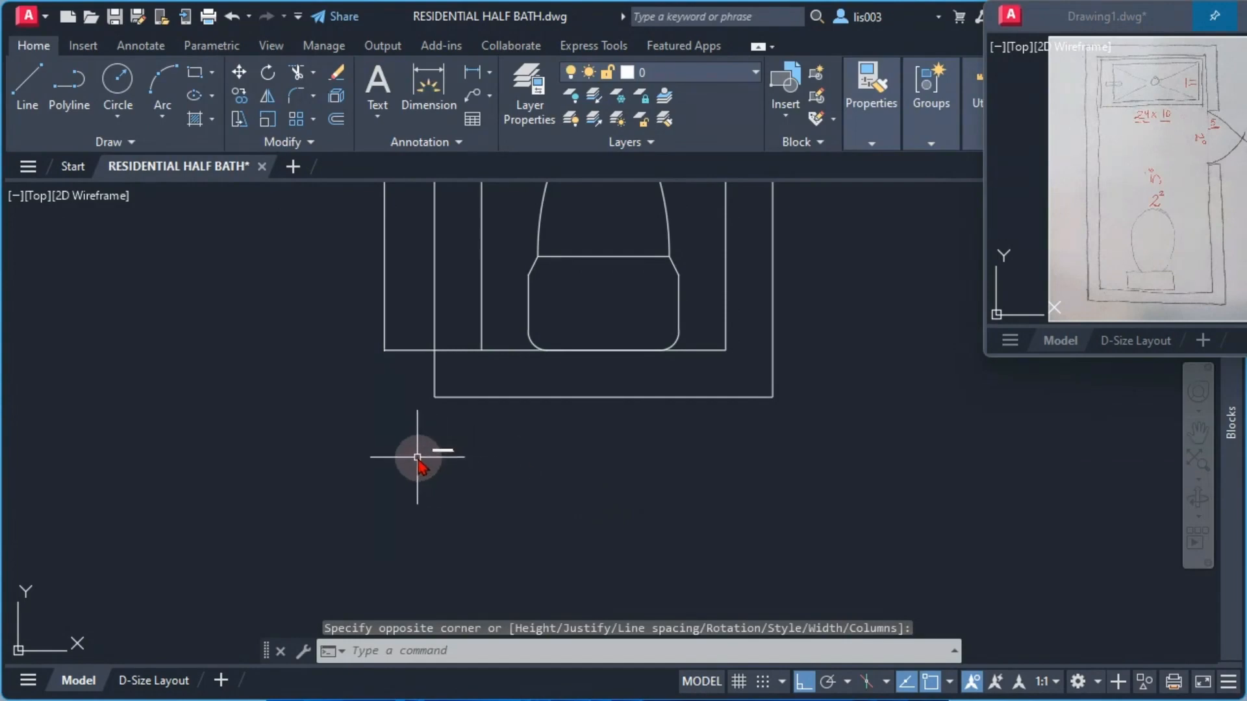
Add multiline text reading "SCALE: XXX = 1'-0"" directly beneath the underlined title, aligned with its left end.
scroll(416, 452, "up", 10)
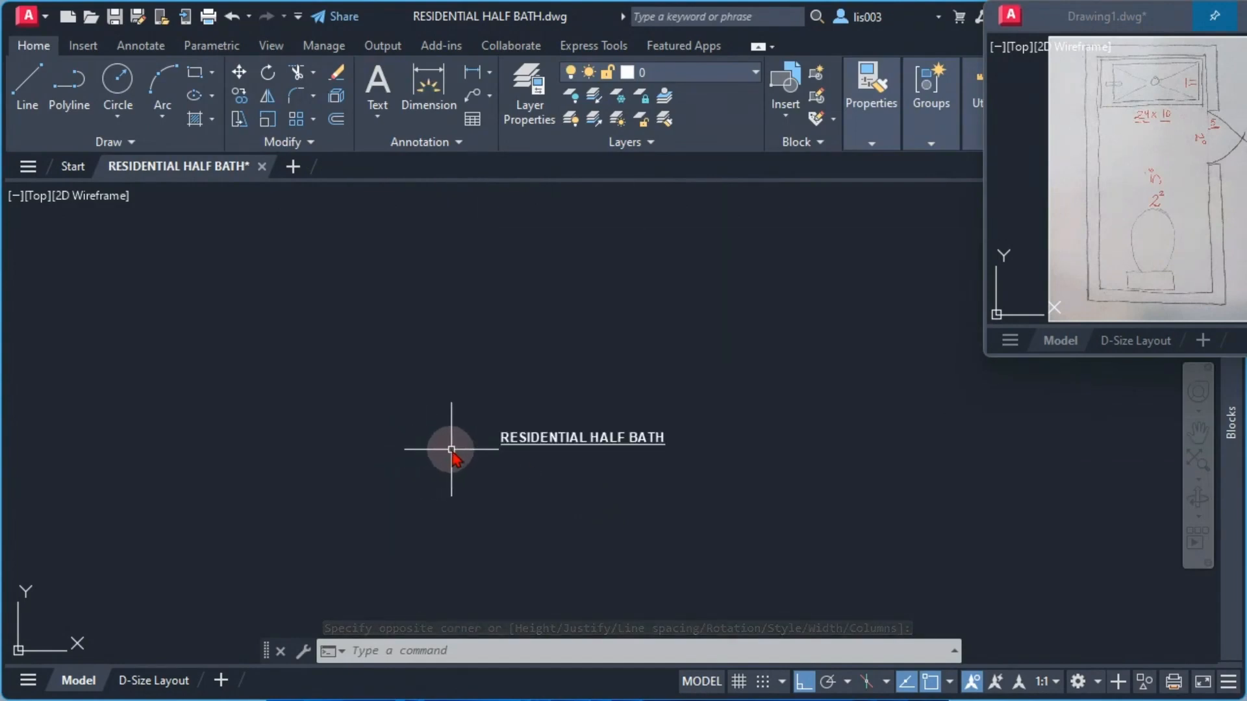
scroll(494, 474, "down", 3)
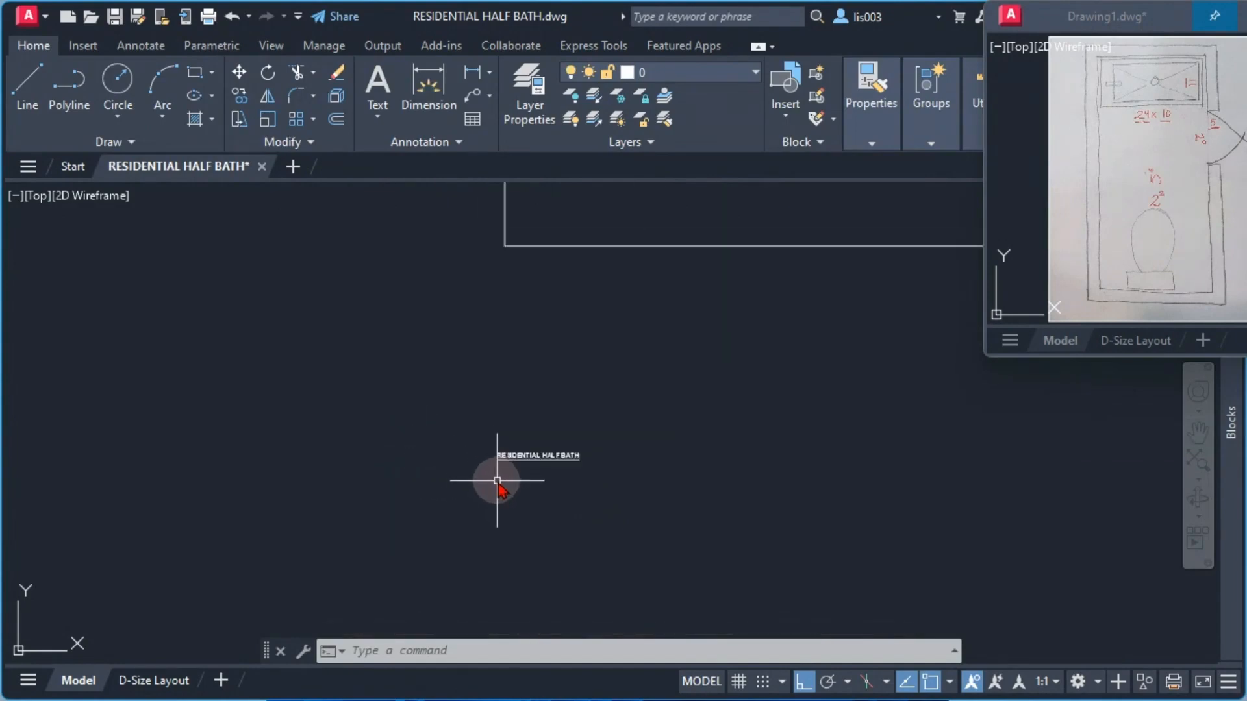
scroll(498, 481, "down", 2)
scroll(497, 481, "up", 4)
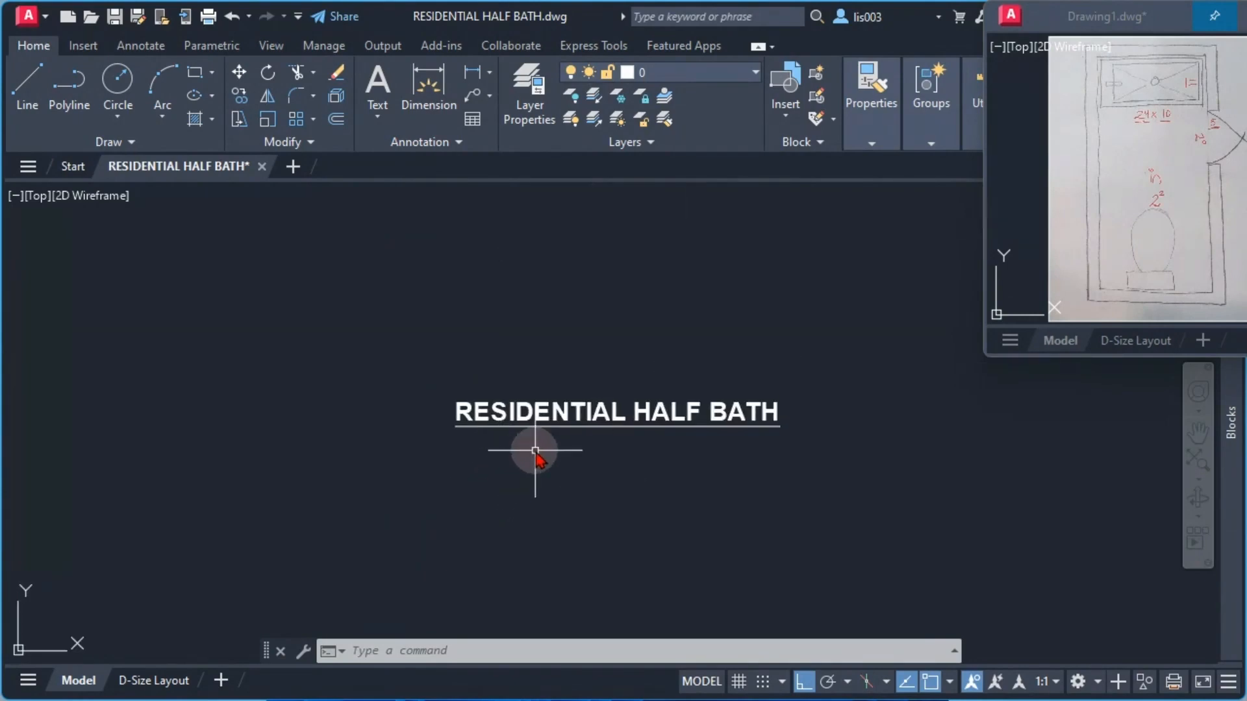
type("MT")
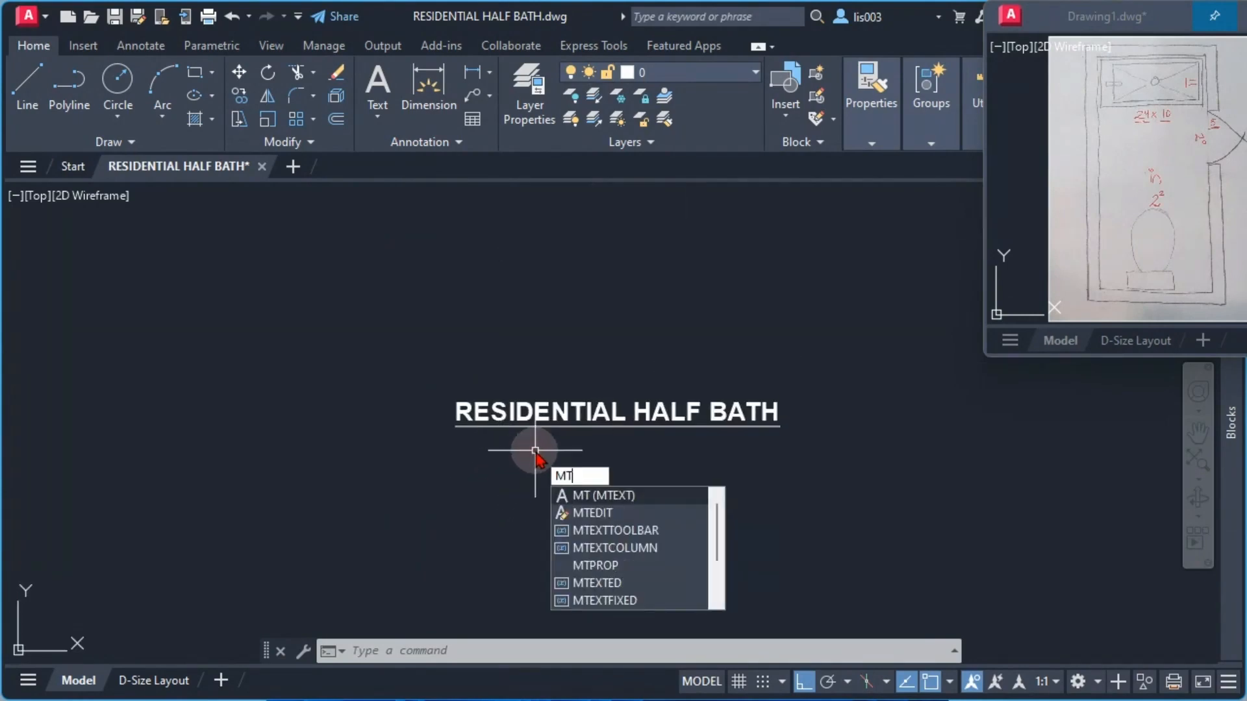
key("Return")
left_click(459, 445)
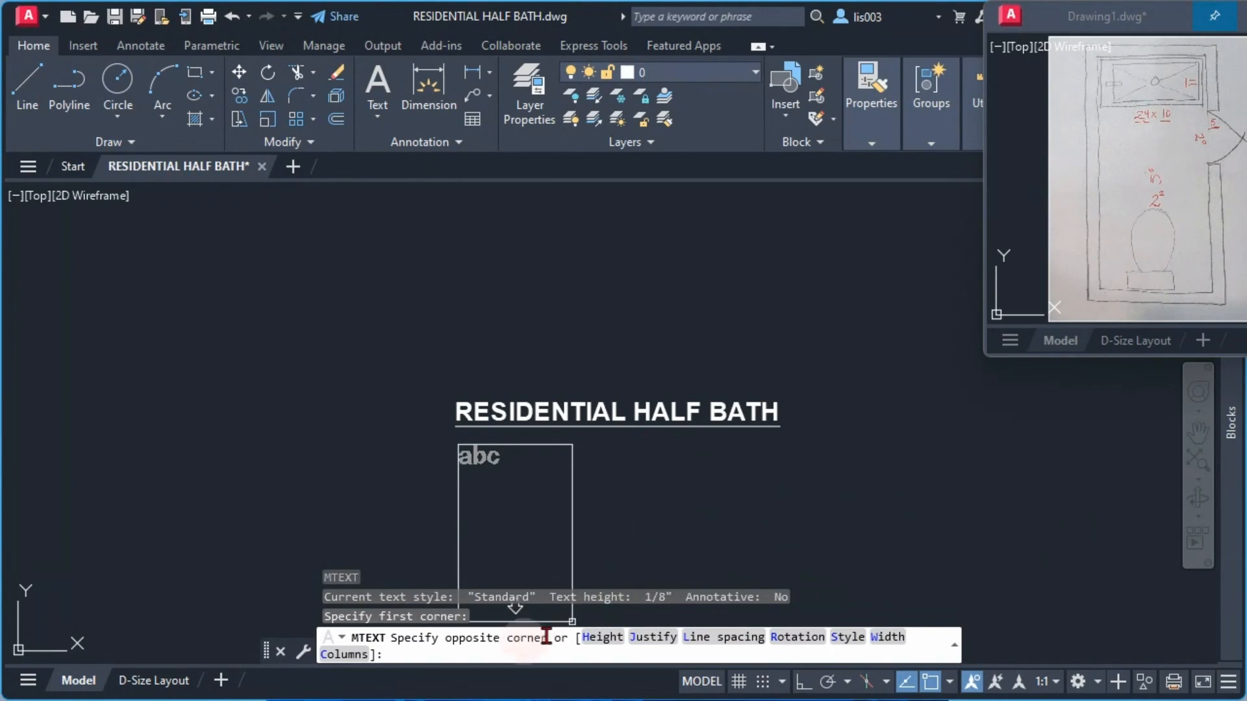
left_click(755, 498)
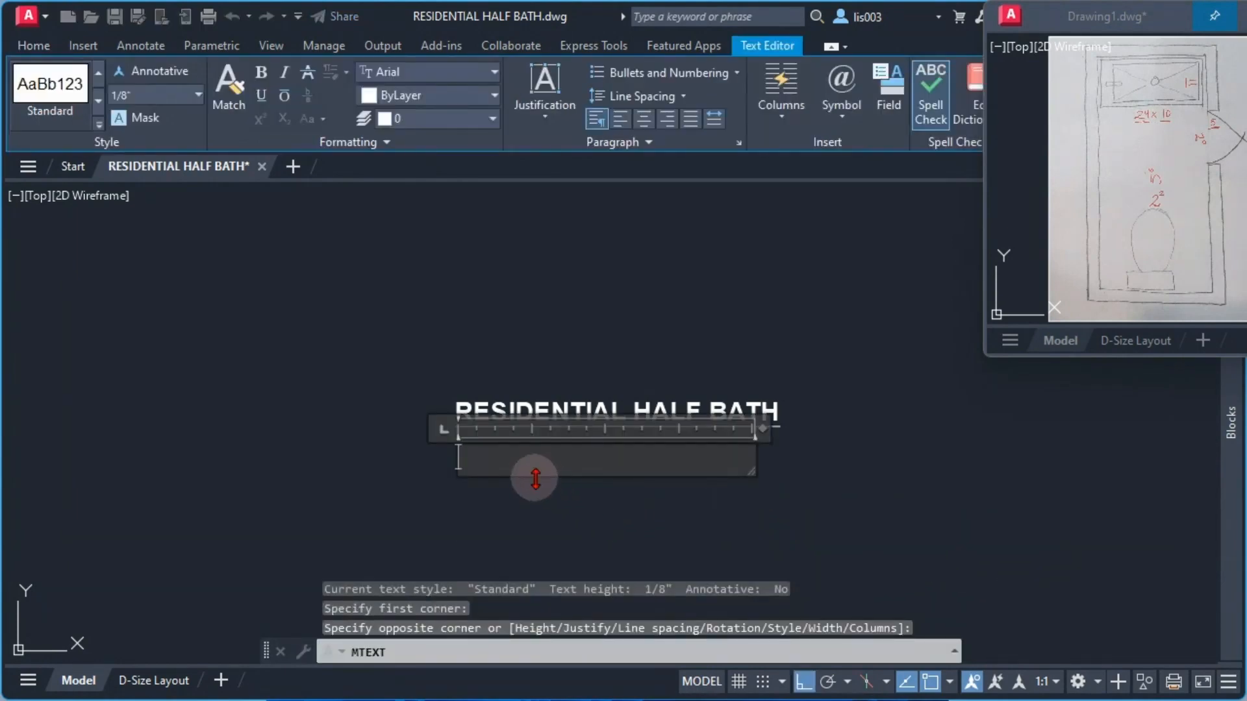
type("SCALE: XXX = 1'-0\"")
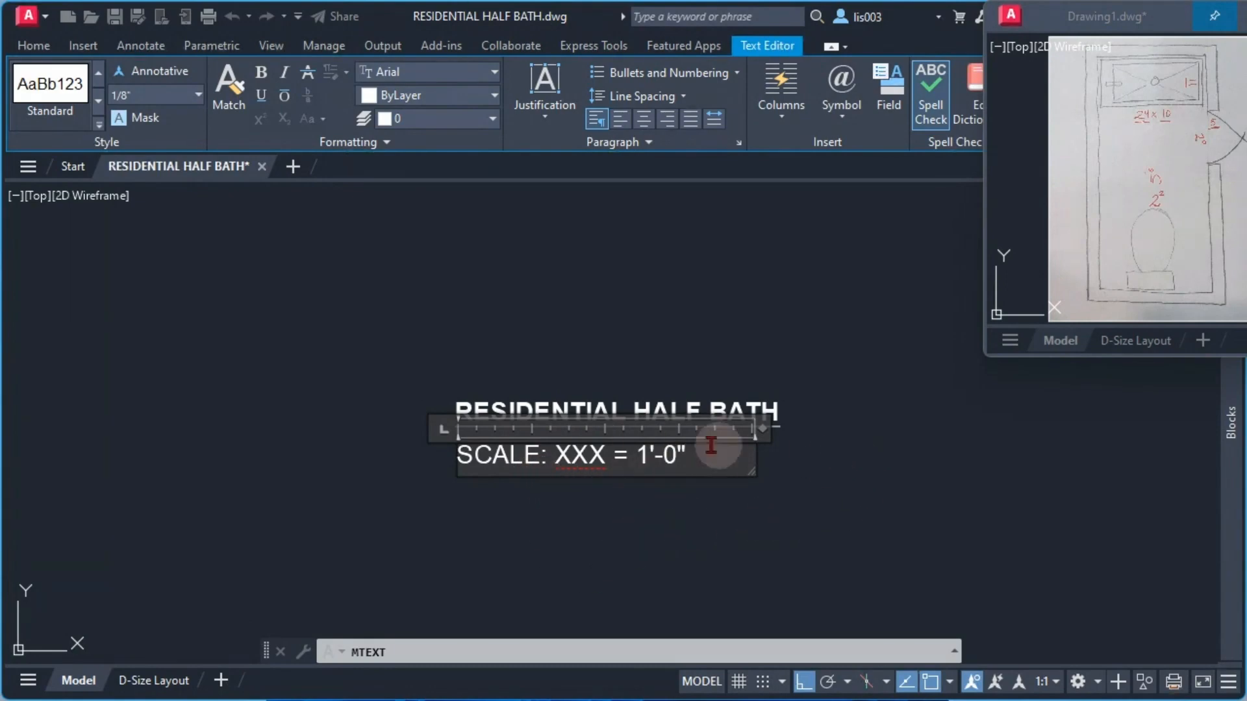
left_click(845, 545)
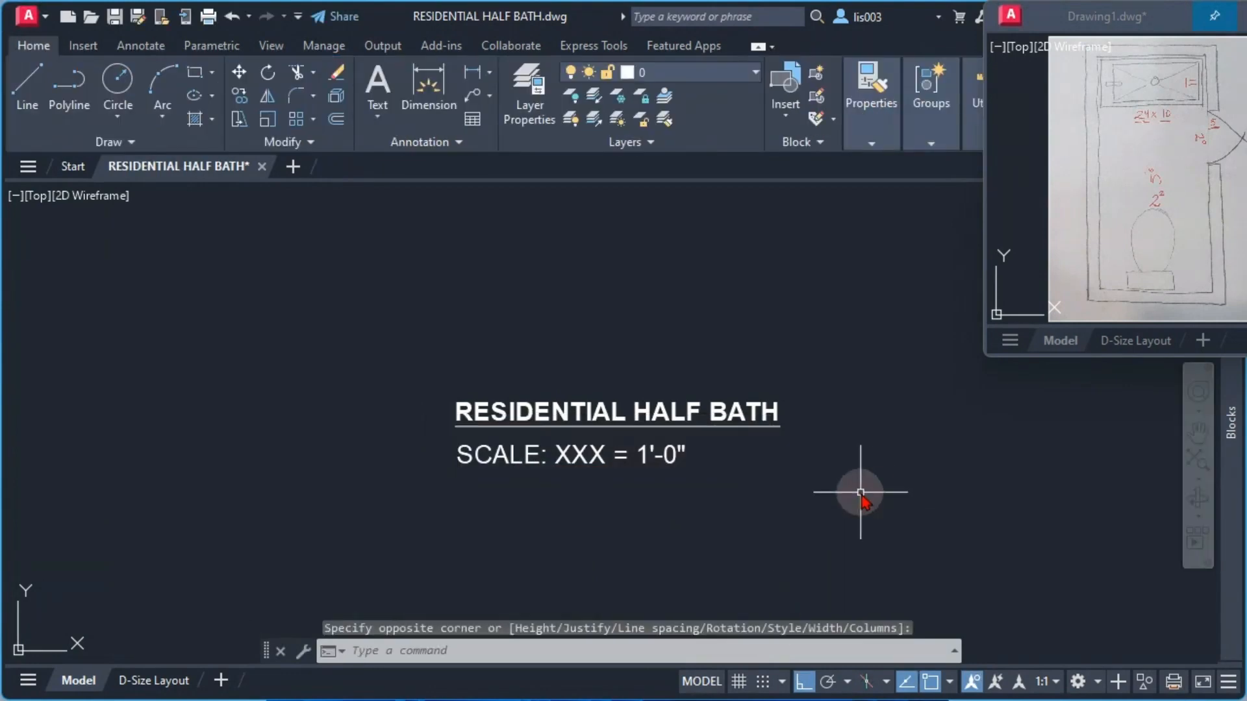
Switch from model space to the D-Size Layout.
scroll(465, 546, "down", 10)
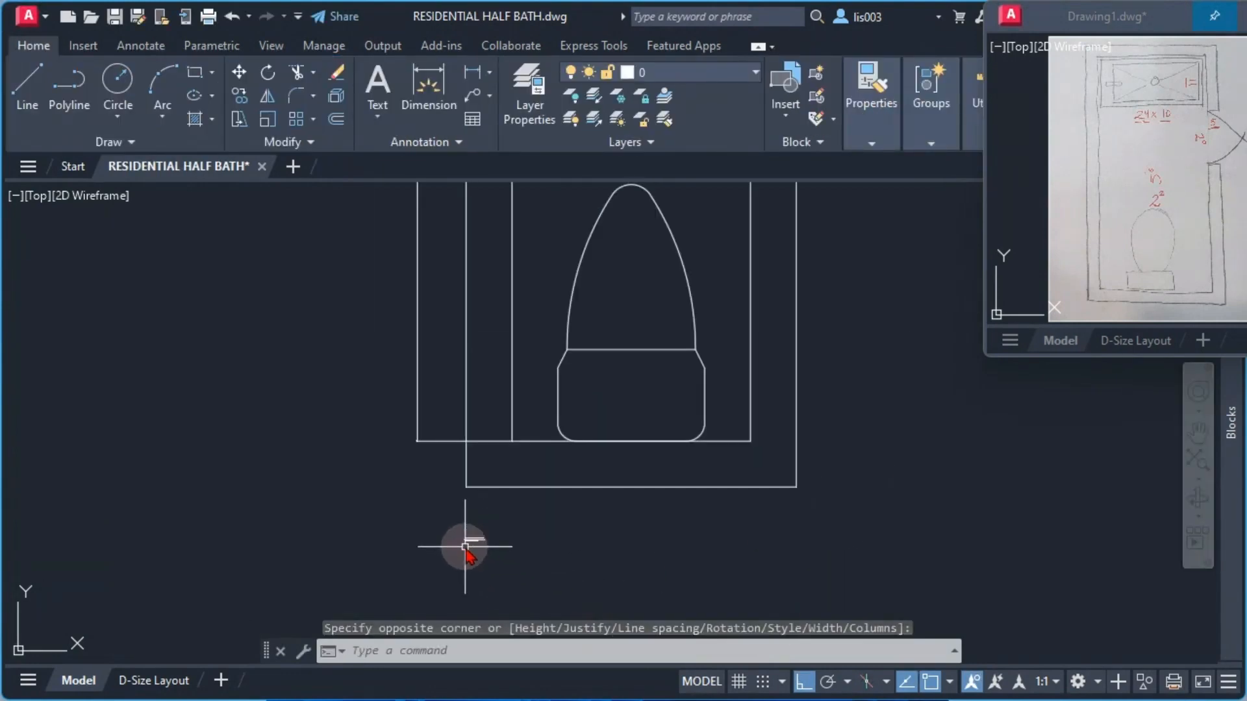
scroll(465, 547, "down", 3)
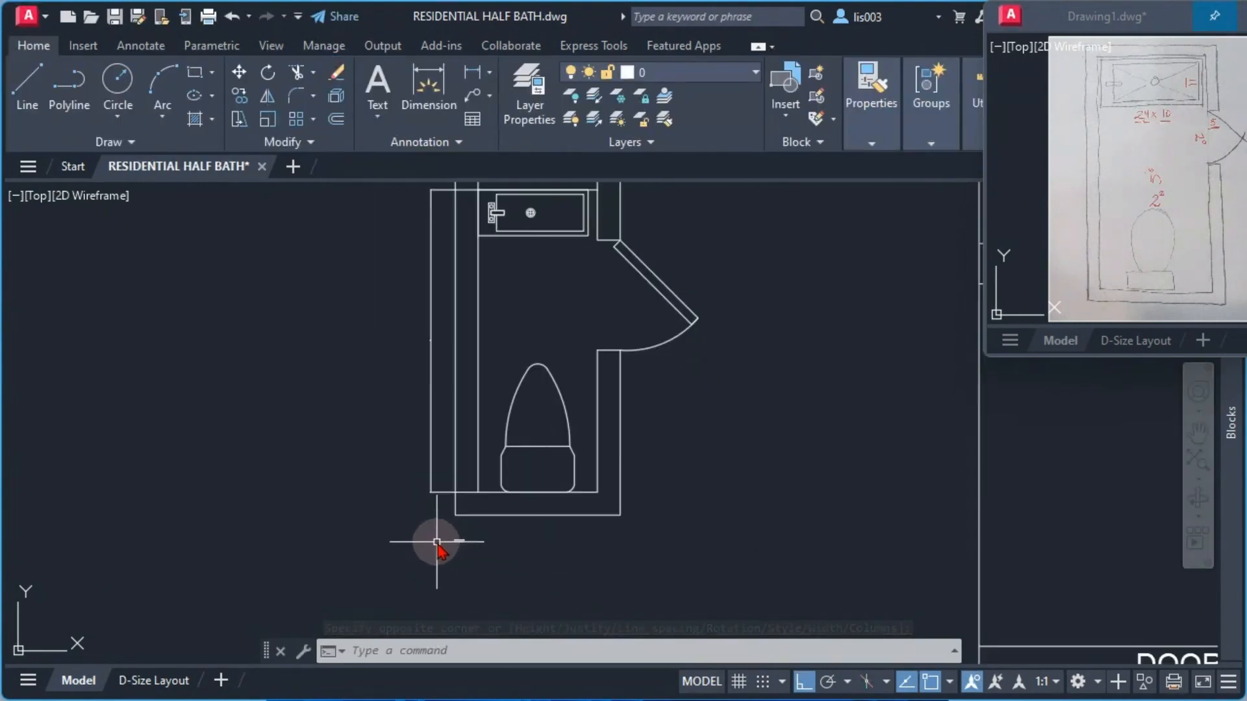
mouse_move(146, 689)
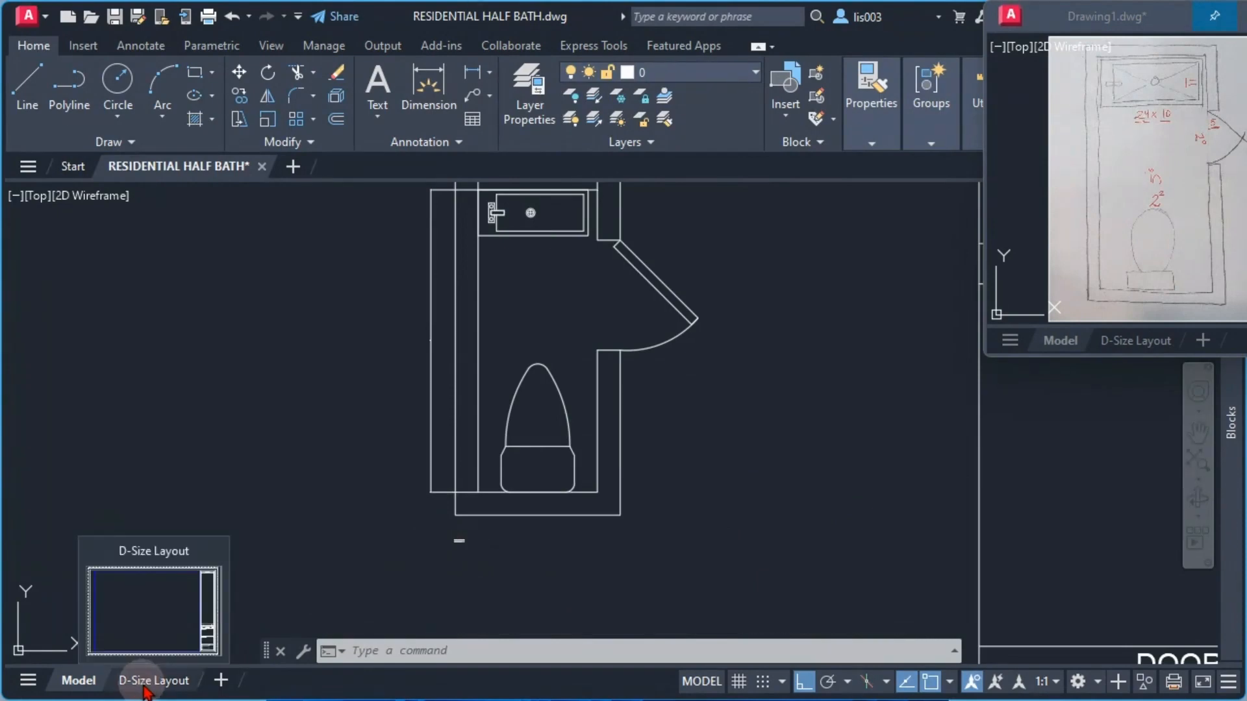
left_click(156, 680)
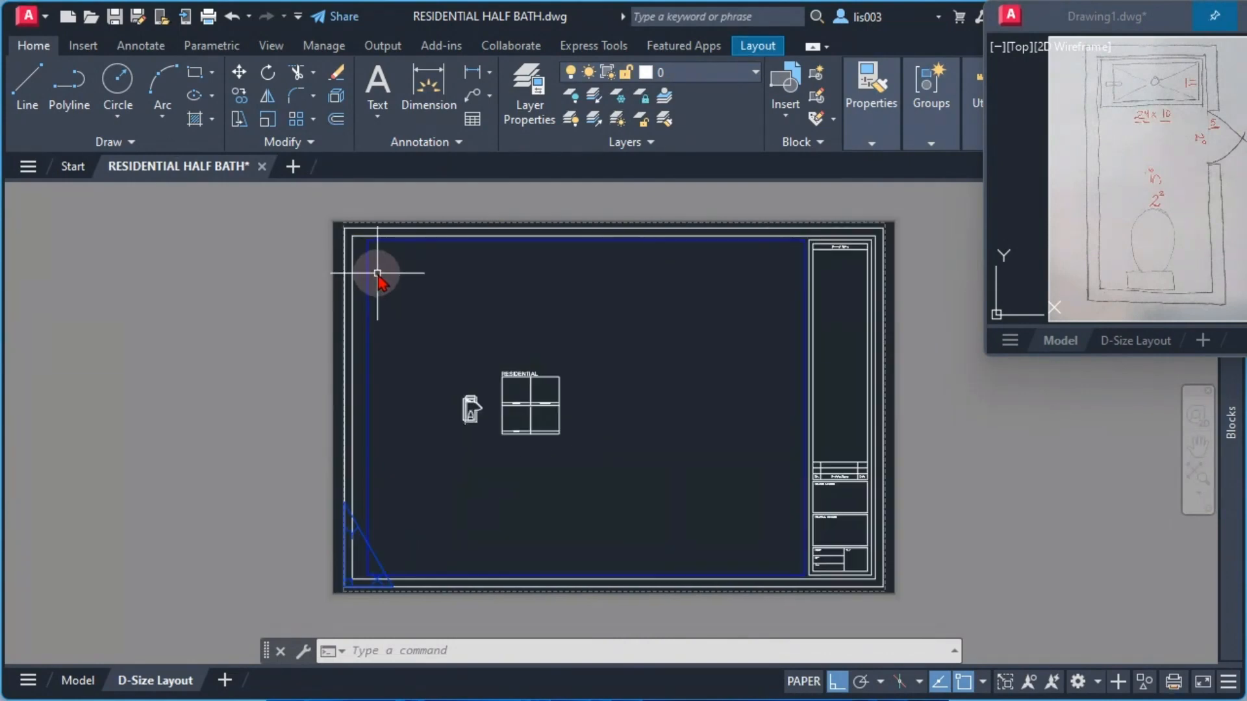
Examine the title block on the layout sheet, including its project name, project, date, scale and sheet fields.
middle_click_drag(771, 456, 688, 451)
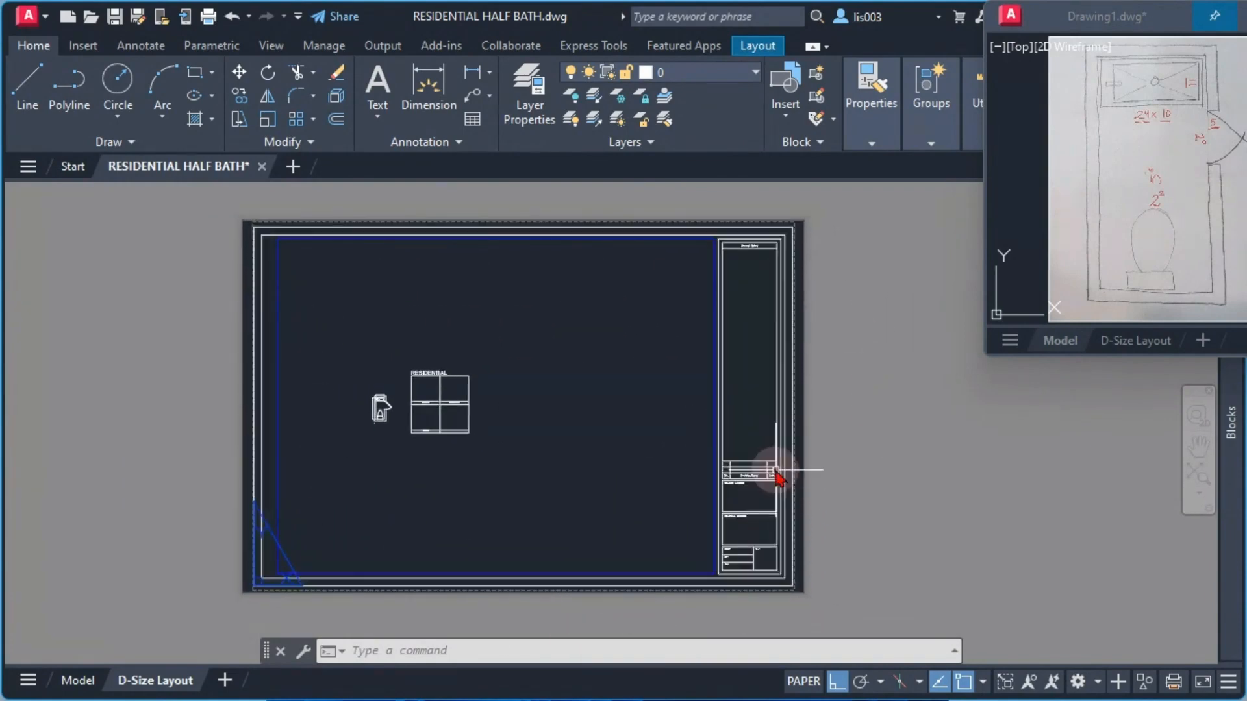
mouse_move(773, 474)
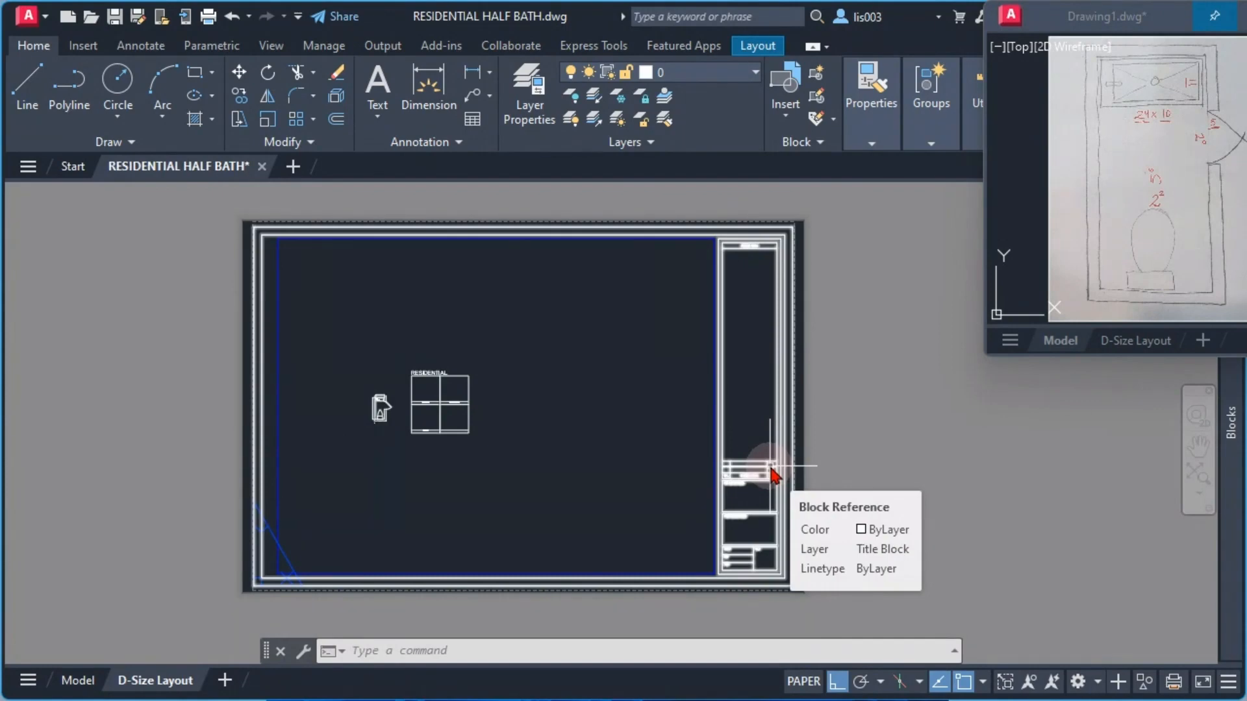
left_click(773, 474)
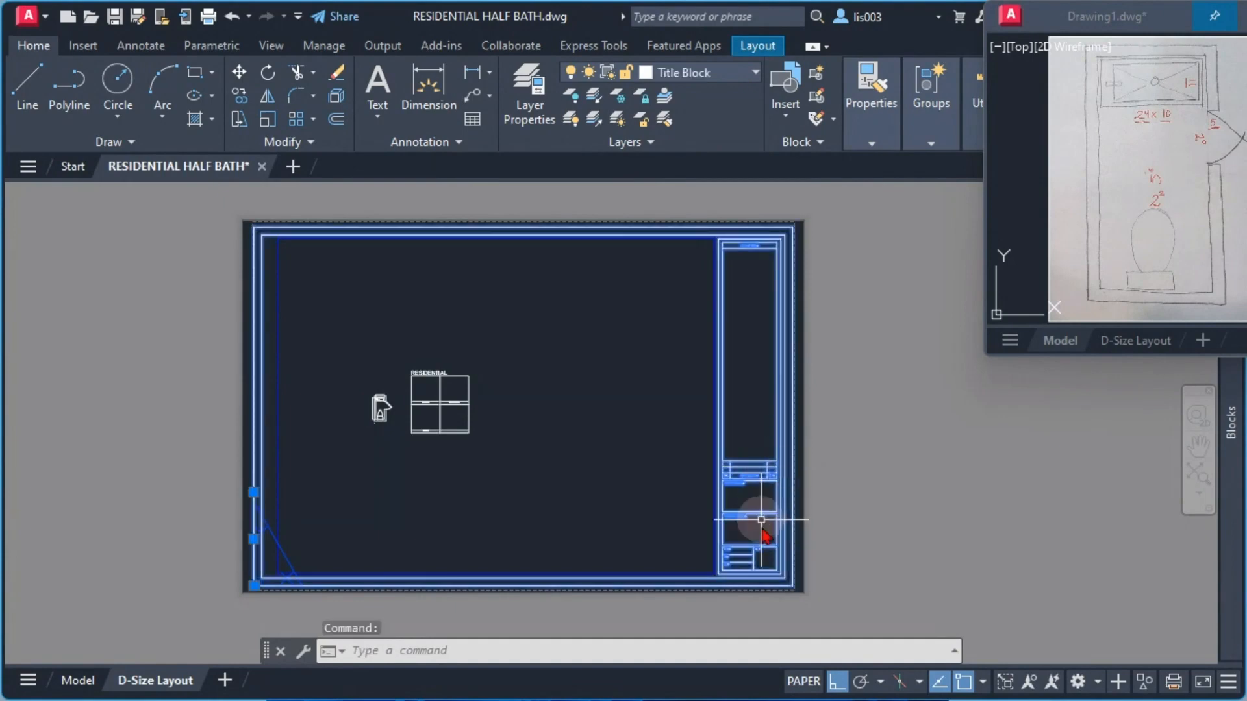
scroll(740, 558, "up", 6)
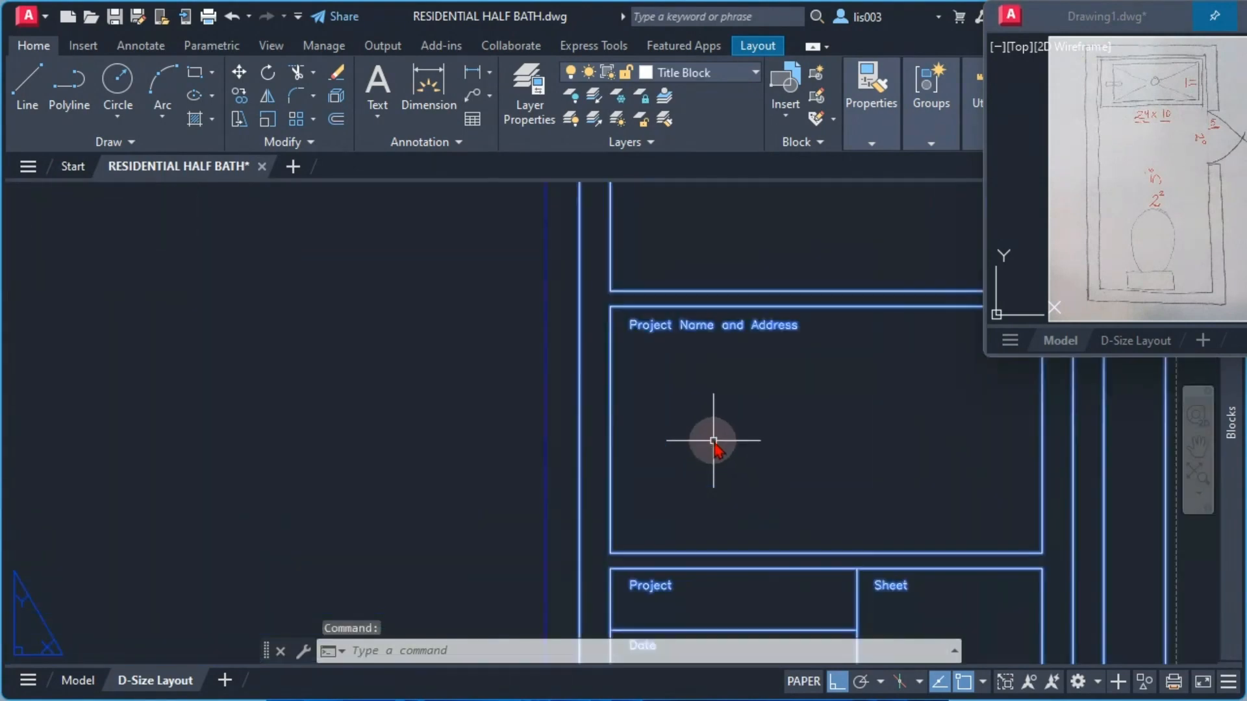
middle_click_drag(714, 441, 657, 384)
middle_click_drag(660, 449, 645, 328)
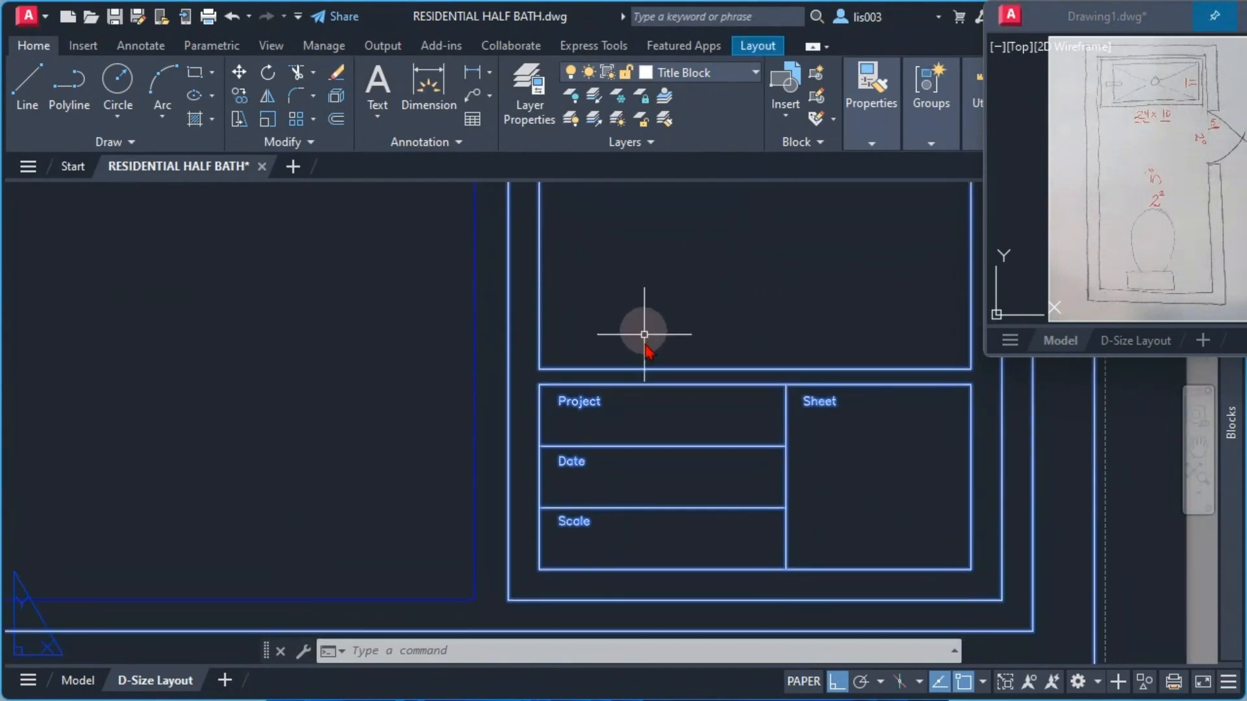
middle_click_drag(631, 535, 708, 584)
scroll(709, 583, "down", 8)
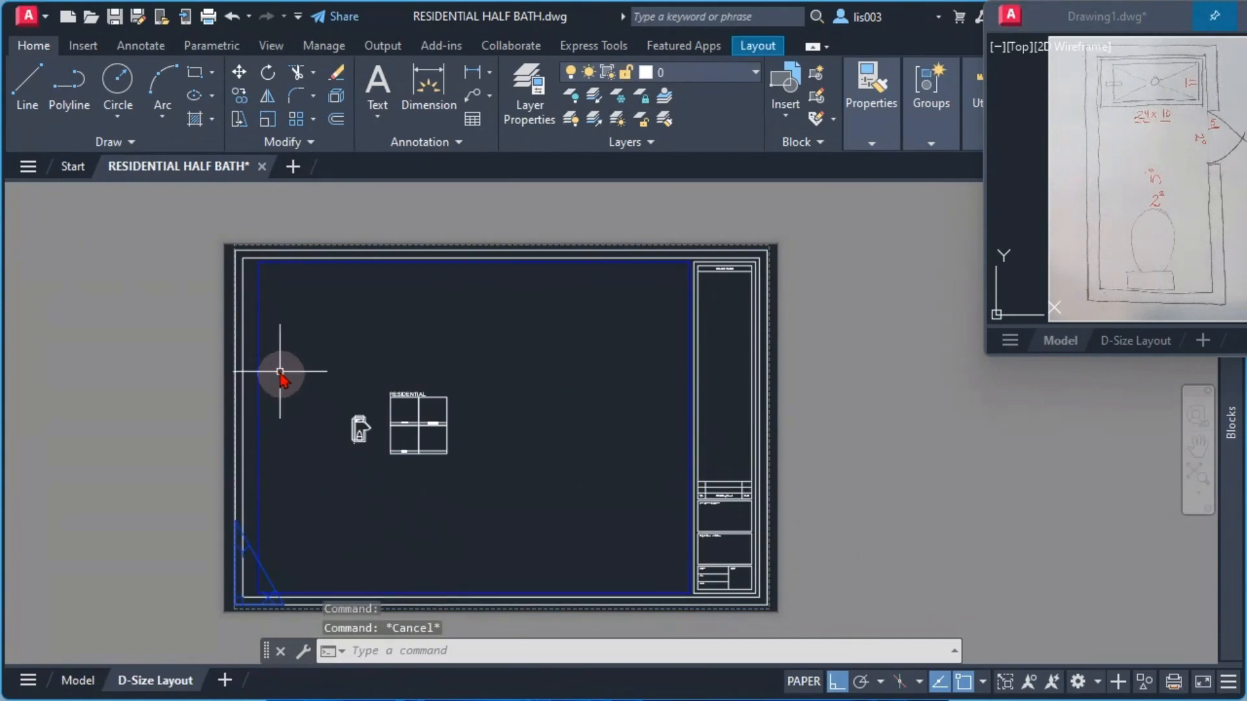
Check the layout viewport's scale and how the half-bath plan and its text appear on the sheet.
mouse_move(260, 334)
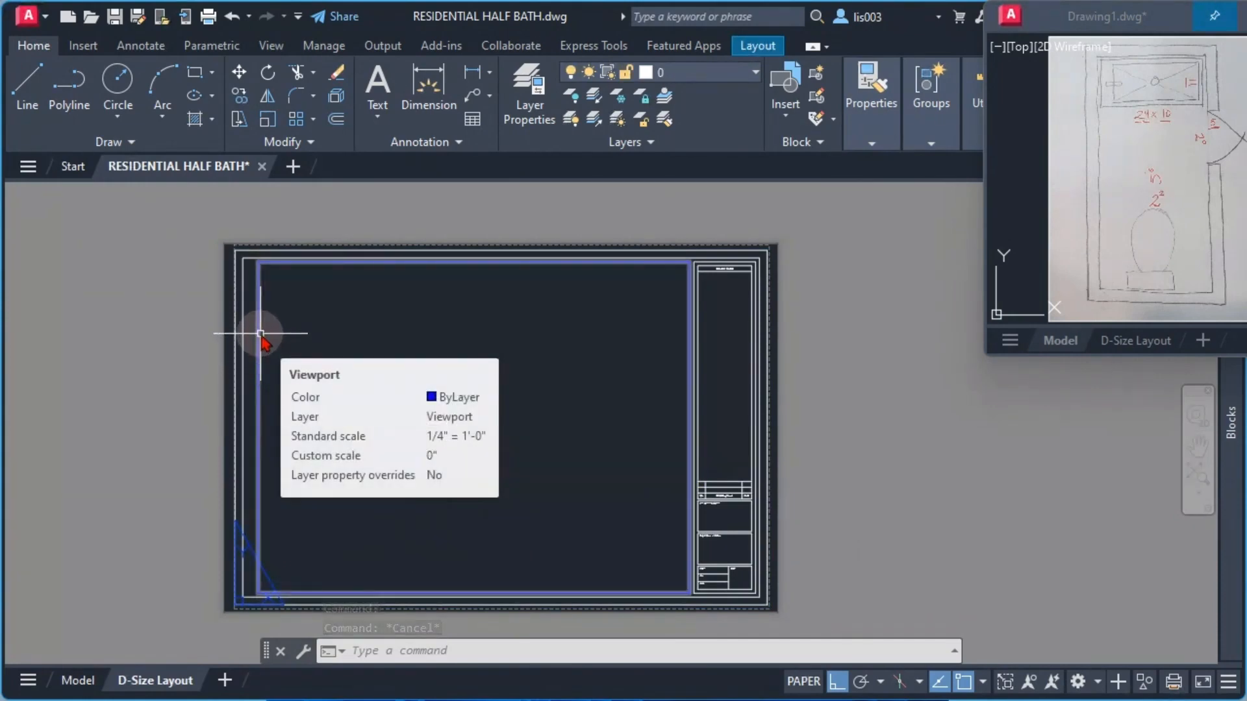
middle_click_drag(347, 372, 491, 395)
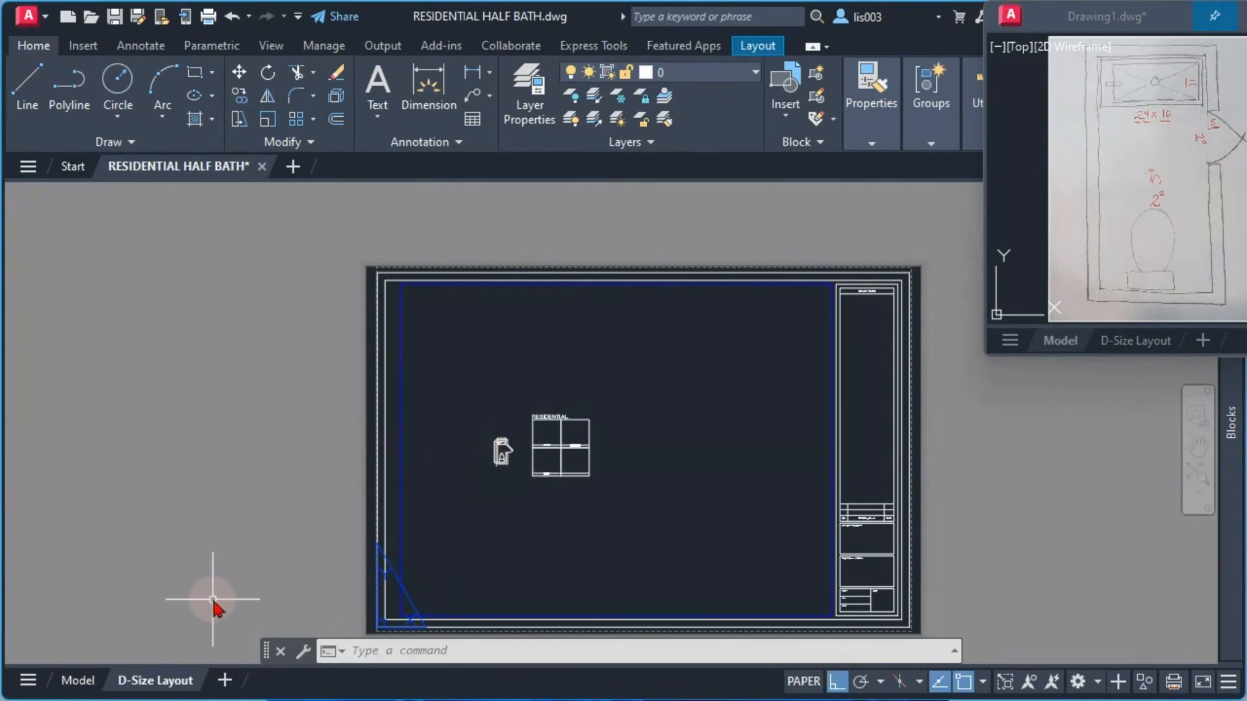
scroll(481, 442, "up", 12)
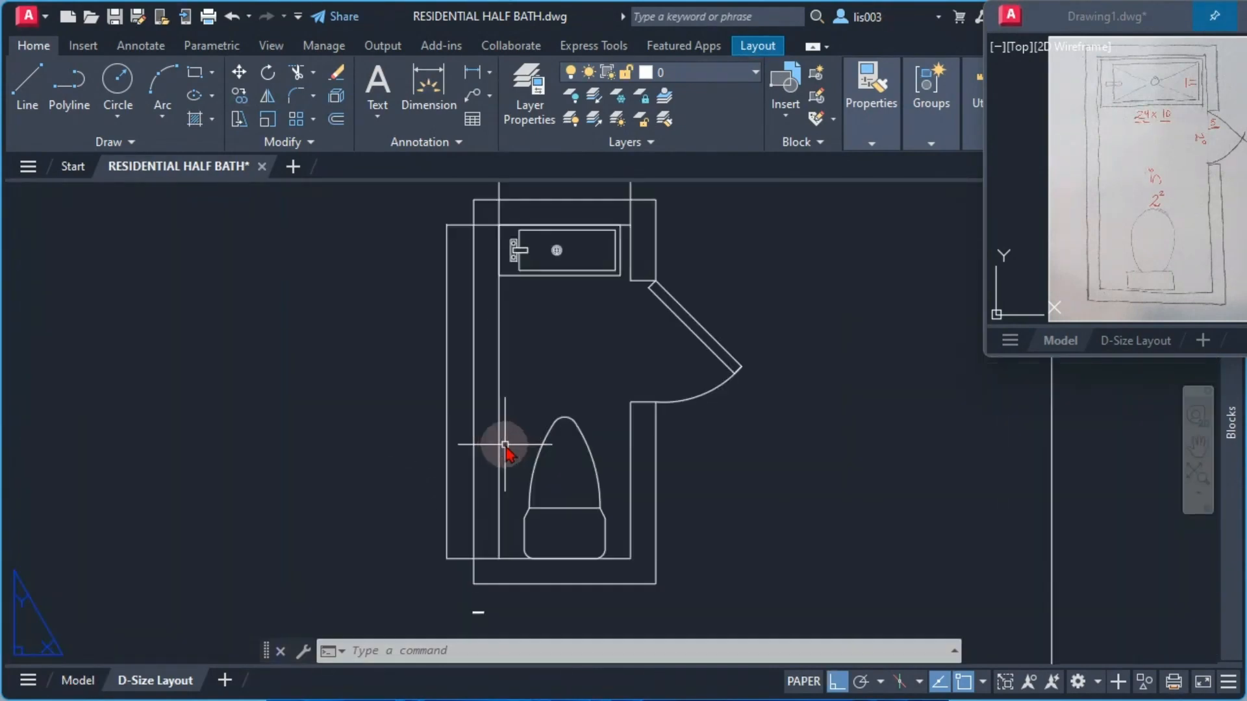
scroll(595, 338, "down", 10)
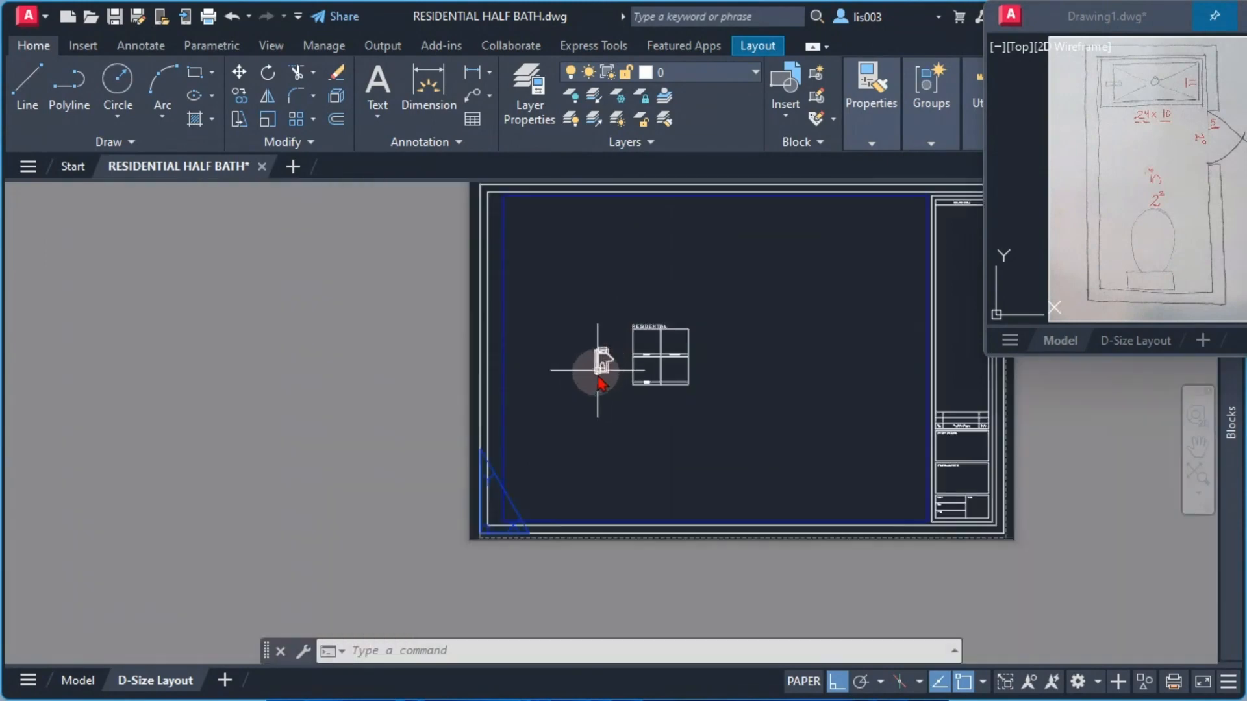
Activate the viewport on the D-size sheet and unlock its view.
middle_click_drag(593, 362, 519, 457)
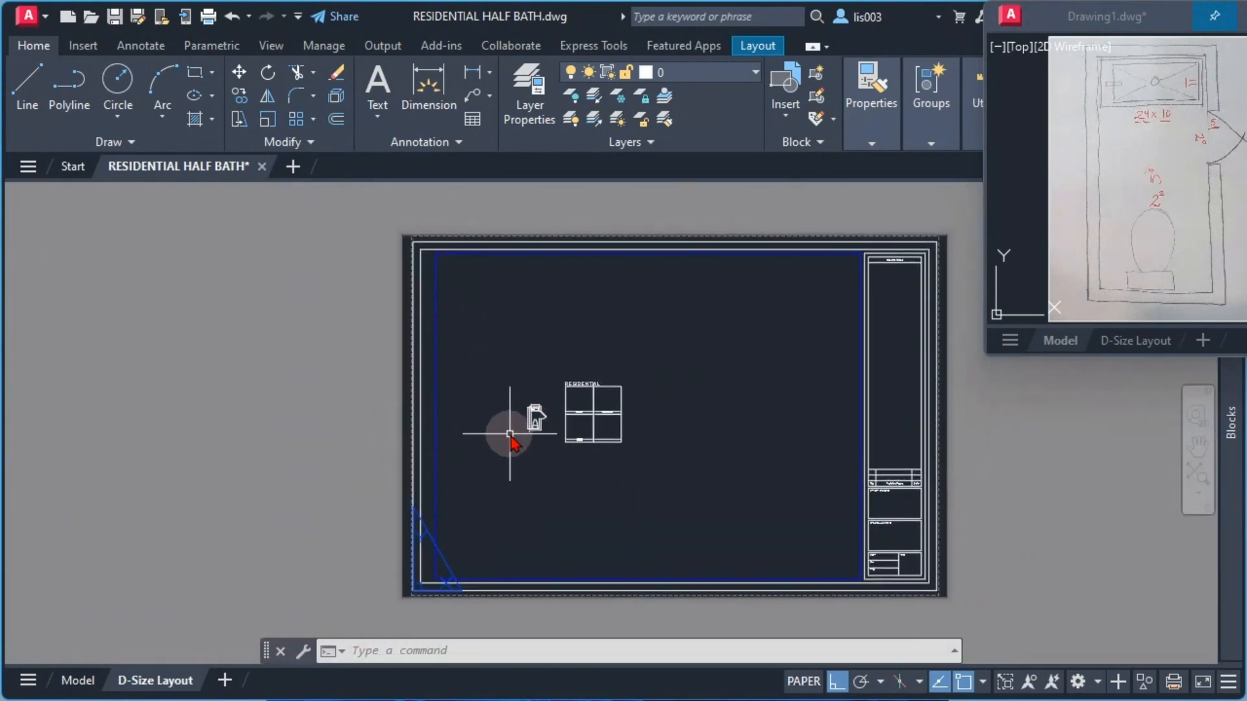
double_click(509, 433)
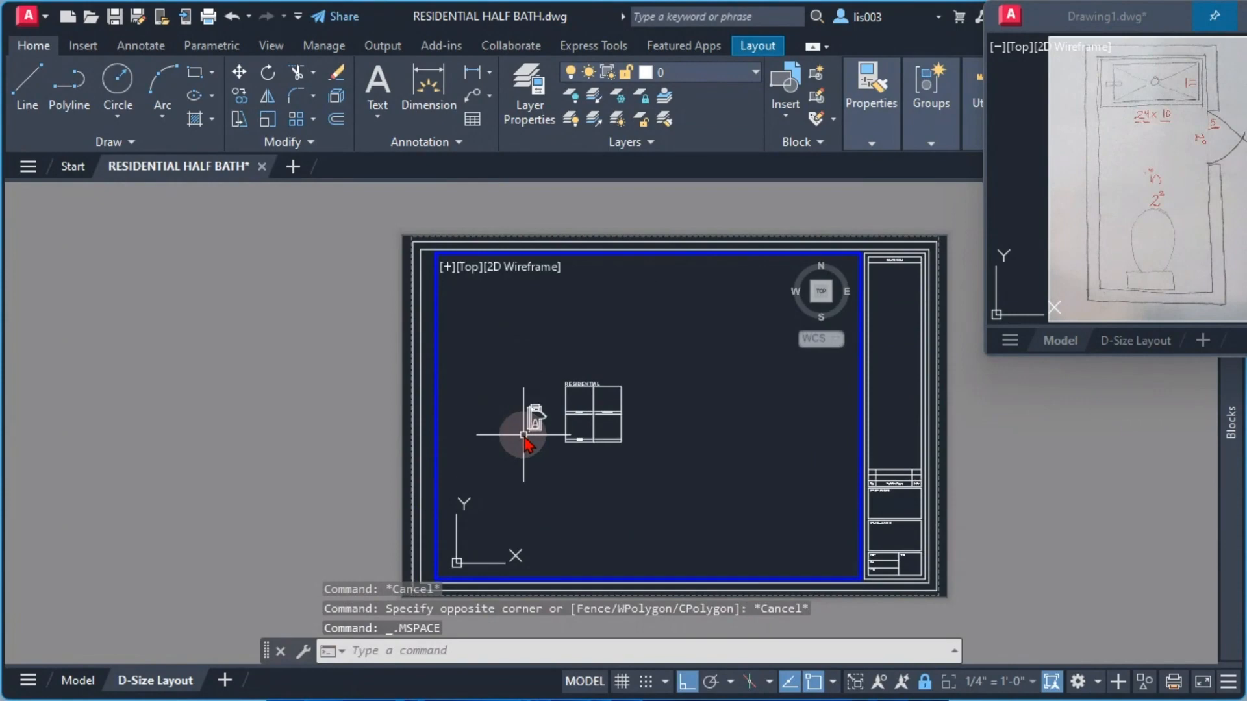
scroll(525, 443, "up", 5)
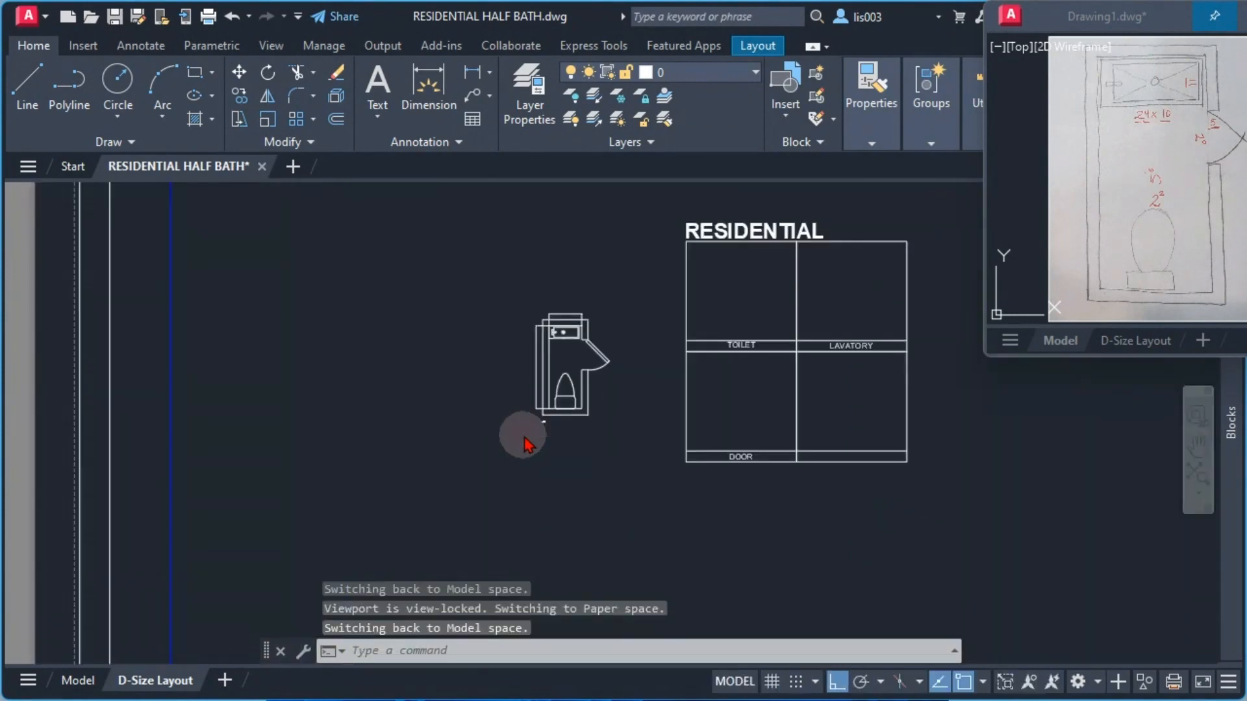
scroll(524, 443, "down", 7)
scroll(526, 444, "up", 5)
scroll(525, 444, "down", 6)
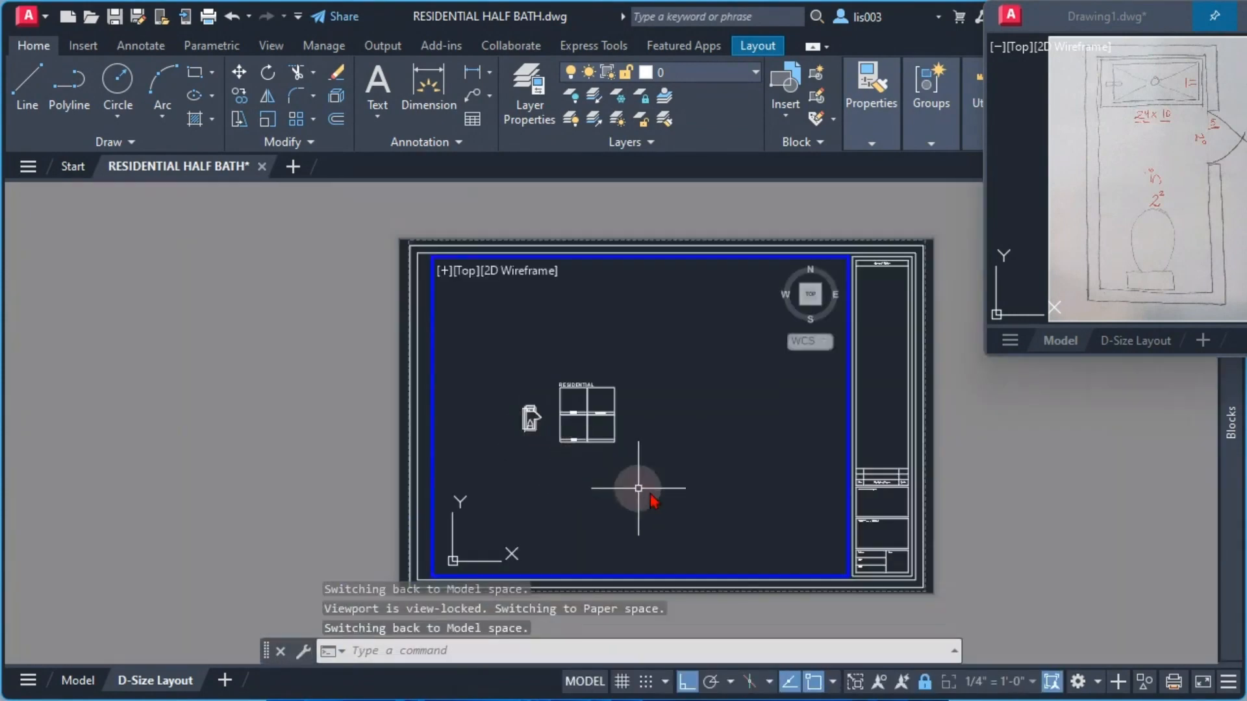
left_click(926, 686)
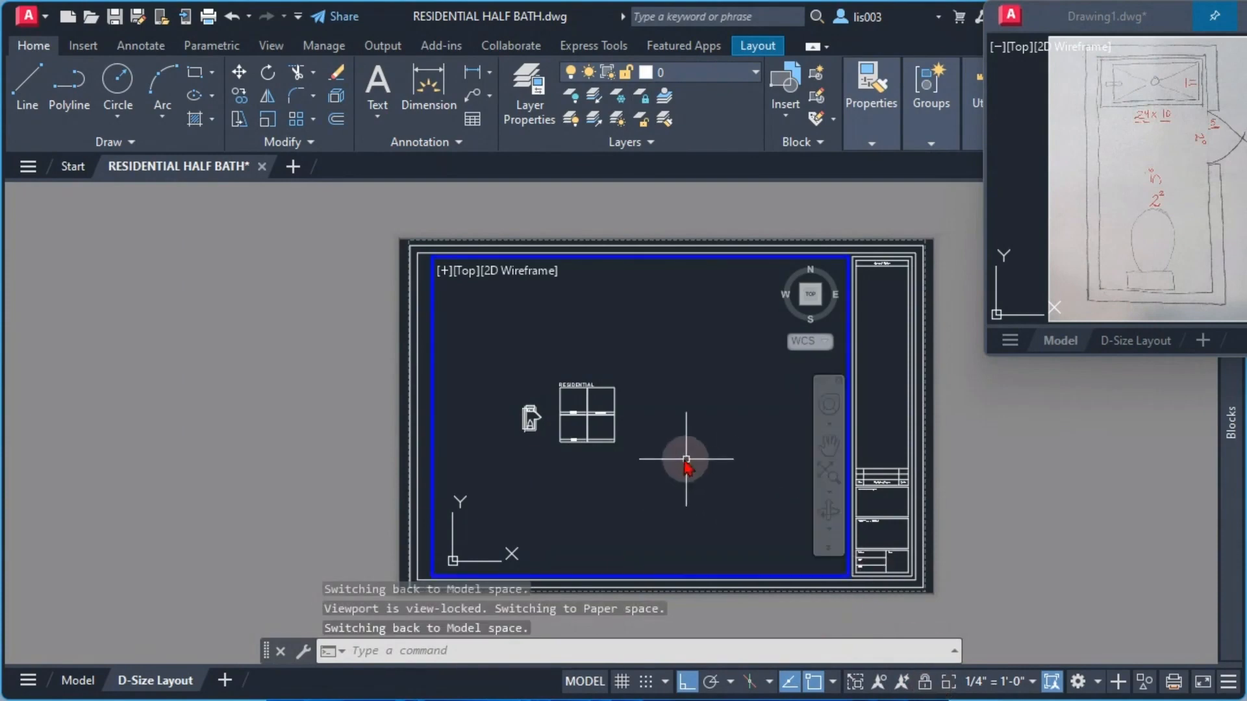
Enlarge the half-bath plan inside the unlocked viewport and center it there.
scroll(520, 404, "up", 6)
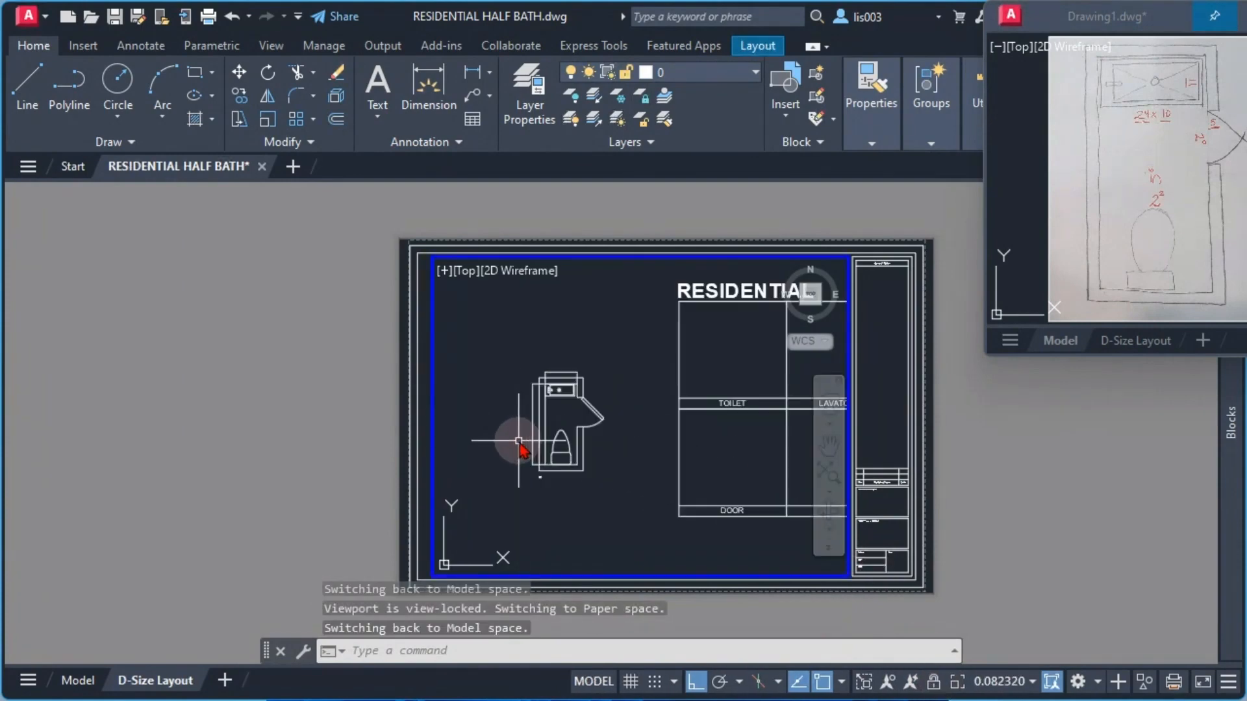
scroll(517, 413, "up", 3)
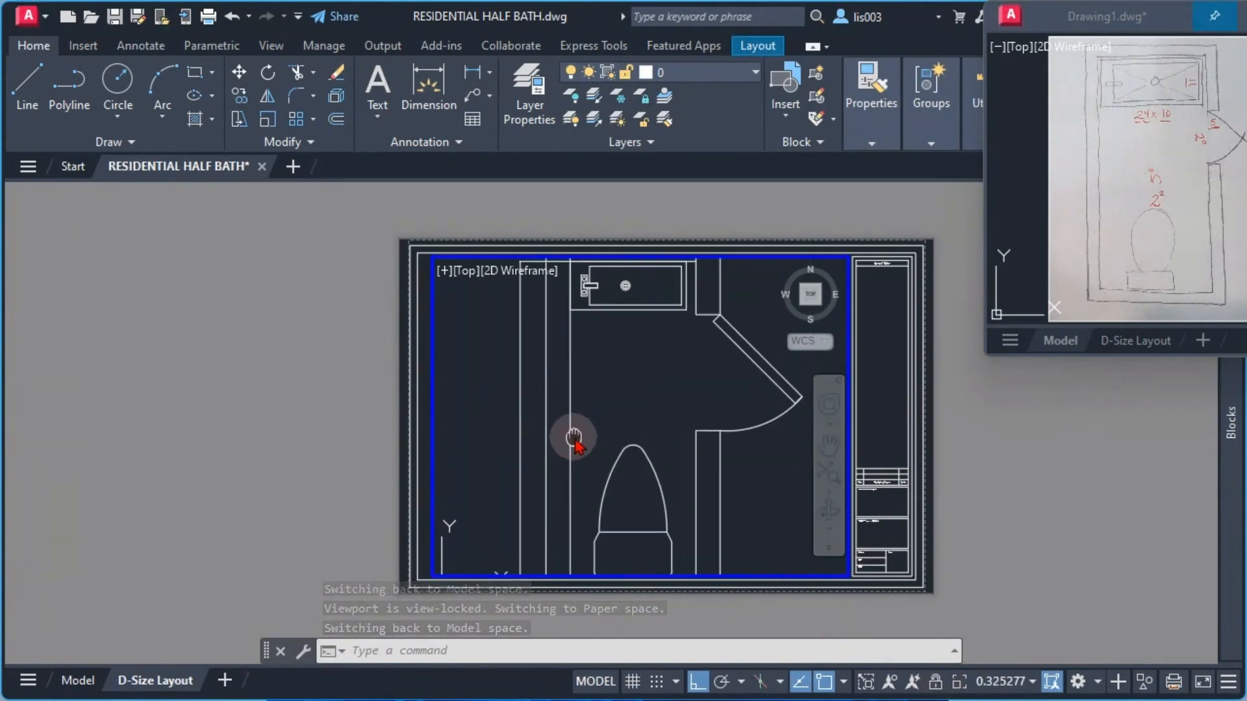
scroll(581, 439, "down", 3)
middle_click_drag(585, 439, 615, 437)
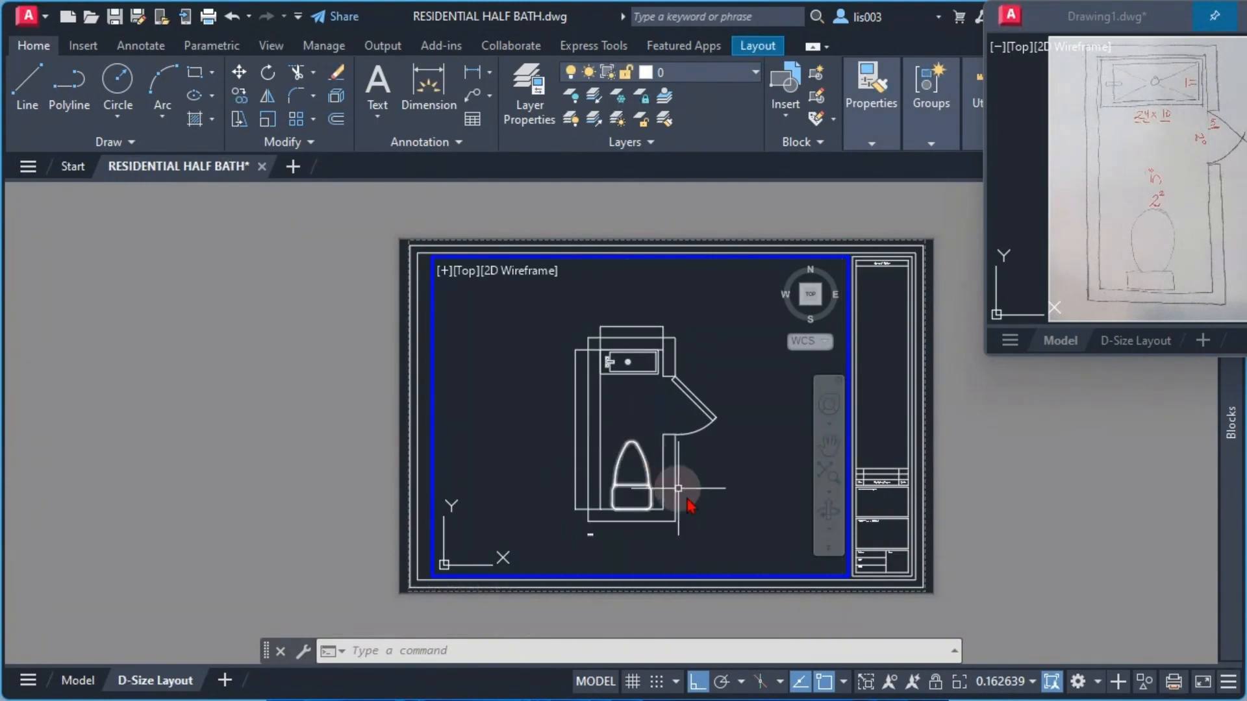
Try the half-bath plan at a viewport scale of 1" = 1'-0".
left_click(998, 682)
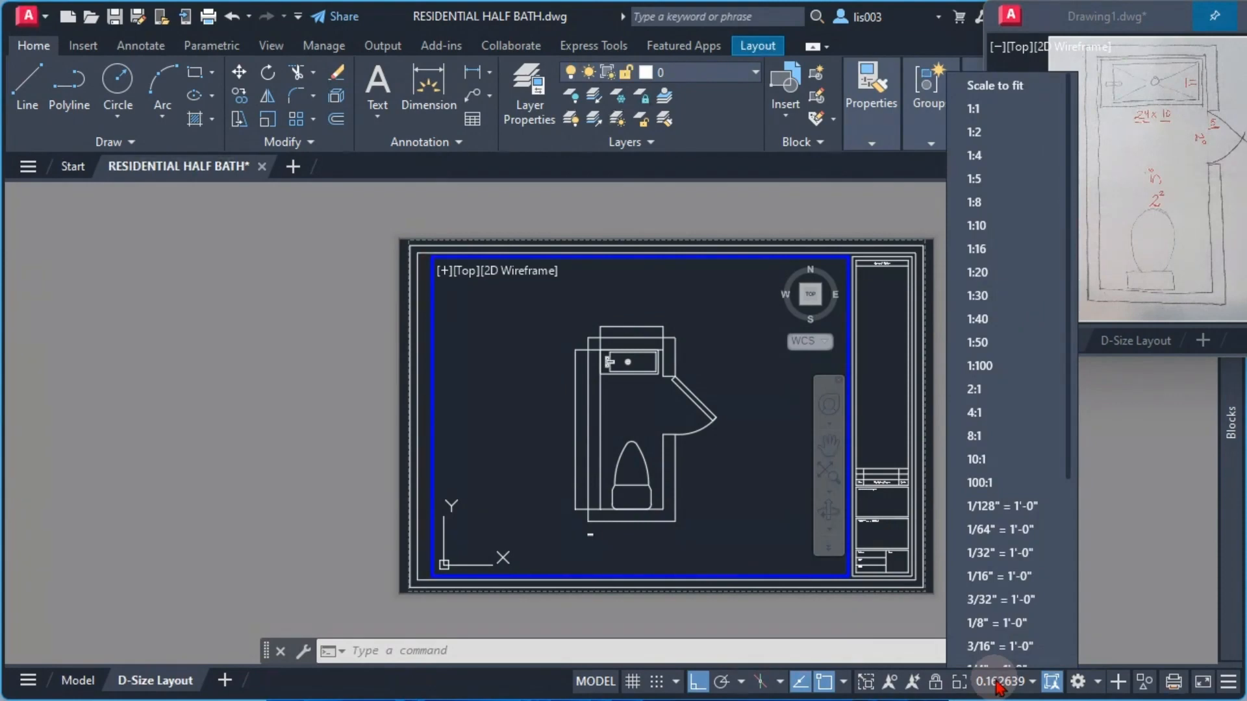
scroll(1001, 624, "down", 3)
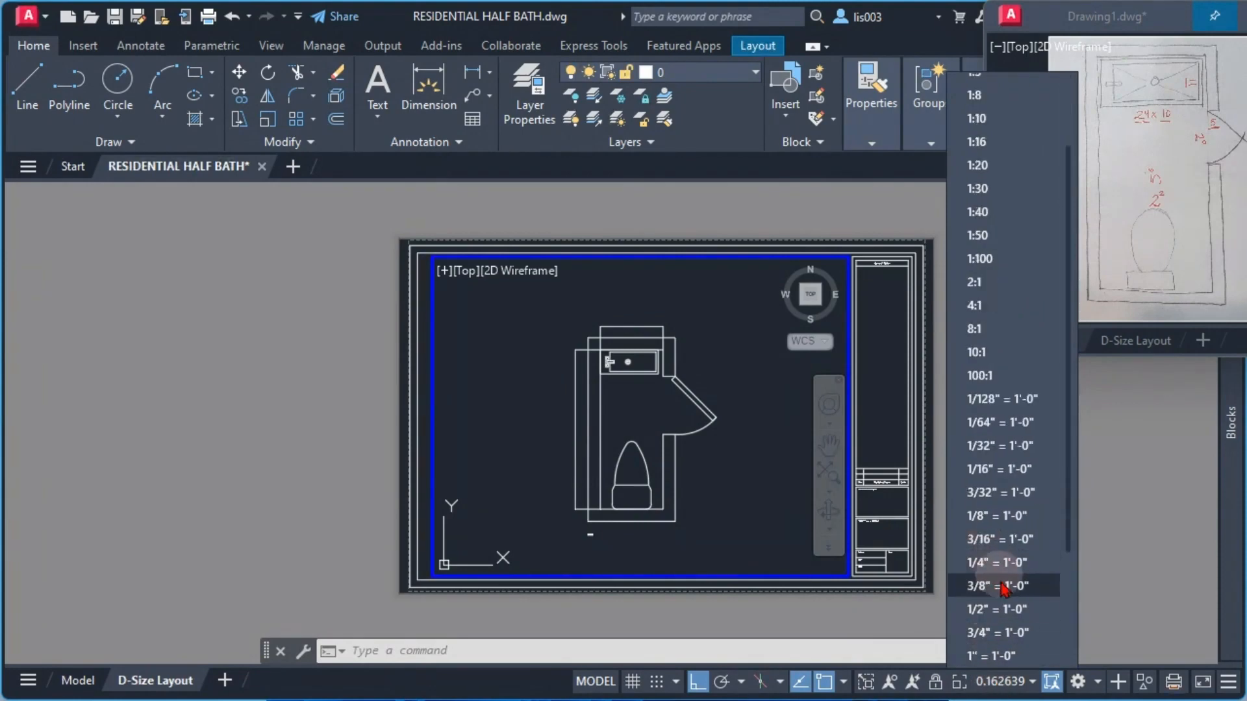
scroll(1000, 591, "down", 2)
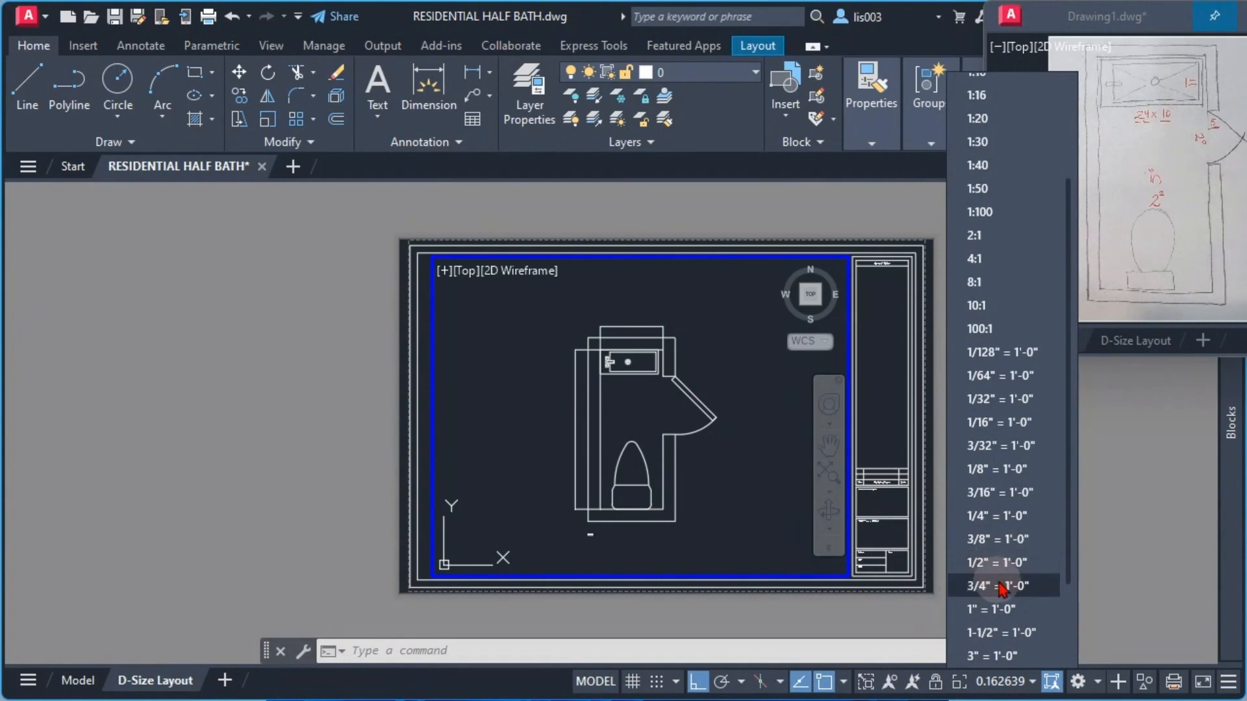
left_click(1000, 609)
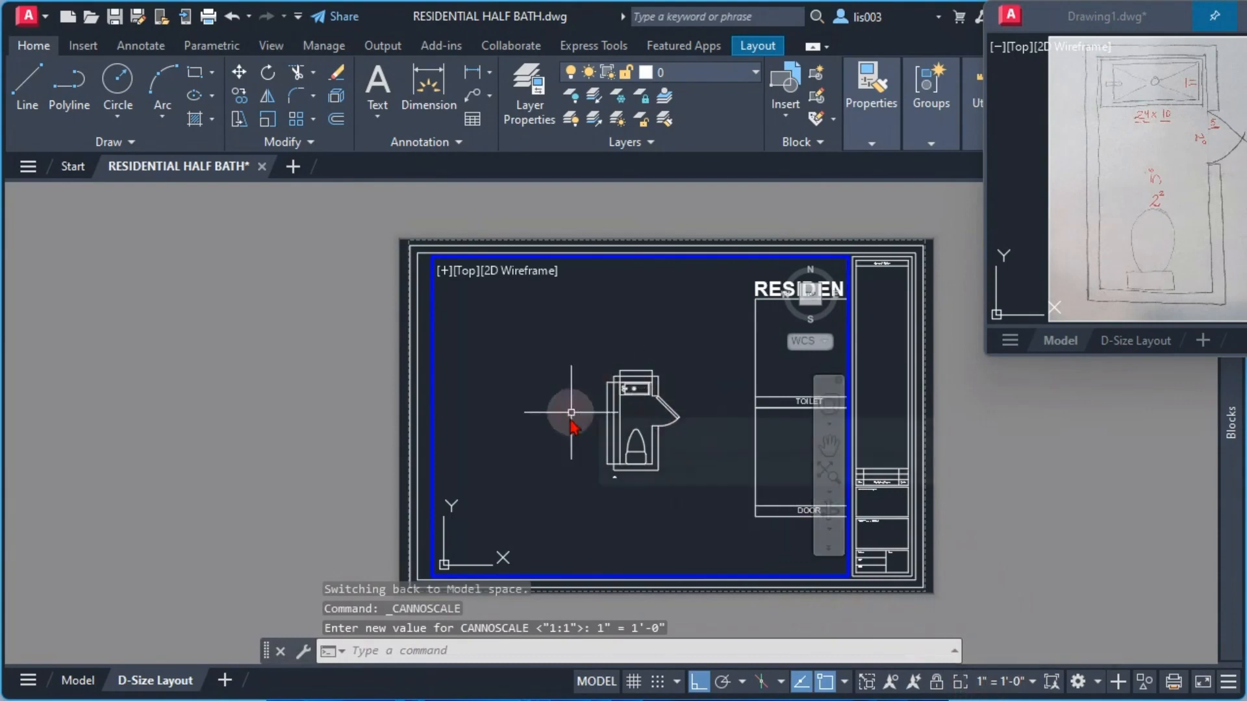
Set the viewport scale to 3" = 1'-0", center the whole plan in it, and return to paper space to check the scale.
left_click(1007, 680)
scroll(1006, 662, "down", 5)
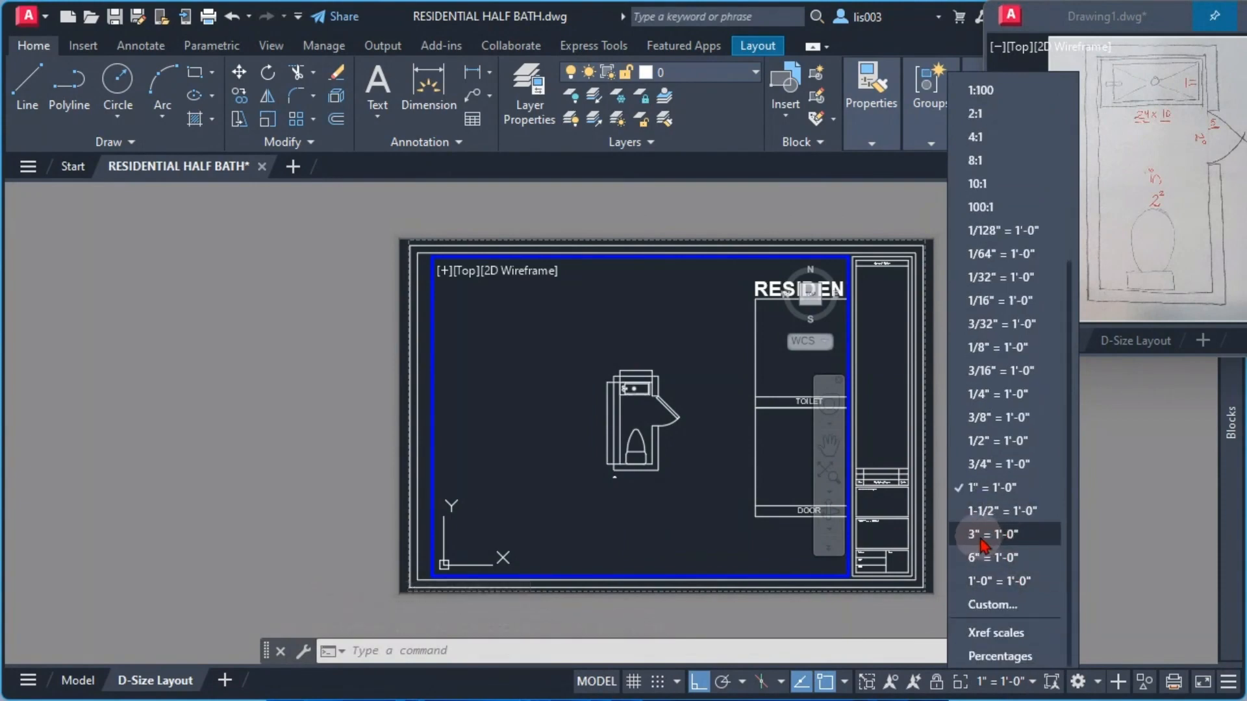
left_click(992, 534)
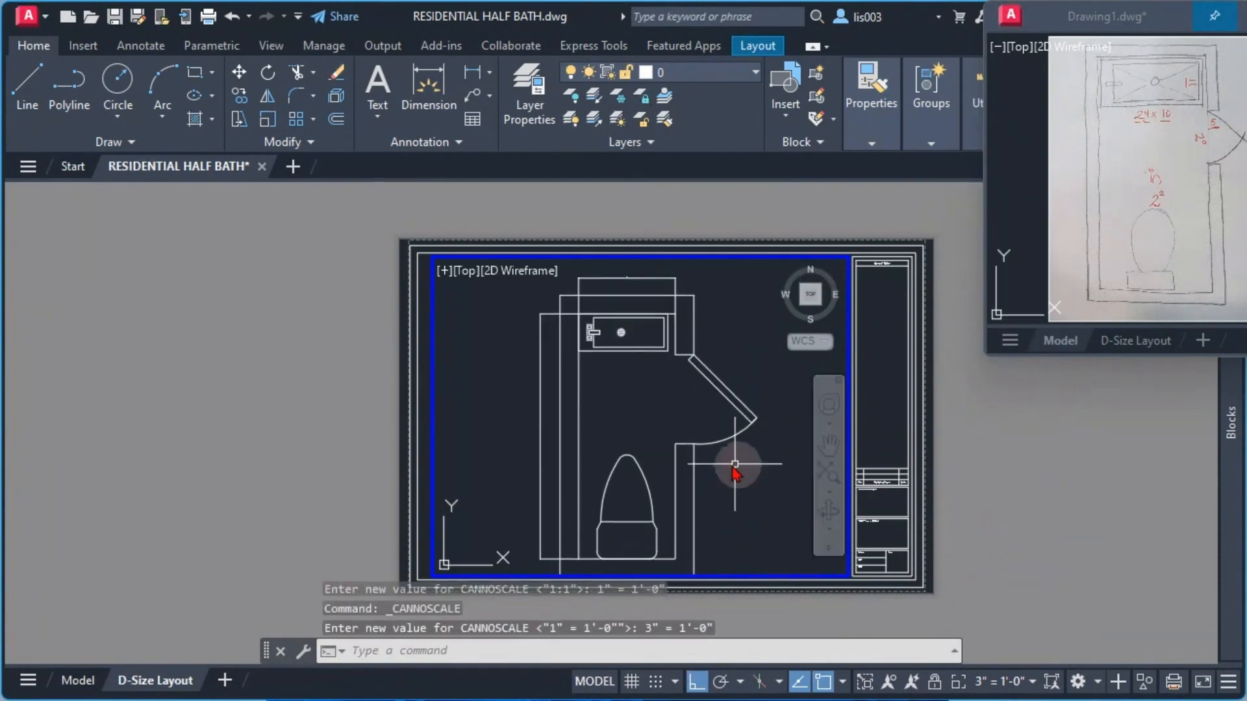
mouse_move(654, 423)
middle_mouse_down()
mouse_move(677, 407)
mouse_move(651, 408)
mouse_move(667, 409)
middle_mouse_up()
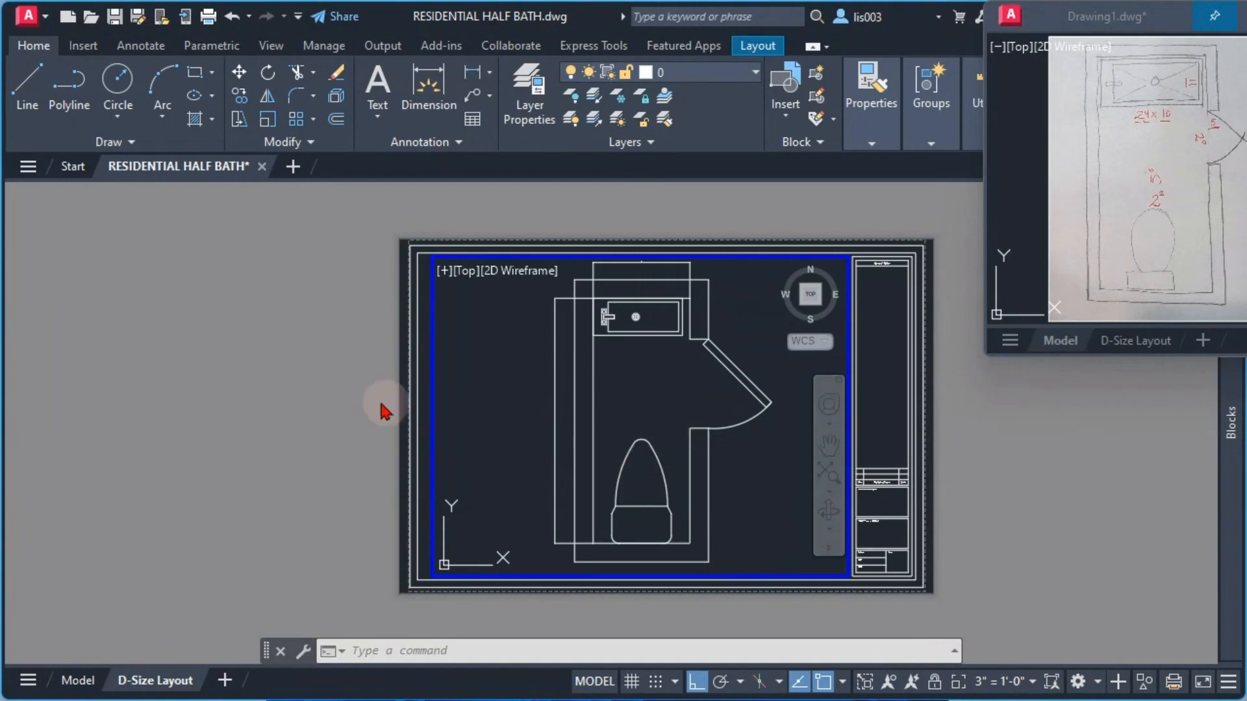
double_click(339, 397)
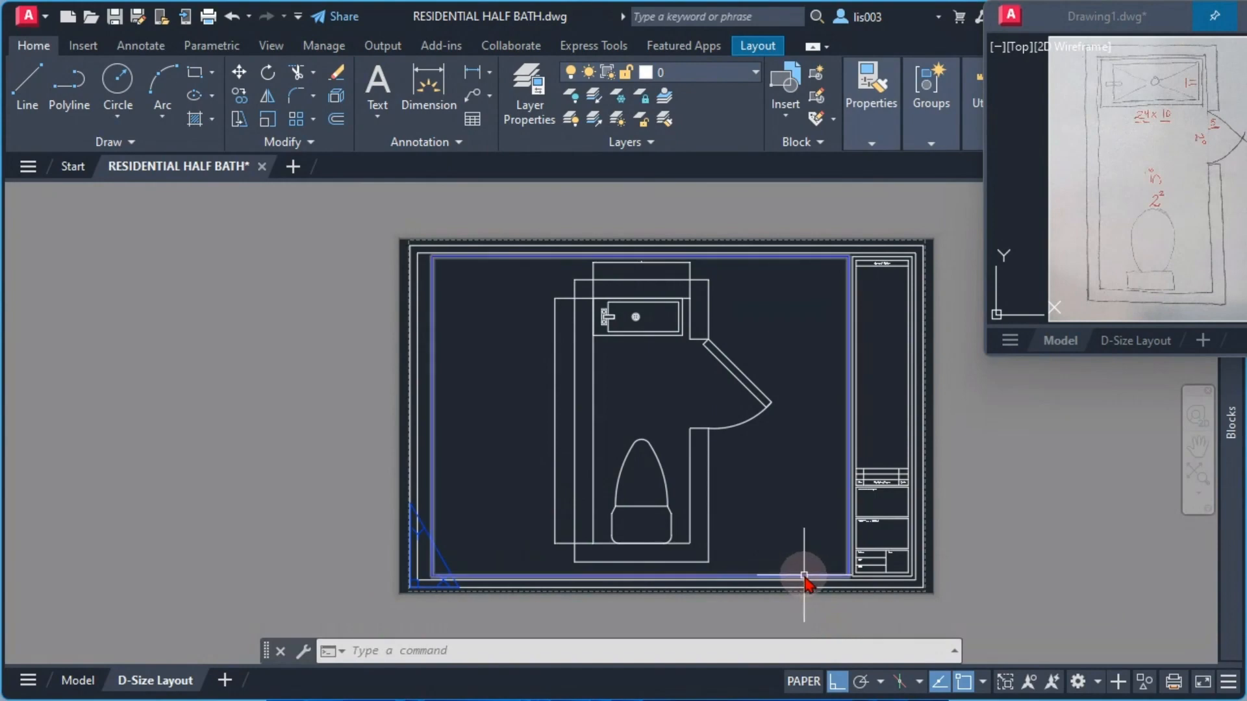
left_click(808, 576)
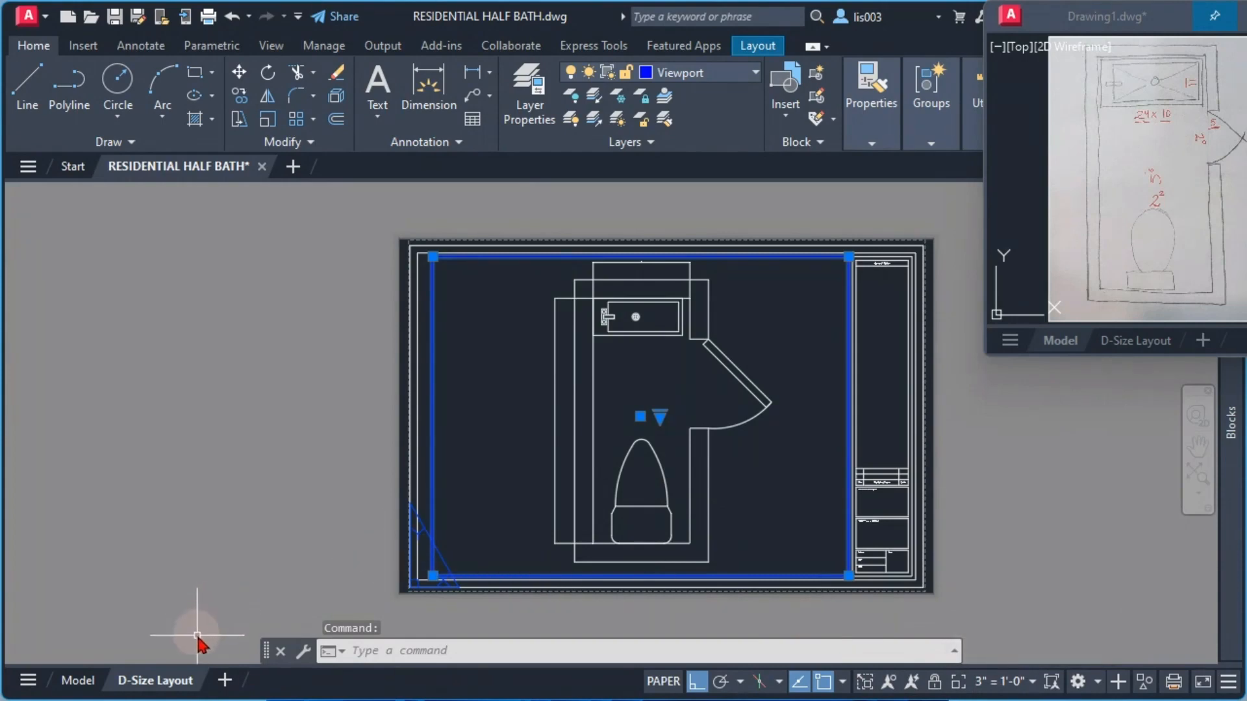
Return to model space and open the properties of the plan's horizontal and vertical dimensions at their overall dimension scale.
left_click(78, 681)
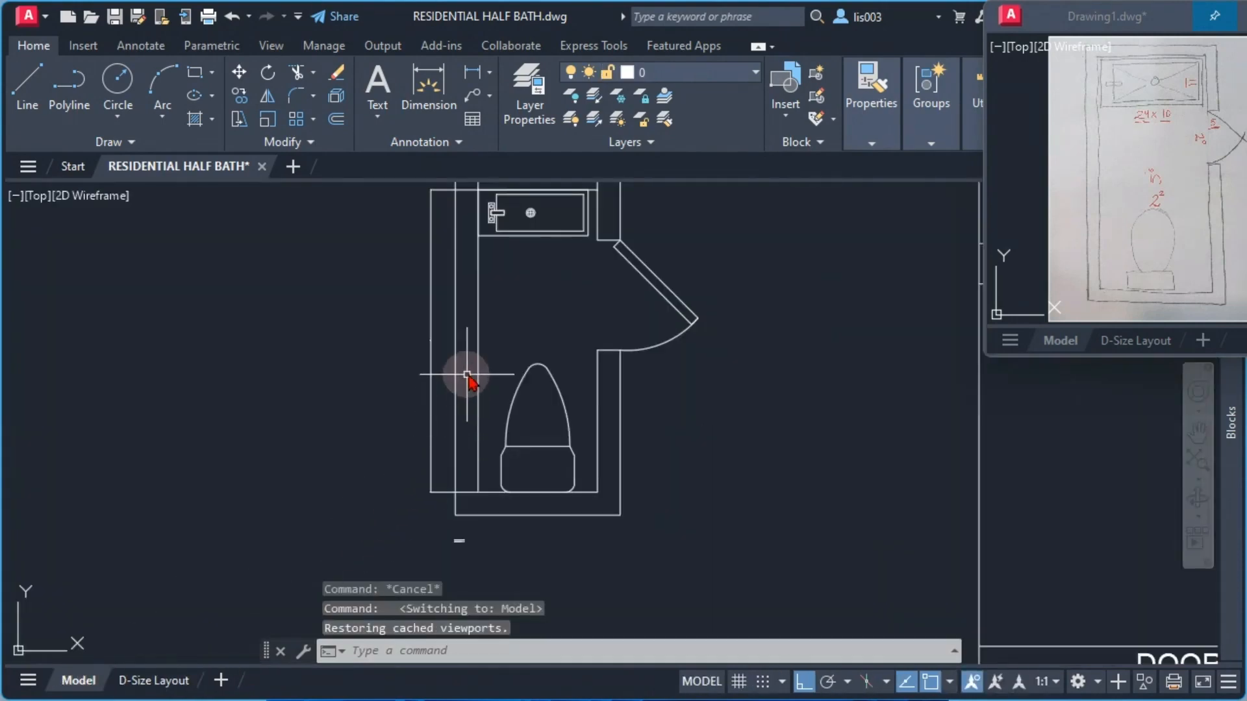
scroll(480, 234, "up", 1)
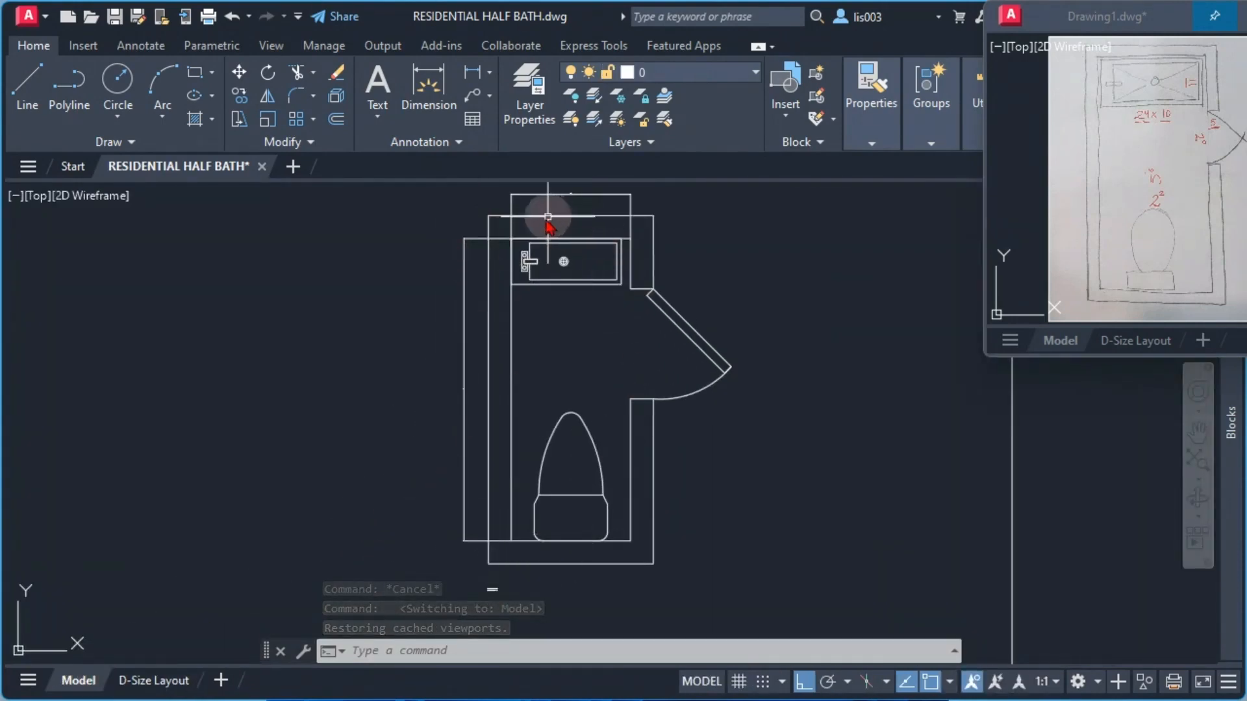
middle_click_drag(487, 300, 489, 315)
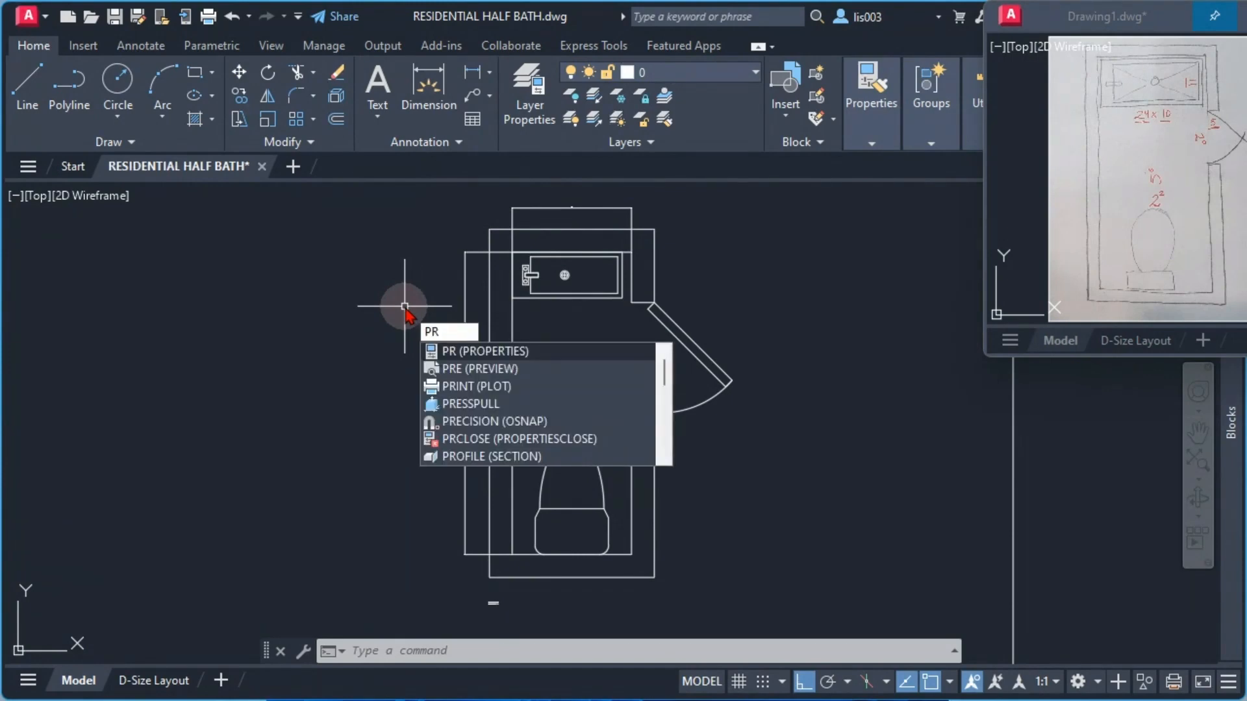
key("Return")
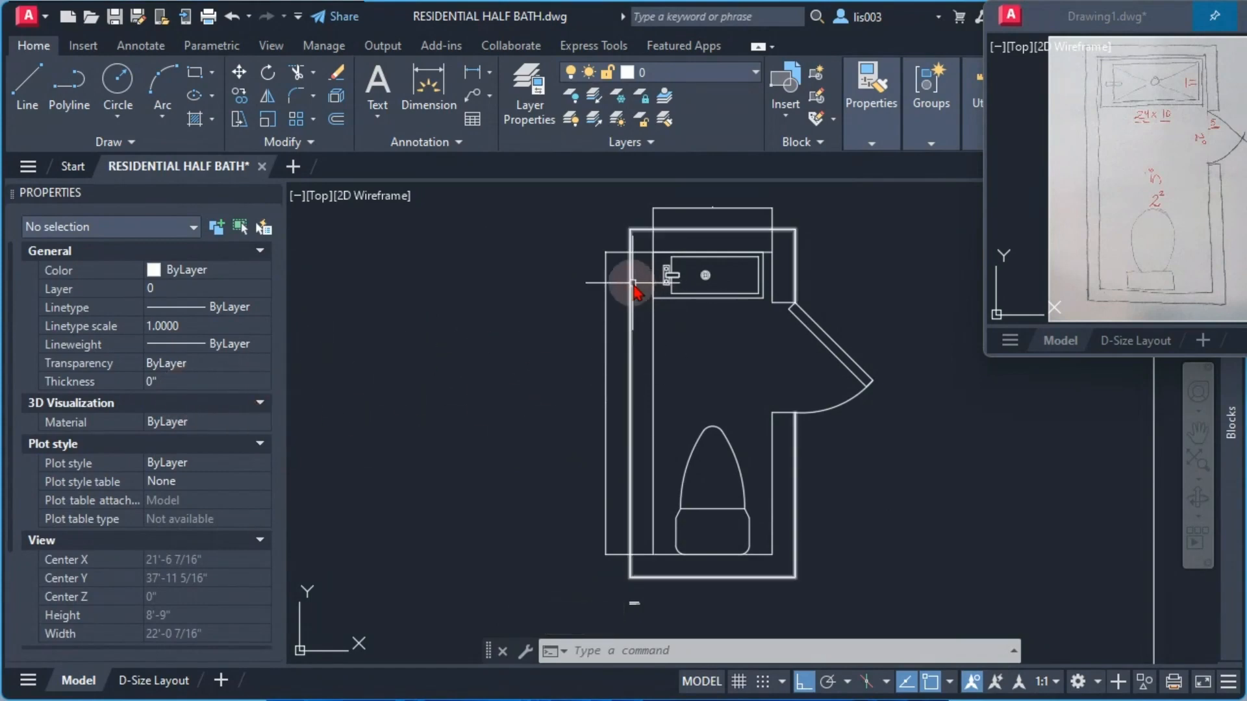
left_click(666, 217)
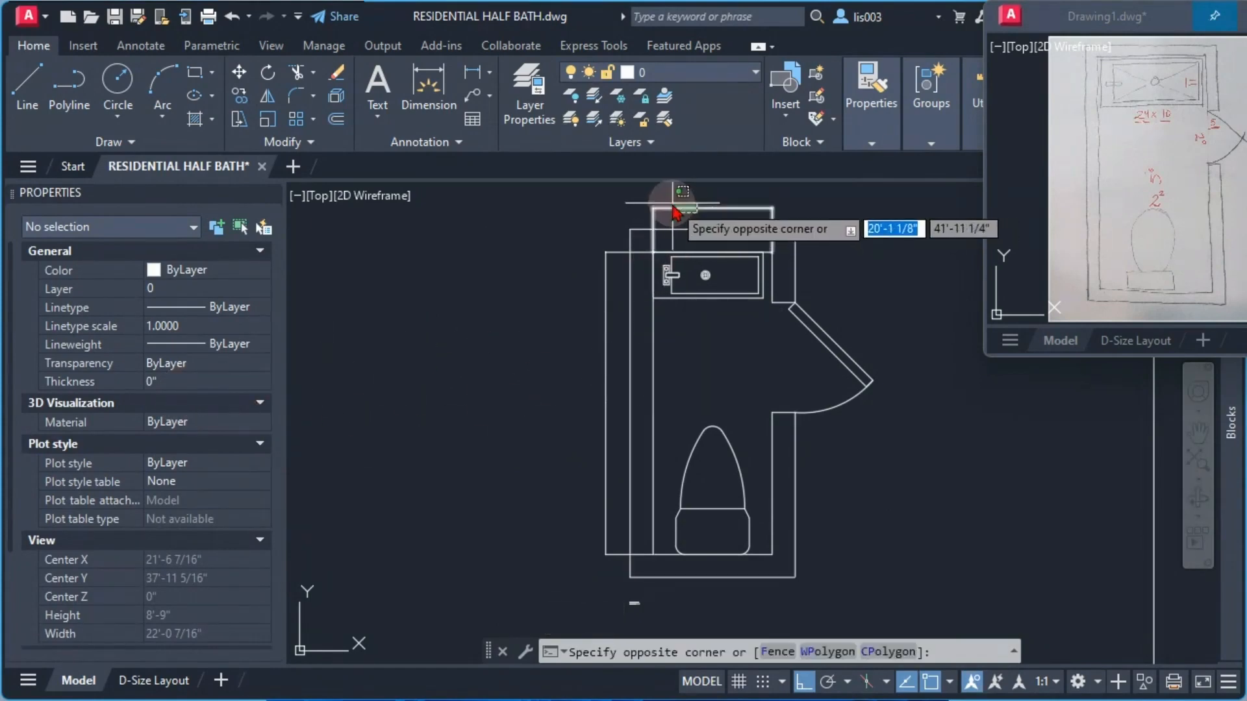
left_click(650, 202)
left_click(628, 313)
left_click(604, 329)
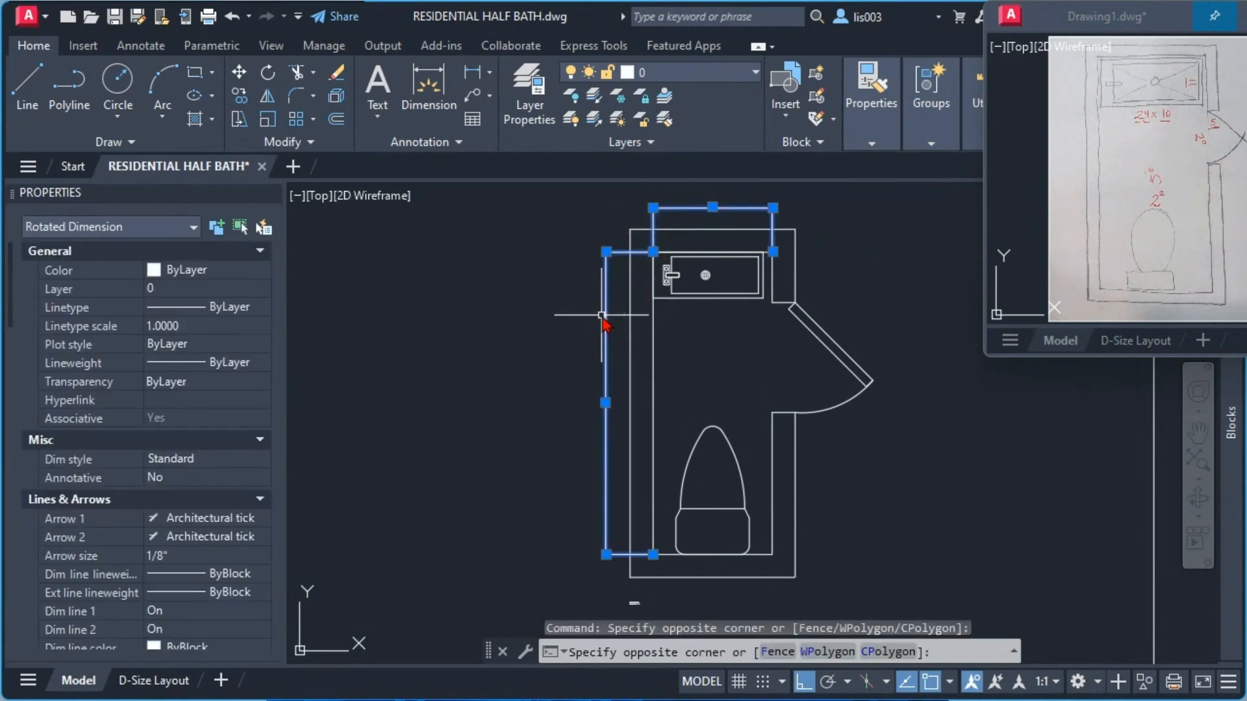
scroll(216, 500, "down", 2)
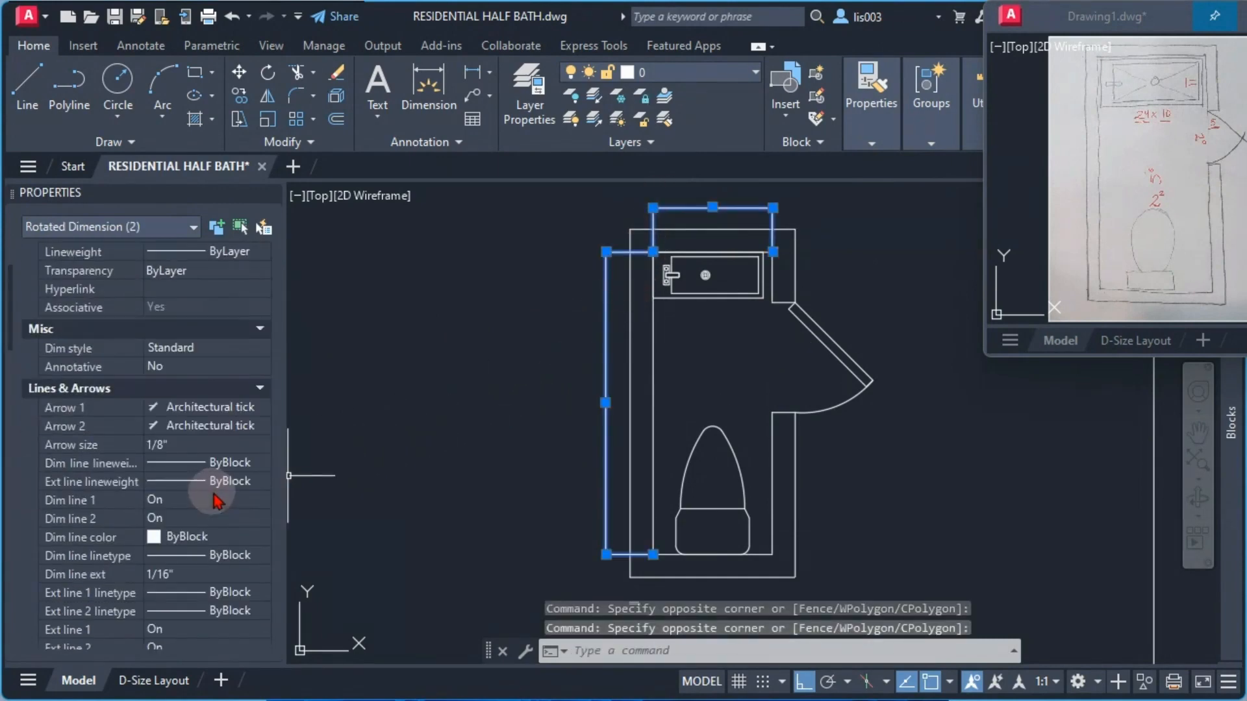
scroll(216, 500, "down", 10)
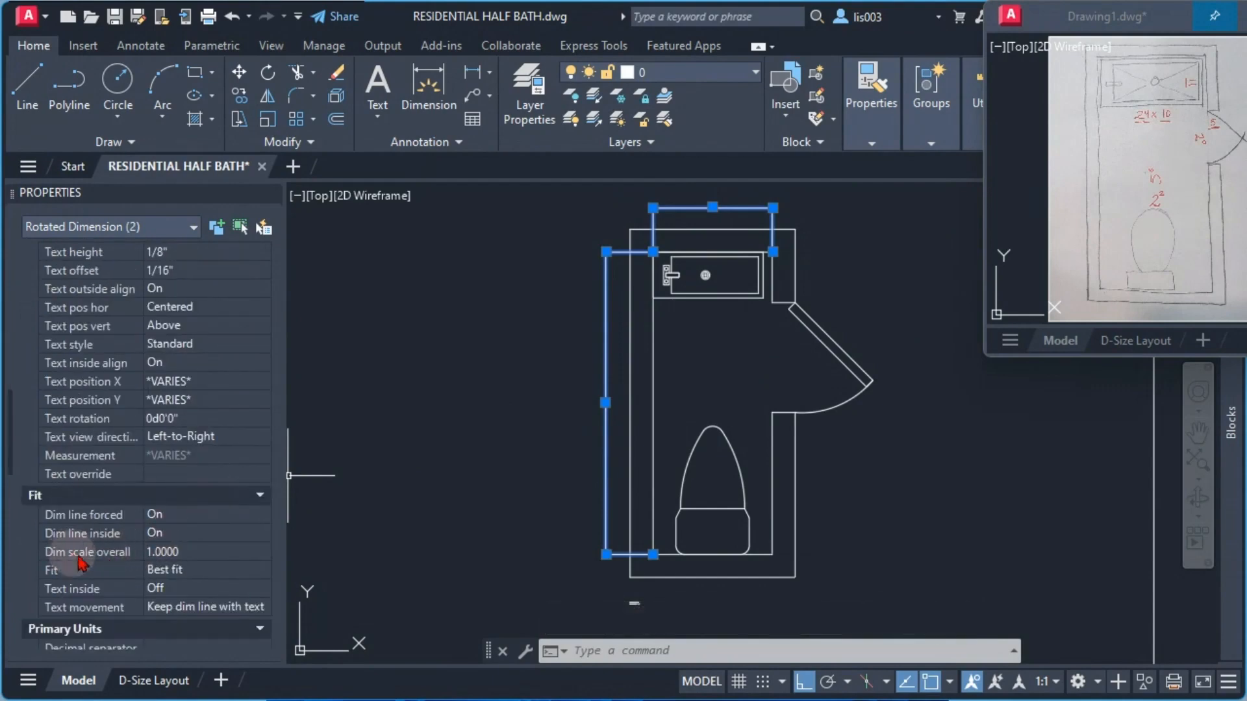
mouse_move(98, 563)
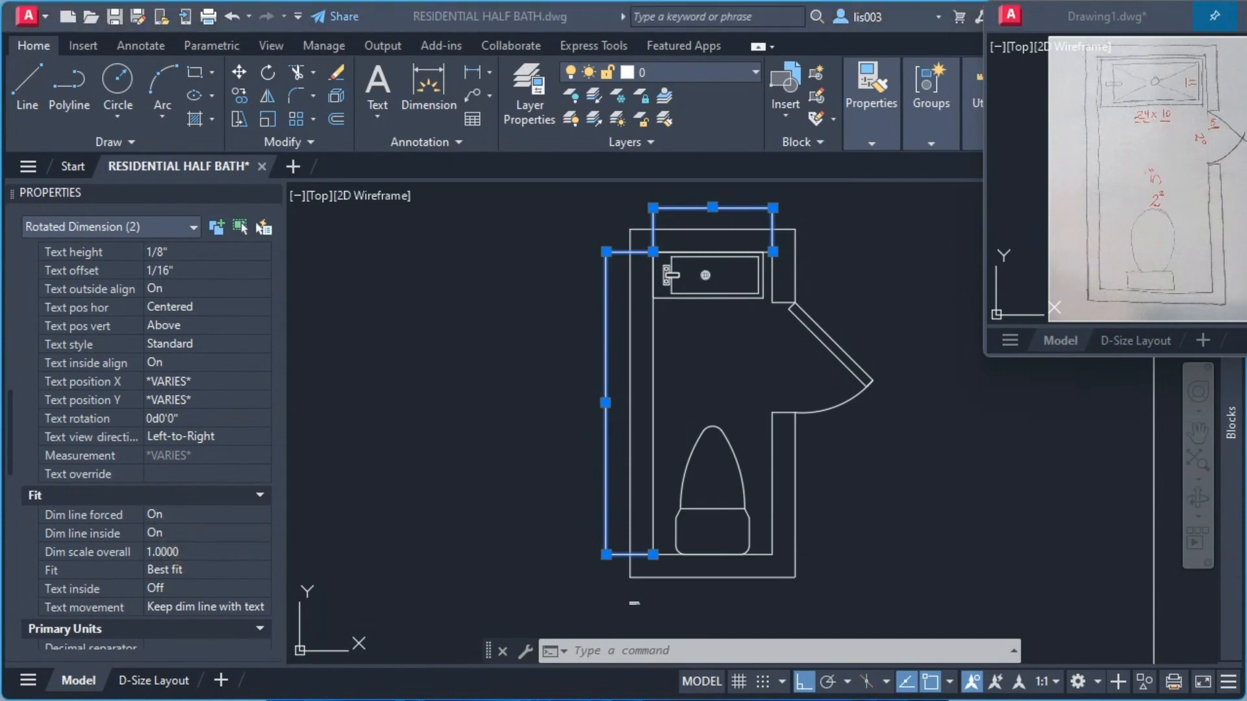
Open Autocad Scale Factors.pdf in Acrobat, look up the factor for a 3"=1'-0" drawing scale, and return to AutoCAD.
left_click_drag(0, 210, 824, 133)
left_click(685, 320)
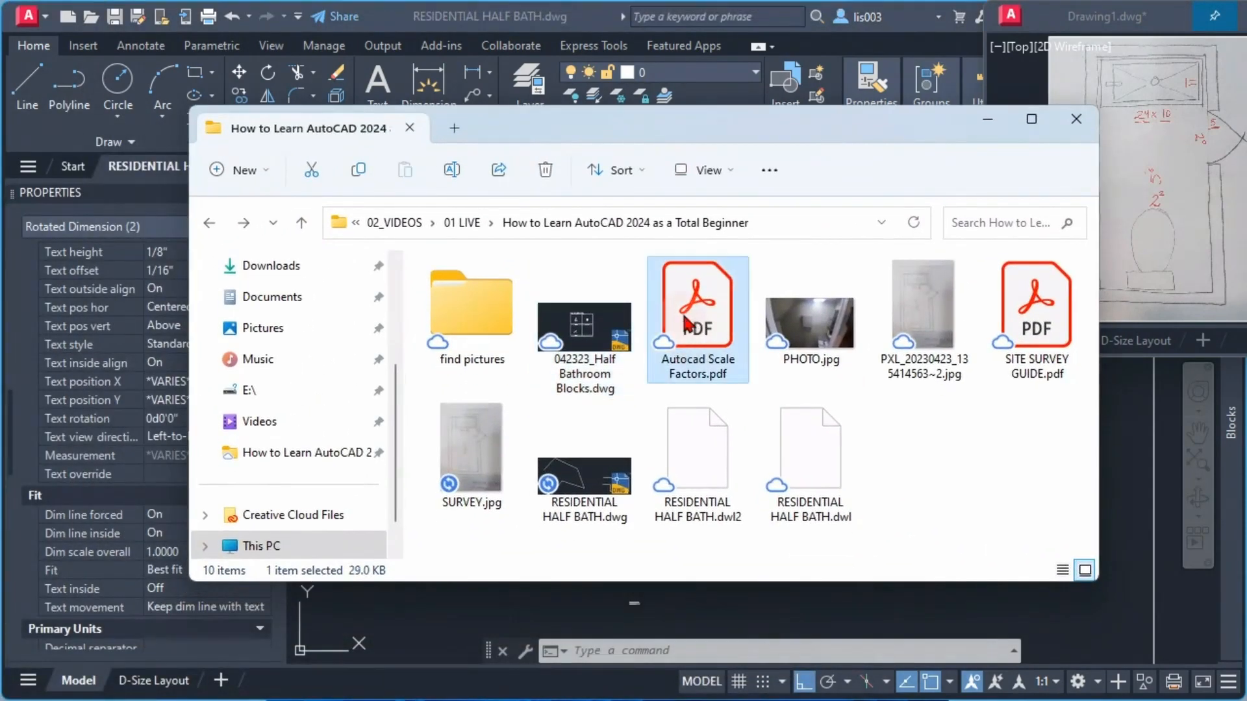
double_click(707, 333)
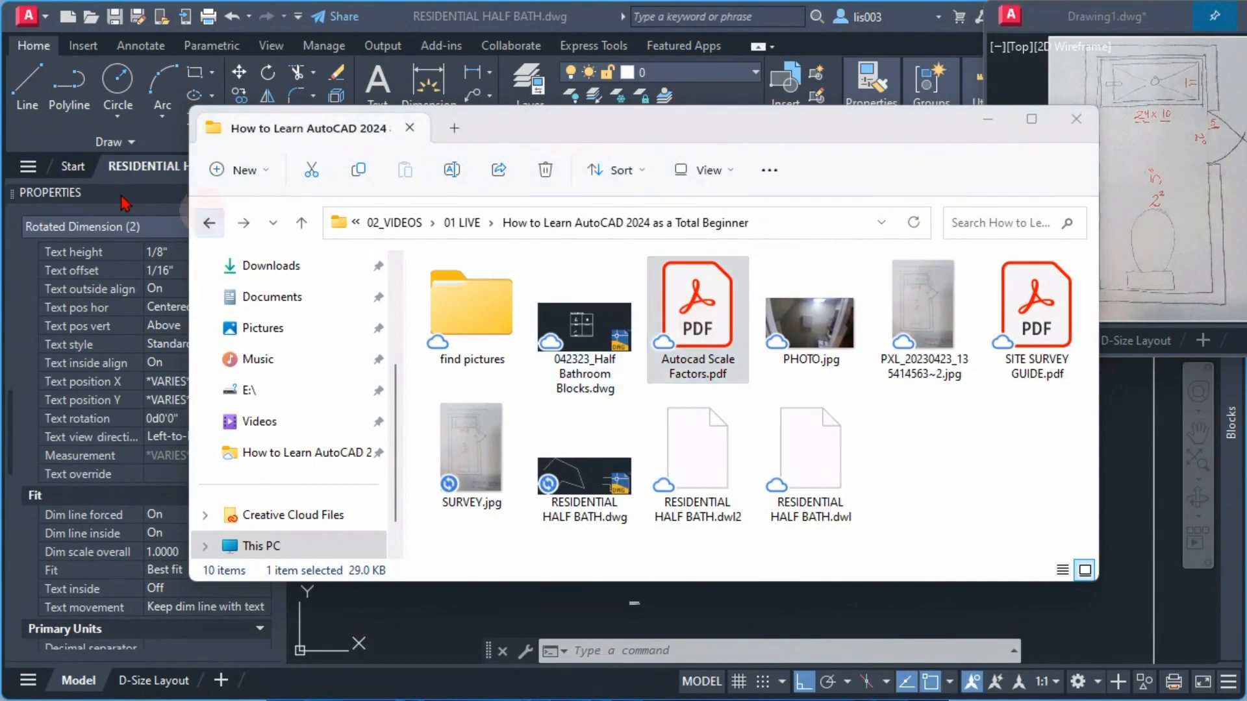
left_click_drag(718, 131, 0, 292)
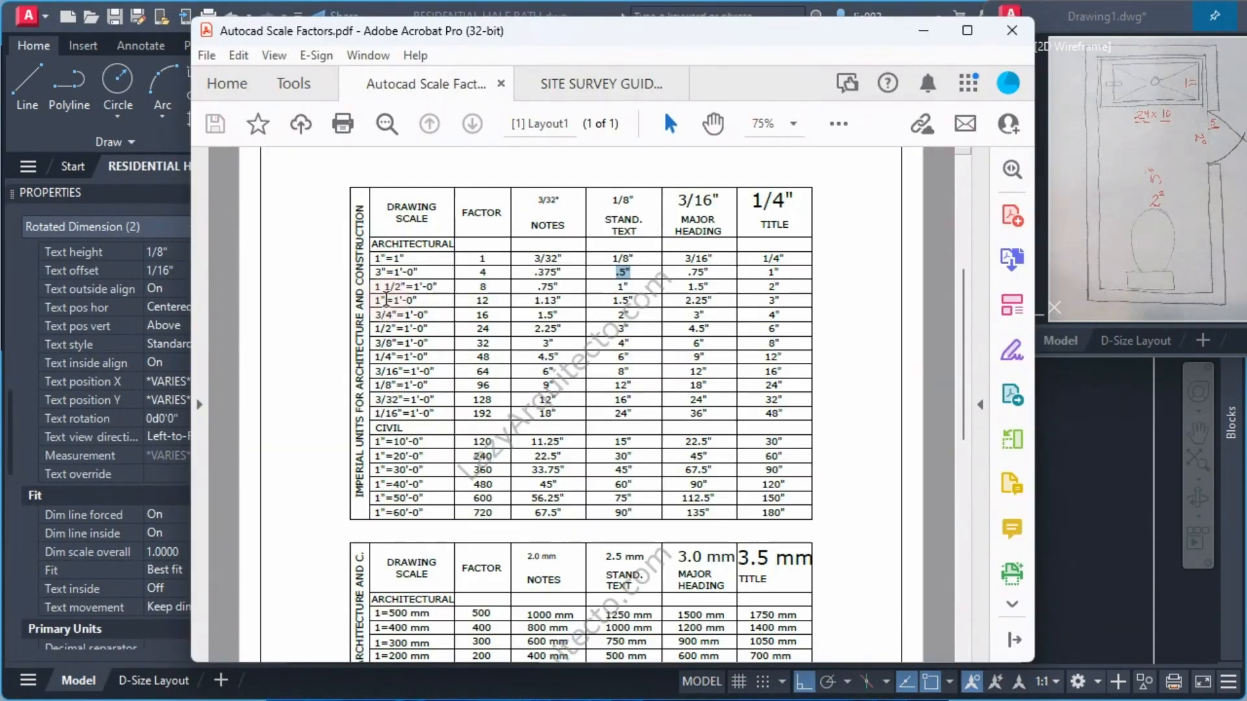
scroll(356, 281, "up", 1, "ctrl")
scroll(358, 286, "up", 1, "ctrl")
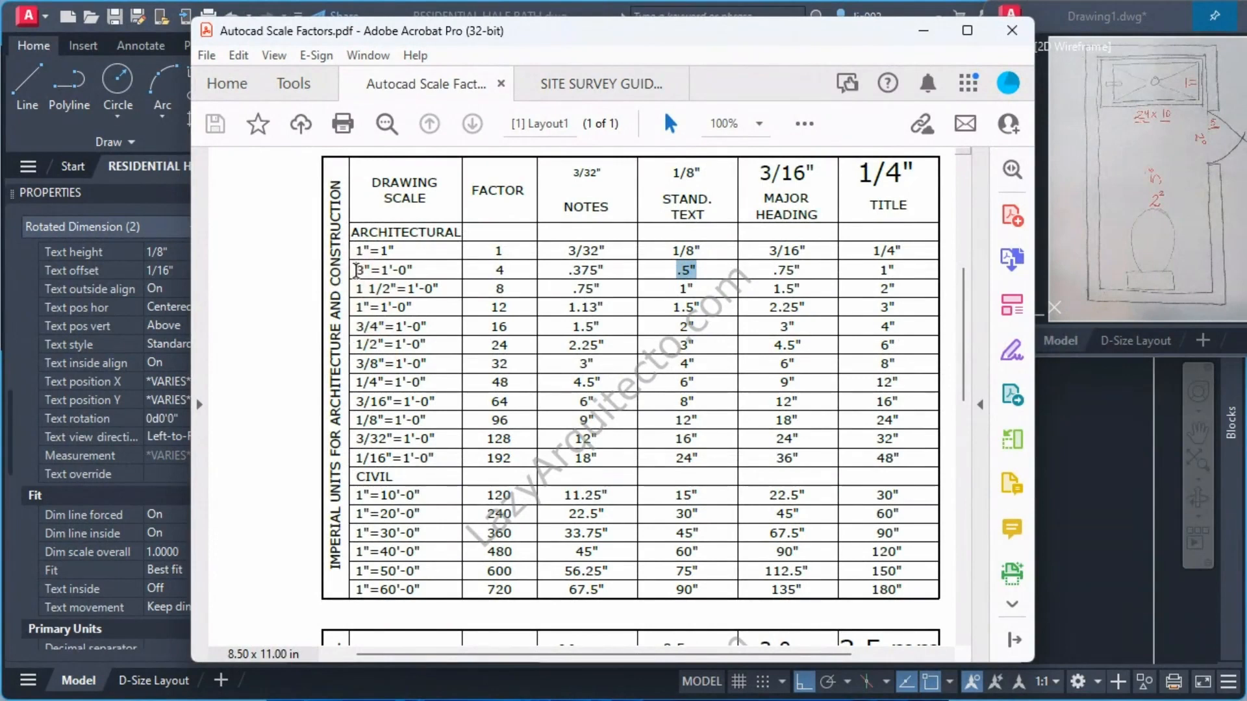
left_click_drag(355, 269, 370, 269)
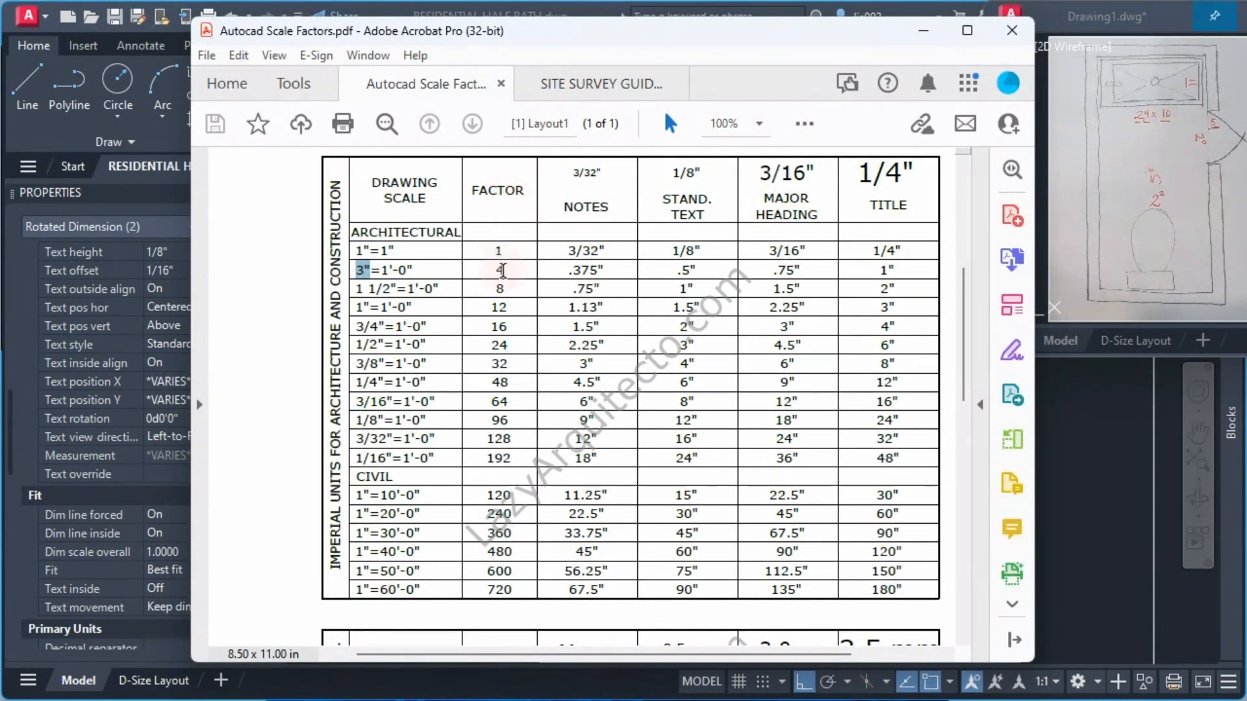
double_click(498, 270)
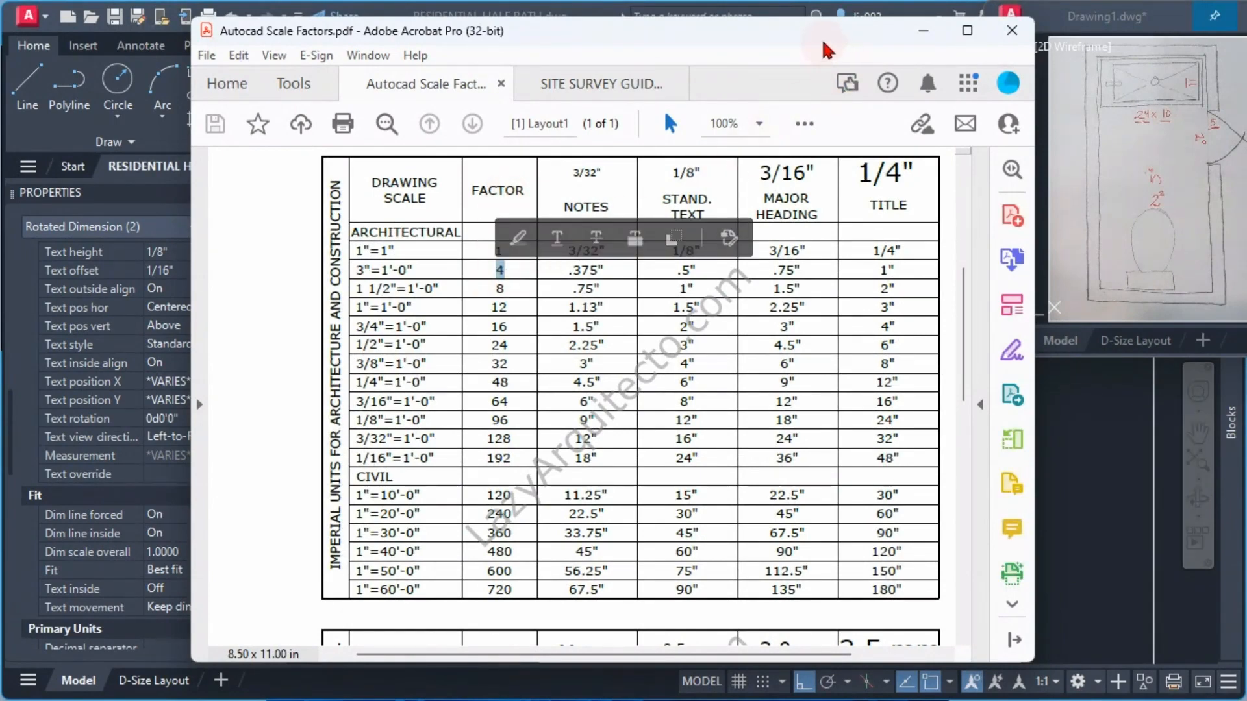
left_click(924, 30)
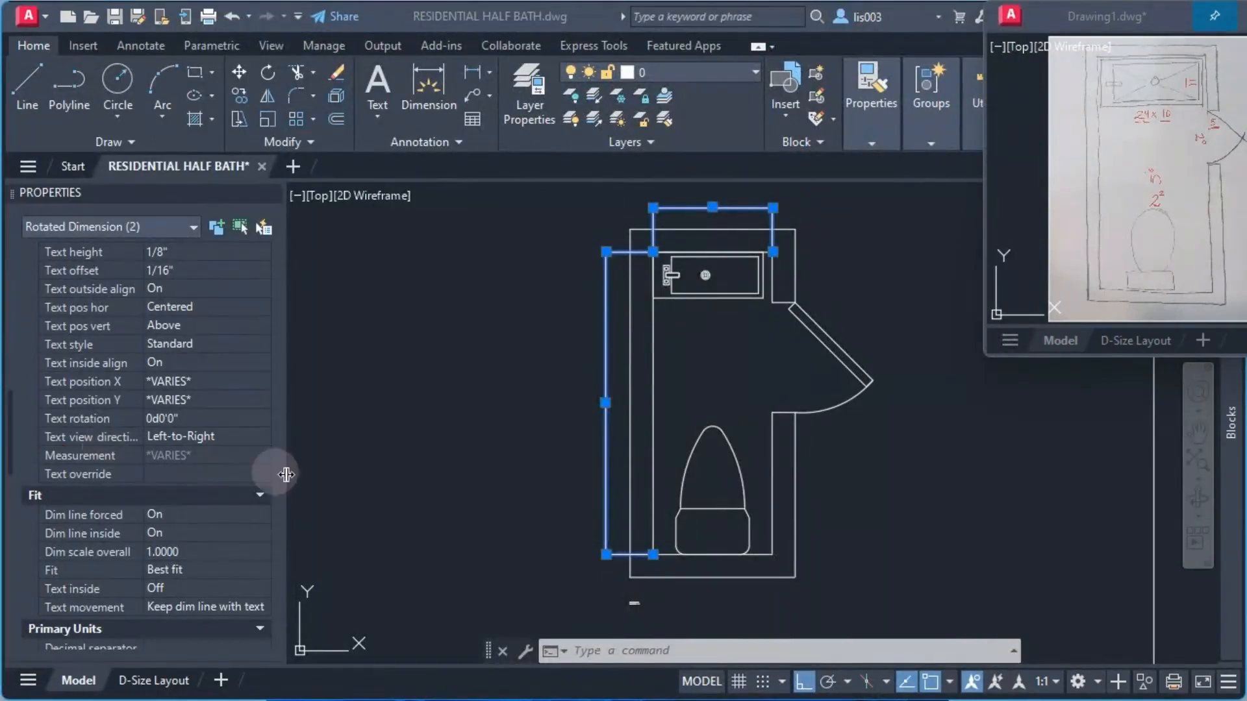
Set the overall dimension scale of both selected dimensions to 4 and check their text up close.
left_click(199, 553)
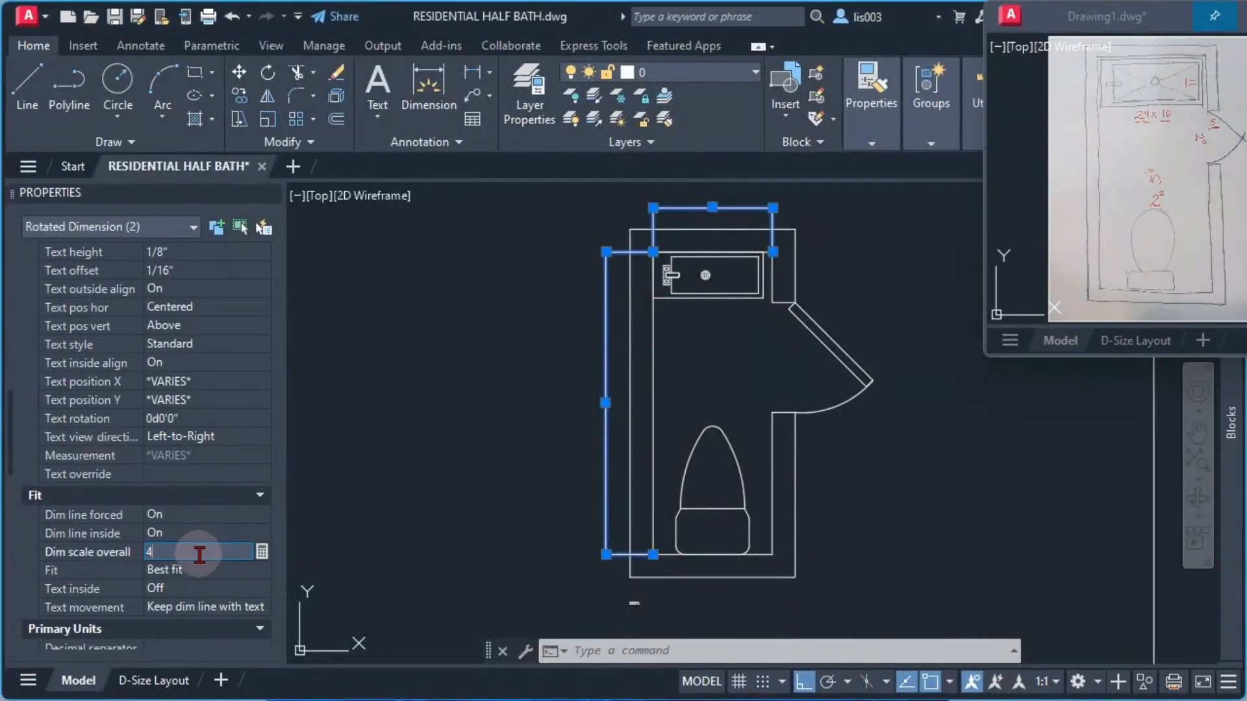
type("4")
key("Return")
scroll(605, 410, "up", 5)
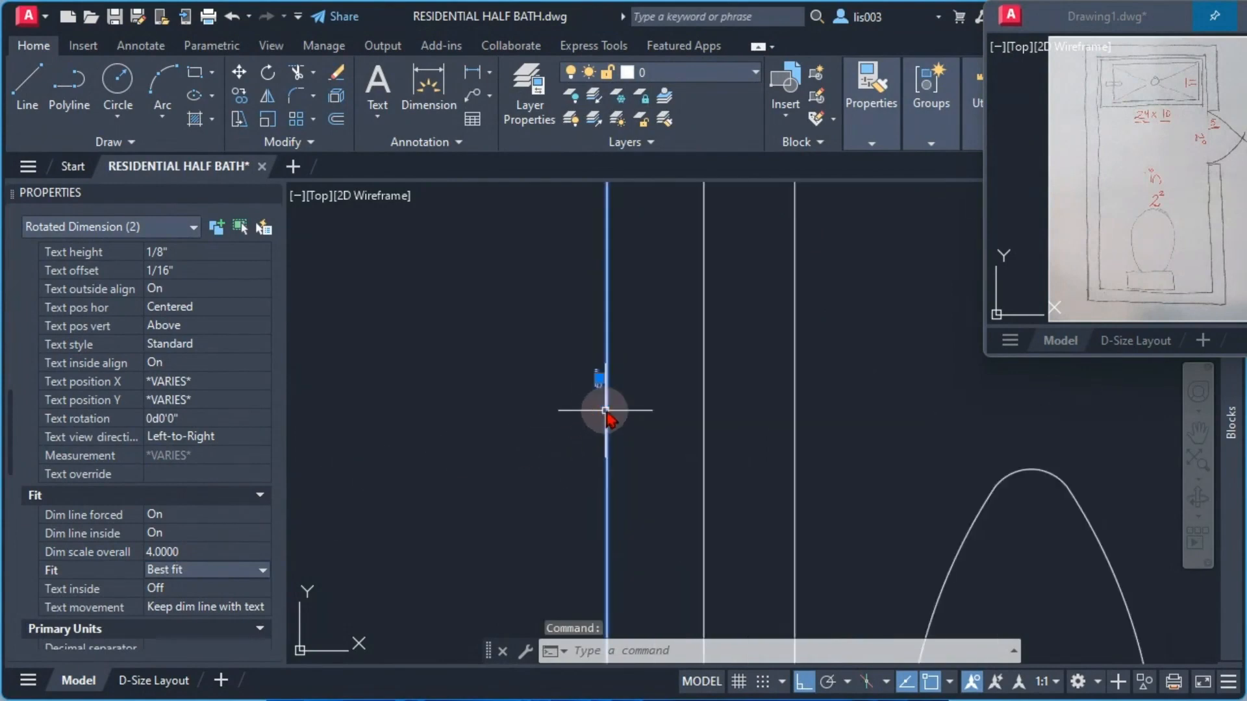
Review the text, fit, tolerance and dimension style properties of the two selected dimensions, and clear the selection.
scroll(606, 411, "up", 3)
scroll(635, 375, "down", 5)
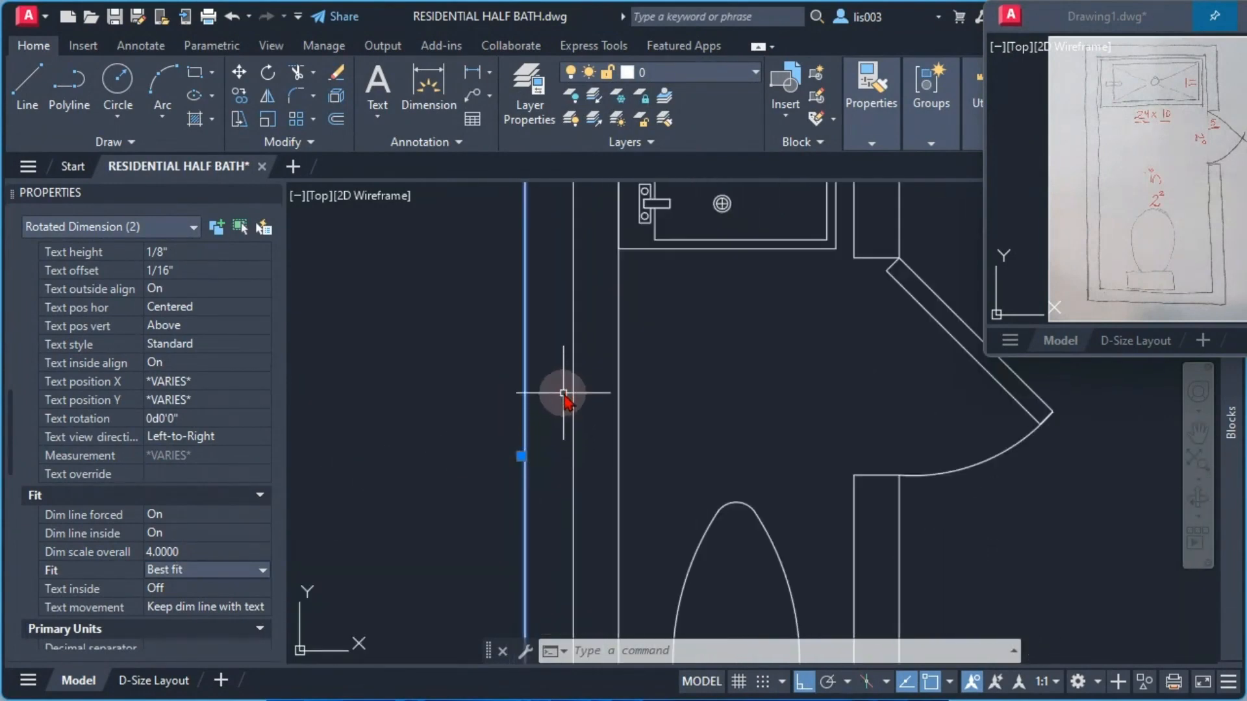
scroll(523, 440, "down", 3)
mouse_move(524, 440)
middle_mouse_down()
mouse_move(546, 463)
mouse_move(579, 390)
mouse_move(612, 420)
middle_mouse_up()
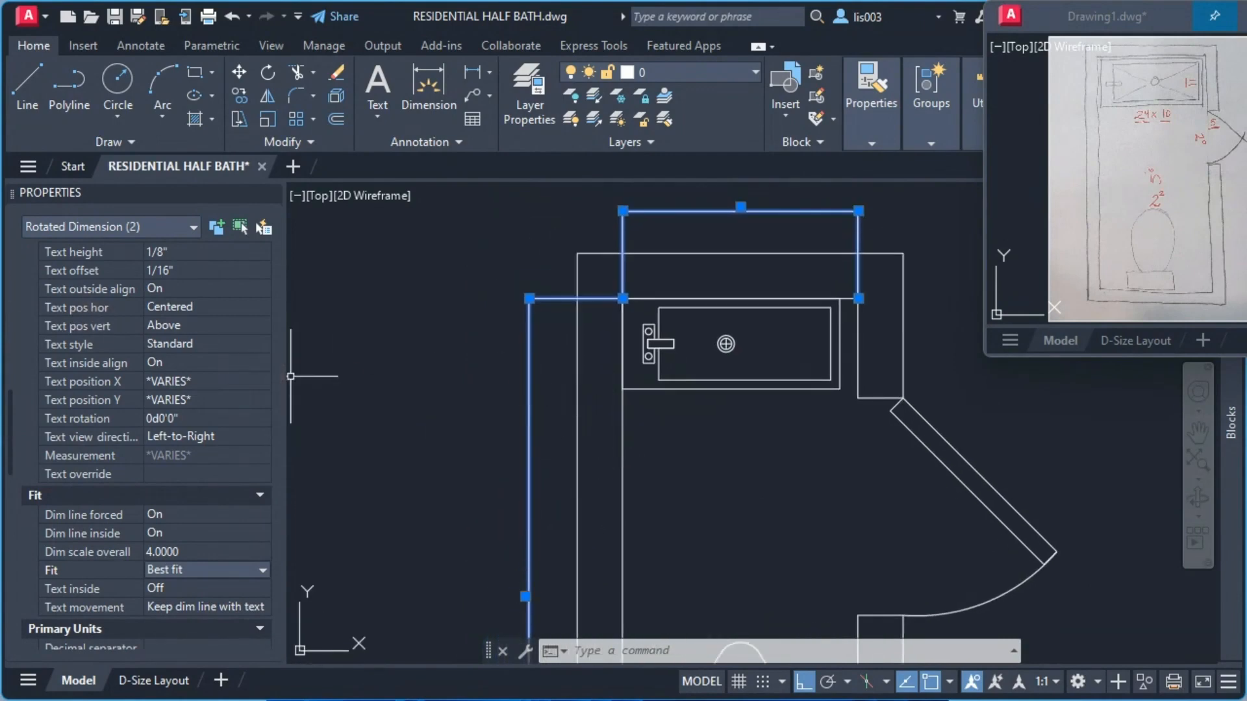
middle_click_drag(444, 343, 508, 254)
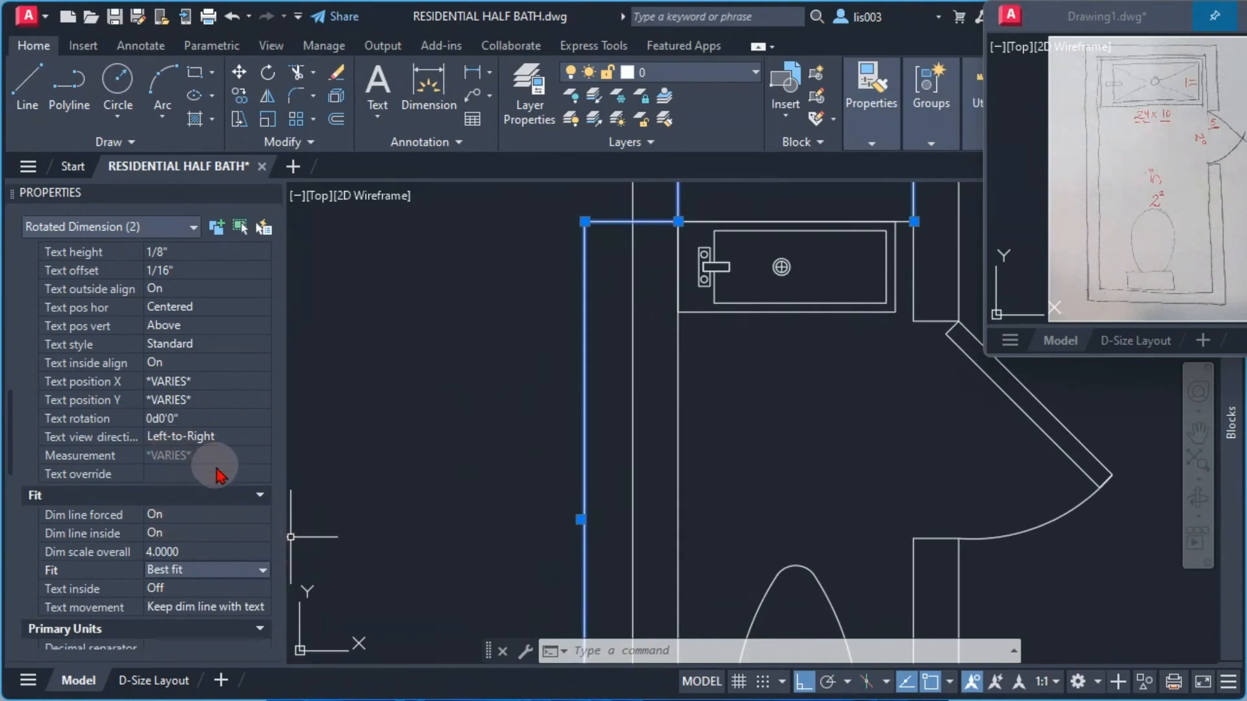
scroll(209, 463, "up", 3)
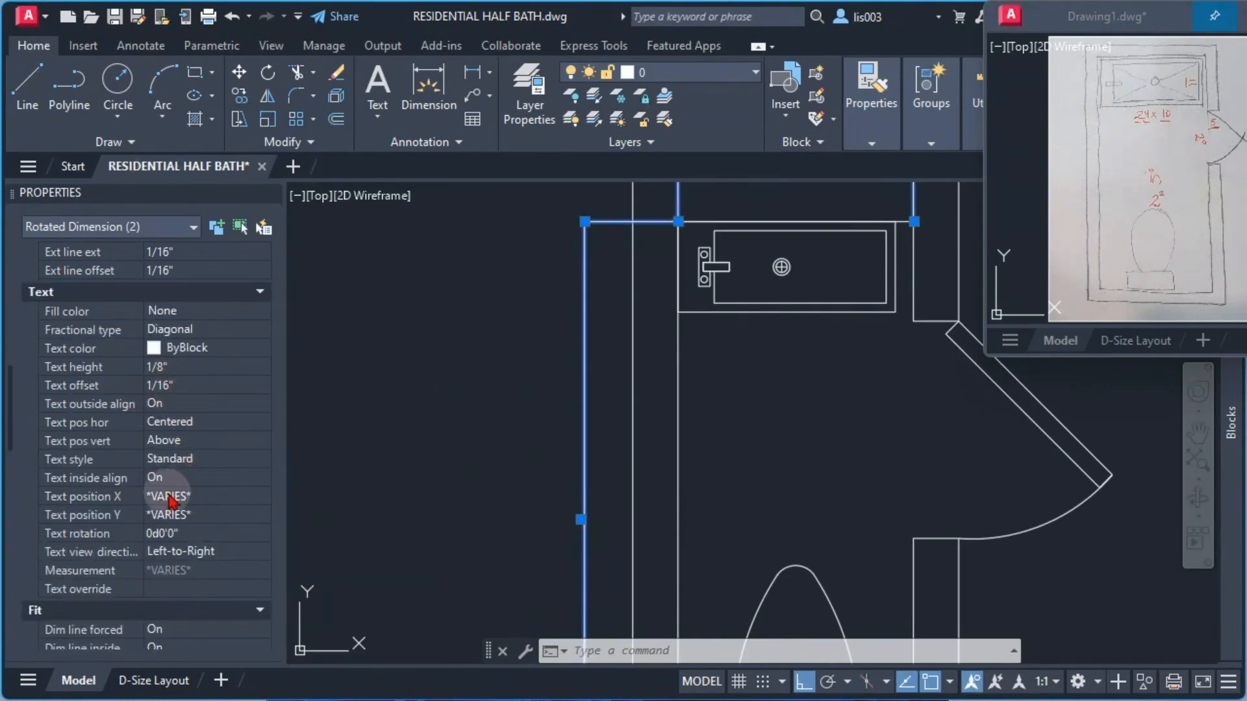
scroll(171, 486, "down", 3)
scroll(172, 486, "down", 15)
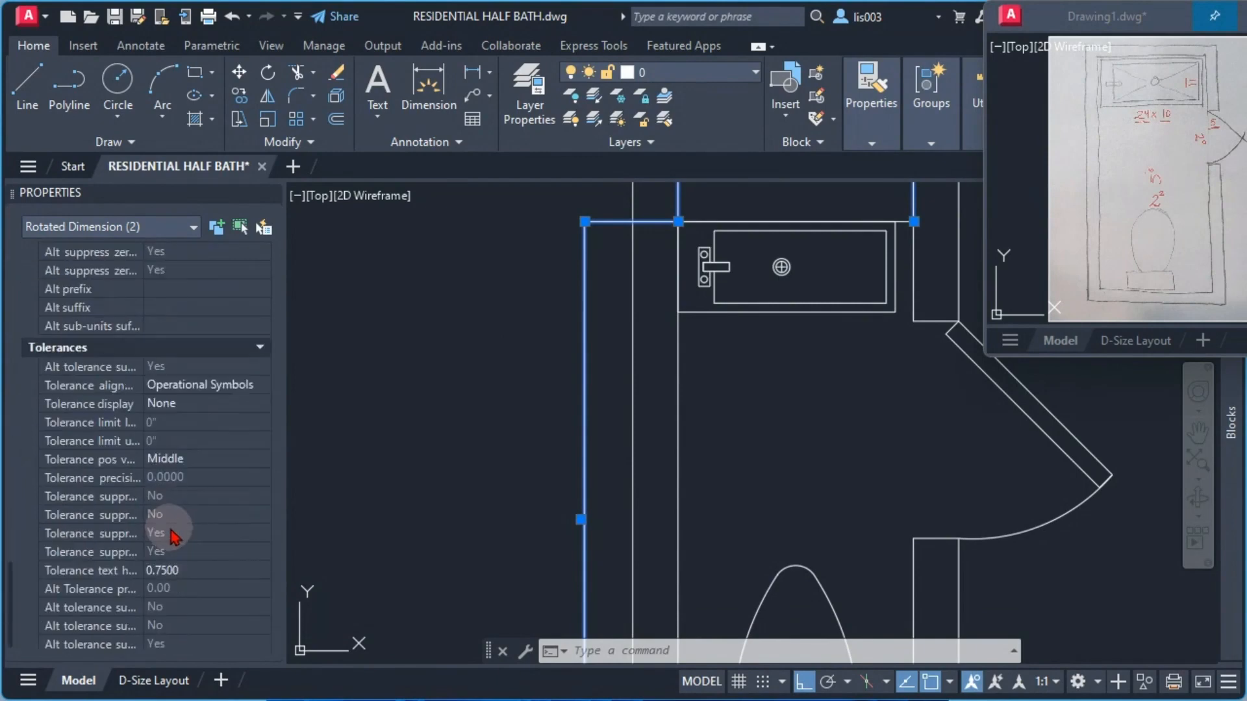
scroll(176, 536, "up", 15)
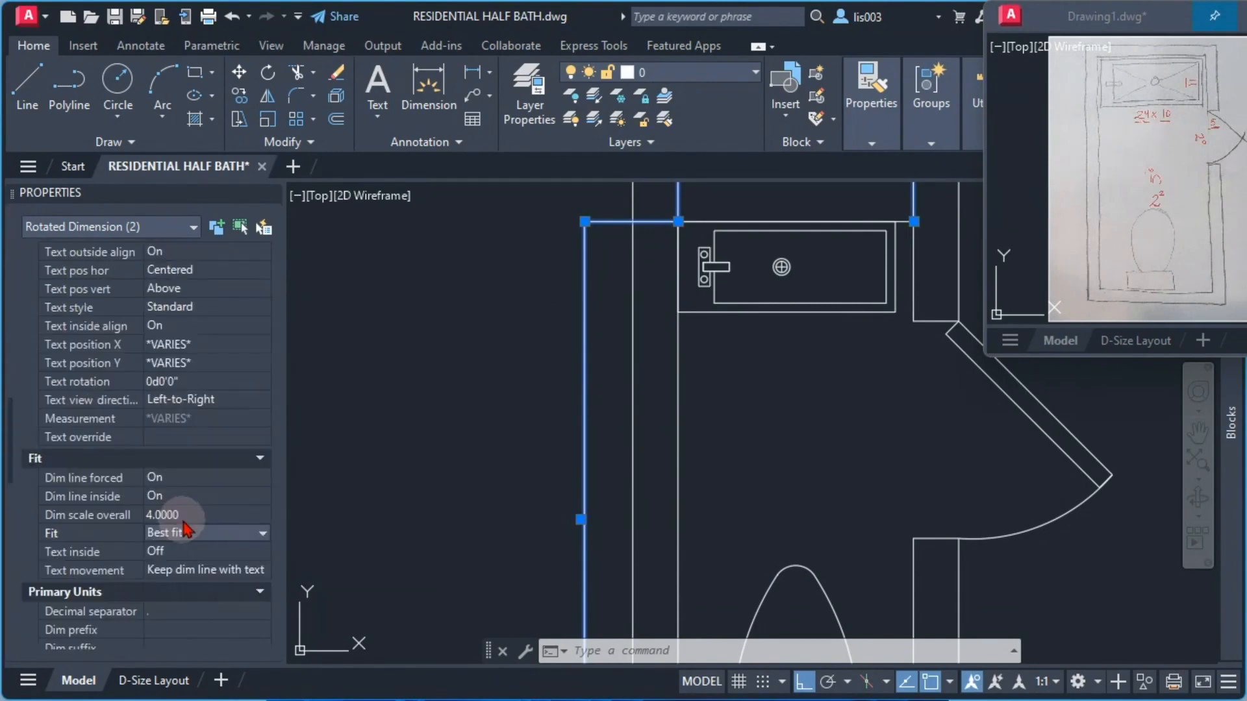
scroll(214, 483, "up", 6)
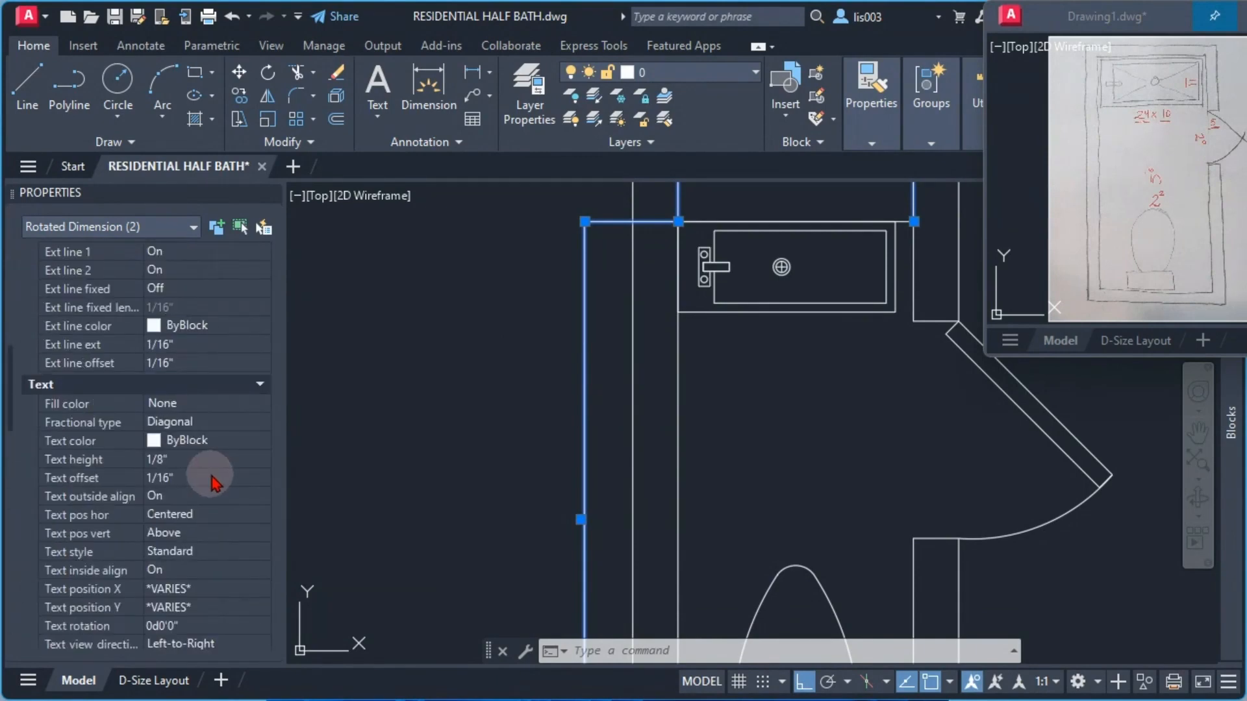
scroll(213, 483, "up", 8)
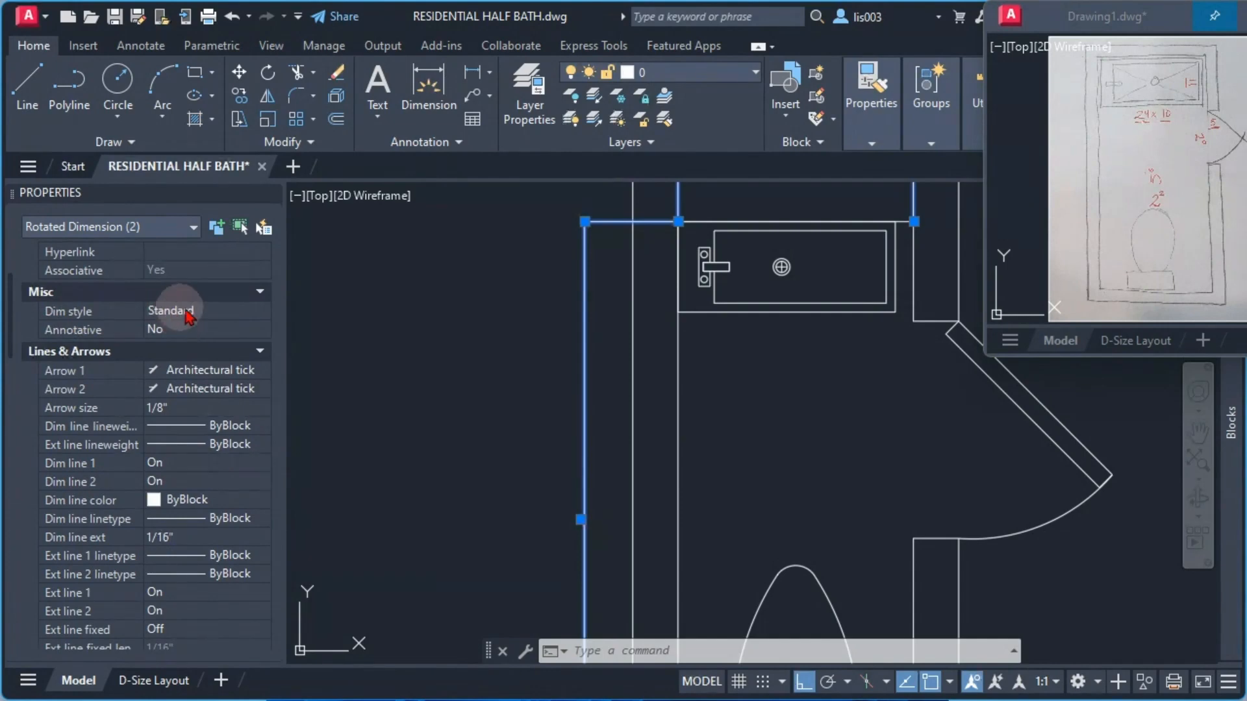
scroll(588, 362, "down", 3)
key("Escape")
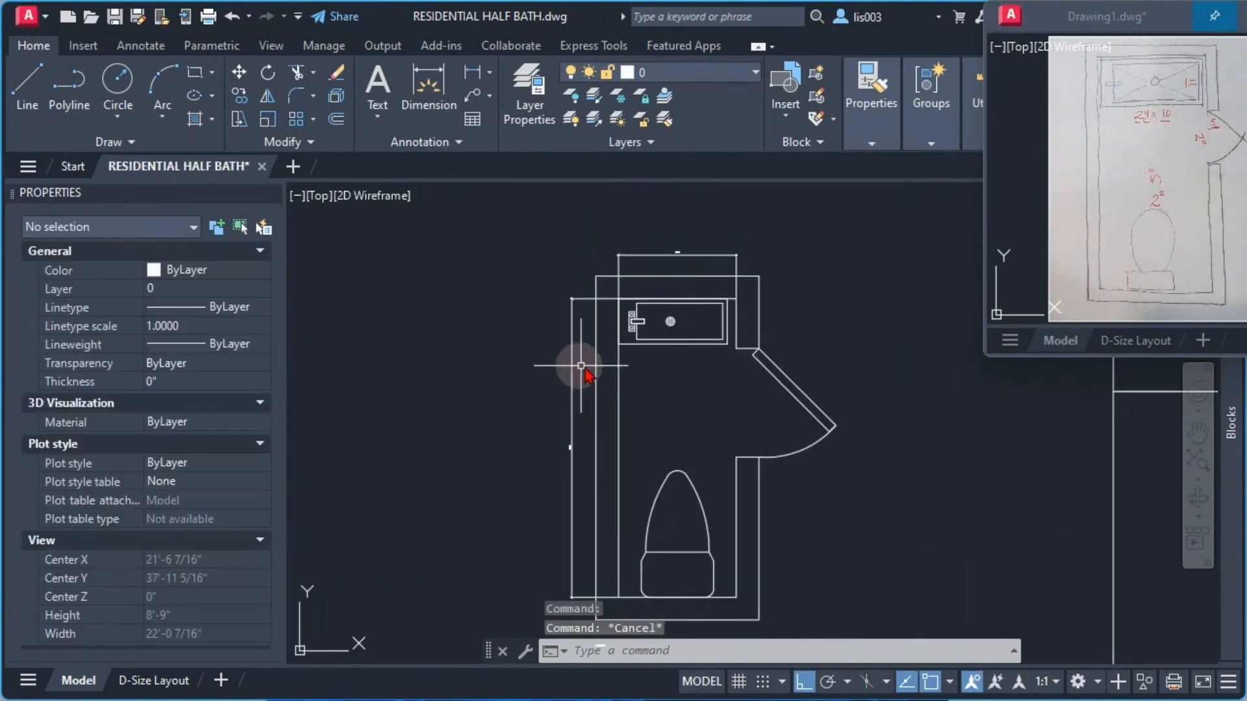
Set the text height of the Standard dimension style to 1/8" and check the text of the plan's dimensions.
middle_click_drag(640, 384, 635, 383)
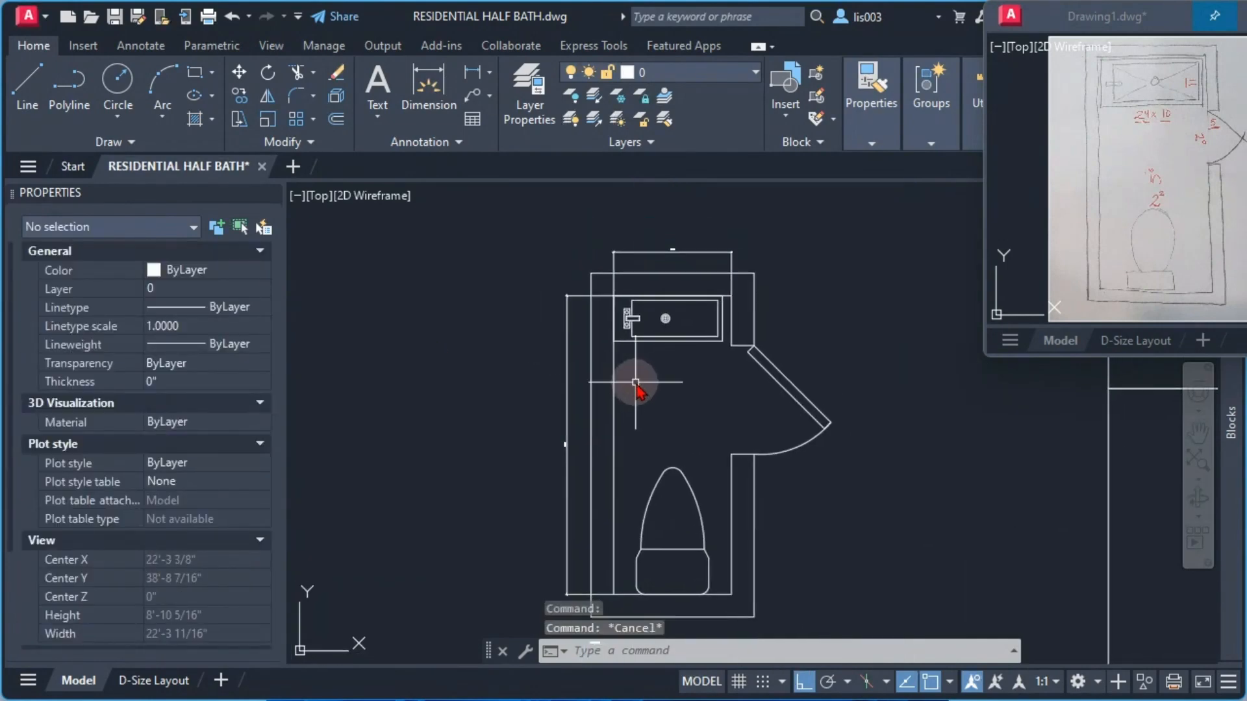
type("DIMSTY")
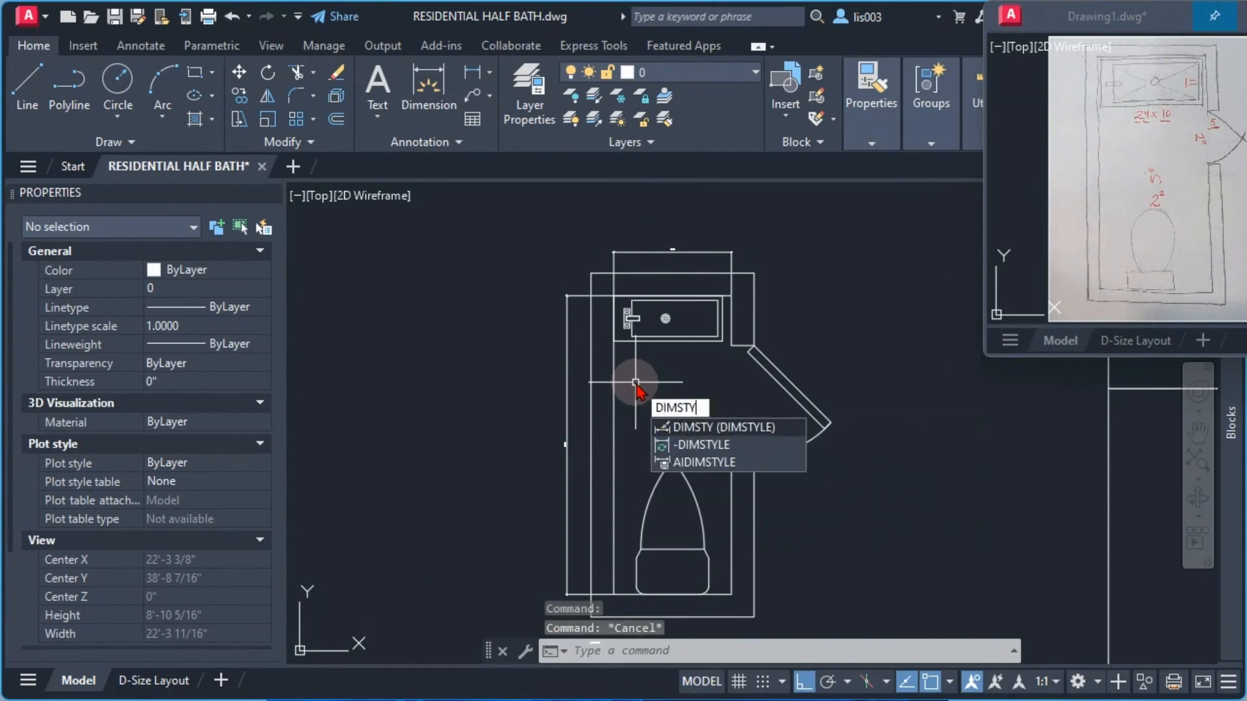
key("Return")
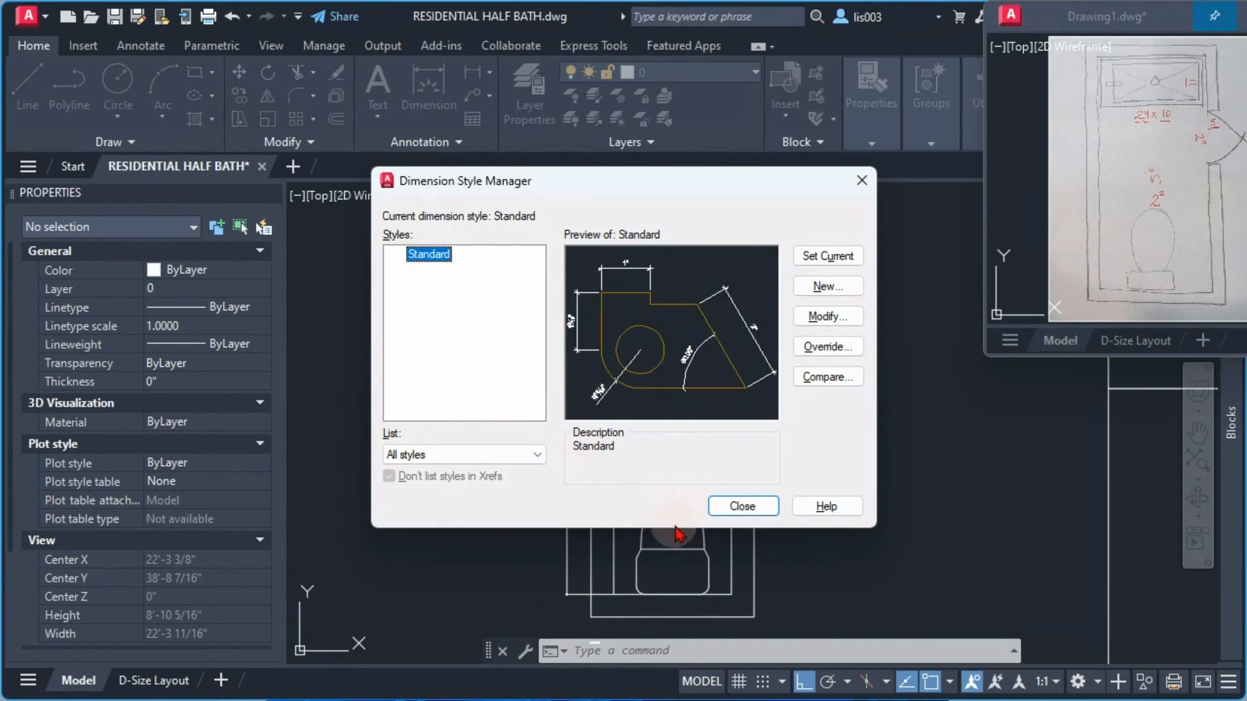
left_click(816, 318)
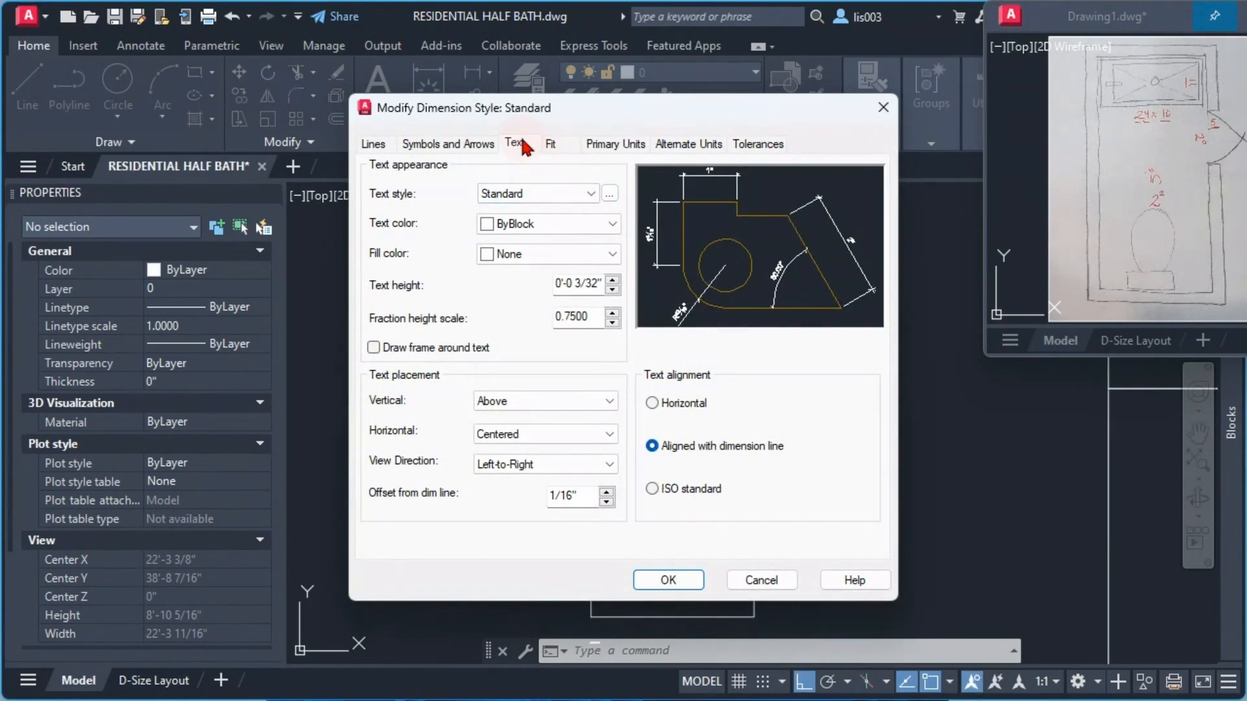
double_click(572, 285)
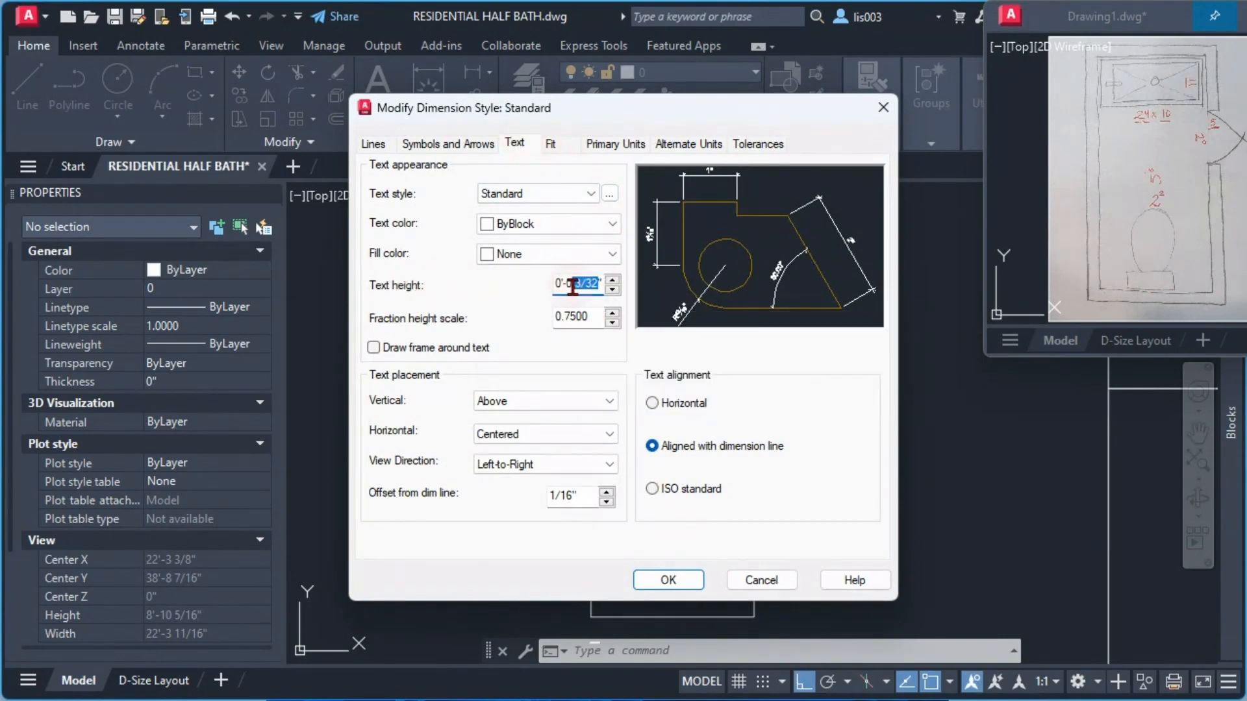
left_click(580, 286)
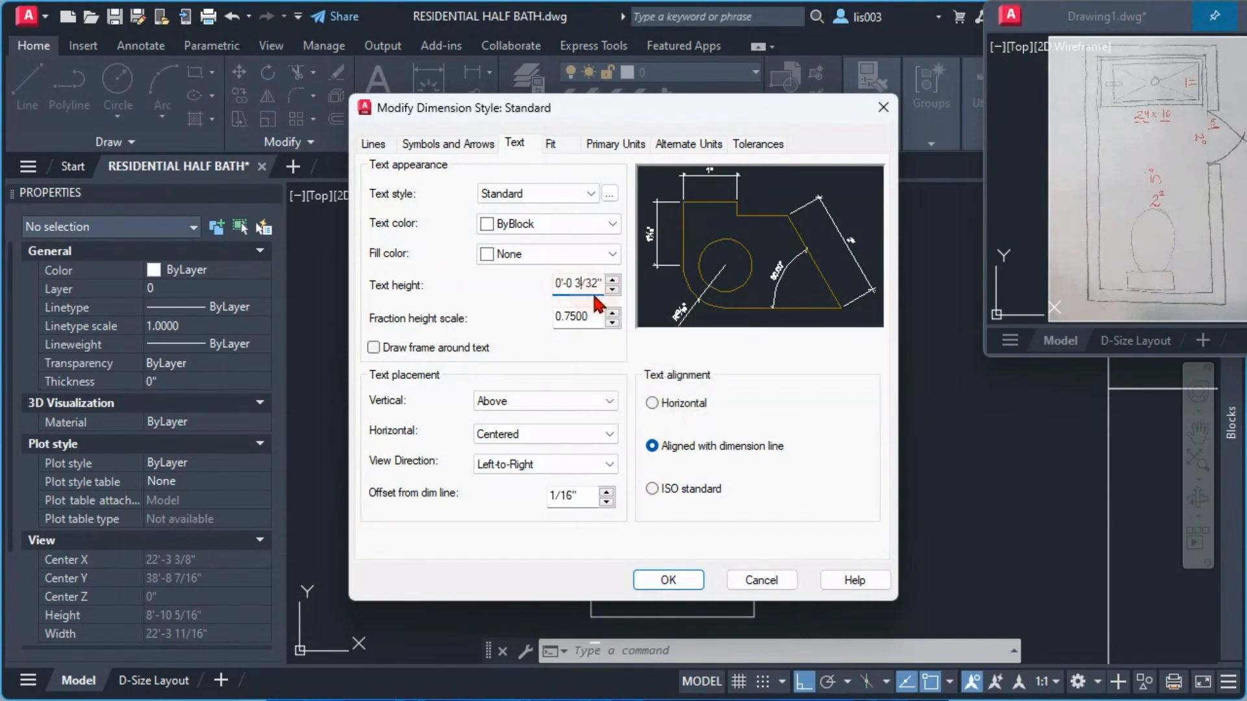
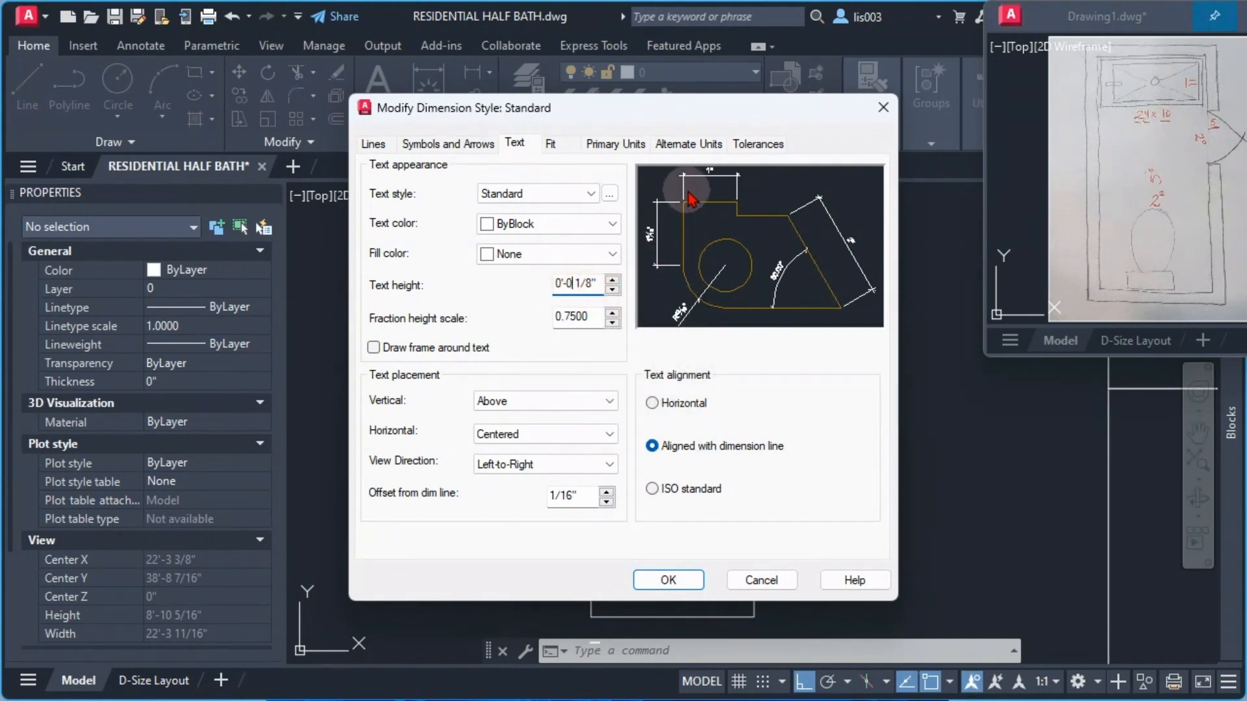
left_click(649, 580)
left_click_drag(649, 181, 873, 196)
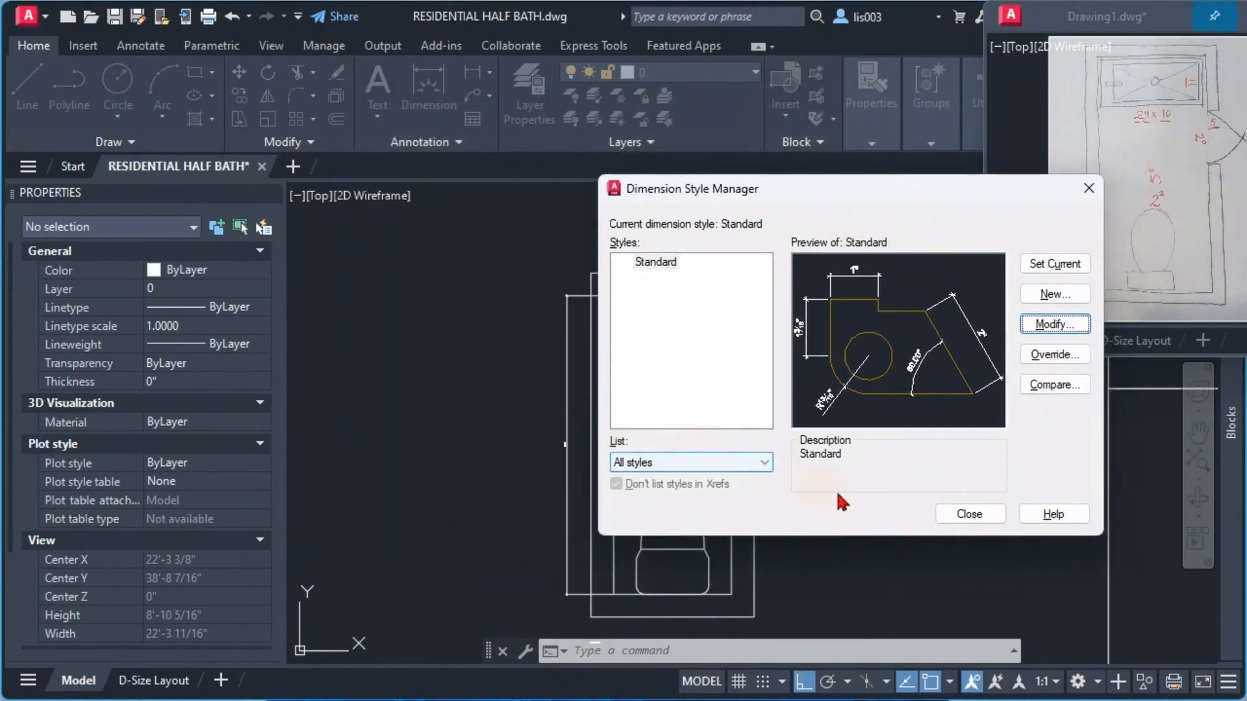
left_click(952, 516)
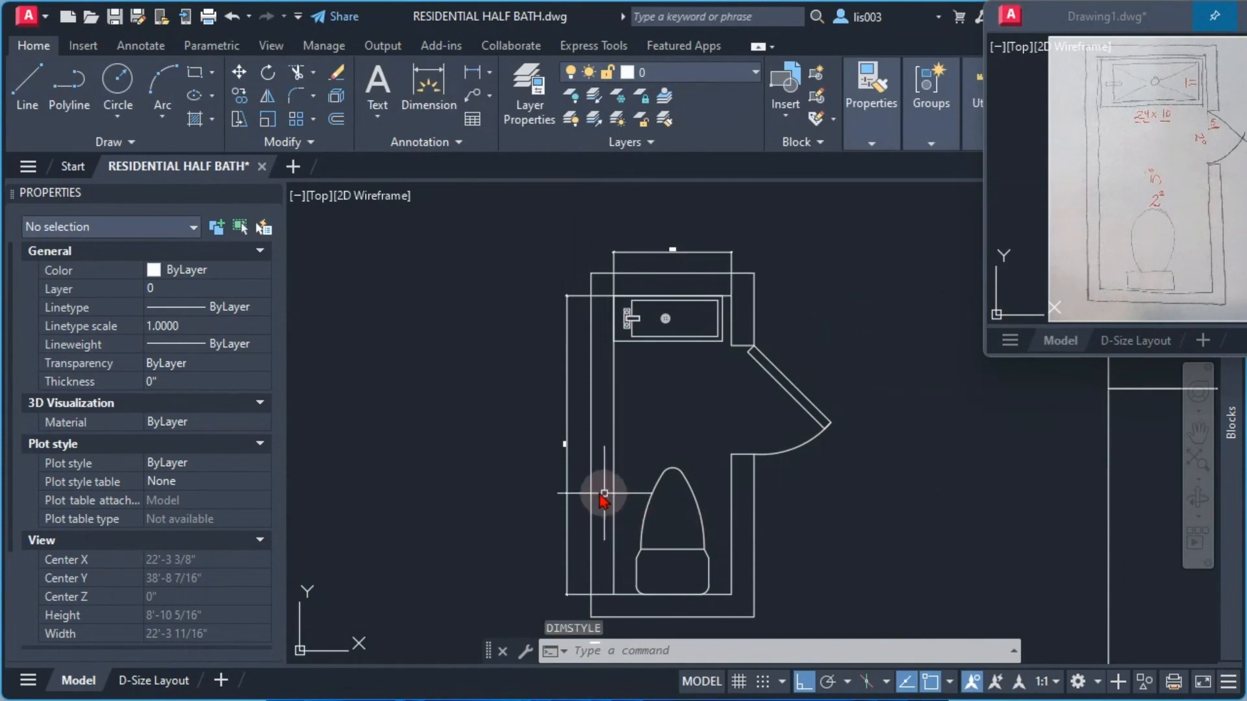
scroll(571, 472, "up", 3)
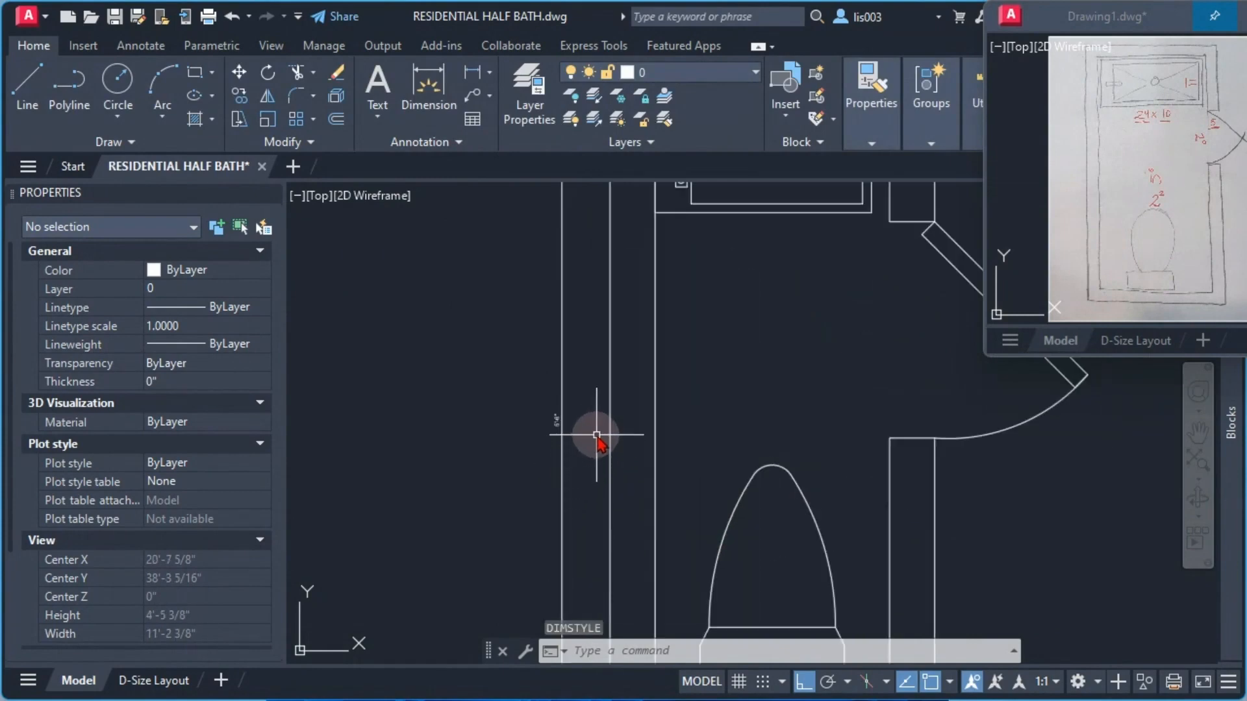
mouse_move(699, 364)
middle_mouse_down()
mouse_move(621, 497)
mouse_move(632, 556)
middle_mouse_up()
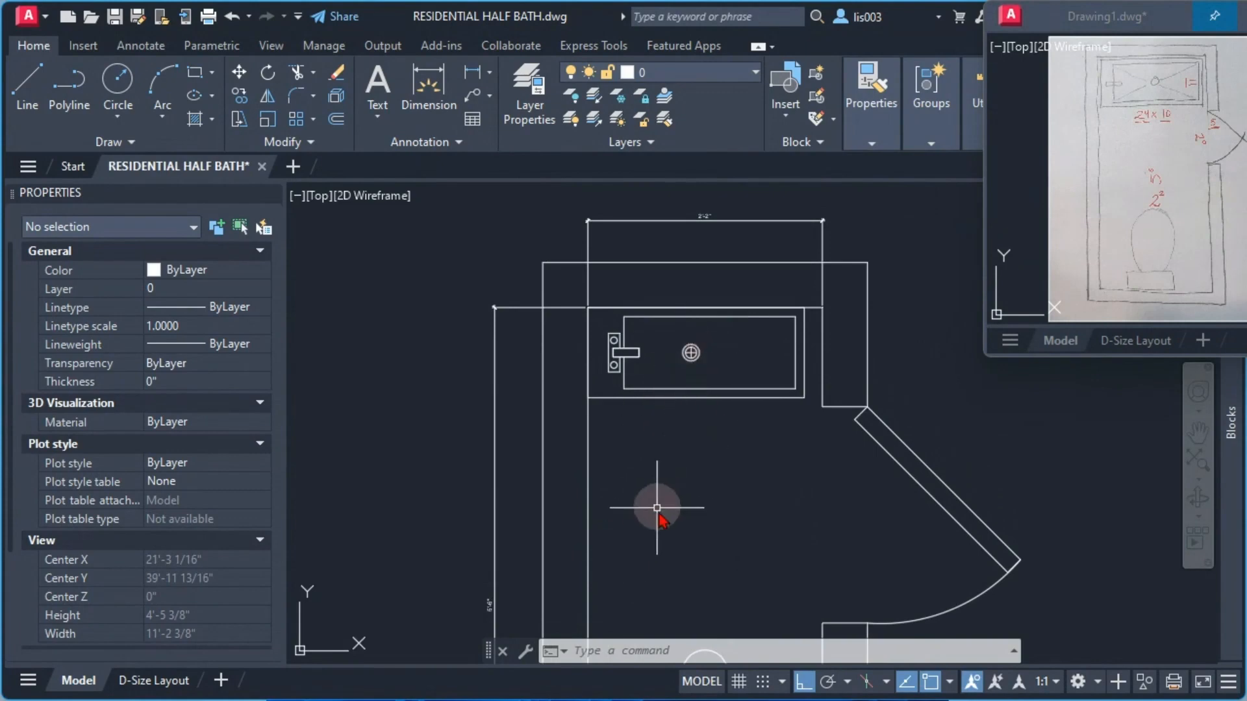
Select the RESIDENTIAL HALF BATH title, look up the title text height for 3"=1'-0" in Autocad Scale Factors.pdf in Acrobat, and return to AutoCAD.
middle_click_drag(657, 507, 667, 308)
middle_click_drag(660, 460, 639, 310)
middle_click_drag(640, 481, 679, 334)
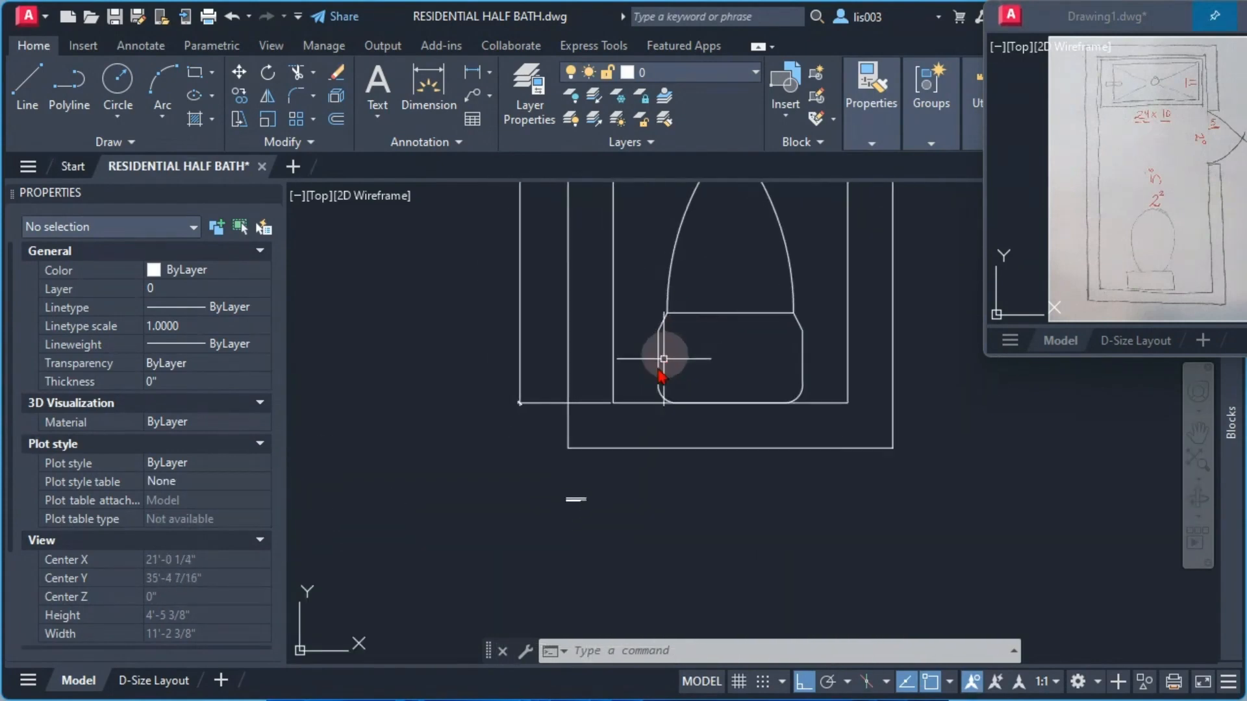
scroll(570, 502, "up", 9)
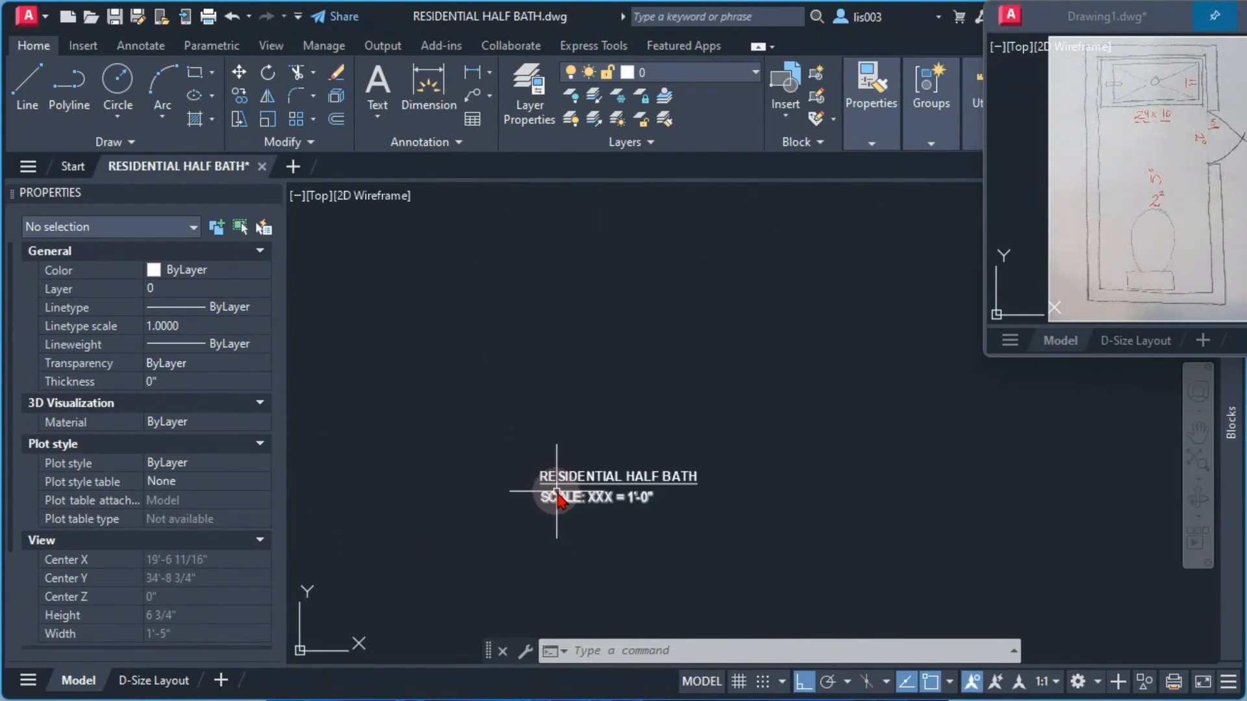
scroll(557, 497, "up", 5)
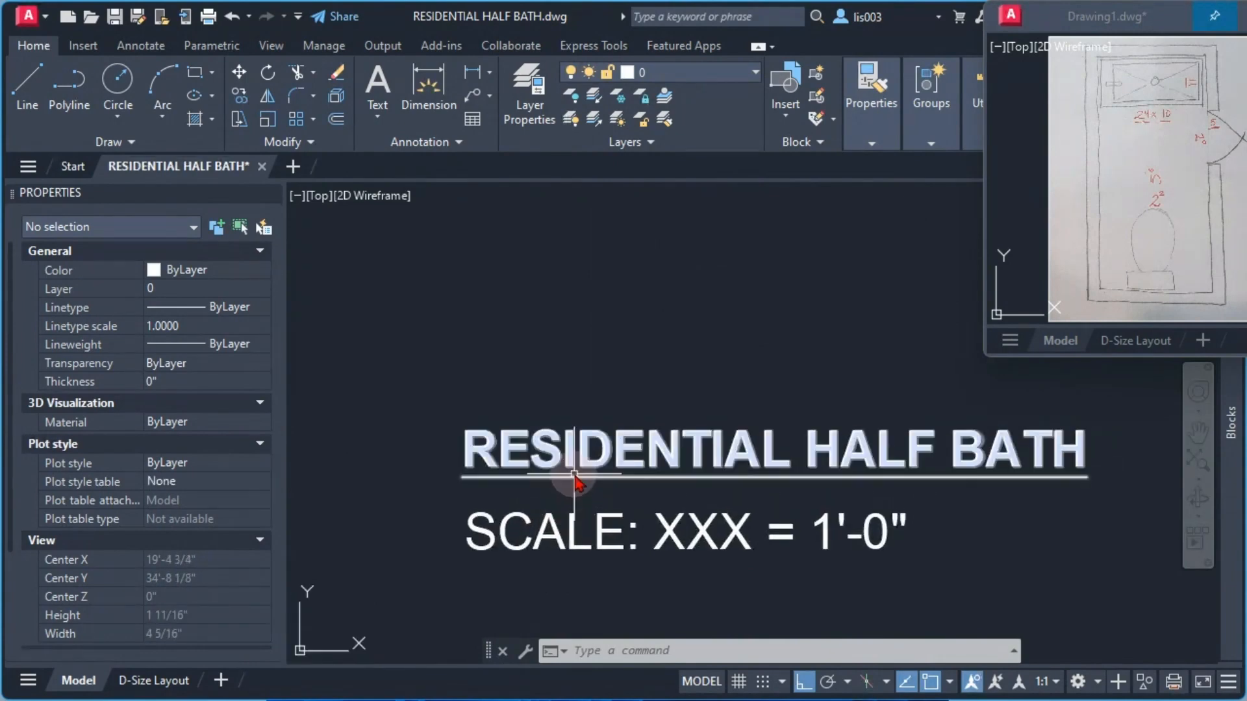
left_click(572, 465)
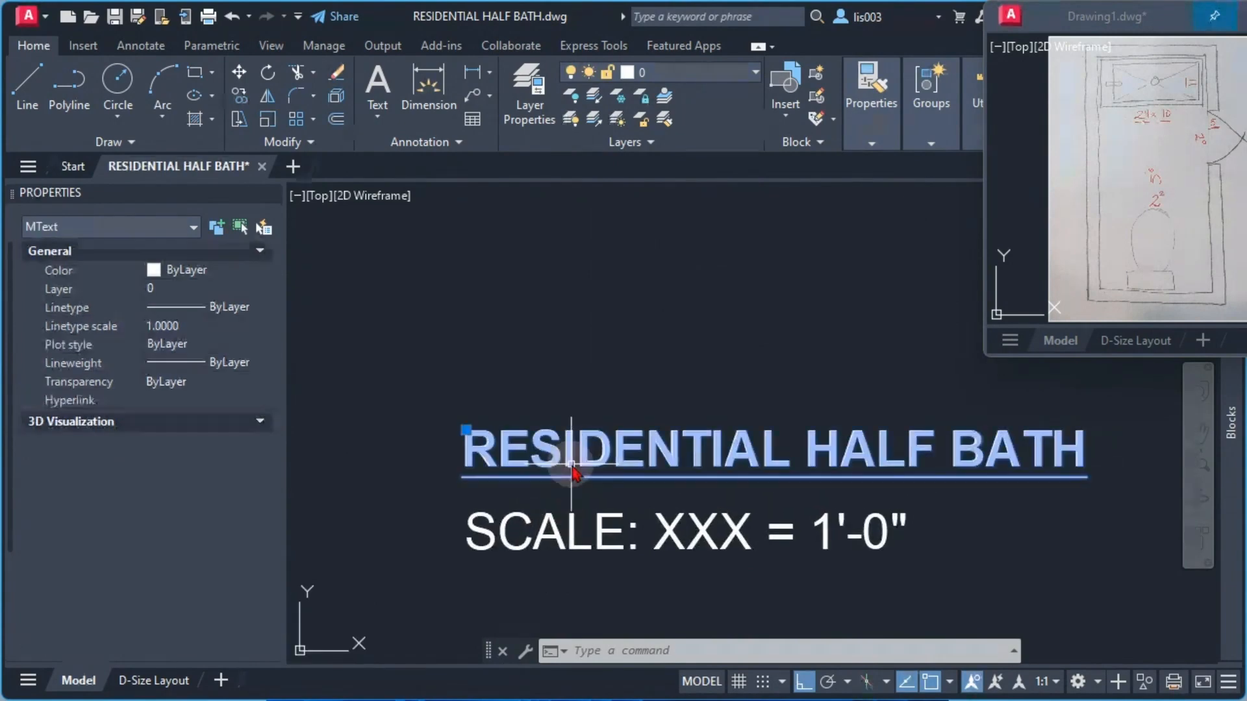
left_click_drag(1, 126, 874, 62)
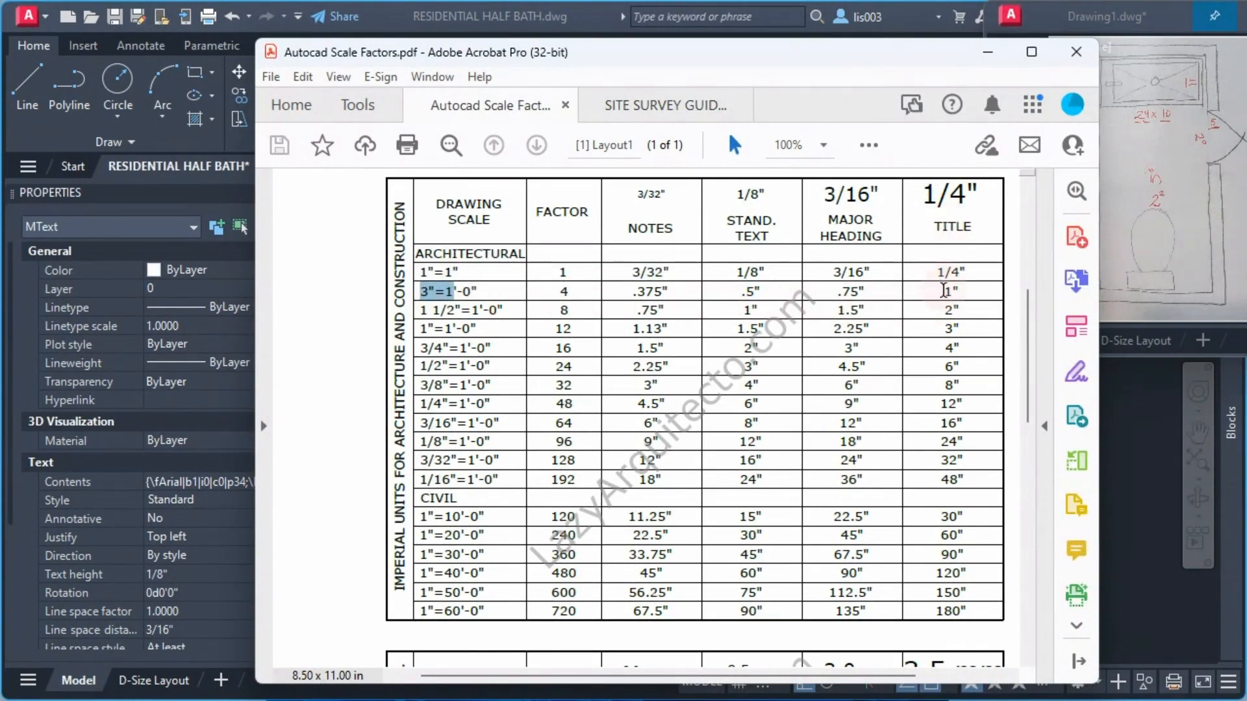
left_click(1121, 462)
left_click(1125, 466)
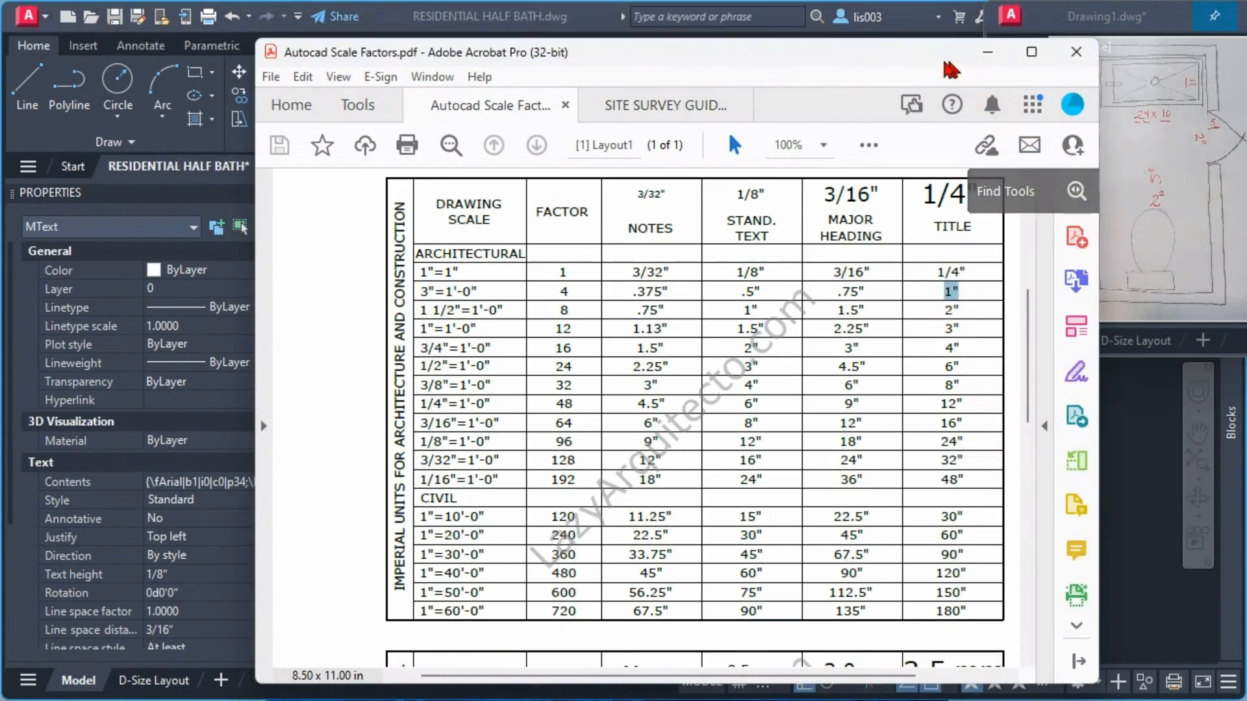
left_click(988, 52)
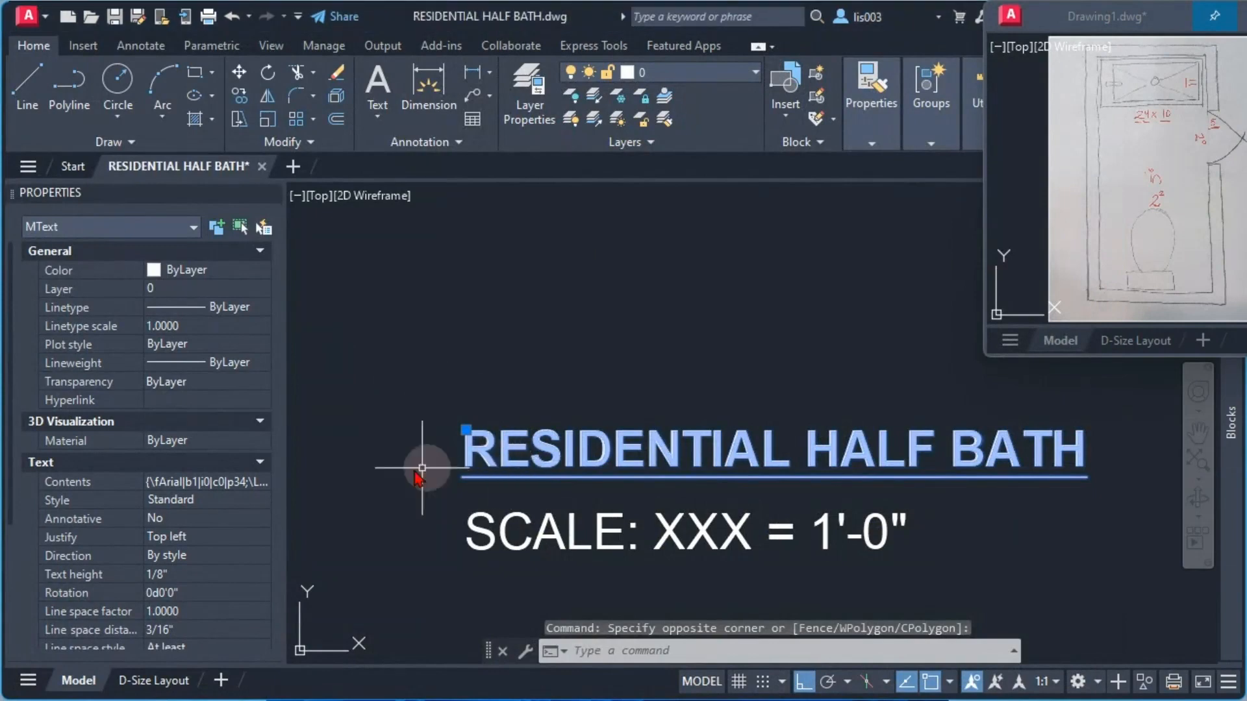
Set the text height of the RESIDENTIAL HALF BATH title to 1".
scroll(128, 472, "down", 2)
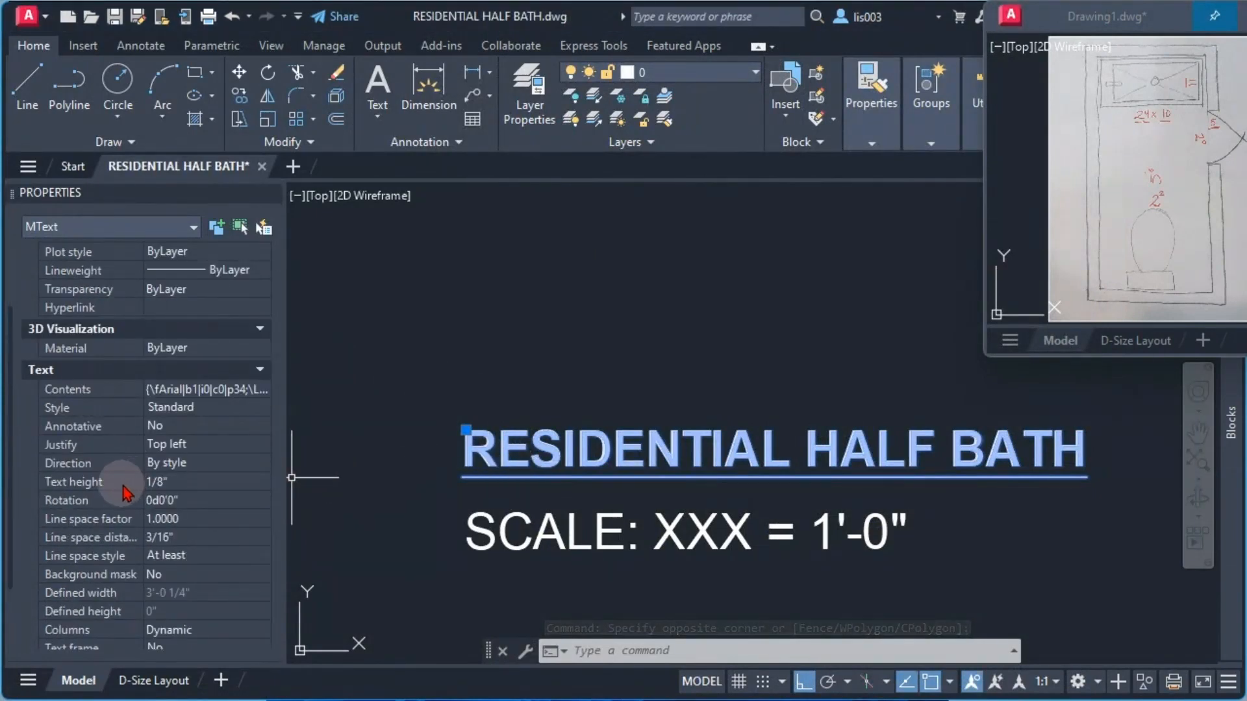
left_click(129, 480)
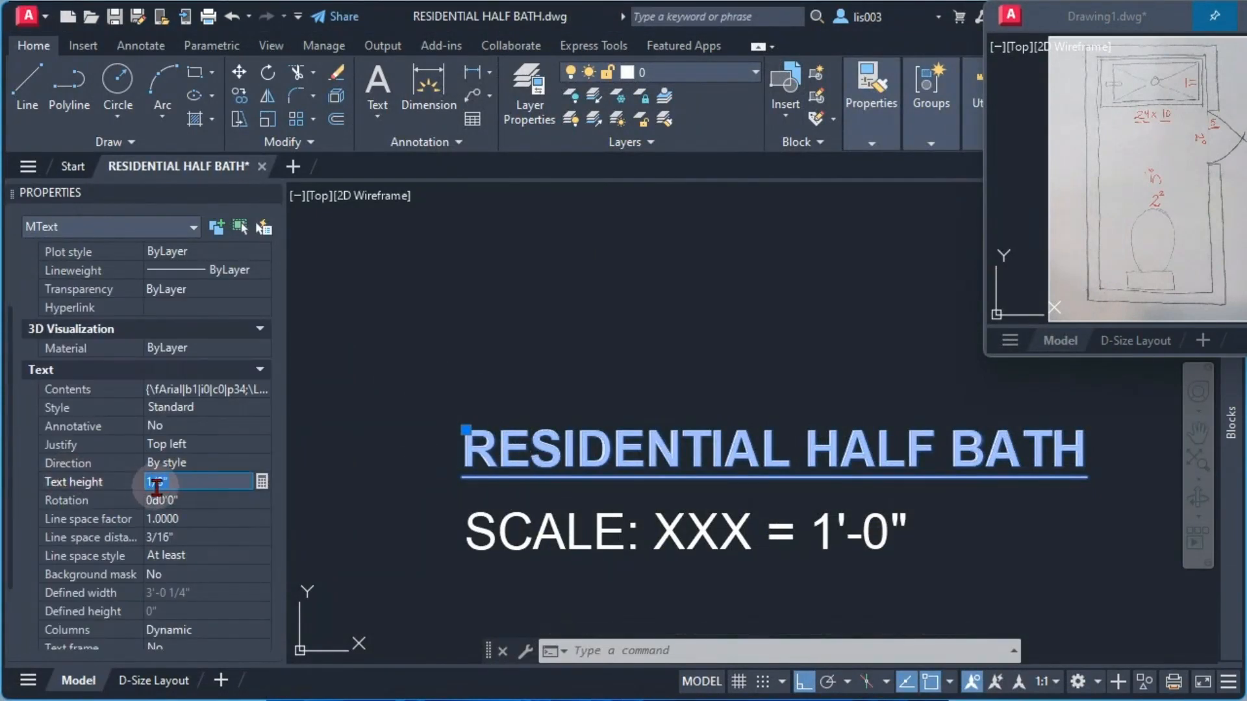
type("1")
left_click(174, 499)
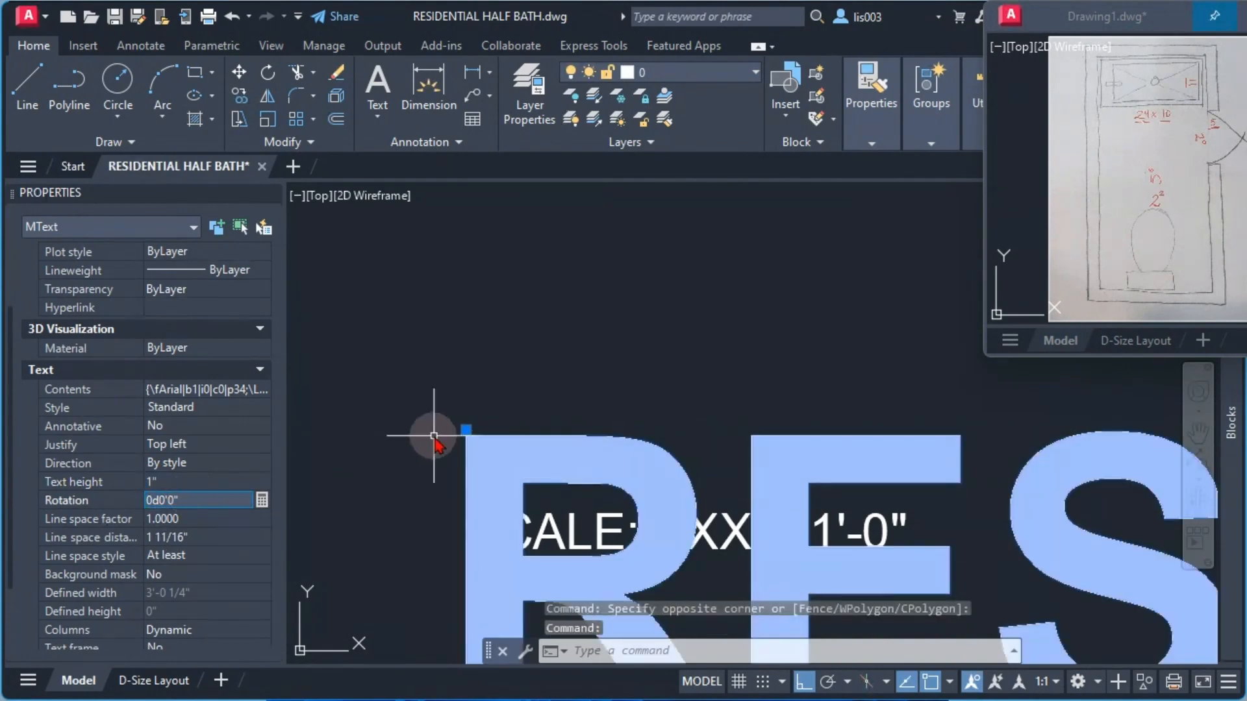
Move the RESIDENTIAL HALF BATH title up and to the right, just below the plan's bottom wall.
scroll(434, 436, "down", 10)
middle_click_drag(488, 423, 480, 479)
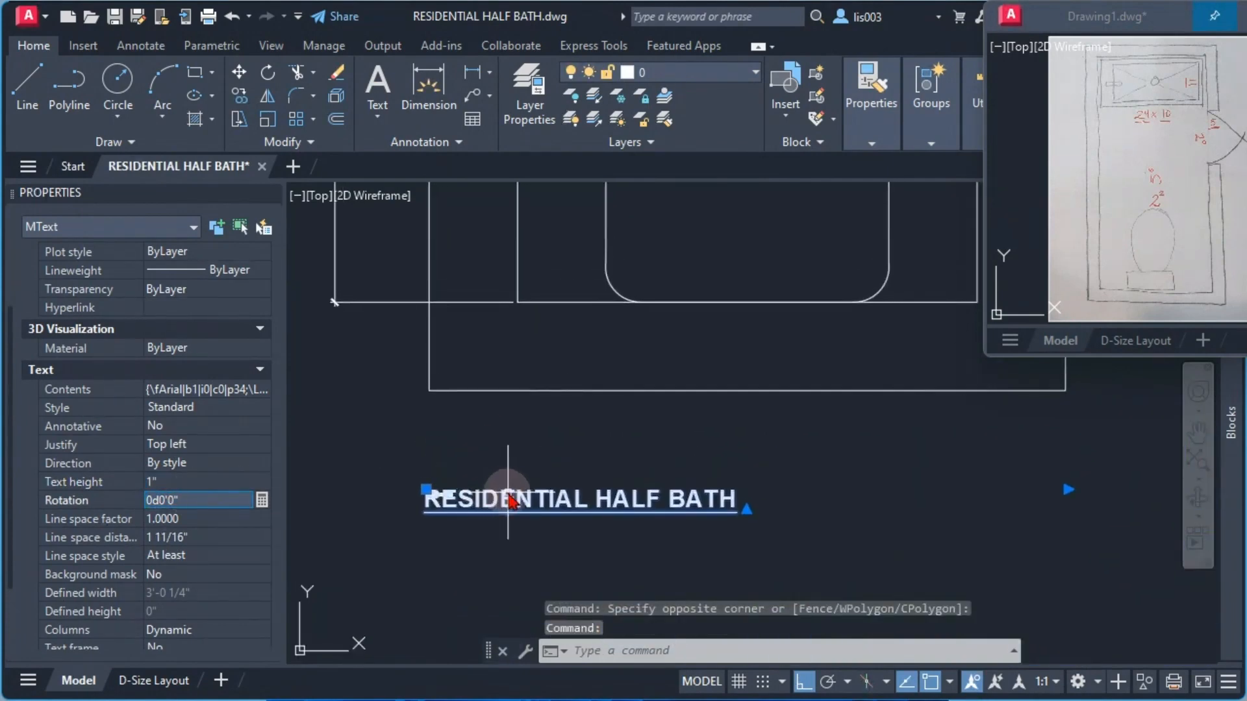
left_click_drag(515, 503, 643, 439)
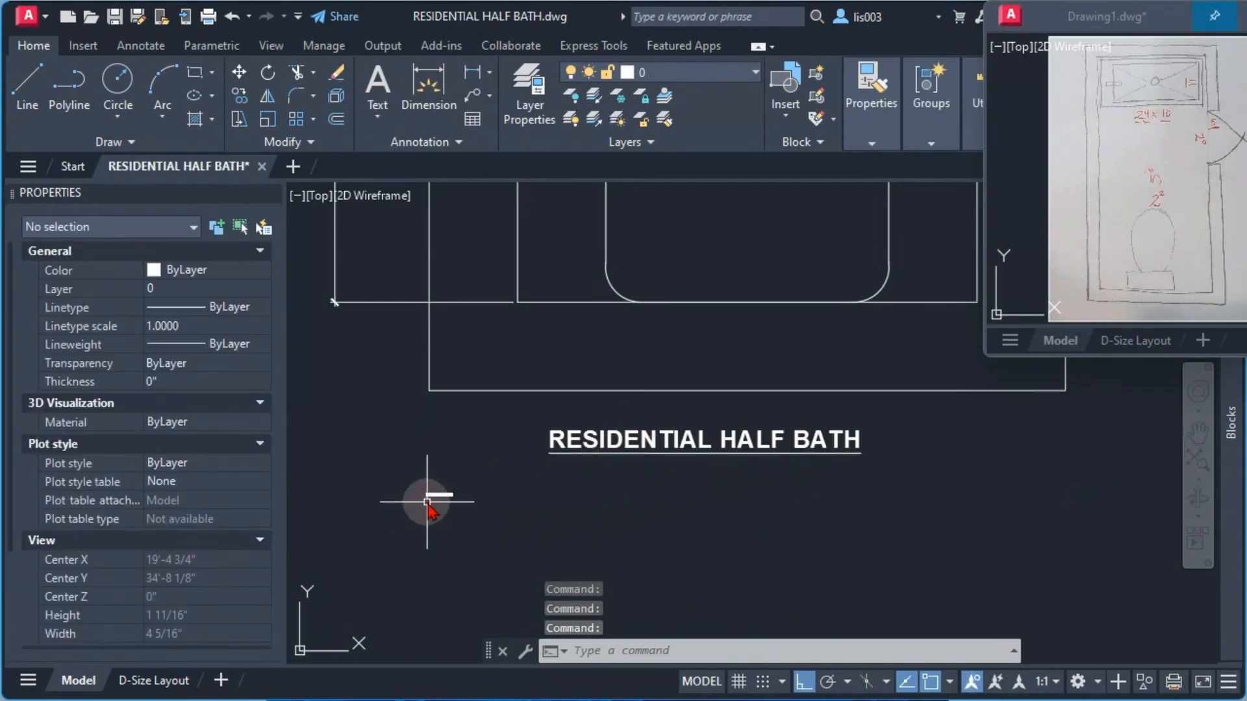
Select the SCALE: XXX = 1'-0" note and look up the major heading text height for 3"=1'-0" in the Acrobat scale factor chart.
left_click(435, 498)
scroll(412, 481, "up", 5)
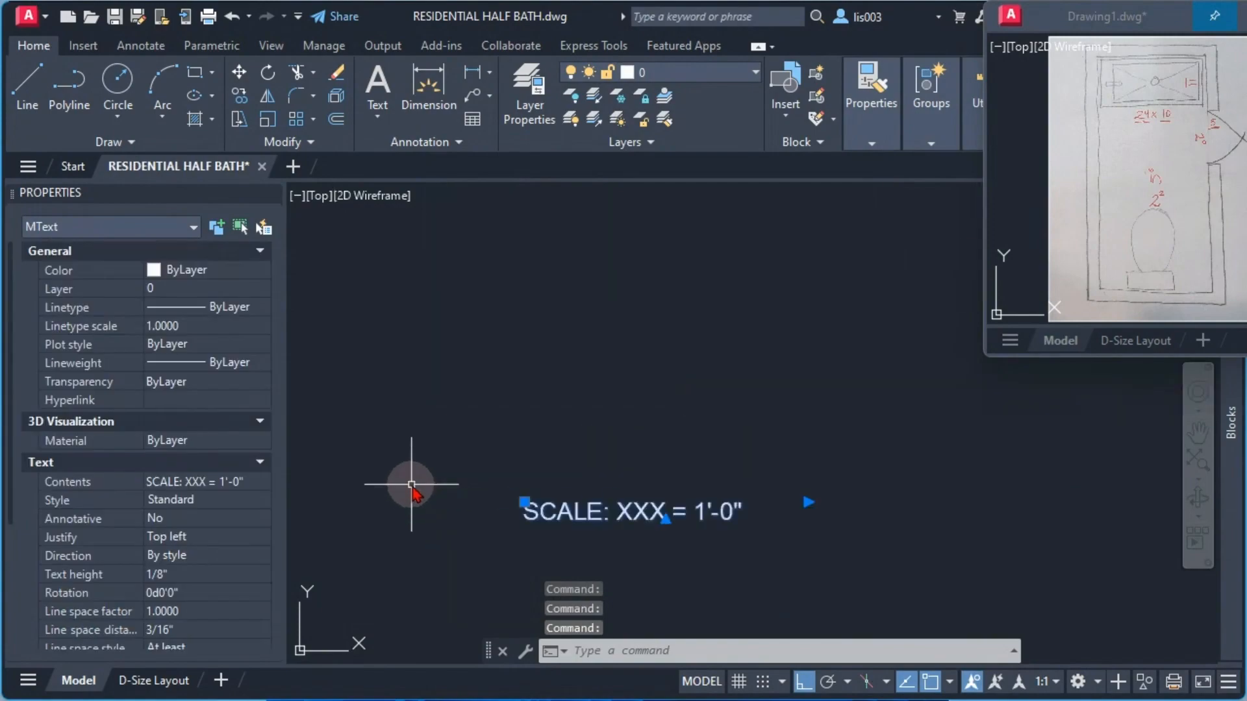
key("alt+Tab")
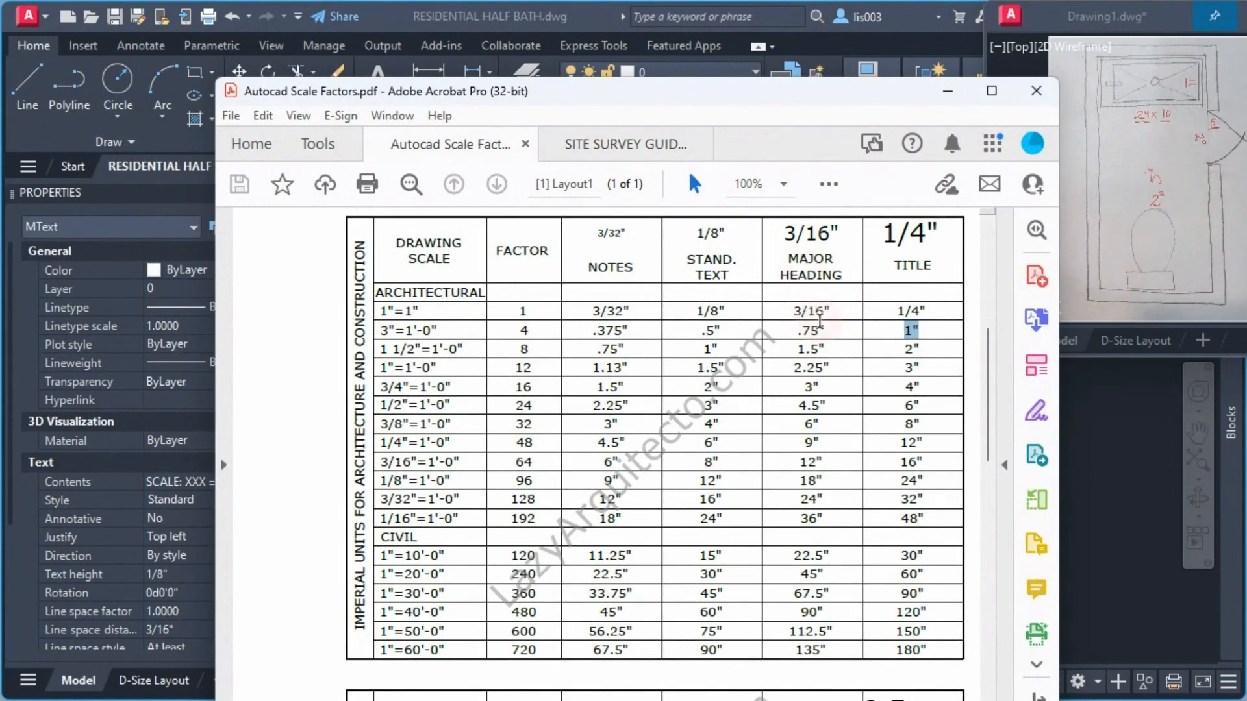
left_click_drag(801, 331, 804, 333)
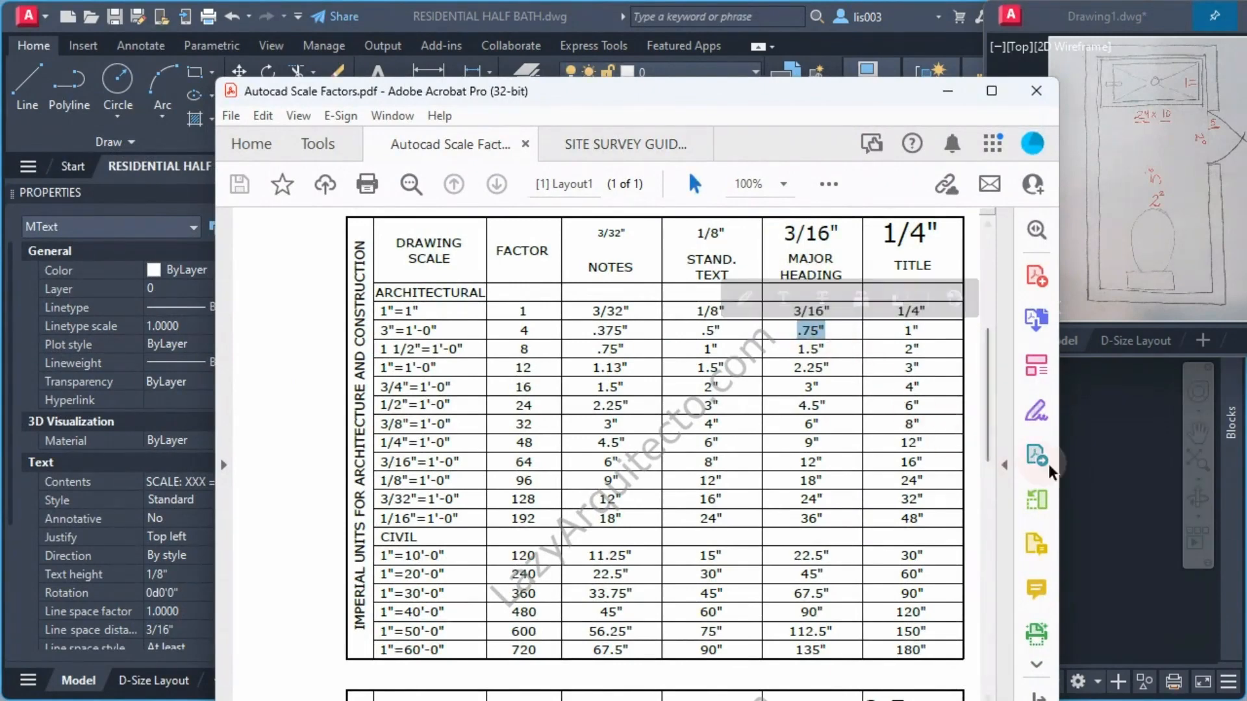
Return to AutoCAD and set the text height of the SCALE: XXX = 1'-0" note to .75".
key("alt+Tab")
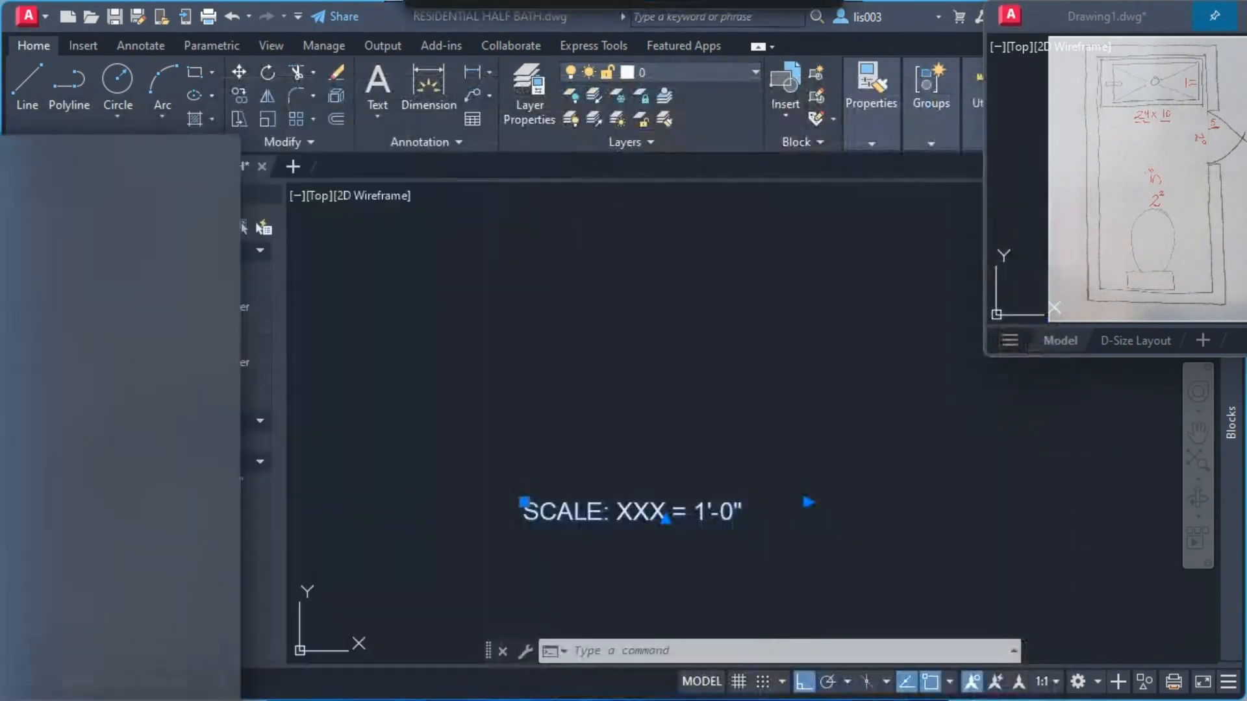
left_click(194, 578)
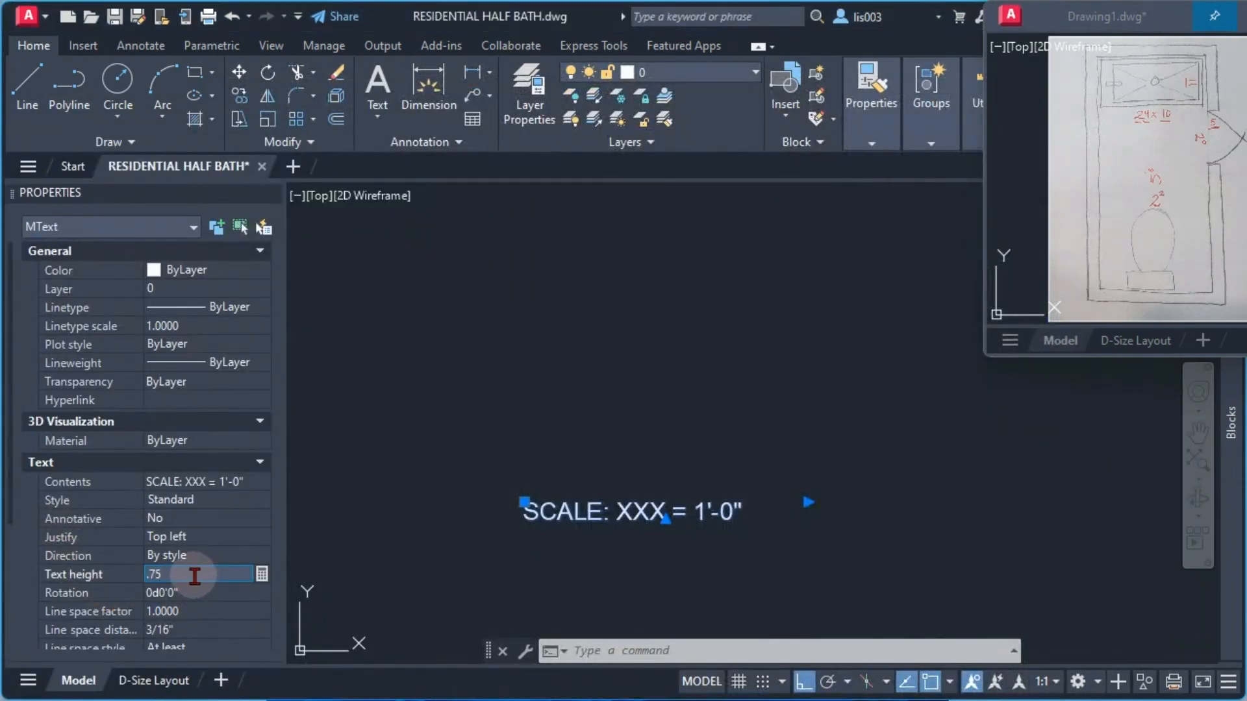
type(".75")
left_click(194, 592)
scroll(571, 465, "down", 5)
scroll(588, 477, "up", 2)
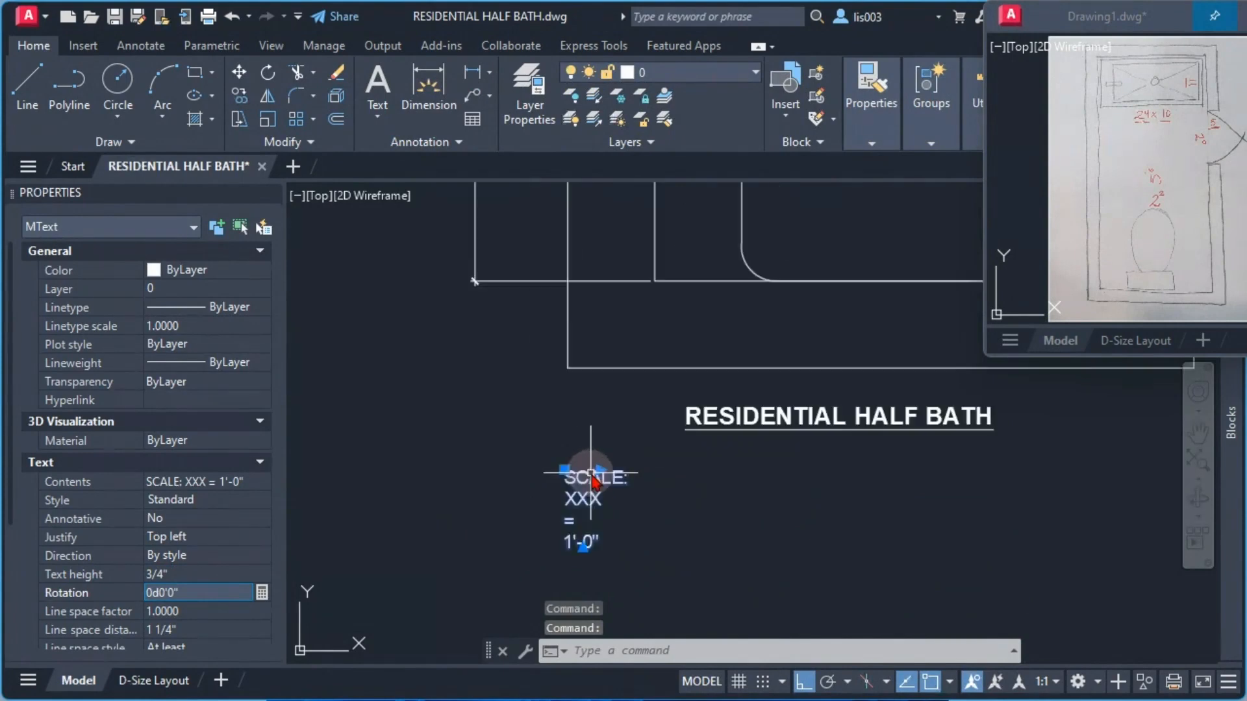
Widen the SCALE note's text frame to fit one line and move the note directly beneath the RESIDENTIAL HALF BATH title.
left_click(599, 470)
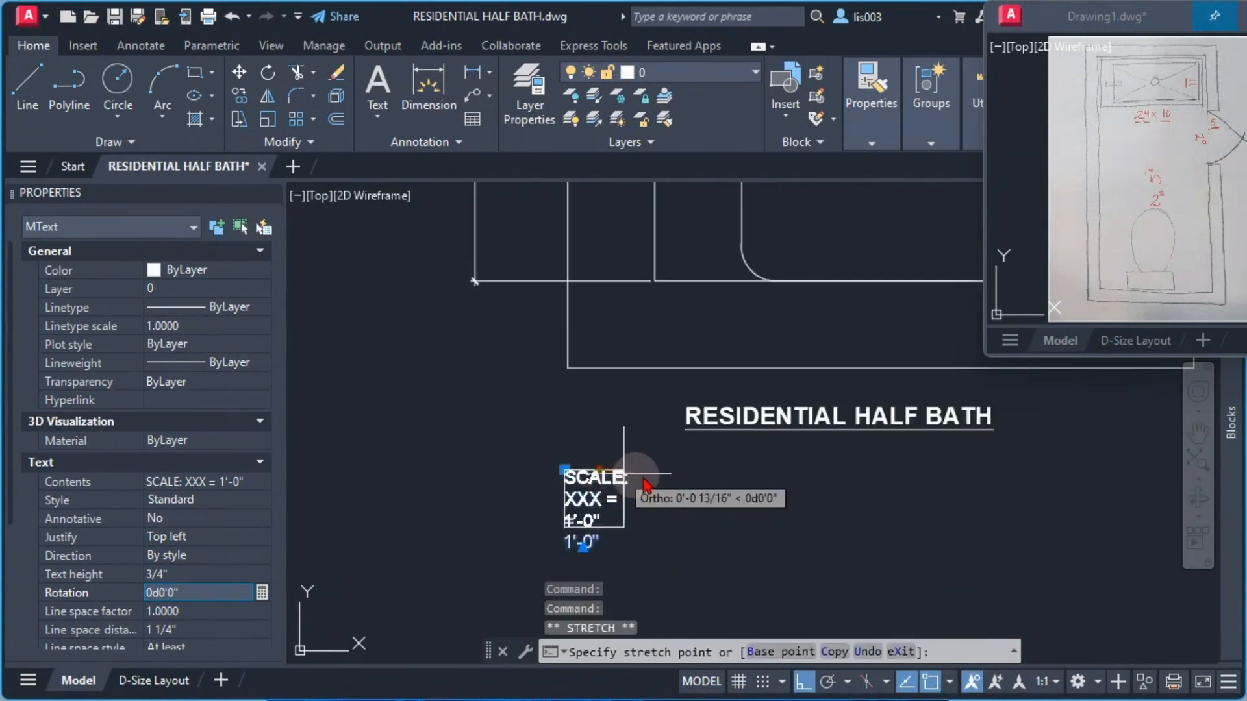
left_click(736, 486)
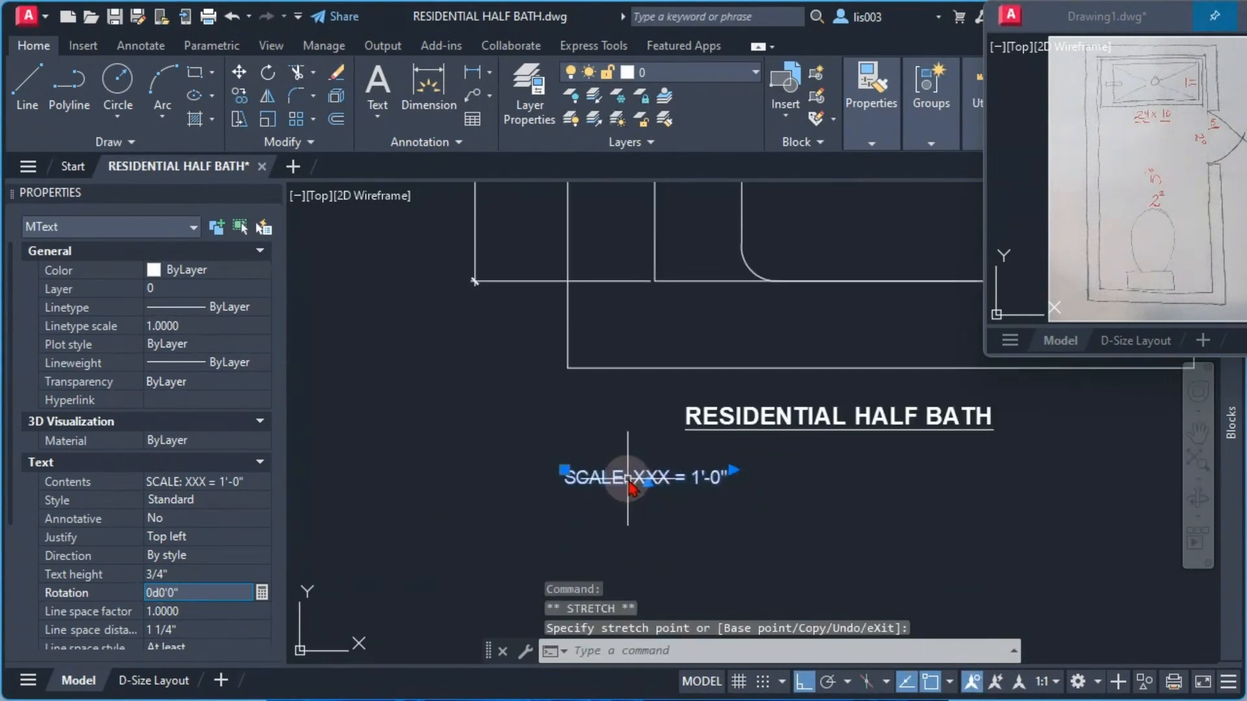
left_click_drag(623, 477, 748, 447)
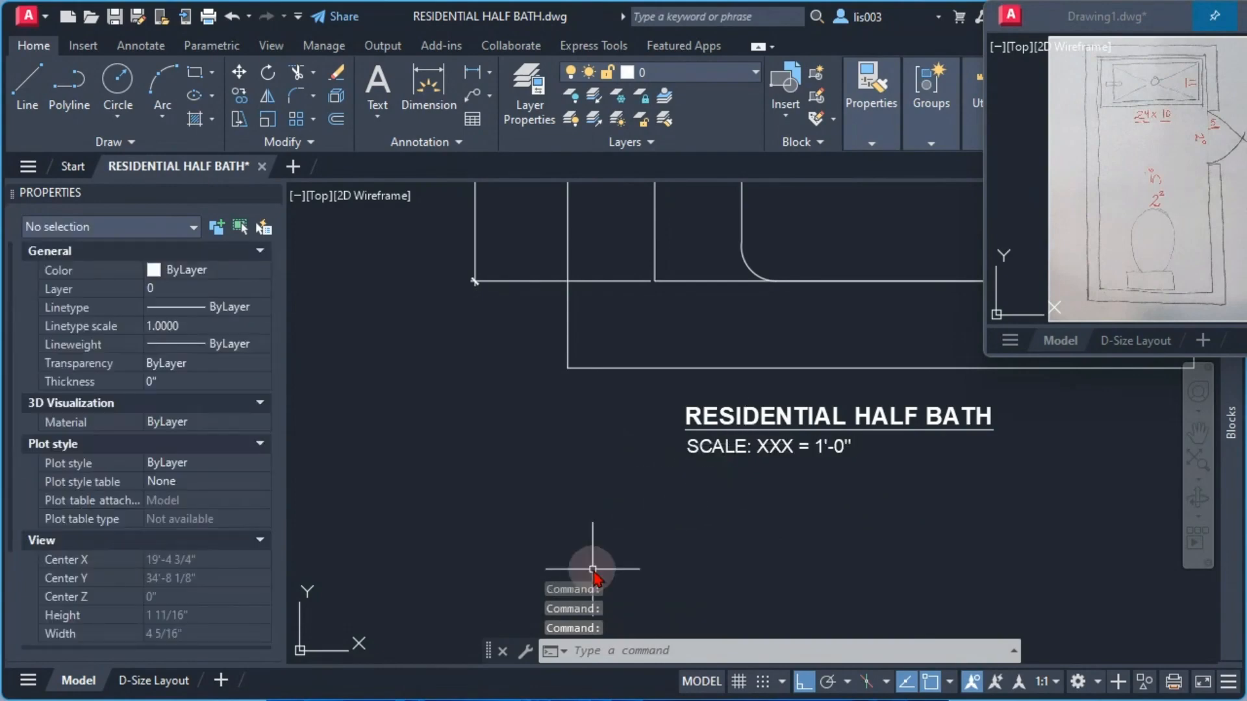
Replace the XXX placeholder in the scale note so it reads SCALE: 3" = 1'-0".
scroll(788, 445, "up", 3)
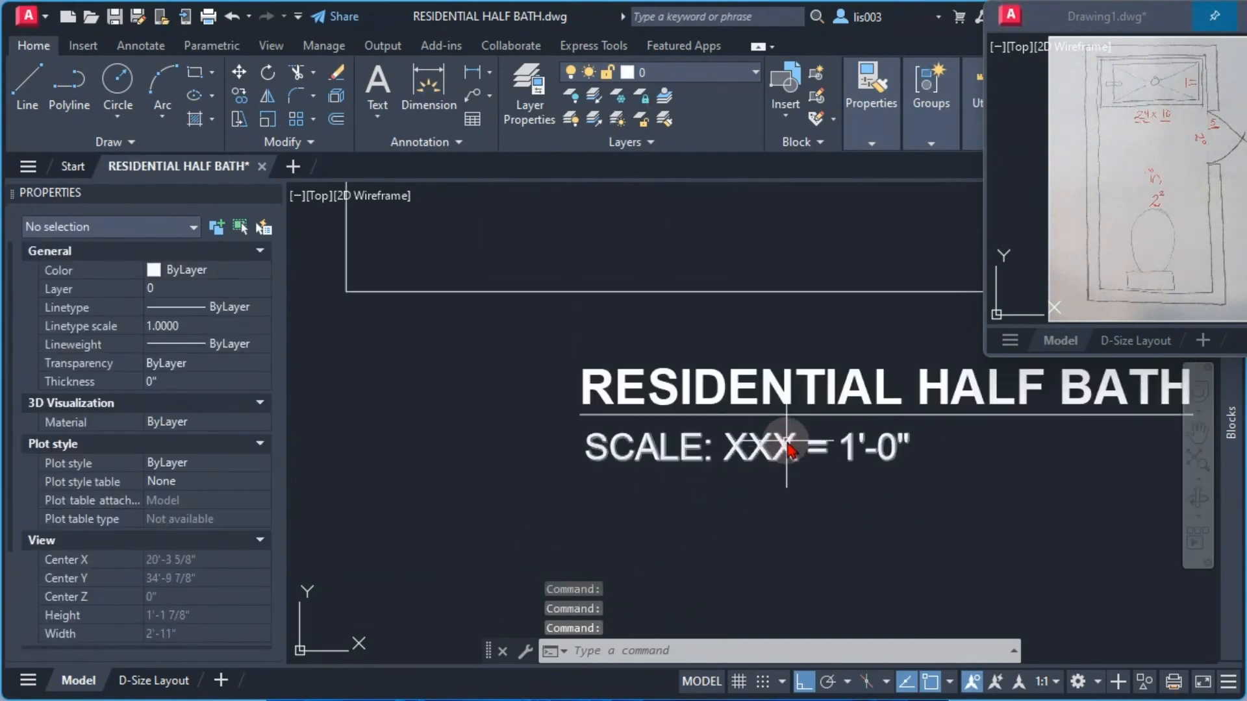
double_click(787, 448)
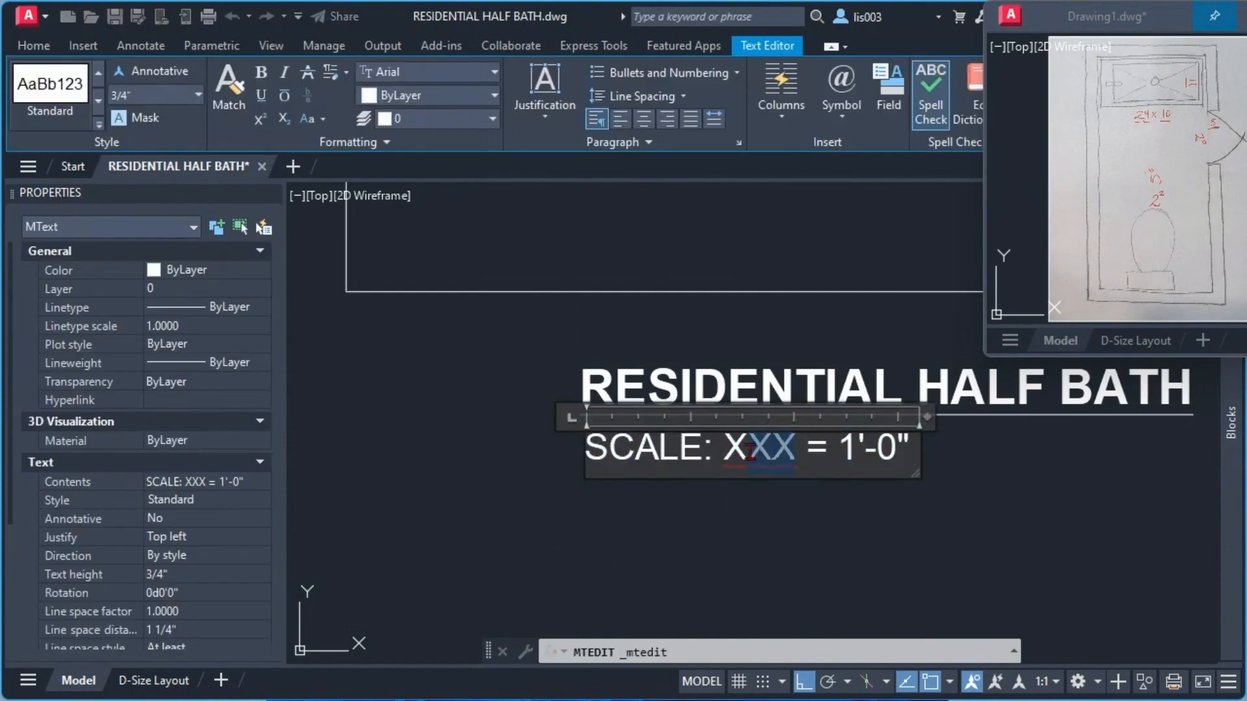
left_click(784, 501)
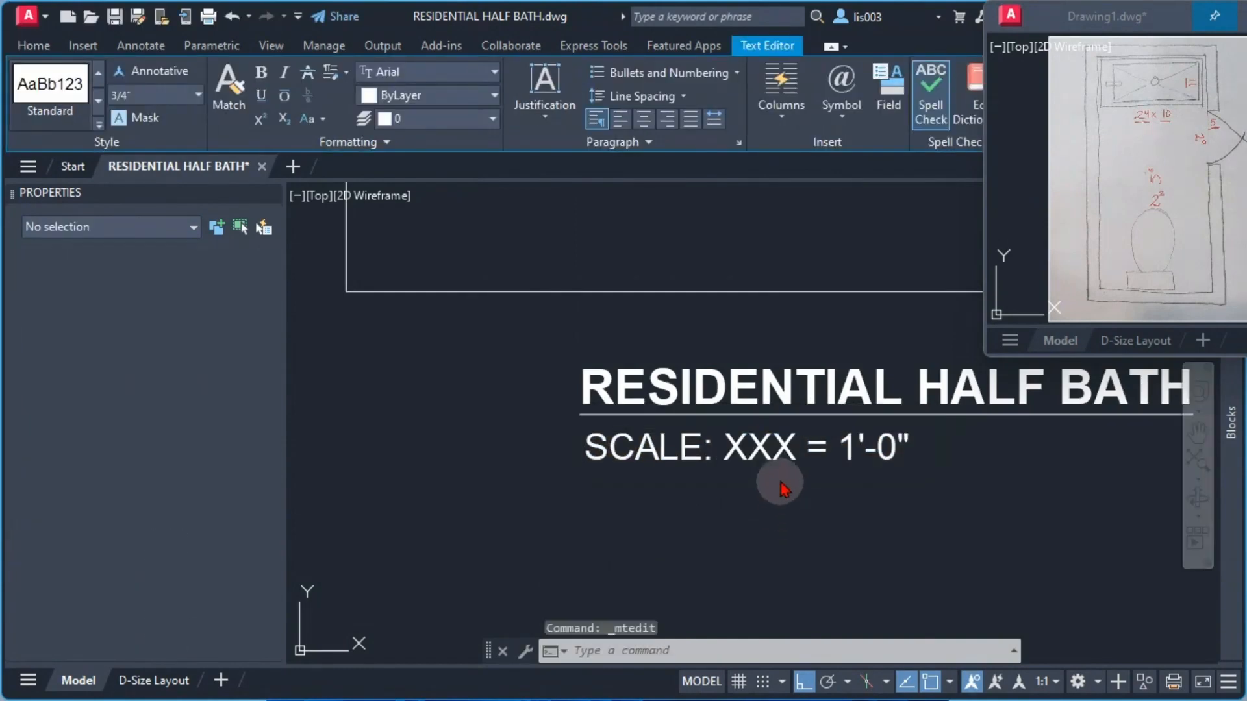
double_click(766, 453)
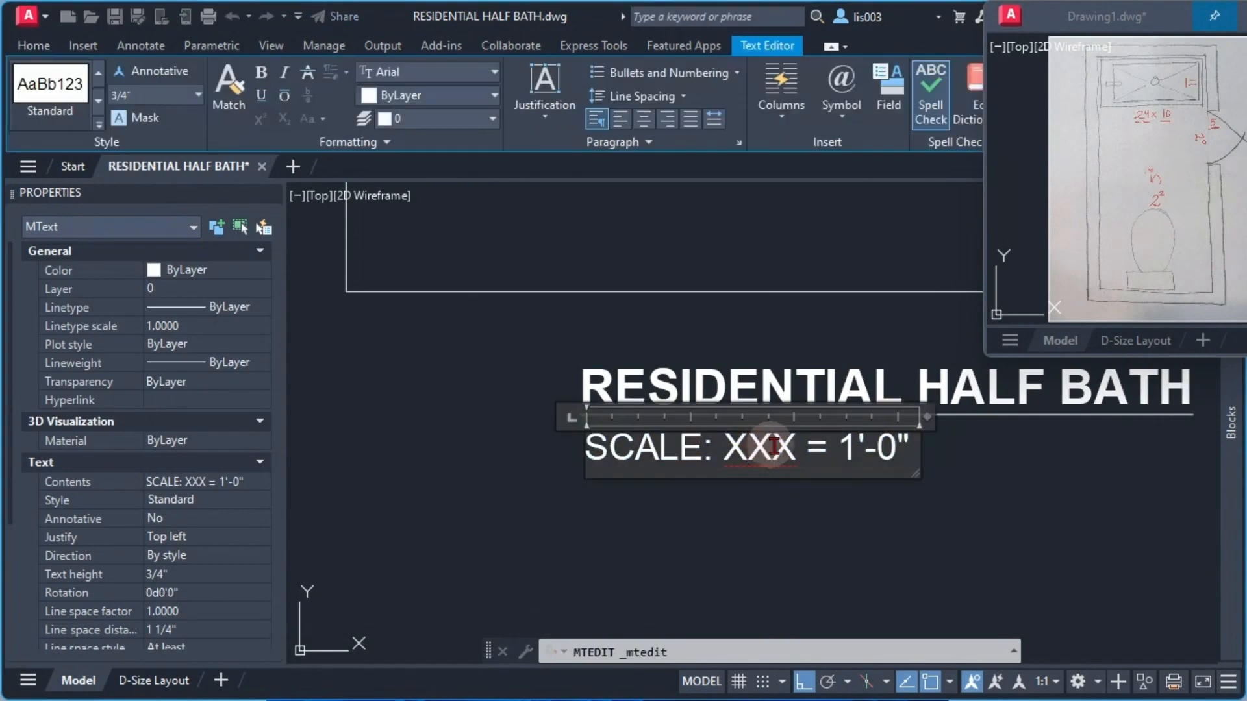
type("3")
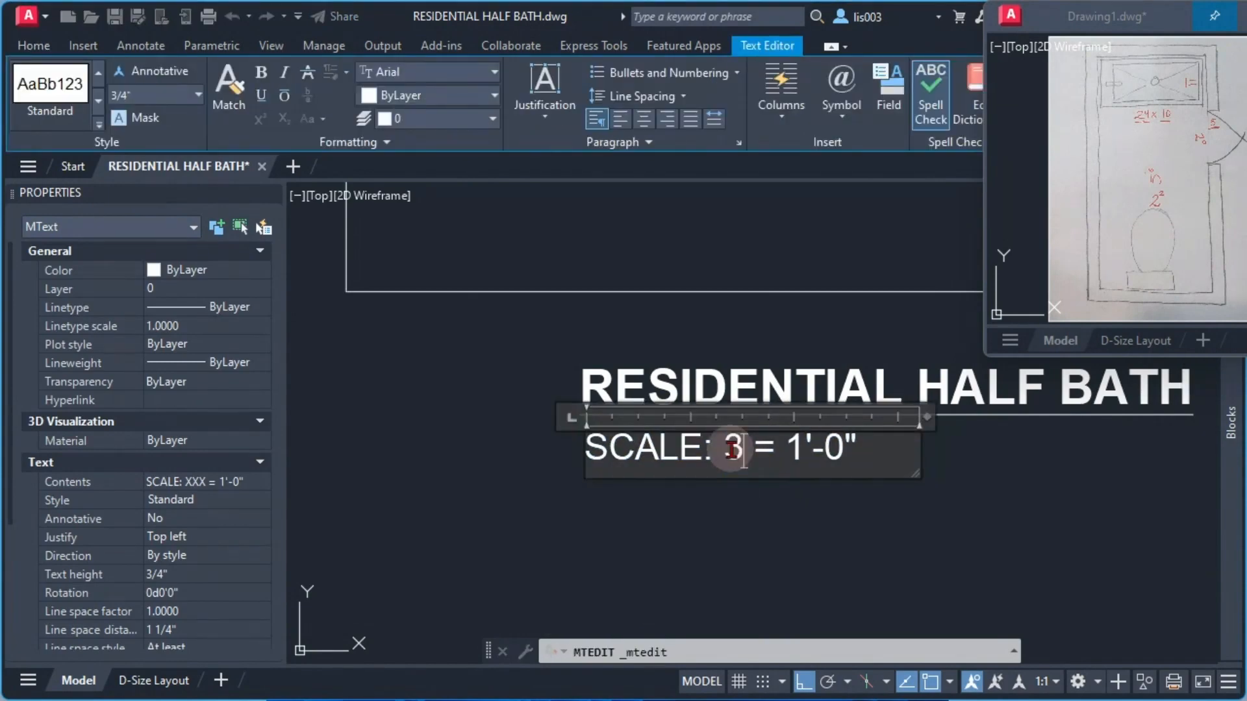
type("\"")
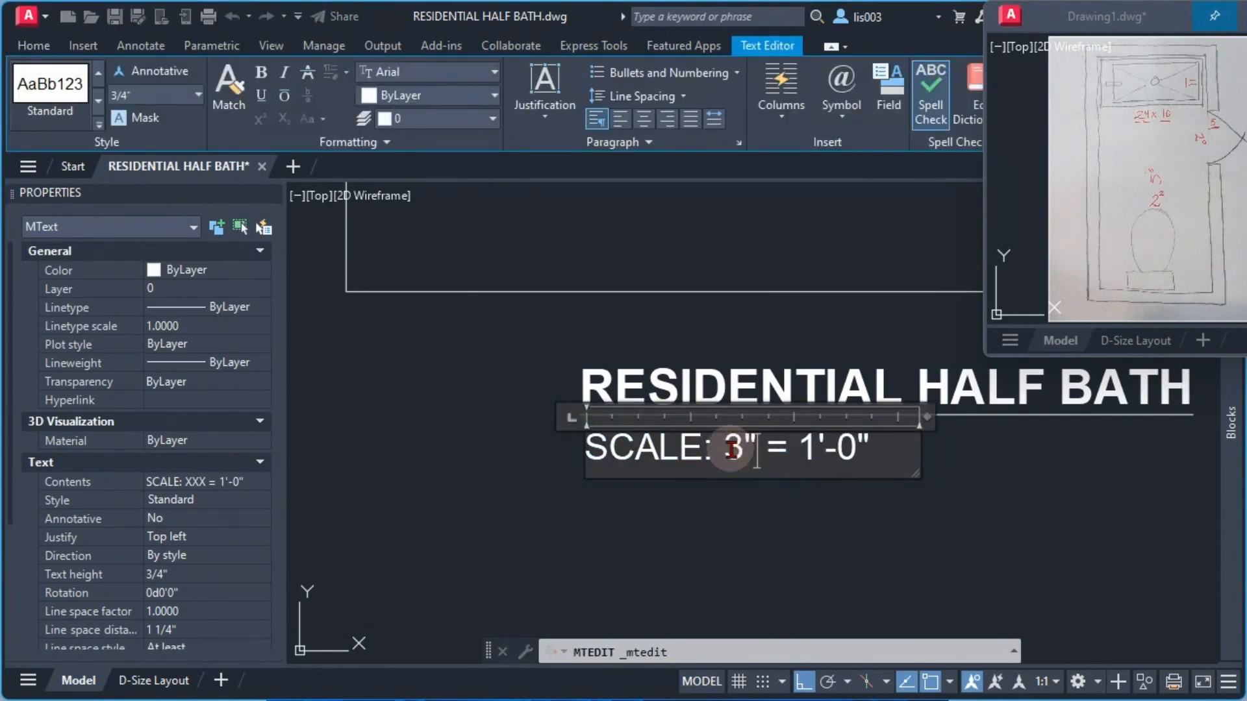
left_click(786, 523)
scroll(501, 529, "down", 4)
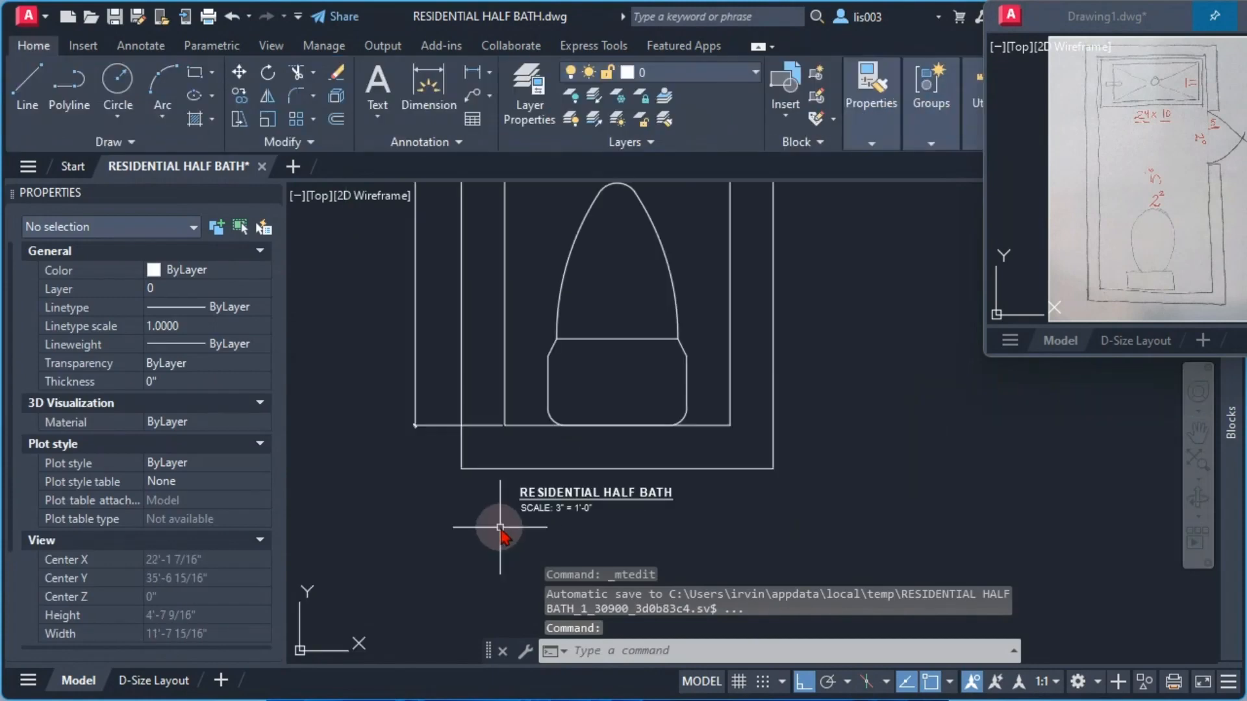
Close the Properties palette and switch to the D-Size Layout with the whole sheet in view.
scroll(499, 529, "down", 3)
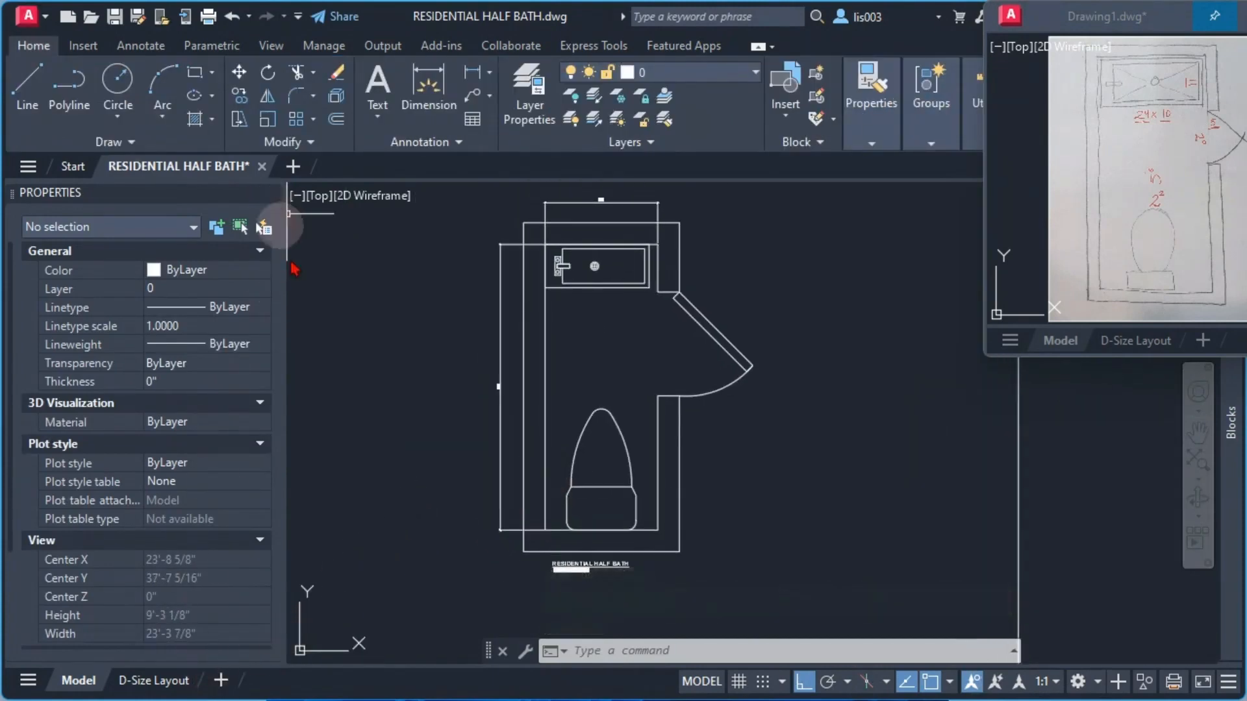
left_click(274, 193)
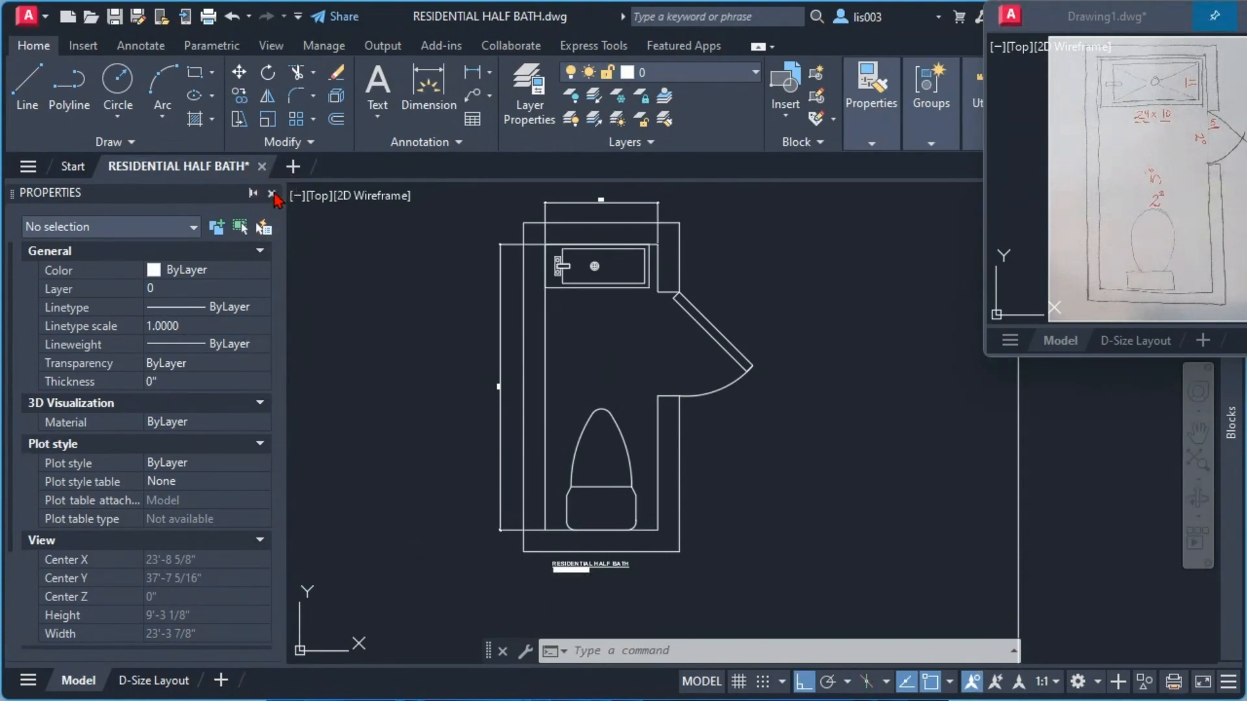
left_click(273, 193)
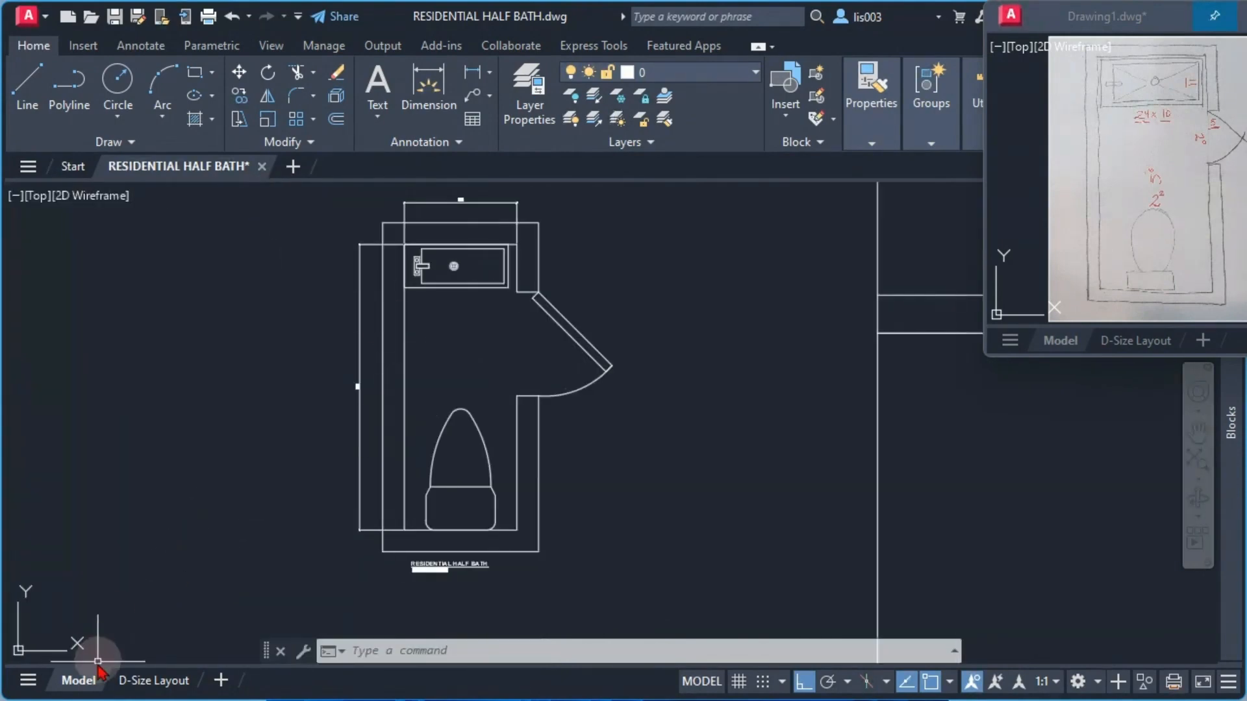
left_click(143, 687)
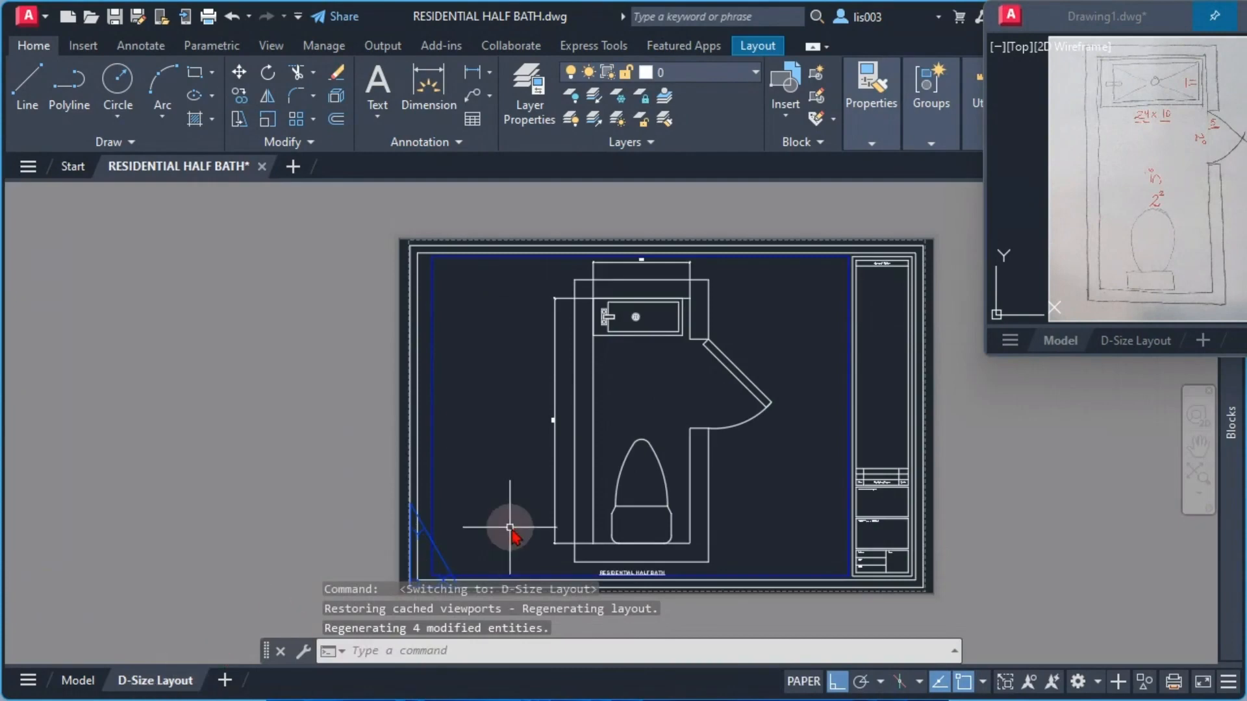
middle_click_drag(636, 500, 634, 481)
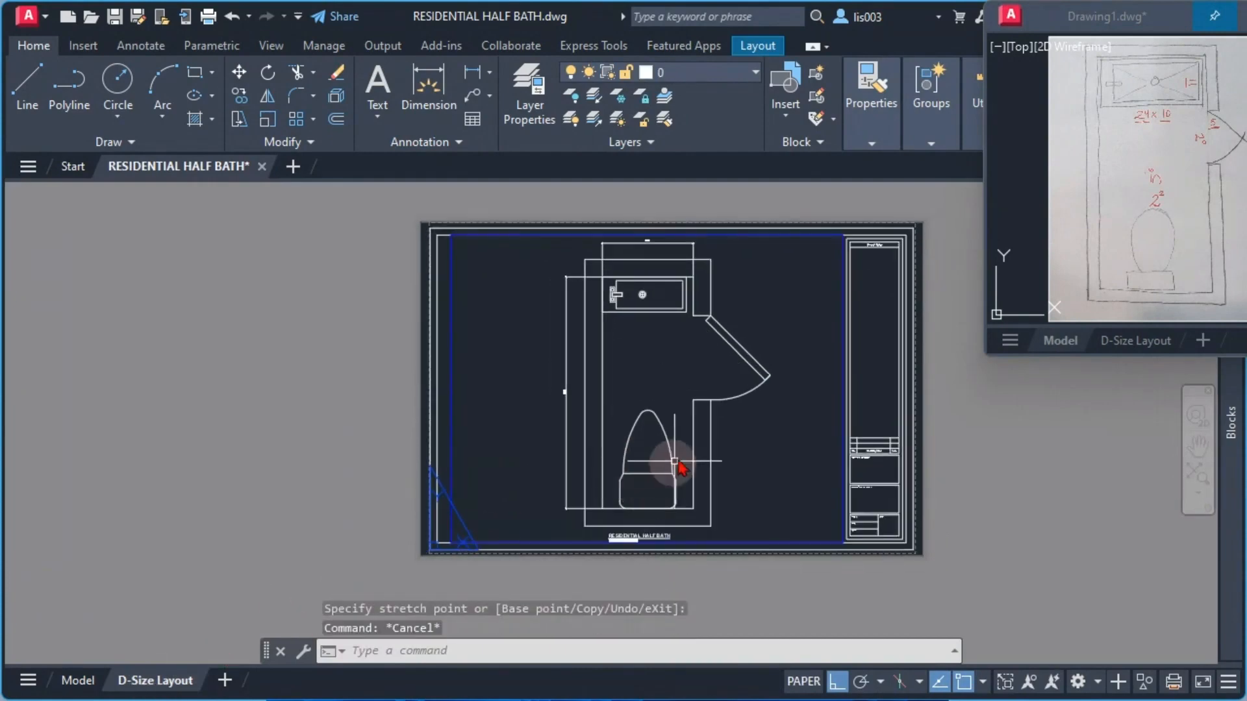
middle_click_drag(660, 434, 596, 463)
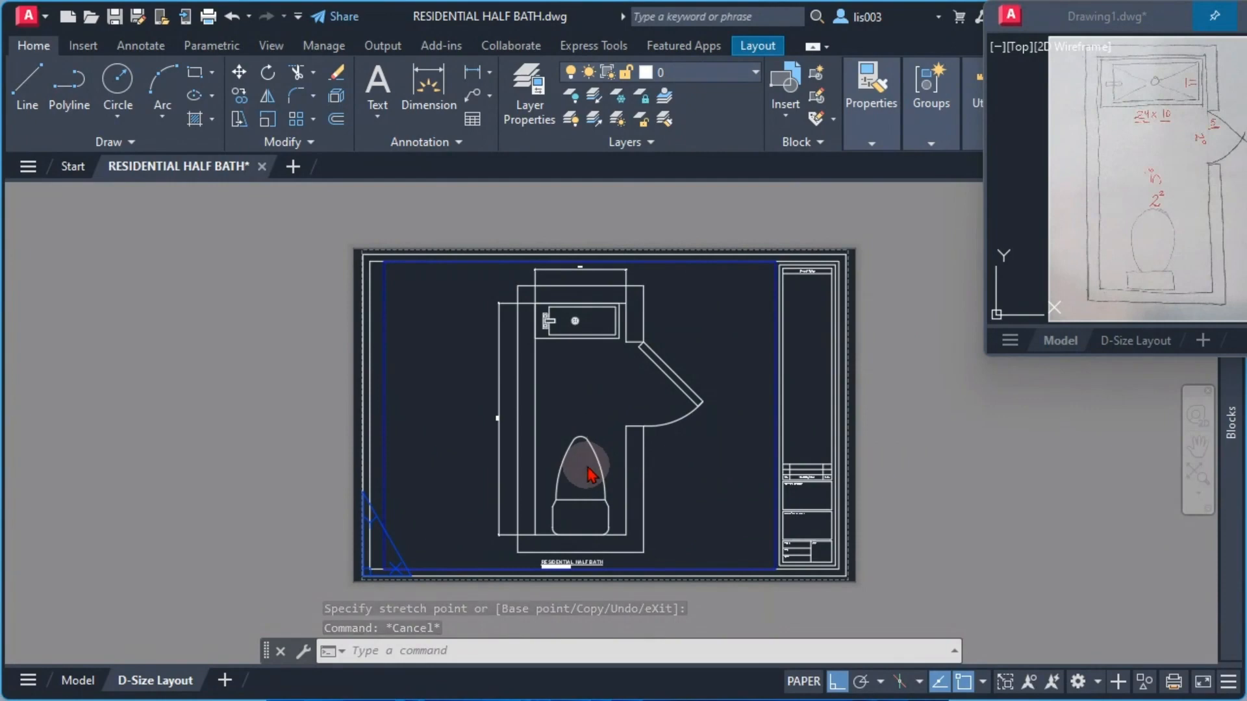
Set up the D-Size Layout plot with scaled lineweights and the monochrome.stb plot style table.
key("ctrl+p")
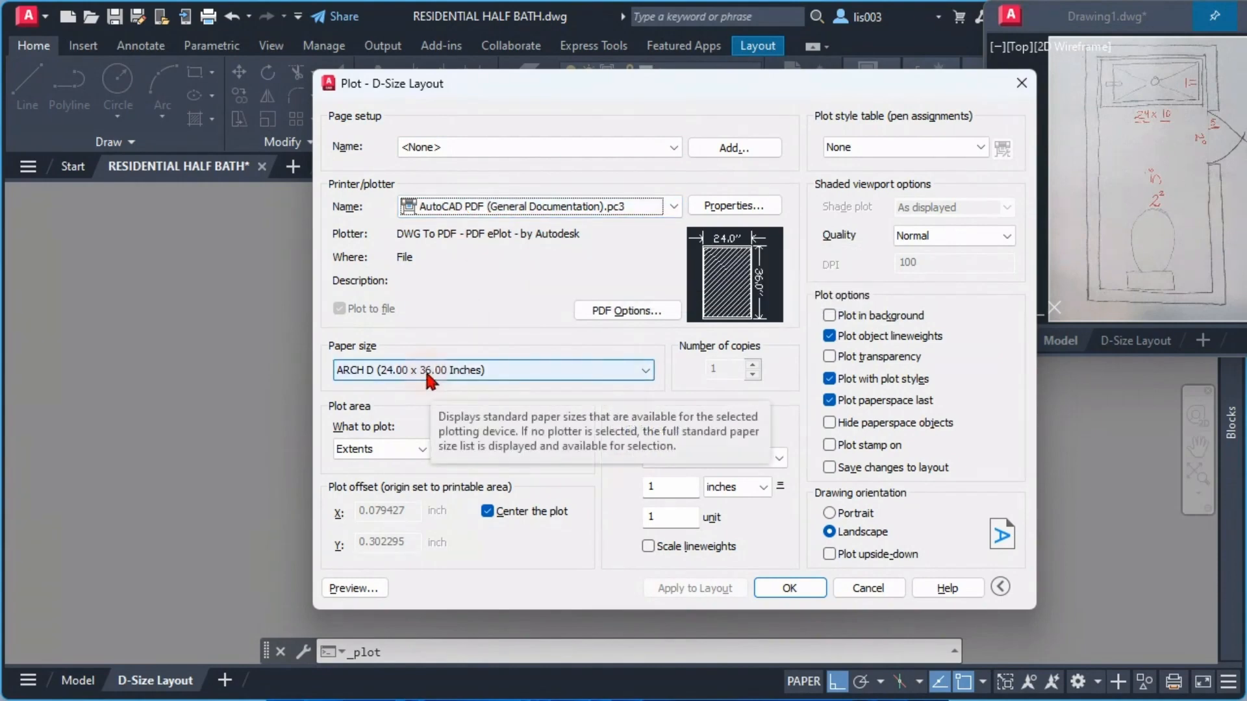
left_click_drag(617, 85, 482, 406)
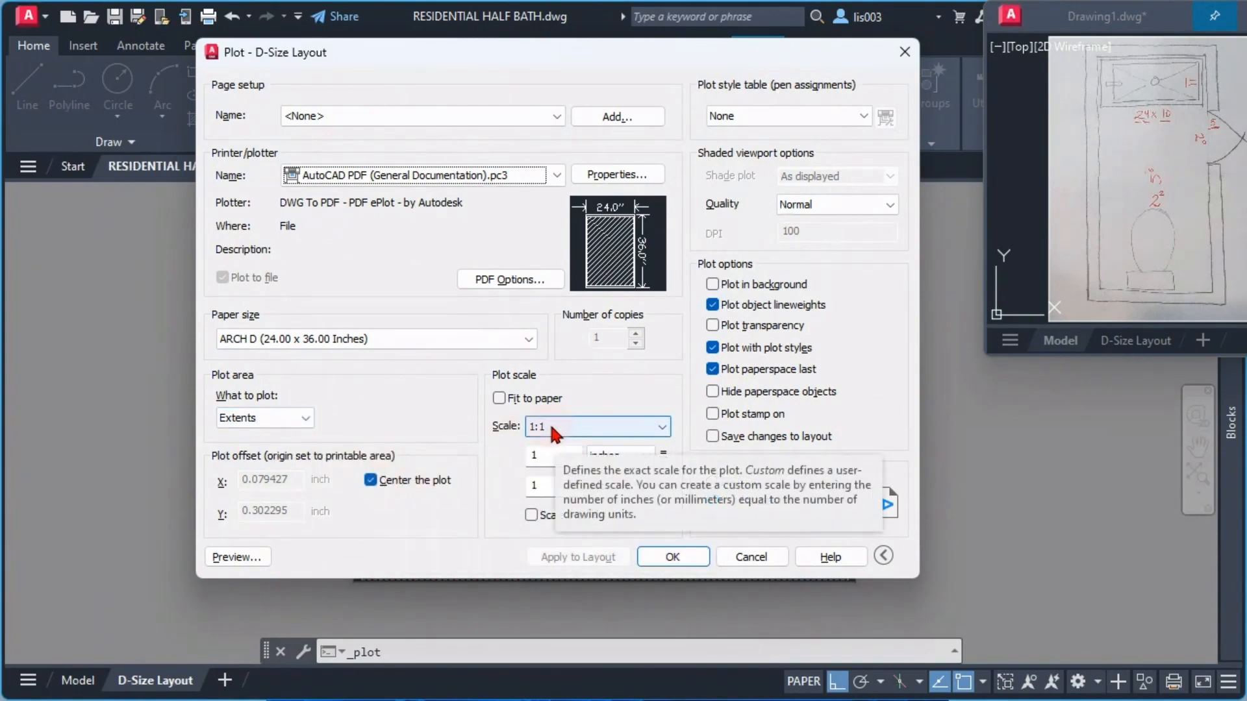
left_click_drag(667, 58, 640, 645)
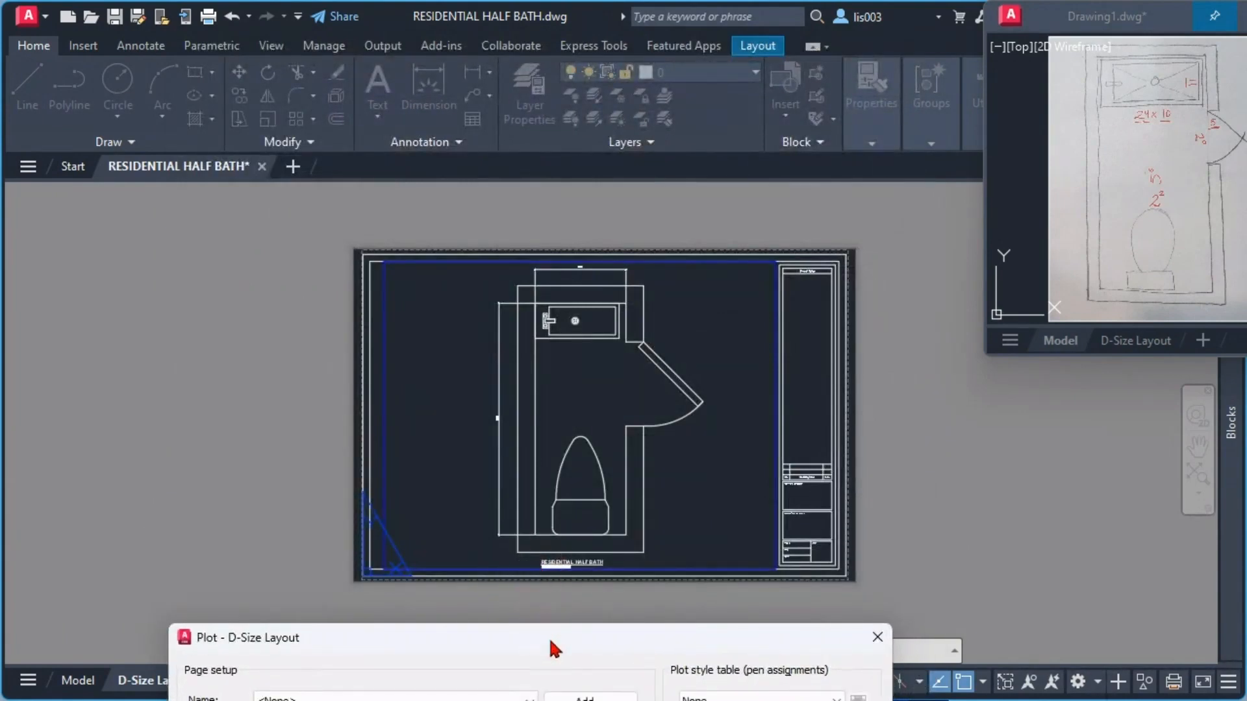
left_click_drag(547, 627, 557, 91)
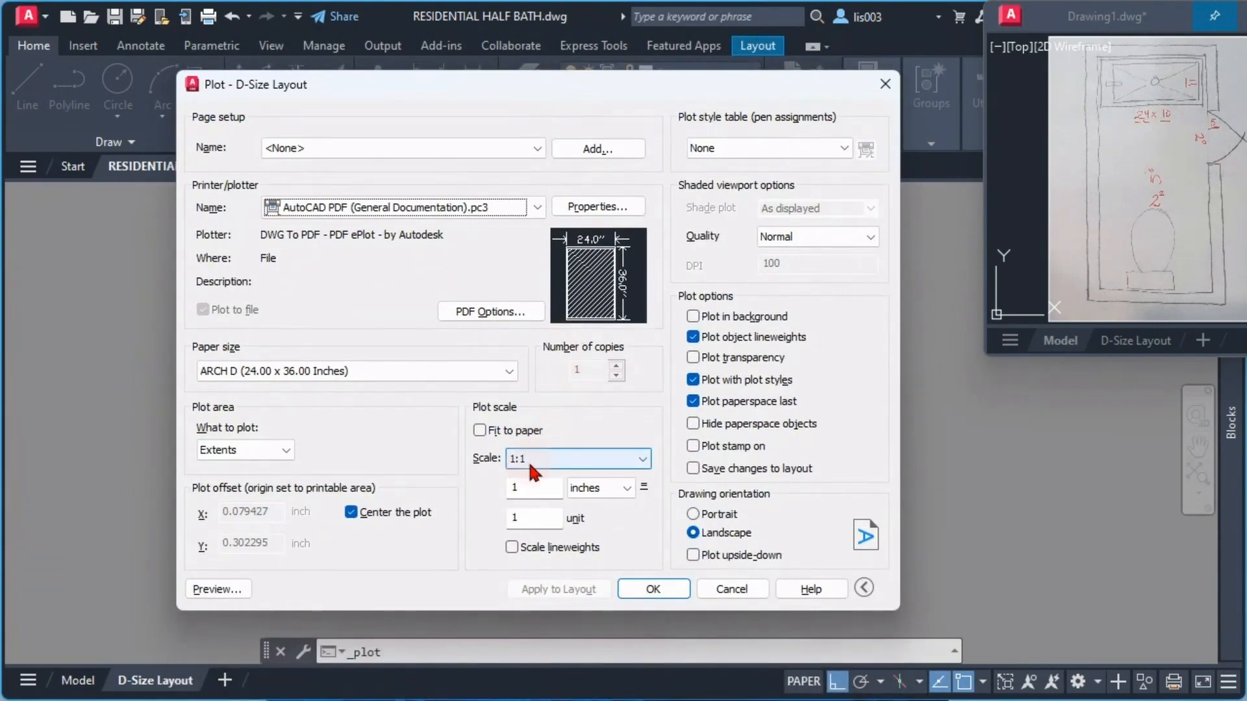
left_click(513, 546)
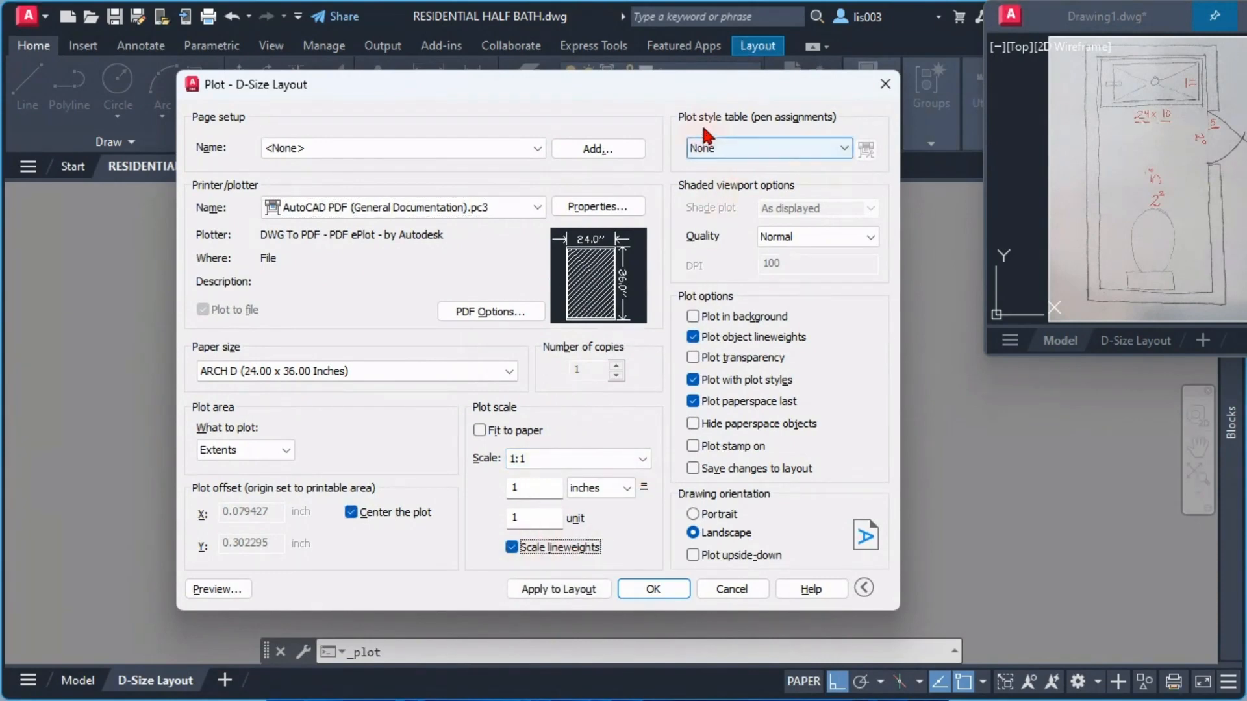
left_click(730, 152)
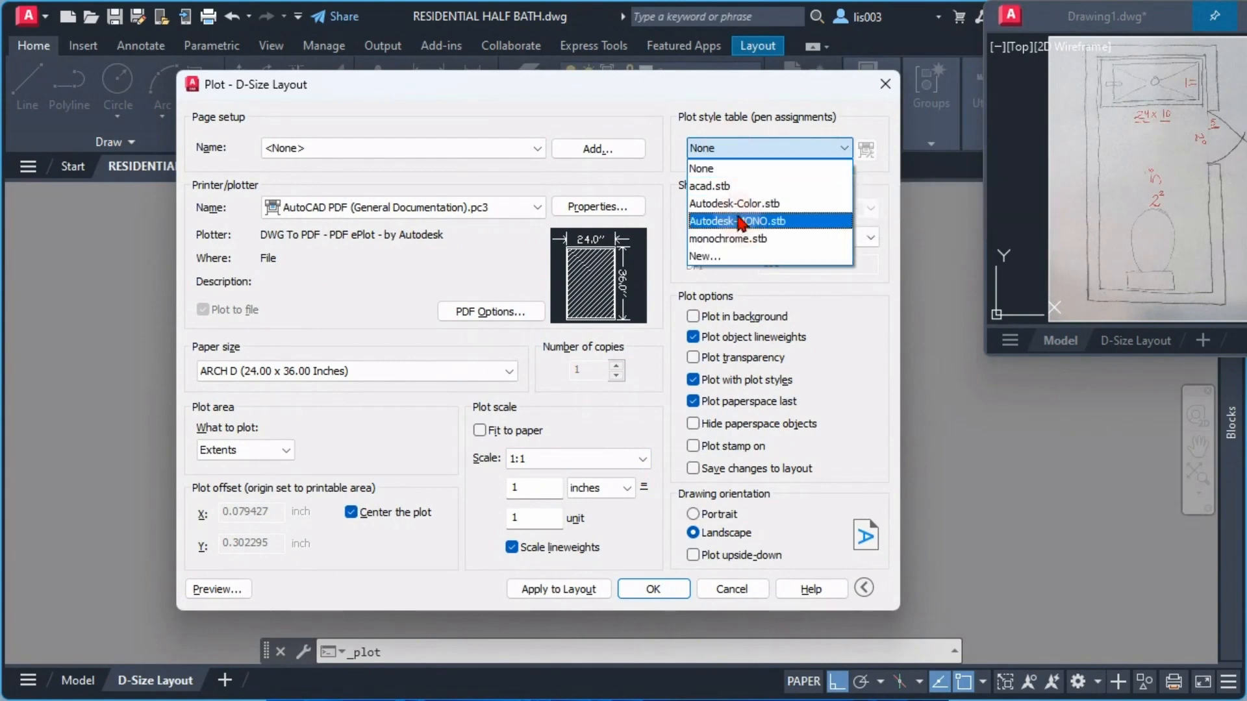
left_click(718, 239)
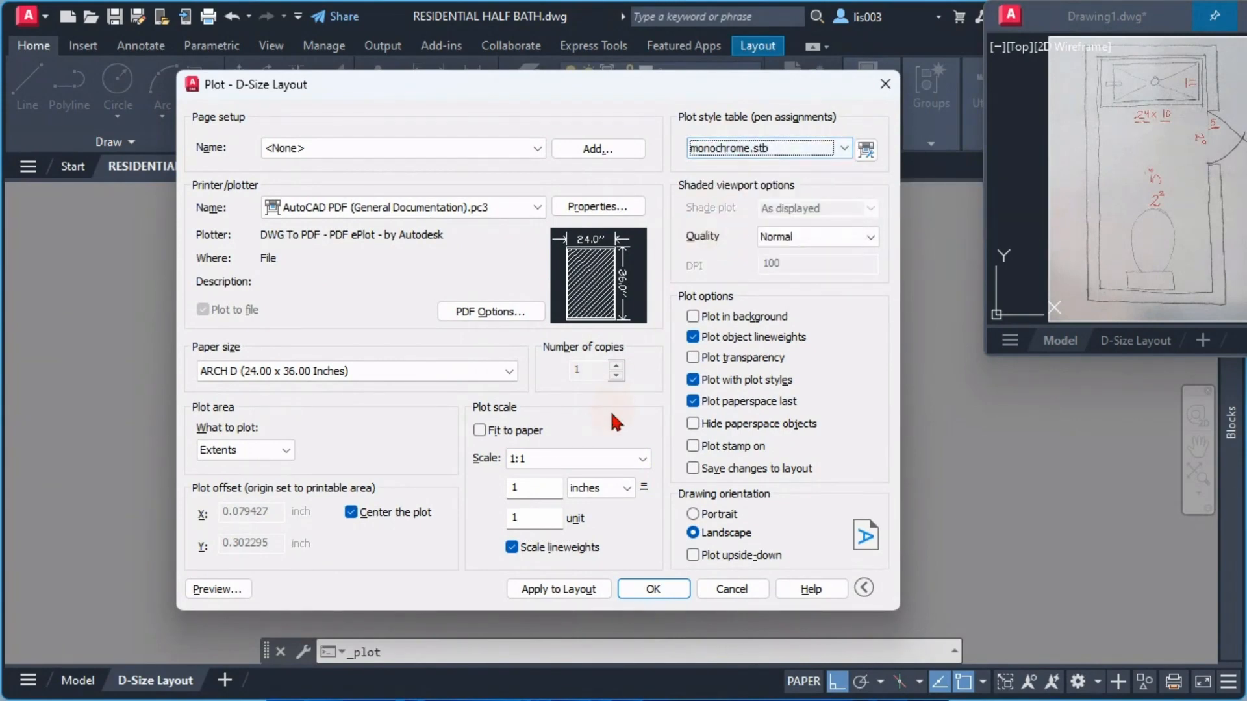
Preview the plot and inspect the plan, dimensions and title on the sheet.
left_click(217, 589)
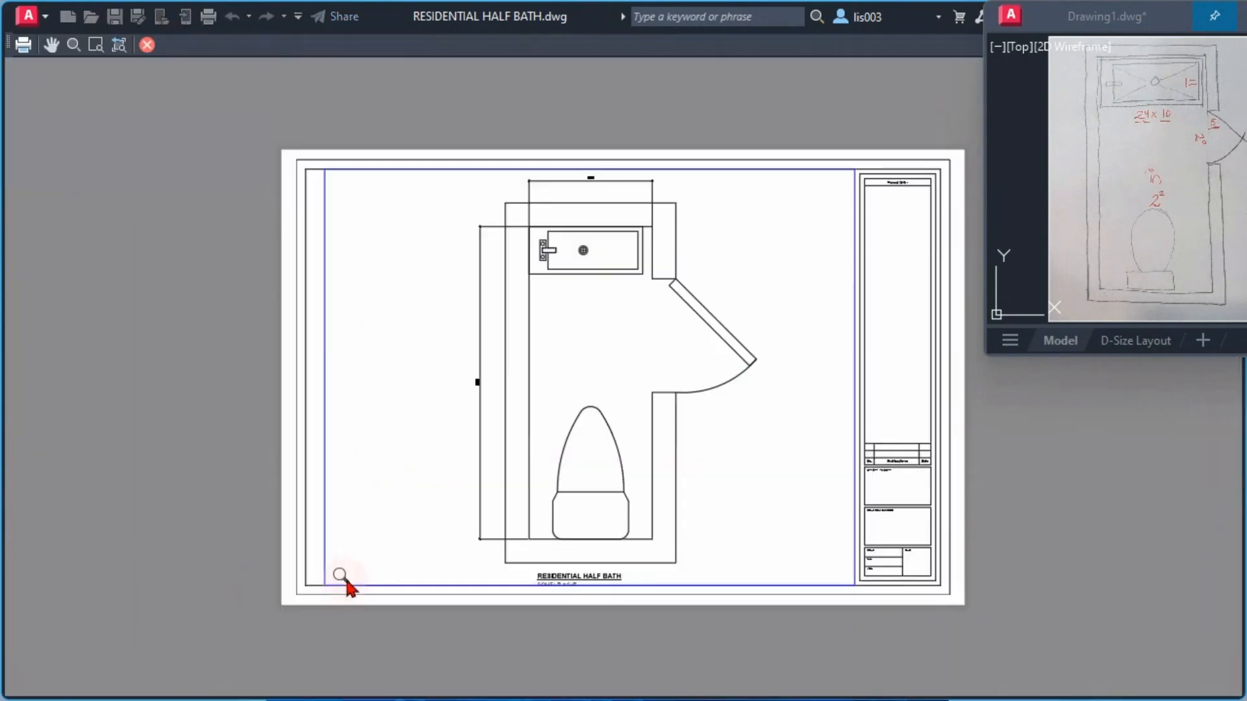
scroll(535, 422, "up", 3)
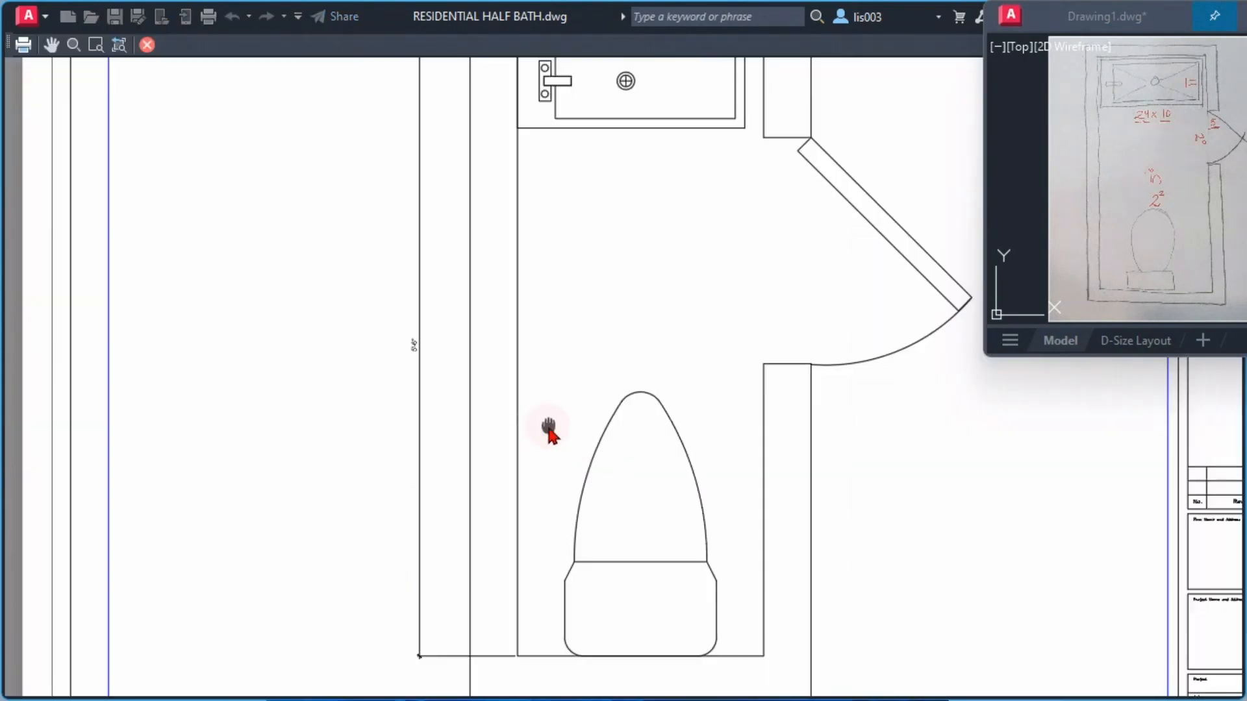
middle_click_drag(549, 432, 529, 353)
scroll(565, 545, "down", 3)
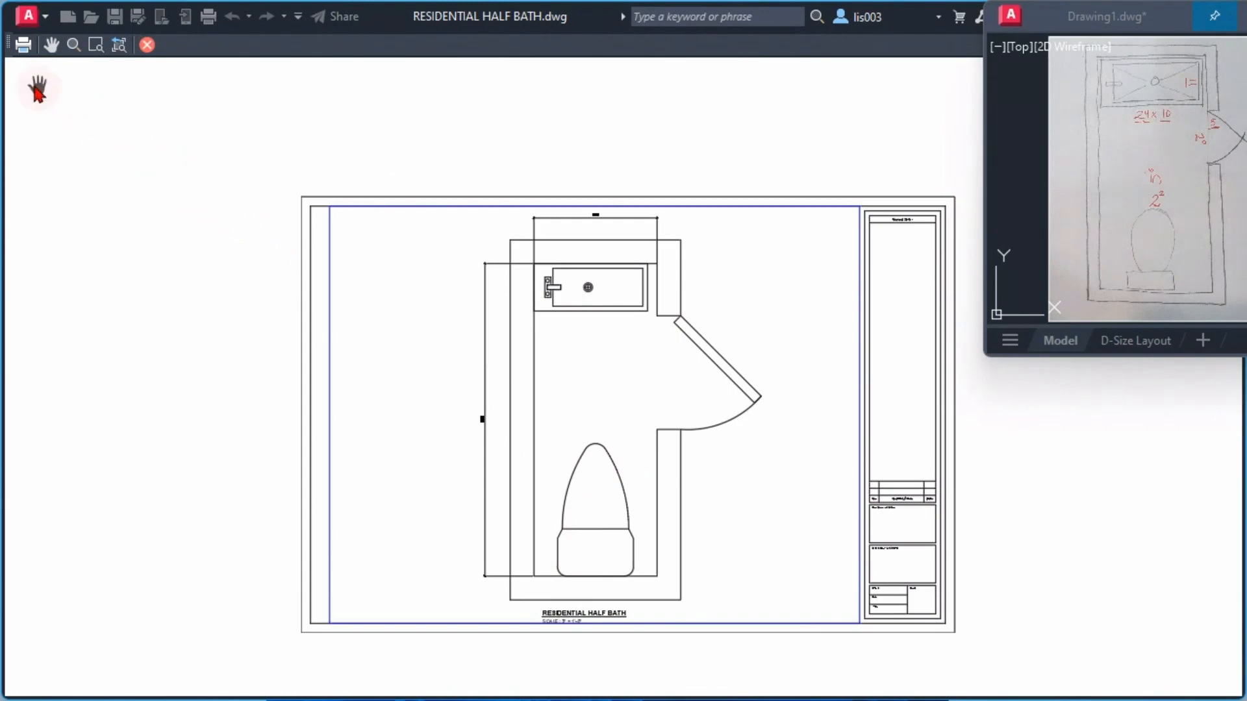
Plot the sheet from the preview to RESIDENTIAL HALF BATH-D-Size Layout.pdf in the Documents folder.
left_click(23, 45)
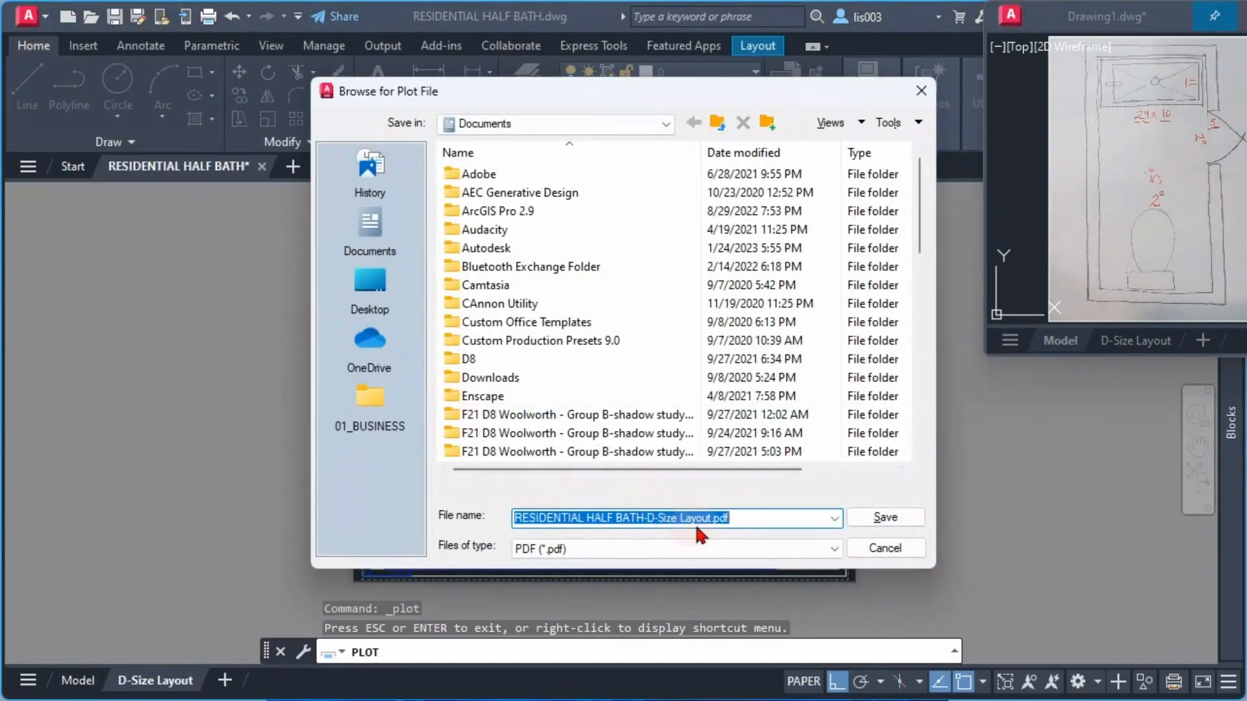
left_click(740, 520)
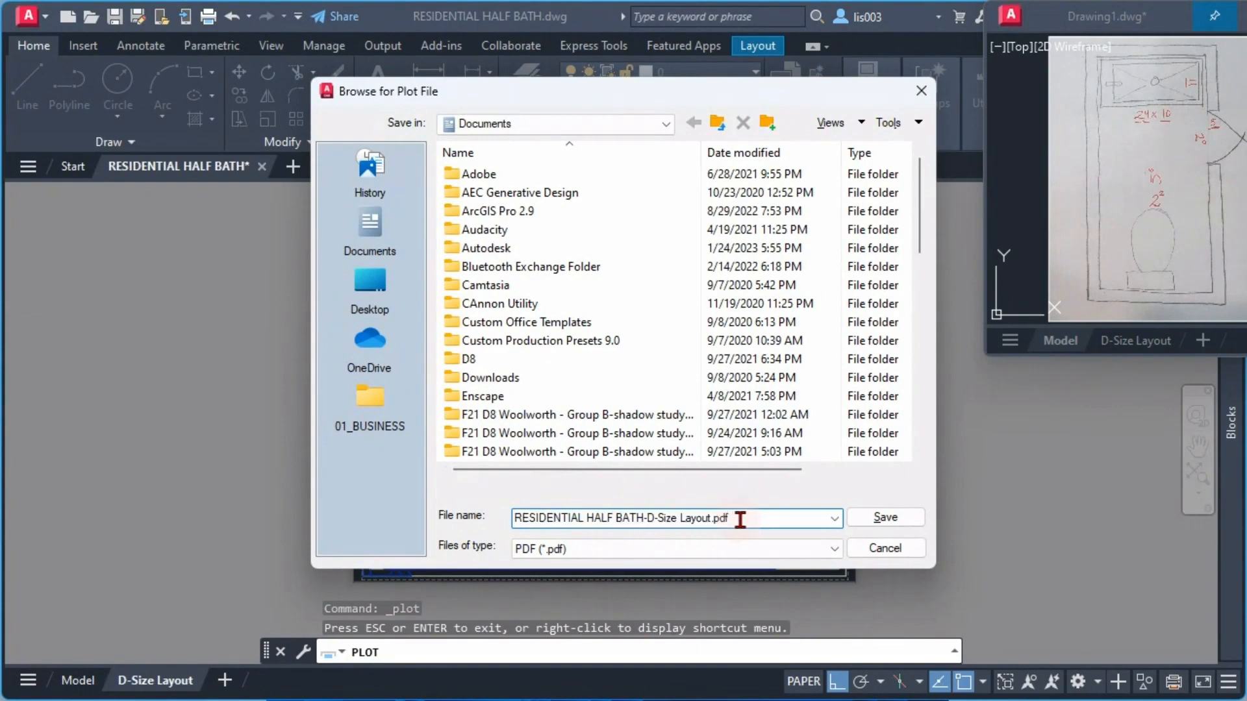
left_click(852, 520)
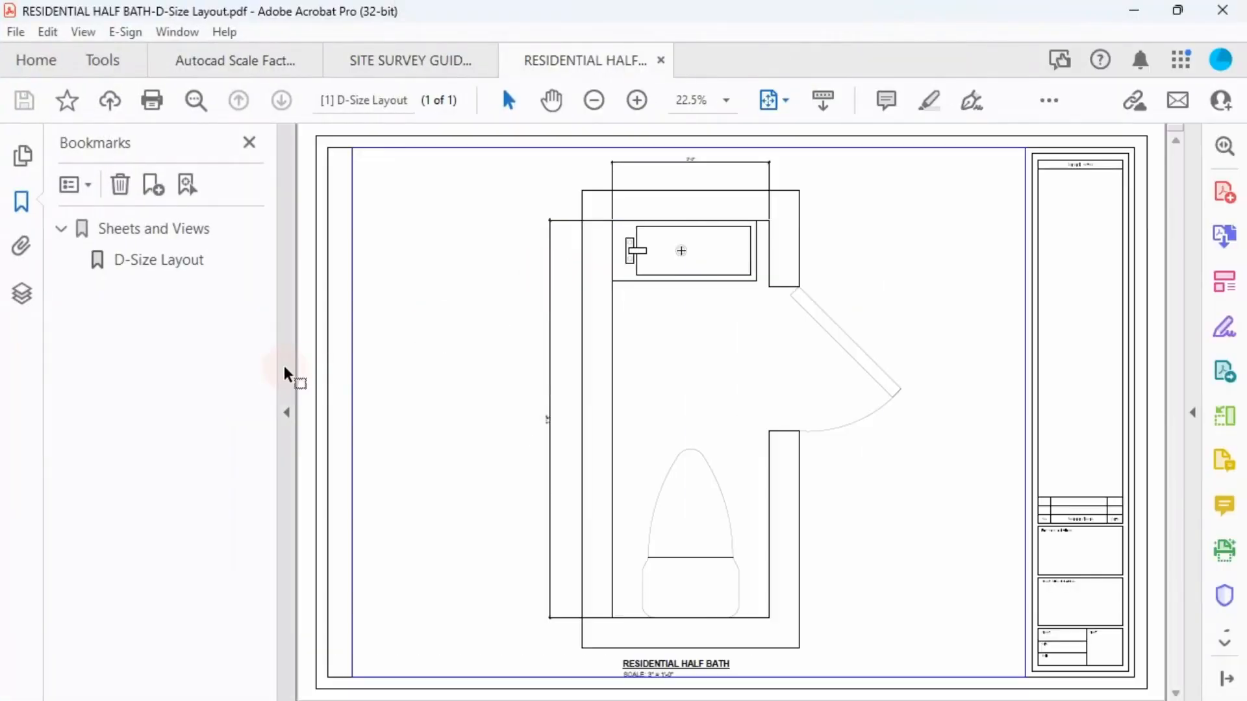
Return from the plotted PDF to AutoCAD, save the RESIDENTIAL HALF BATH drawing and close it.
left_click(283, 374)
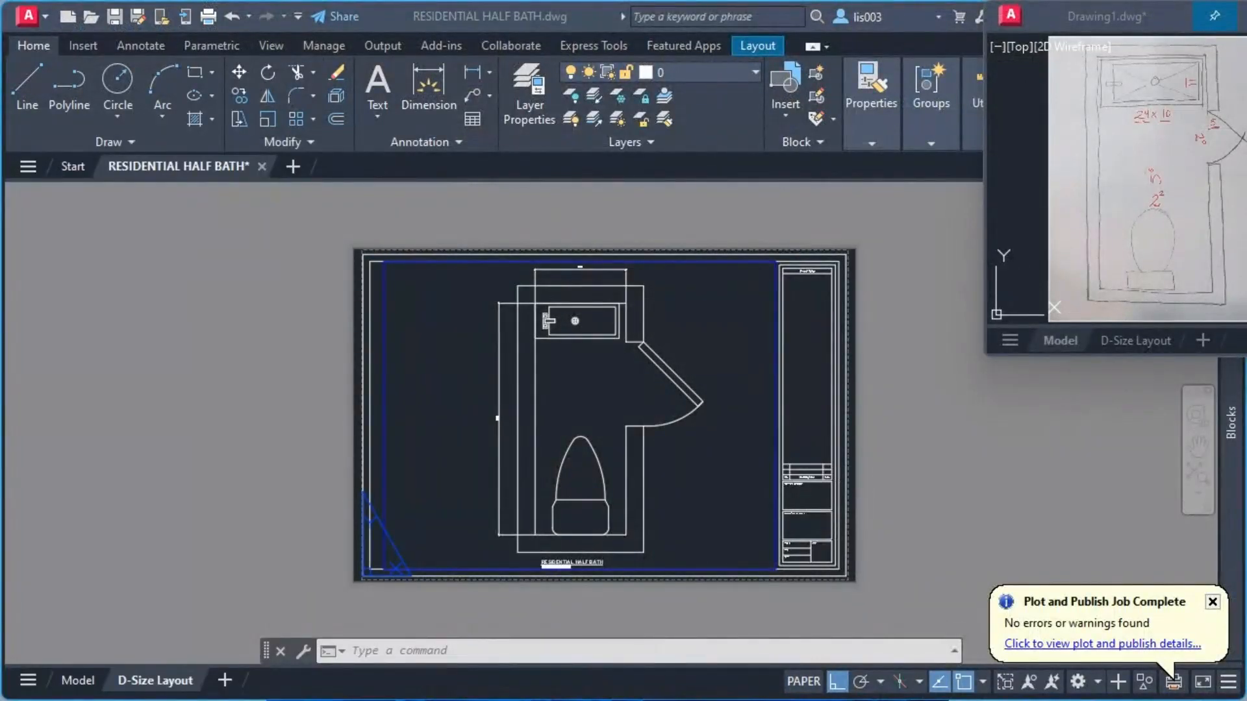
left_click(383, 291)
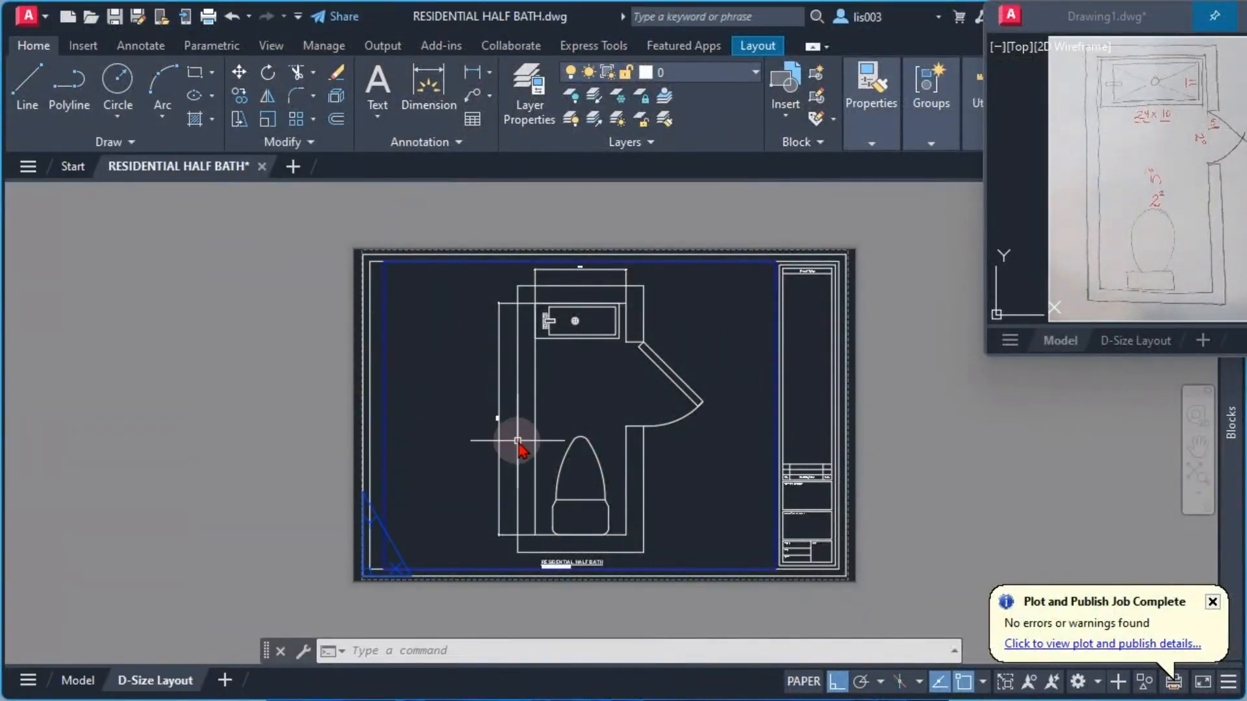
key("ctrl+s")
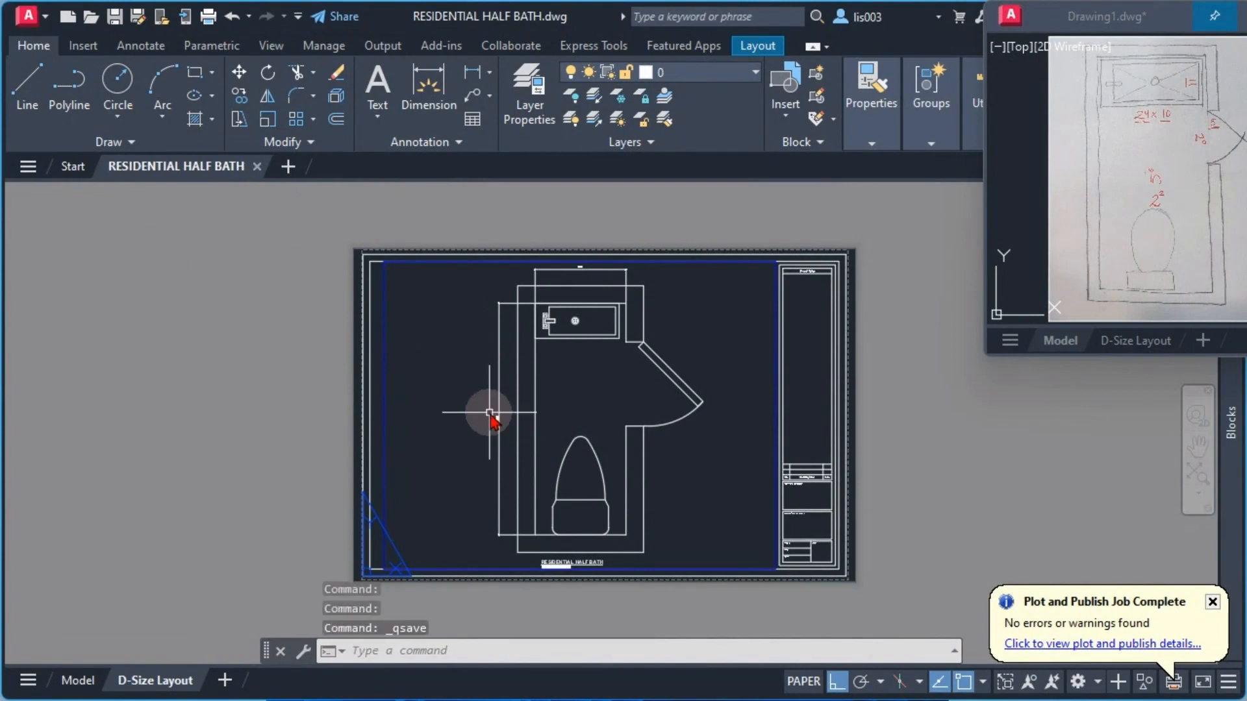
mouse_move(259, 171)
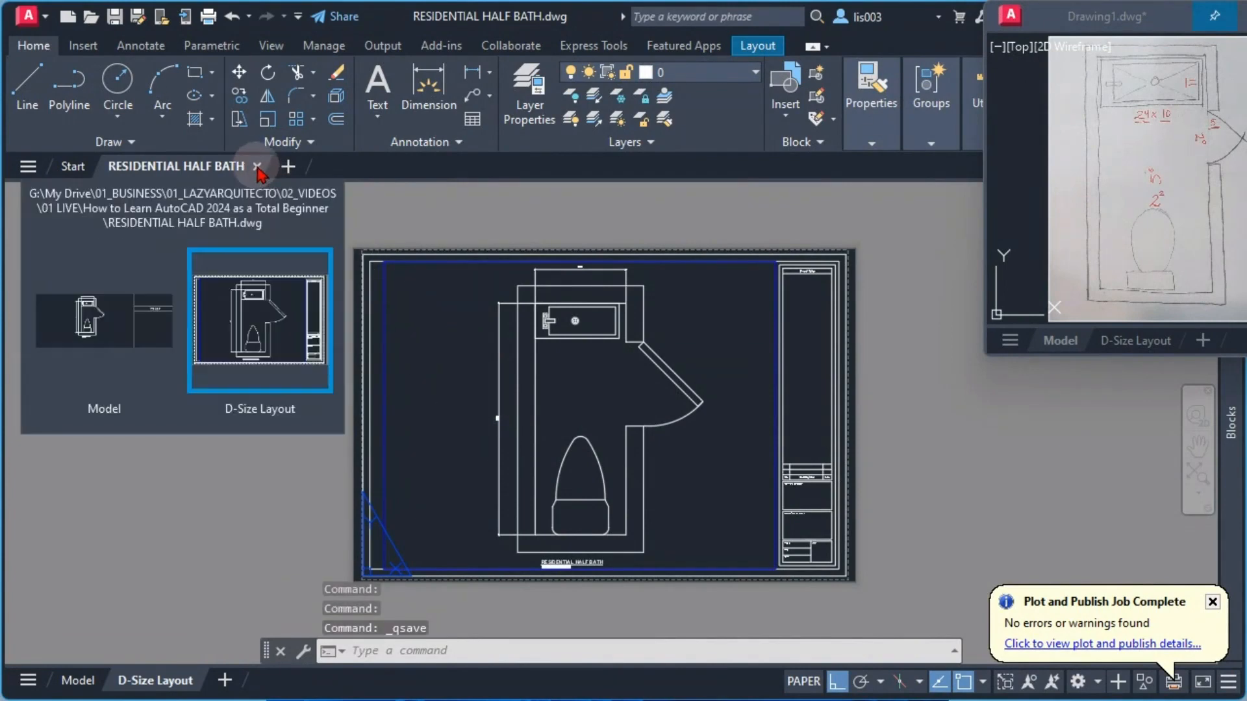
left_click(257, 167)
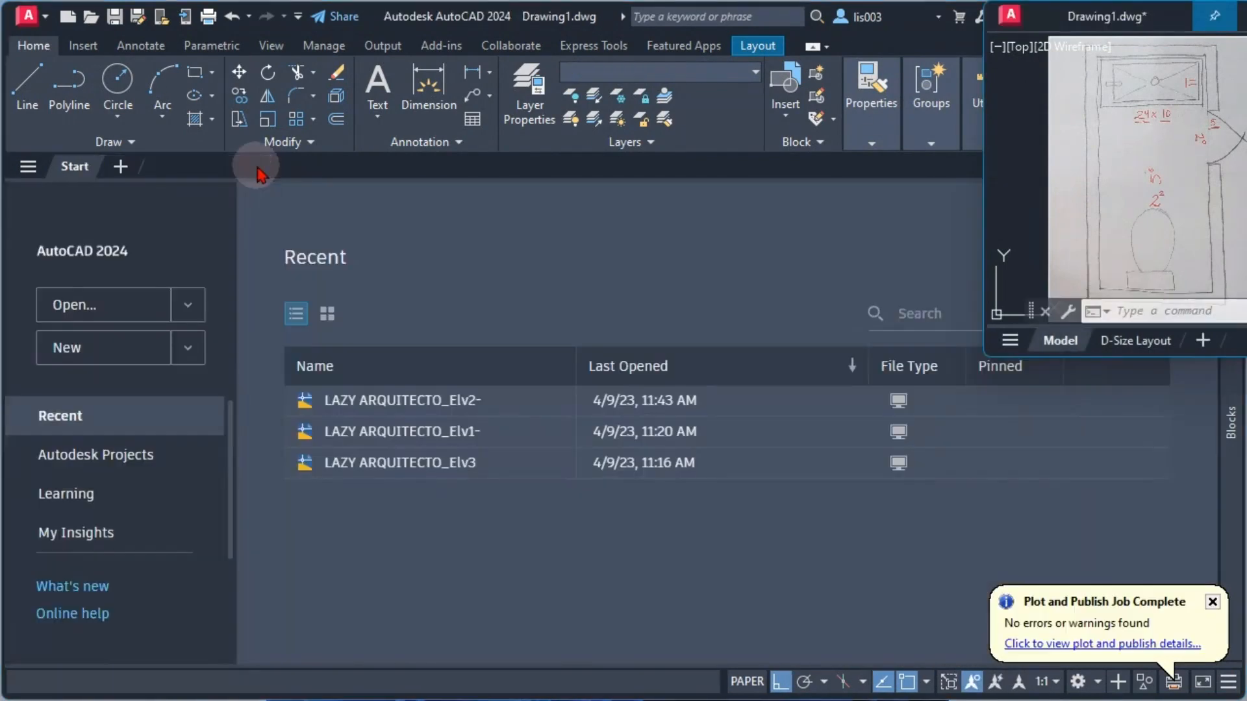